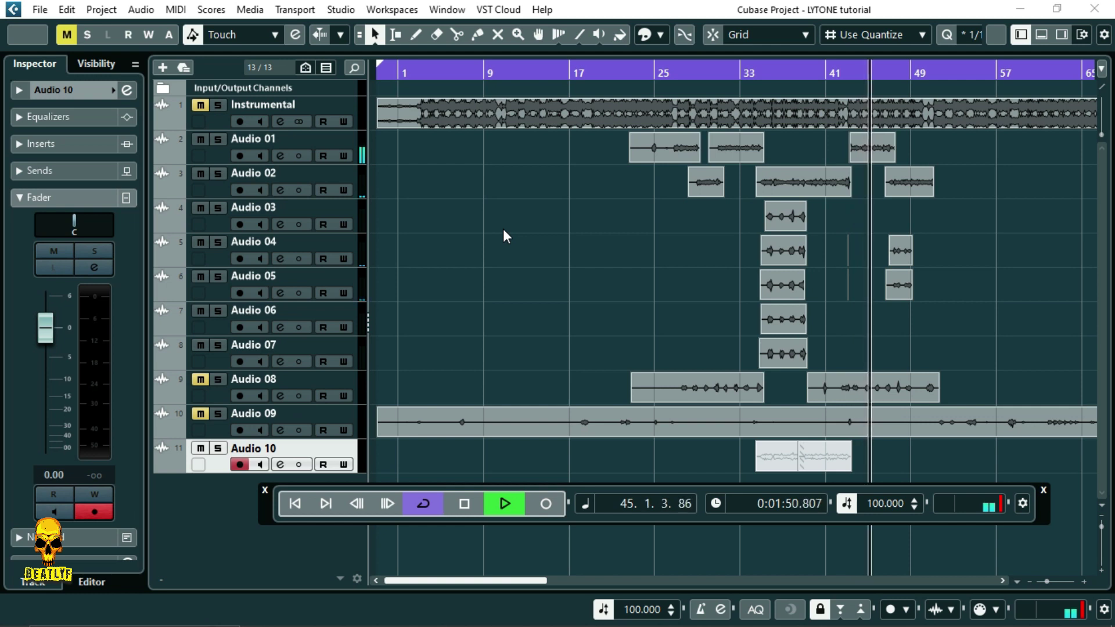
- Examine the vocal clips around bars 41 to 53 up close during playback, return to the full arrangement and stop playback
{"action": "left_click", "coordinate": [503, 225]}
{"action": "key", "text": "h"}
{"action": "key", "text": "h"}
{"action": "key", "text": "h"}
{"action": "key", "text": "h"}
{"action": "key", "text": "h"}
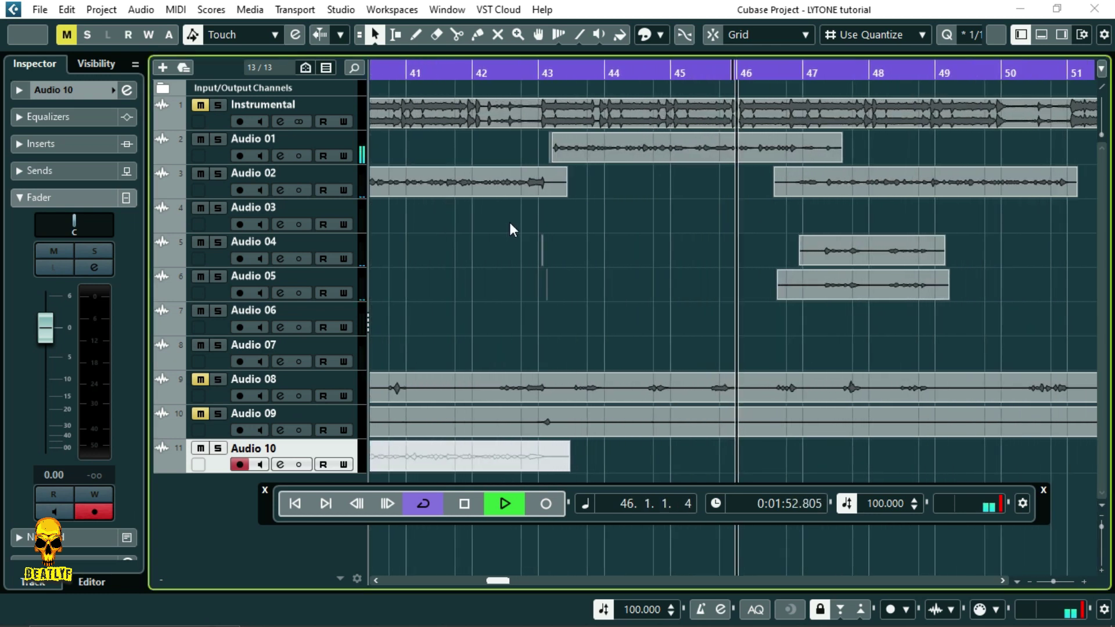
{"action": "key", "text": "h"}
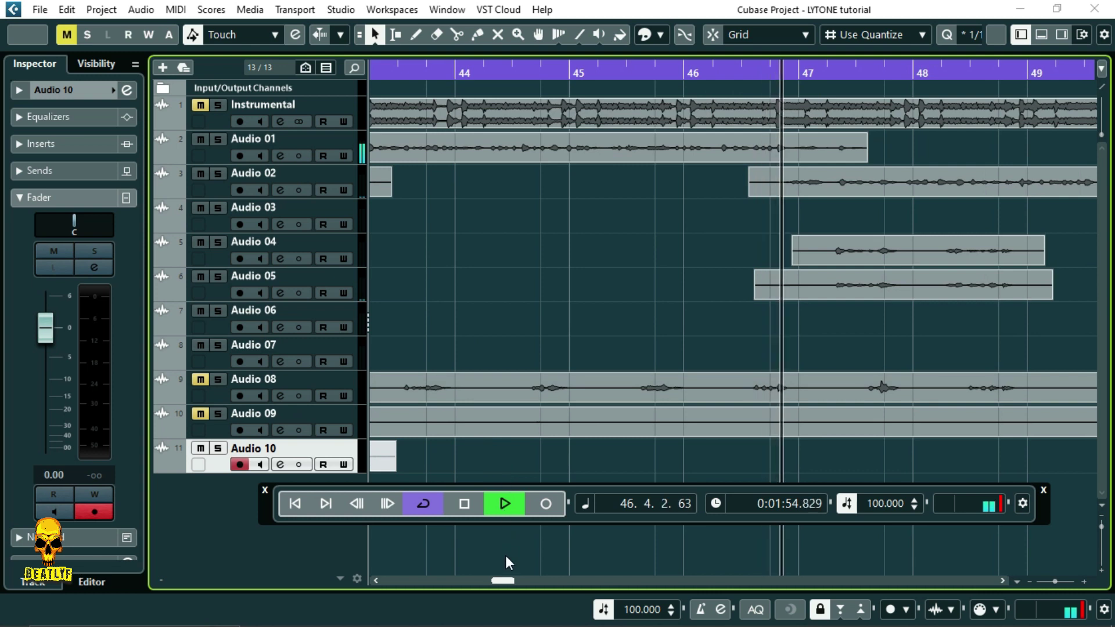
{"action": "left_click_drag", "start_coordinate": [505, 579], "coordinate": [499, 580]}
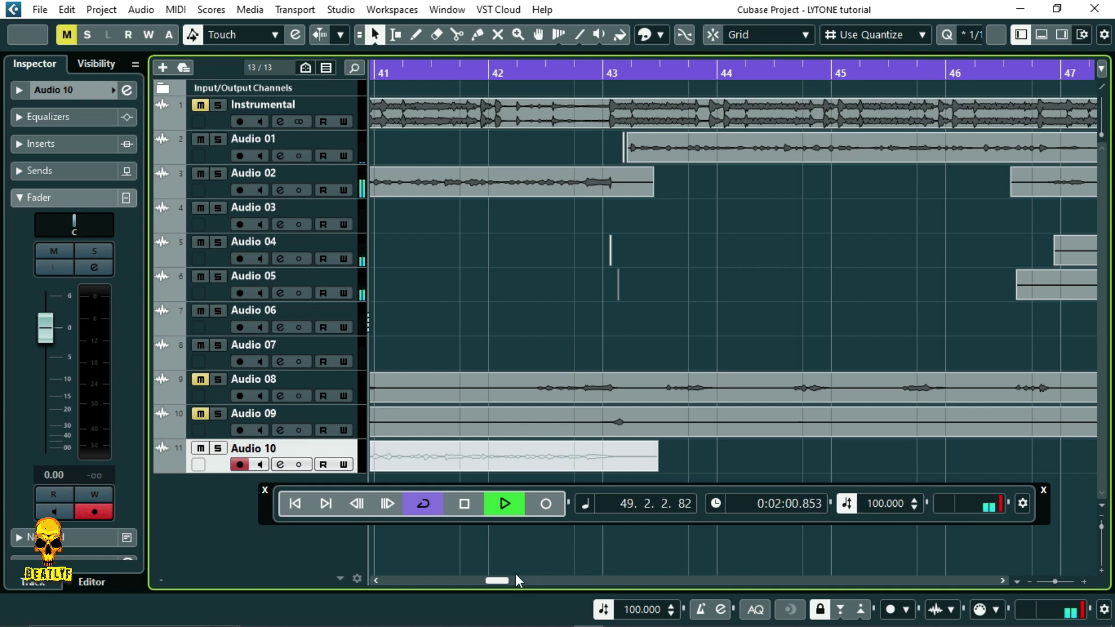
{"action": "left_click_drag", "start_coordinate": [503, 579], "coordinate": [519, 577]}
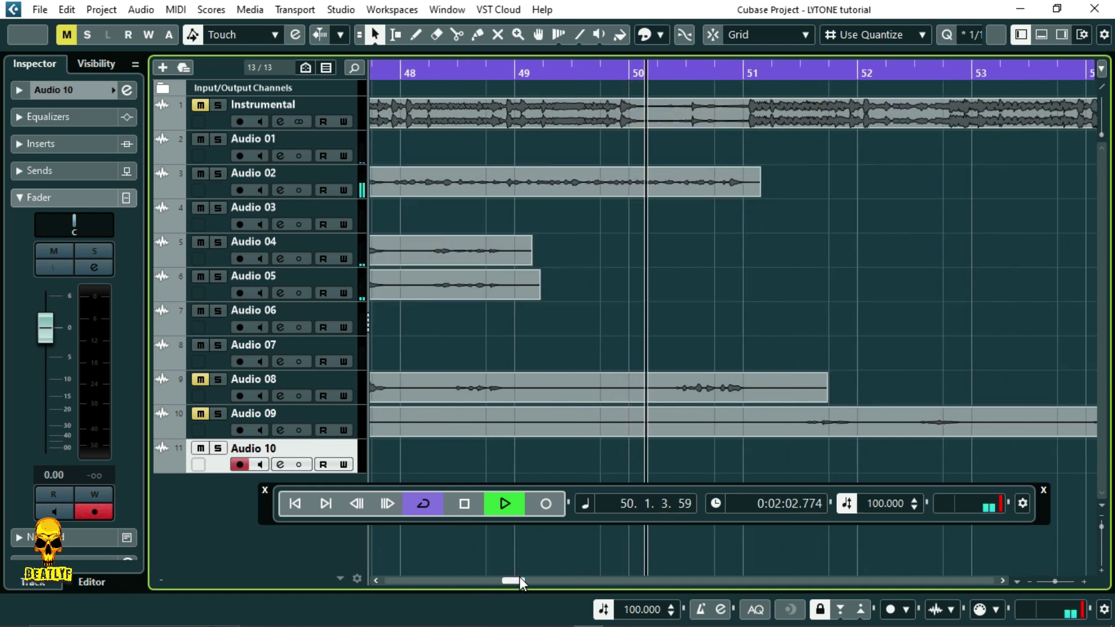
{"action": "key", "text": "g"}
{"action": "key", "text": "g"}
{"action": "key", "text": "g"}
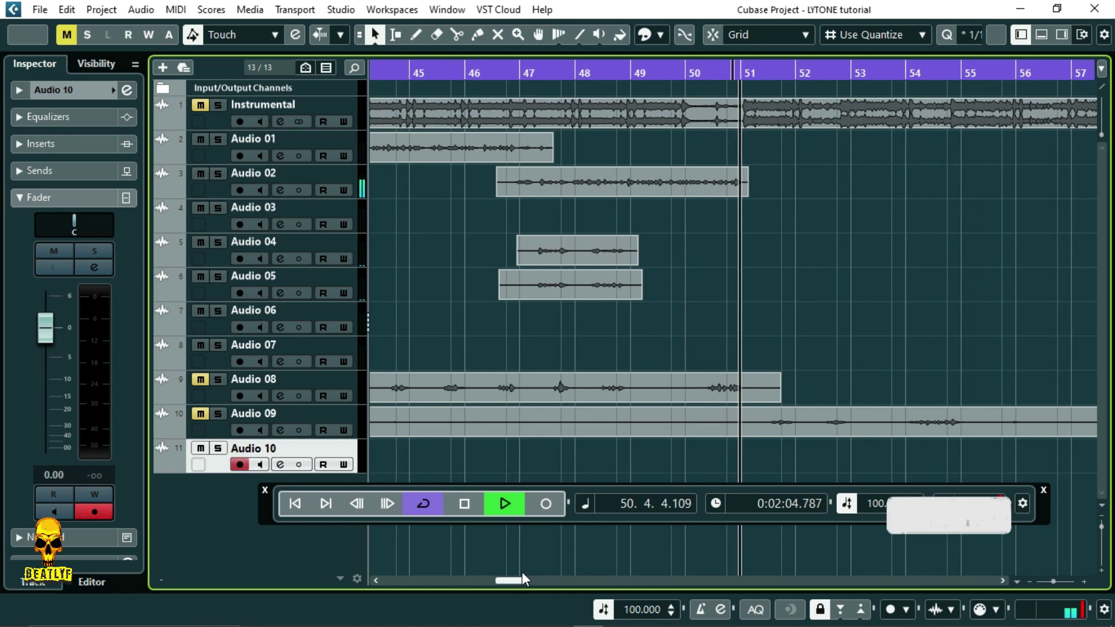
{"action": "key", "text": "g"}
{"action": "key", "text": "g"}
{"action": "key", "text": "g"}
{"action": "key", "text": "g"}
{"action": "key", "text": "g"}
{"action": "key", "text": "g"}
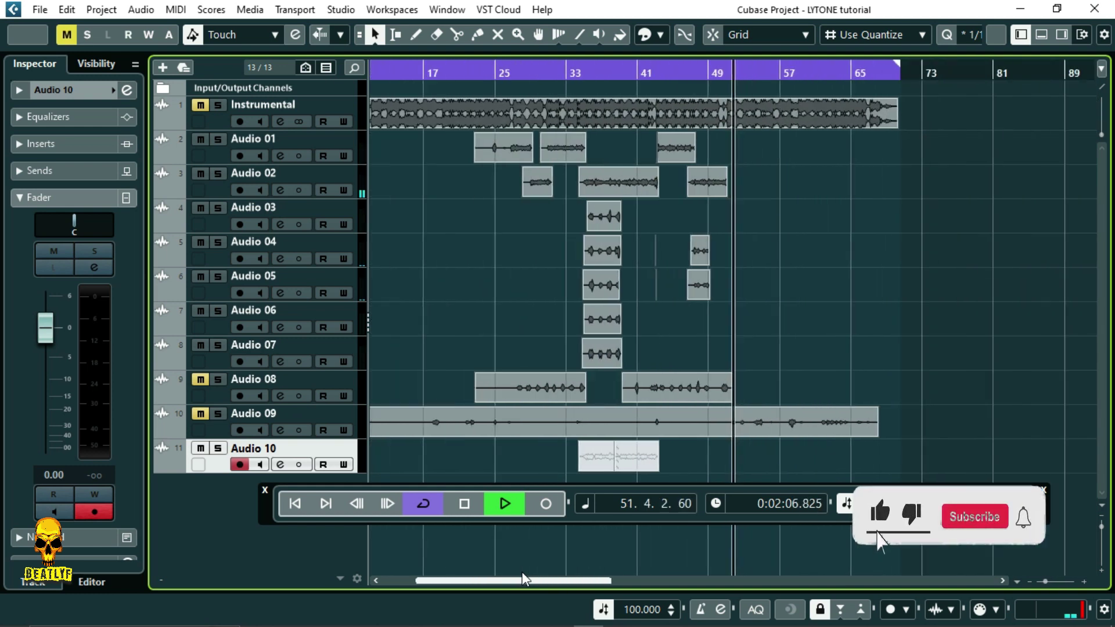
{"action": "key", "text": "g"}
{"action": "key", "text": "g"}
{"action": "key", "text": "space"}
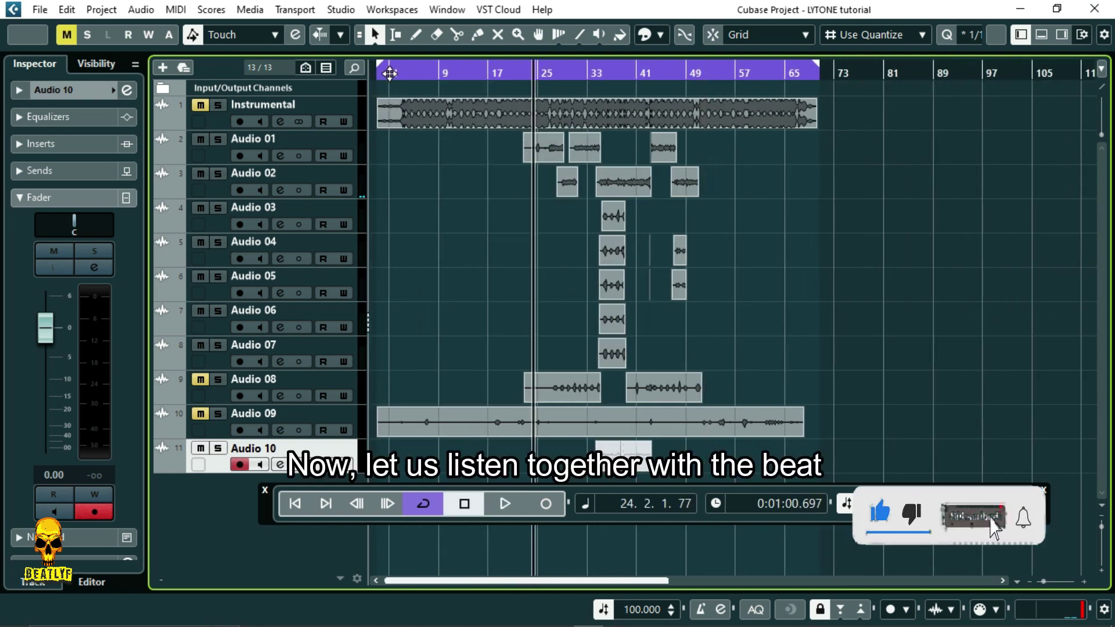
- Unmute the Instrumental track and listen to the song from the project start together with the vocals
{"action": "left_click", "coordinate": [295, 504]}
{"action": "left_click", "coordinate": [200, 105]}
{"action": "key", "text": "space"}
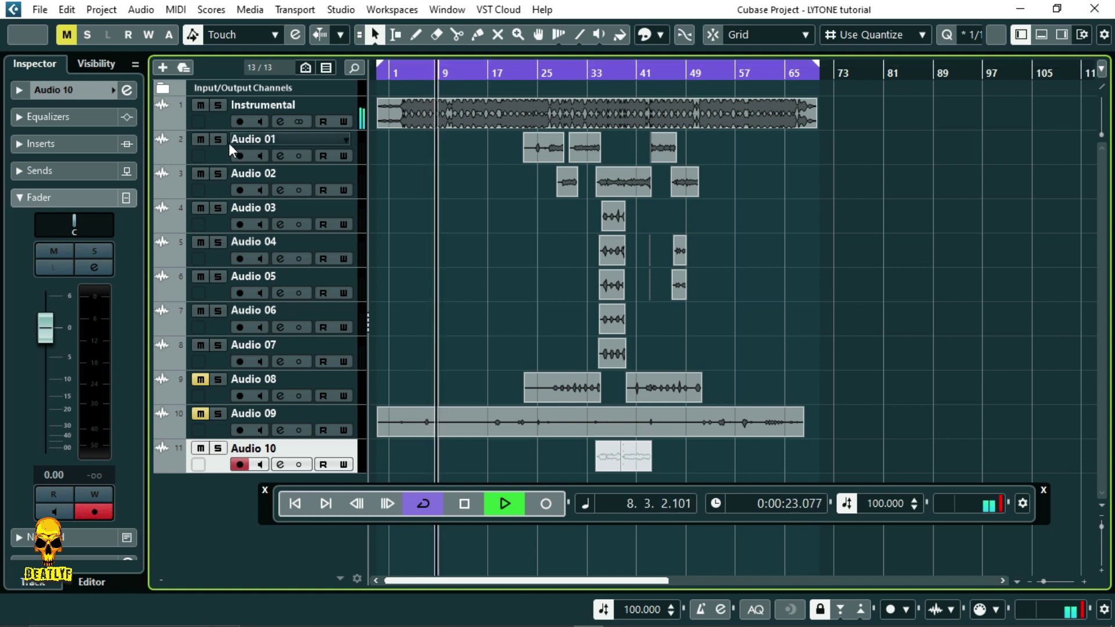
{"action": "left_click", "coordinate": [224, 120]}
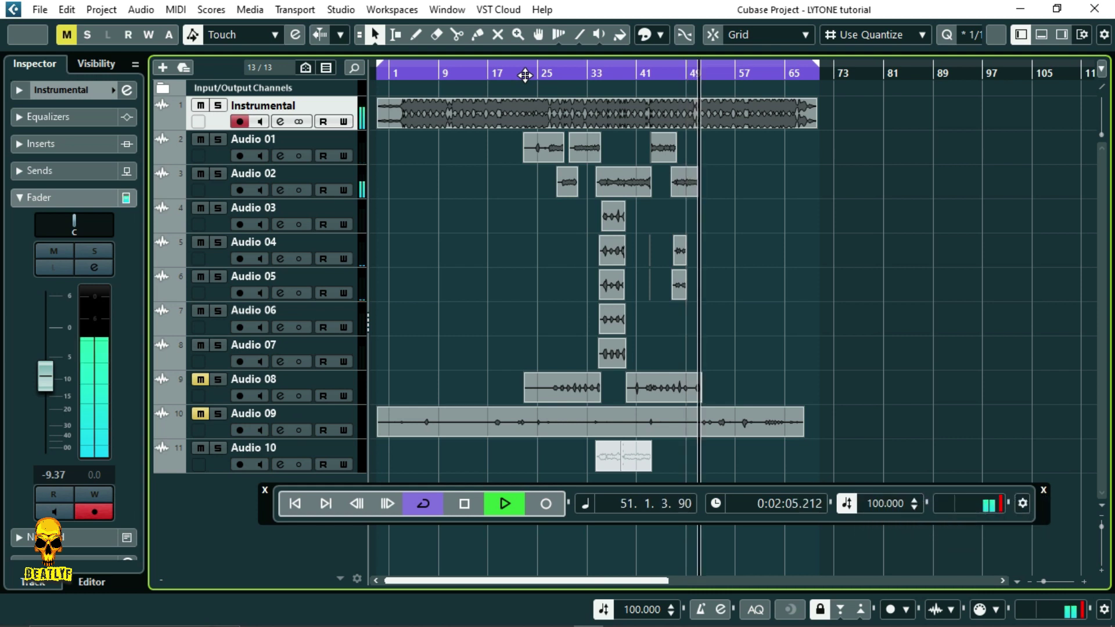
{"action": "key", "text": "space"}
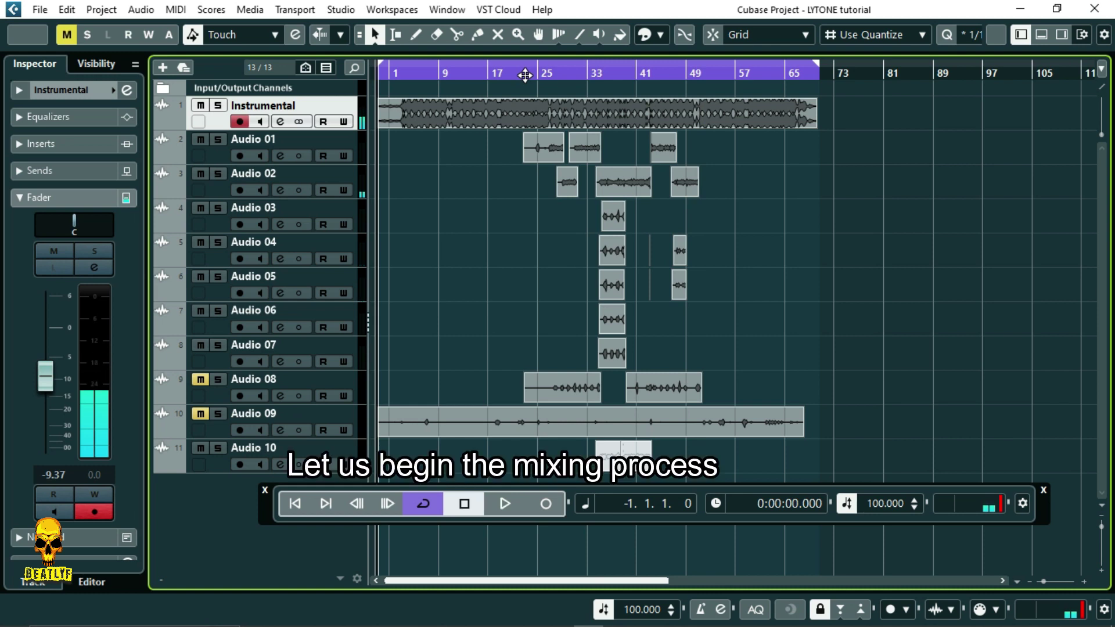
- Place the playhead at bar 23 and add a stereo group track named RAP VERSE, created inside a folder and output to Stereo Out
{"action": "left_click", "coordinate": [525, 75]}
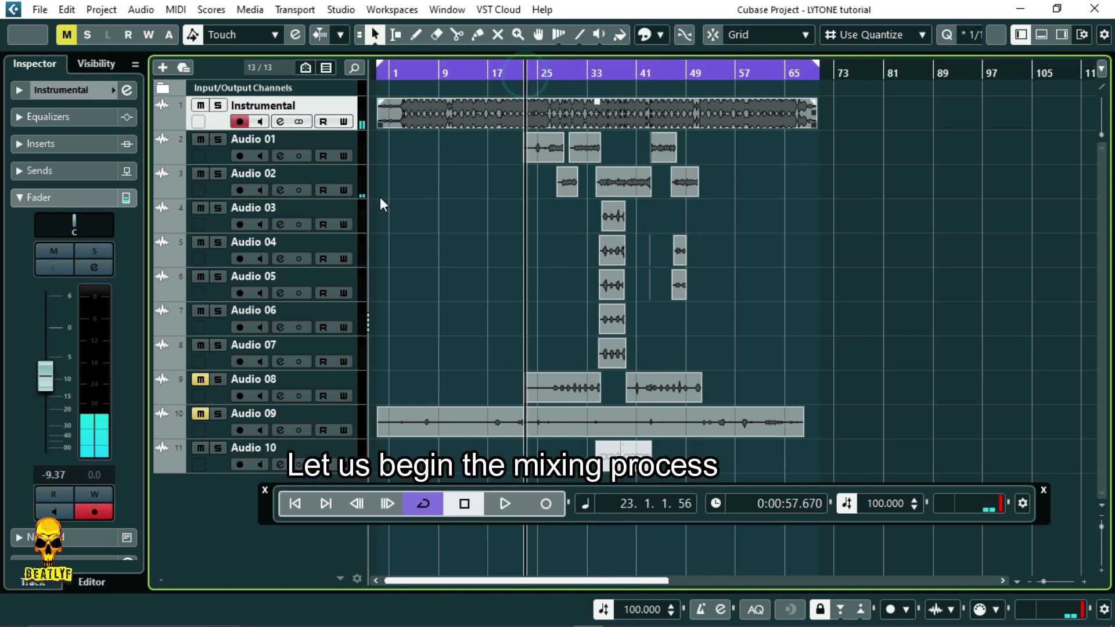
{"action": "left_click", "coordinate": [219, 466]}
{"action": "right_click", "coordinate": [209, 514]}
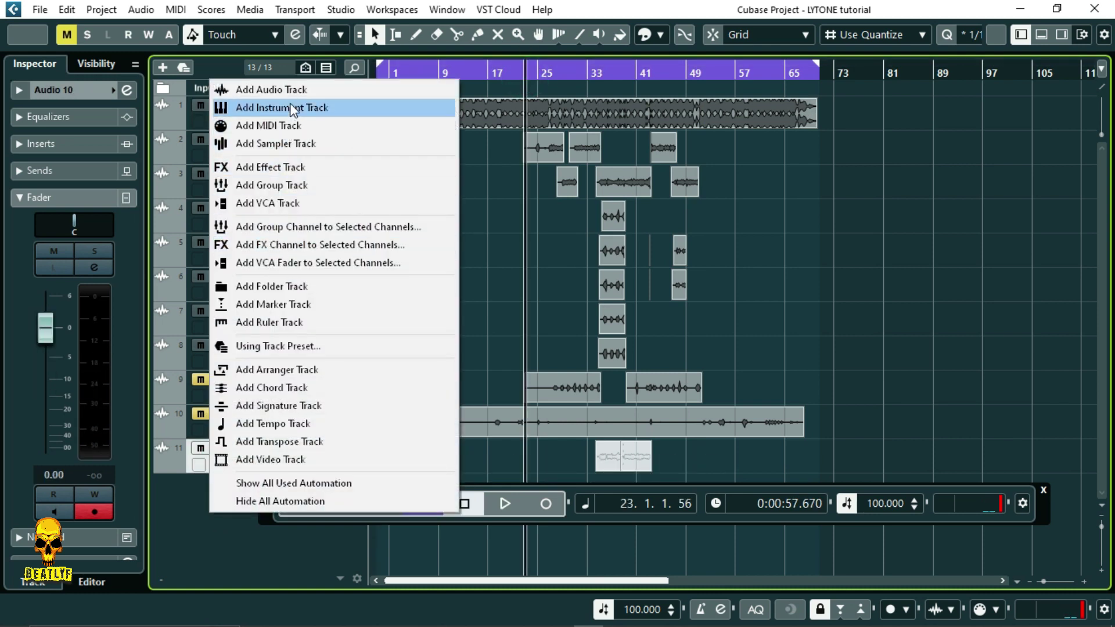
{"action": "left_click", "coordinate": [269, 196]}
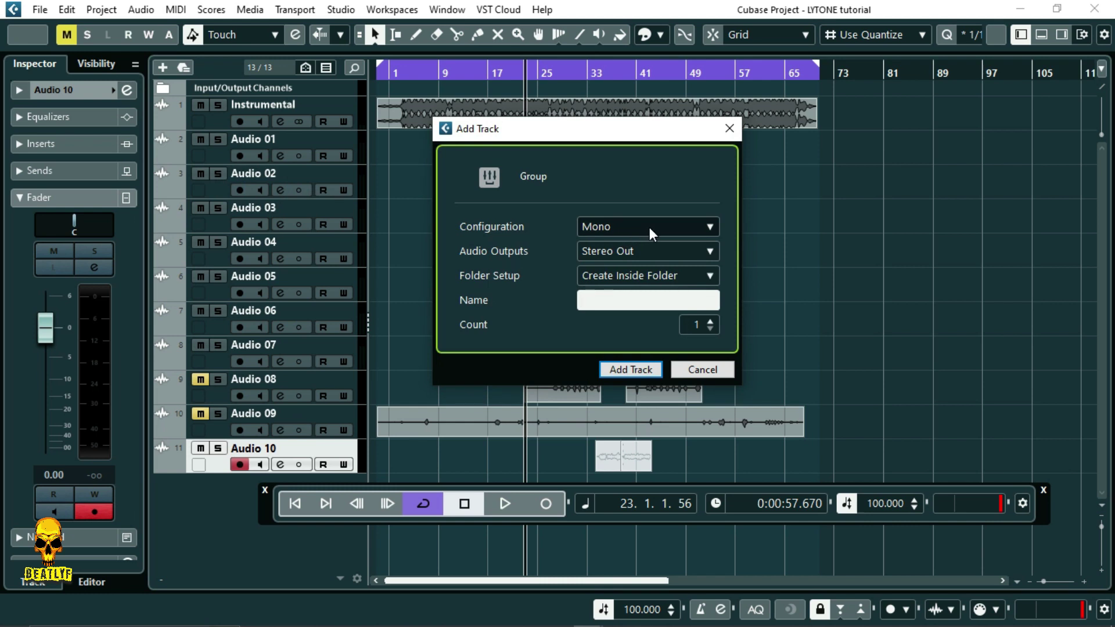
{"action": "left_click", "coordinate": [650, 226]}
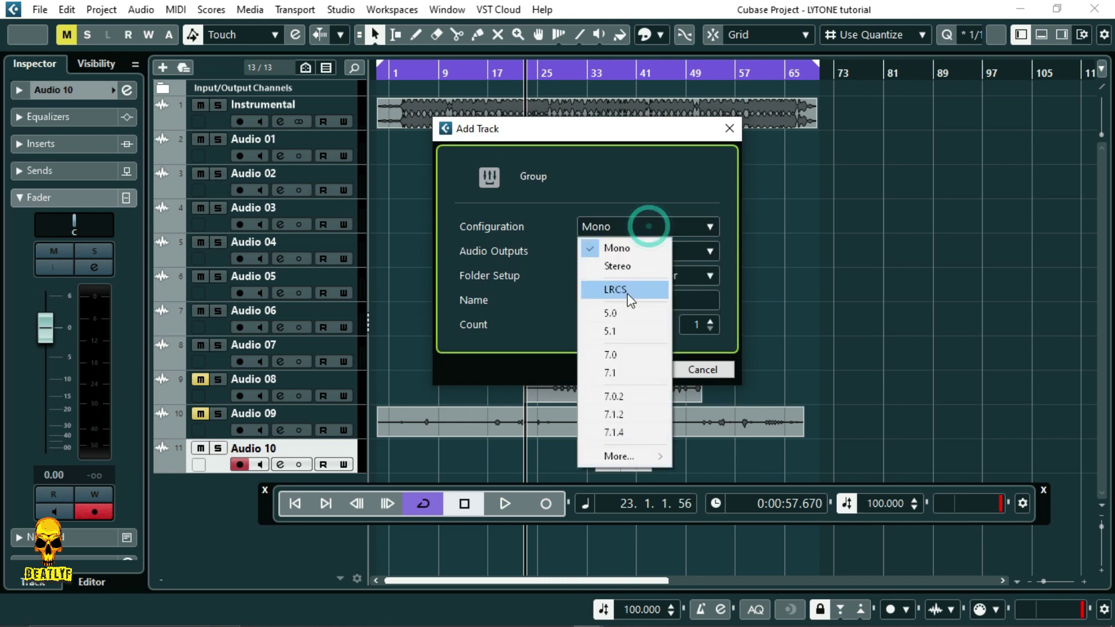
{"action": "left_click", "coordinate": [610, 264]}
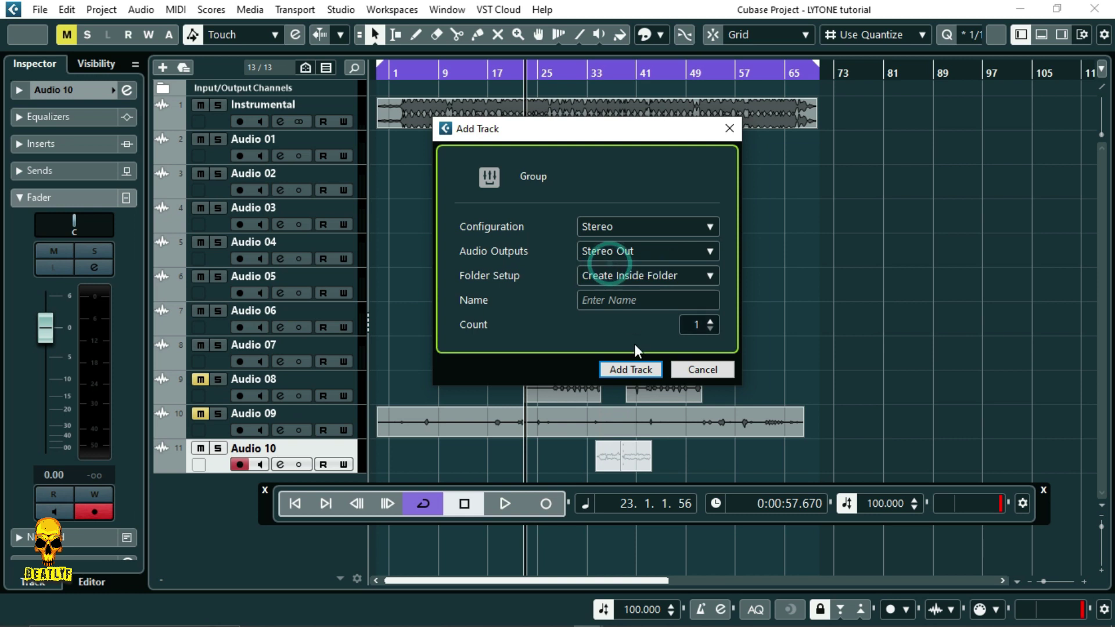
{"action": "left_click", "coordinate": [622, 303]}
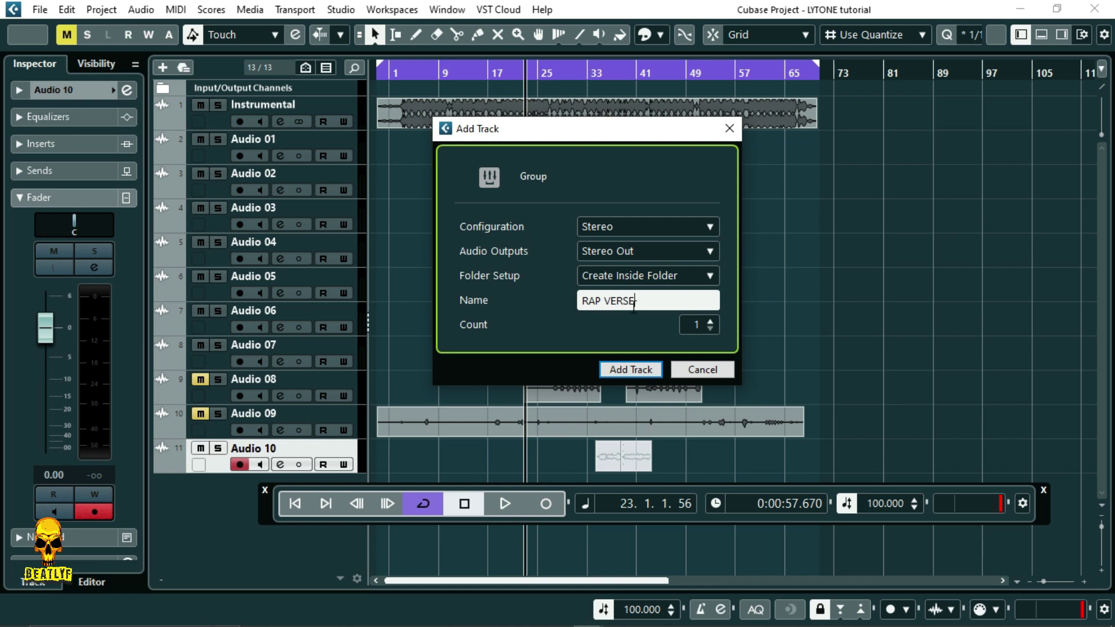
{"action": "key", "text": "Return"}
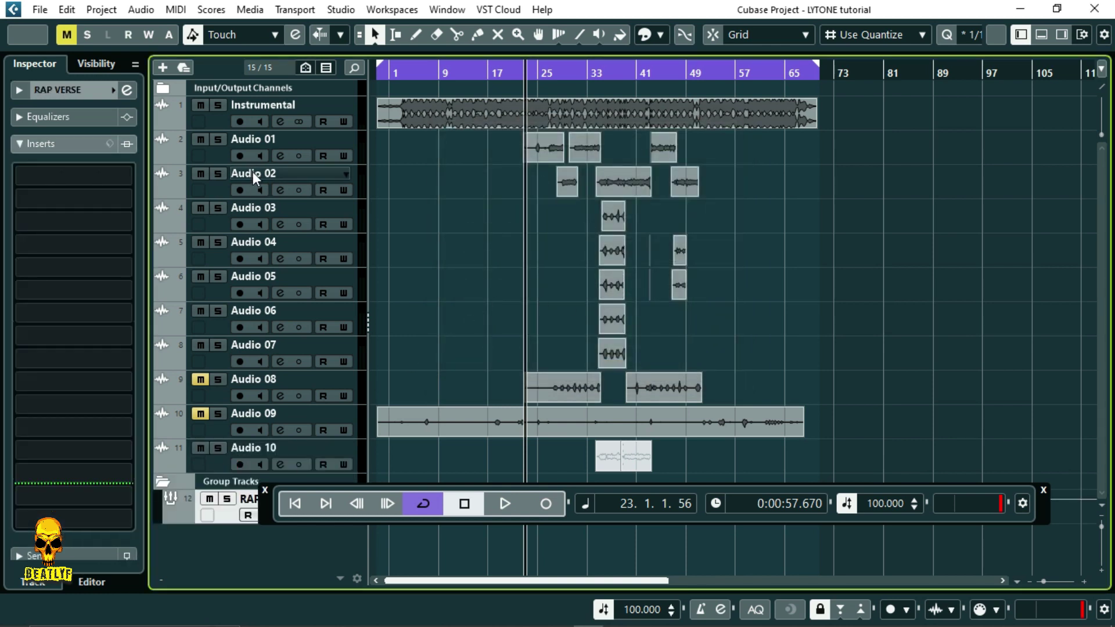
- Mute the Instrumental track and, during playback, route the outputs of Audio 01 and Audio 02 to the RAP VERSE group
{"action": "left_click", "coordinate": [200, 105]}
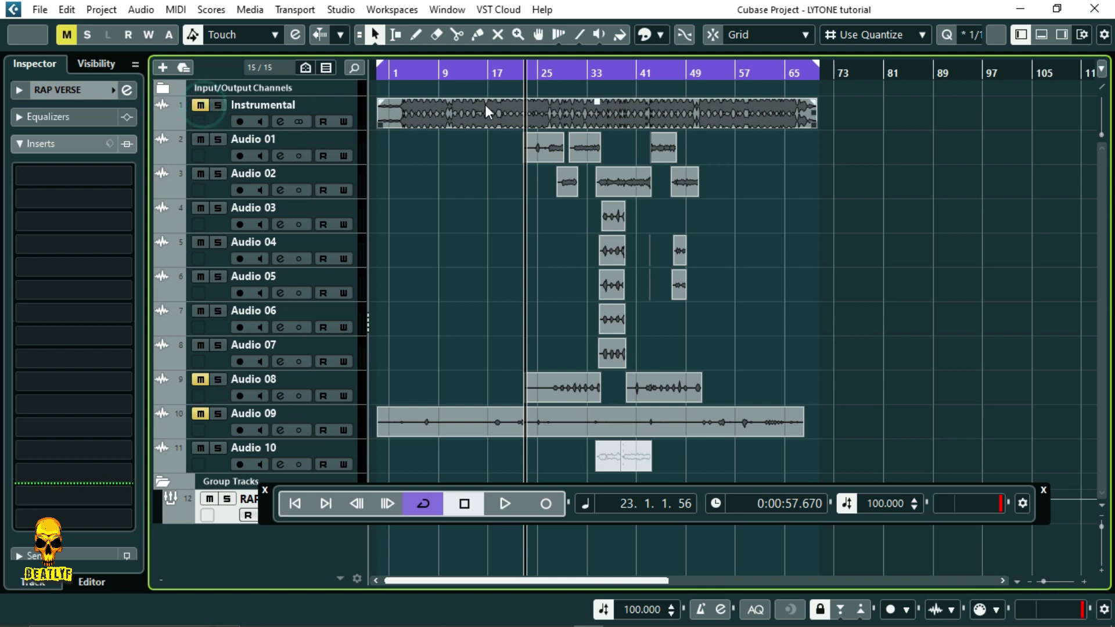
{"action": "key", "text": "space"}
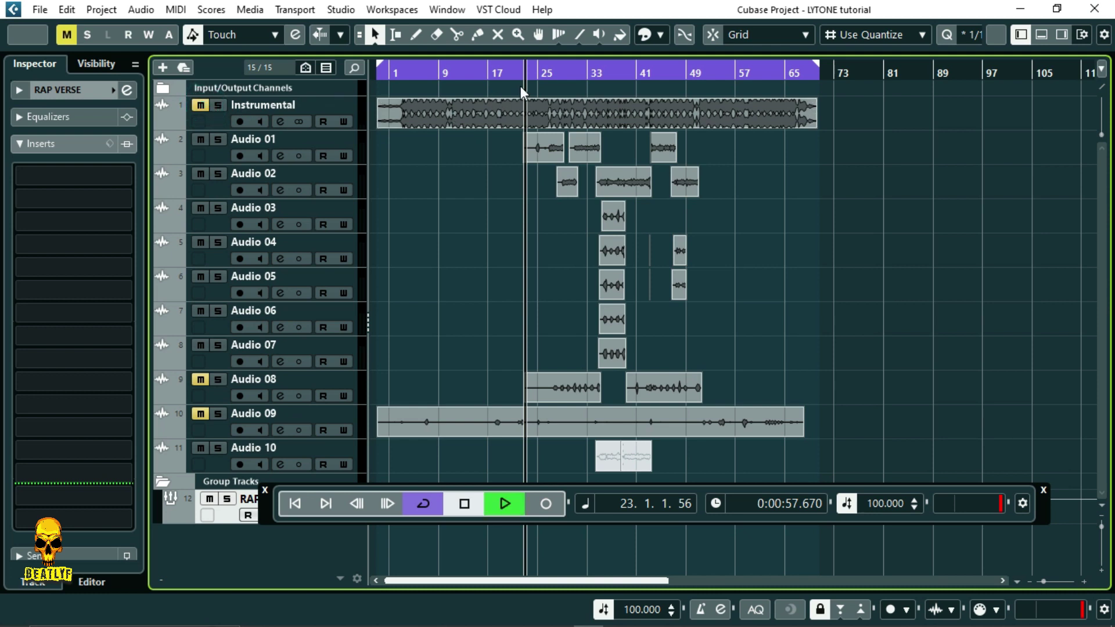
{"action": "left_click", "coordinate": [218, 151]}
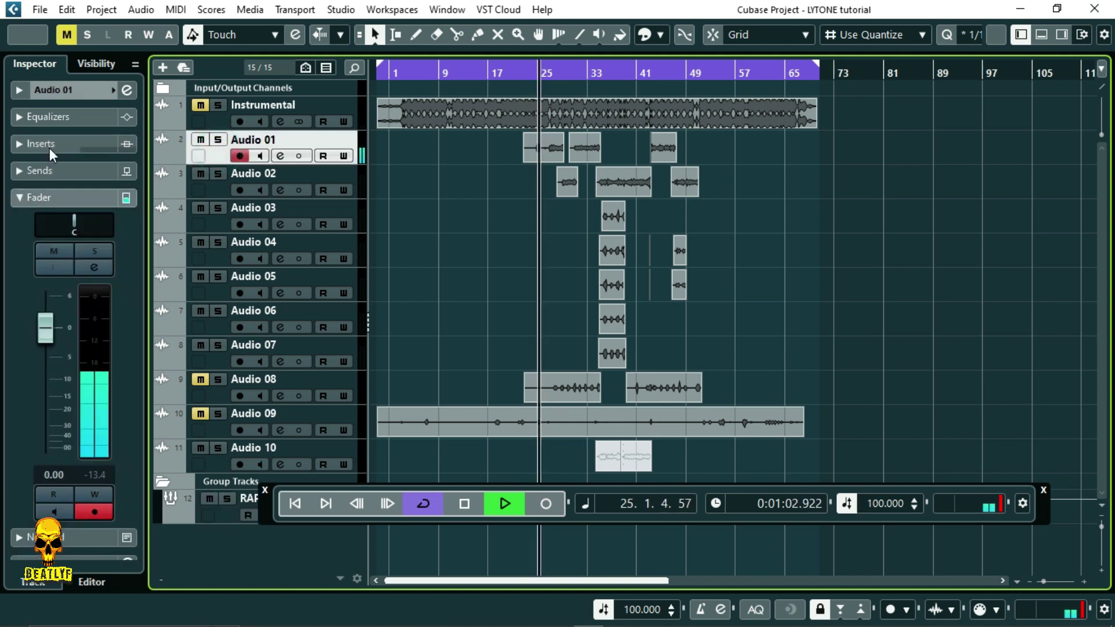
{"action": "left_click", "coordinate": [59, 91]}
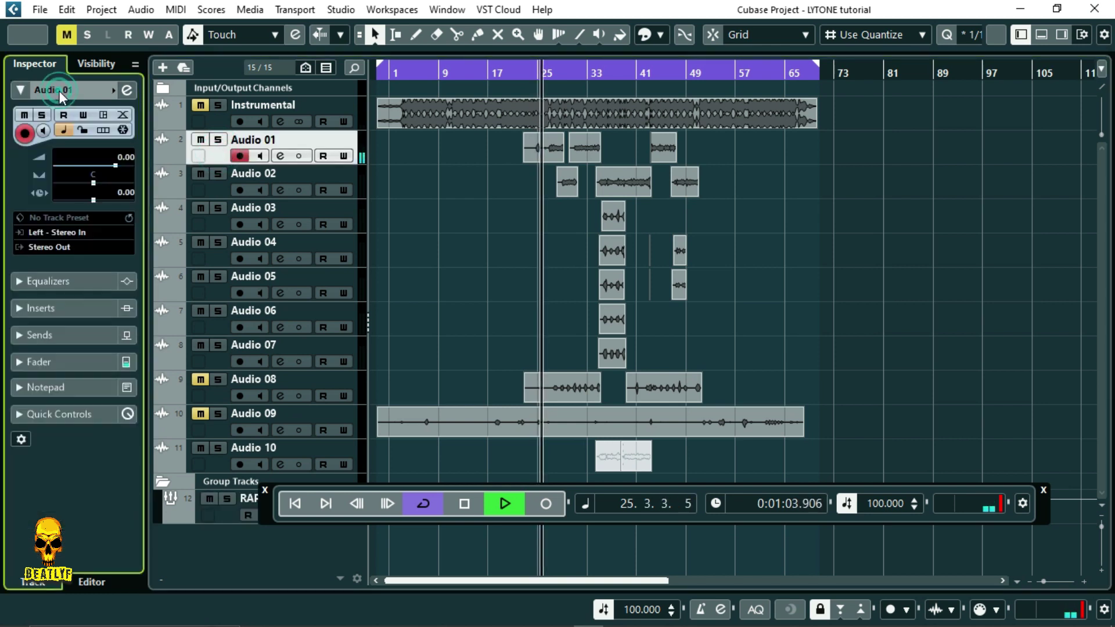
{"action": "left_click", "coordinate": [64, 246]}
{"action": "left_click", "coordinate": [93, 381]}
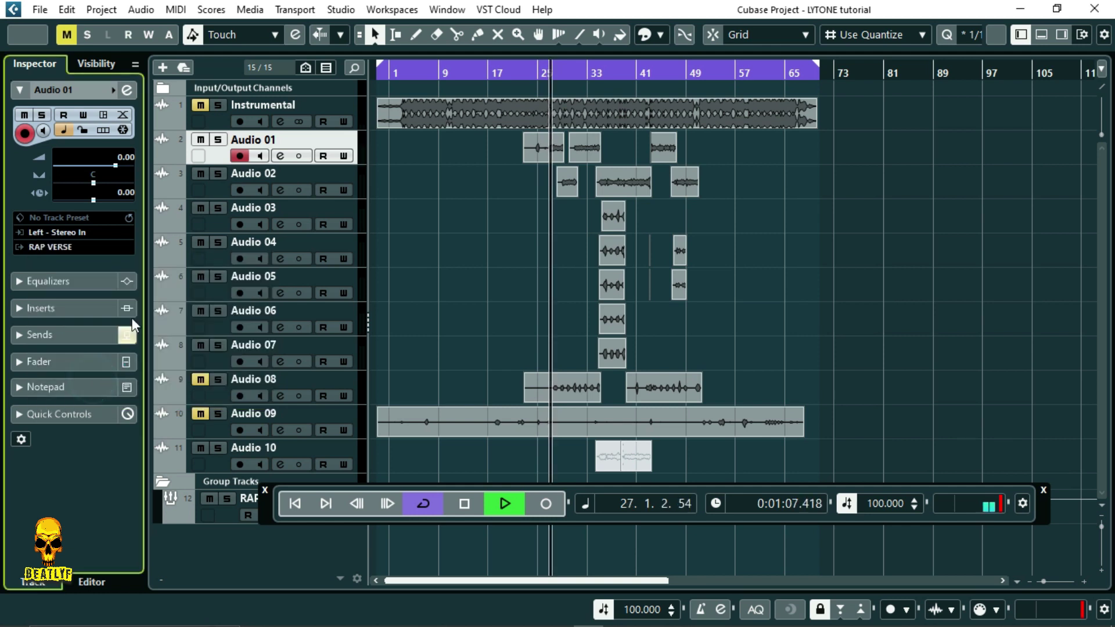
{"action": "left_click", "coordinate": [218, 187]}
{"action": "left_click", "coordinate": [54, 247]}
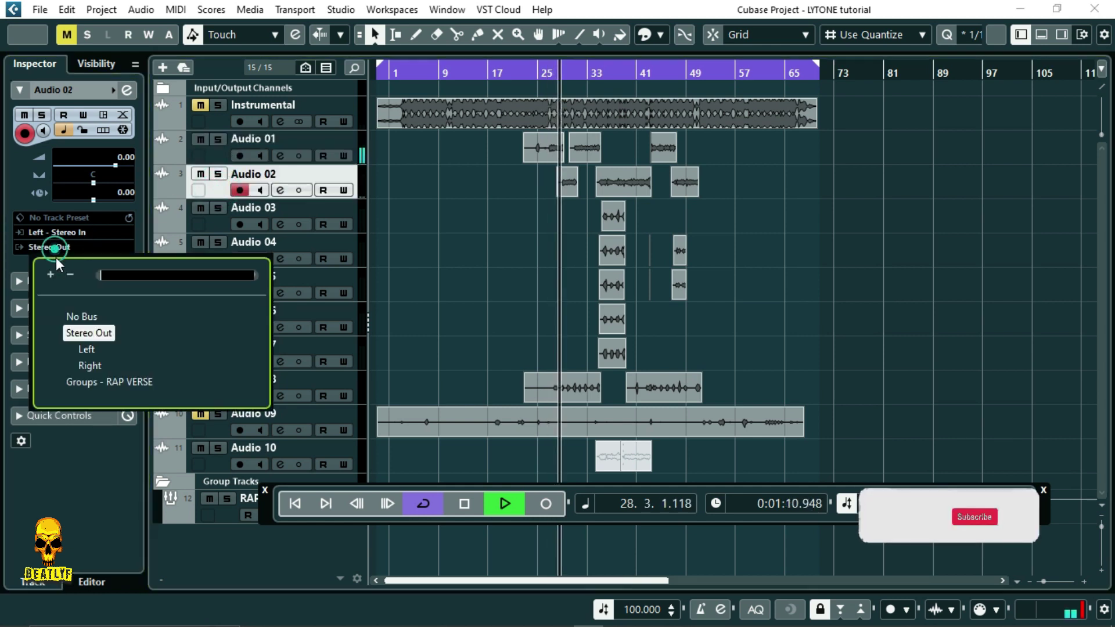
{"action": "left_click", "coordinate": [93, 381]}
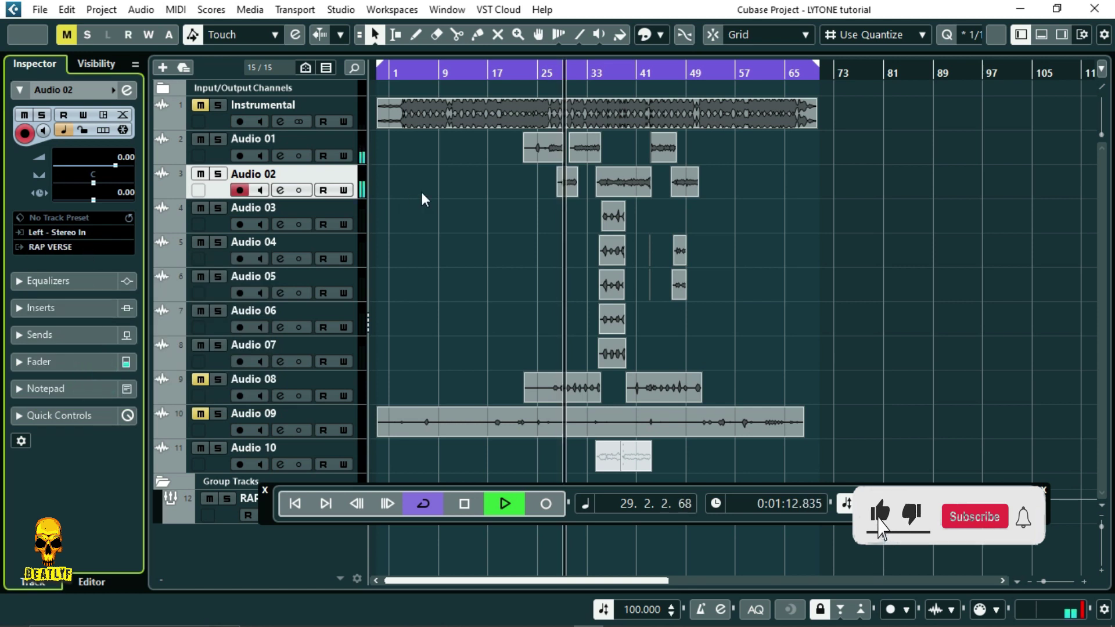
- Listen to the remaining vocal tracks from about bar 35 and about bar 43, and stop playback
{"action": "left_click", "coordinate": [606, 73]}
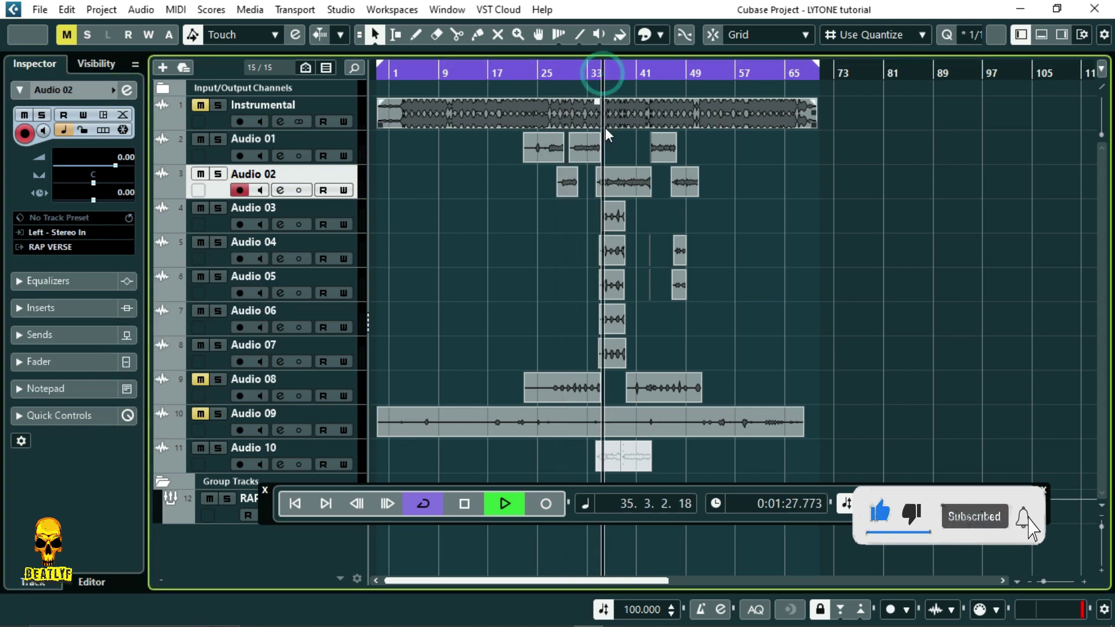
{"action": "left_click", "coordinate": [648, 73]}
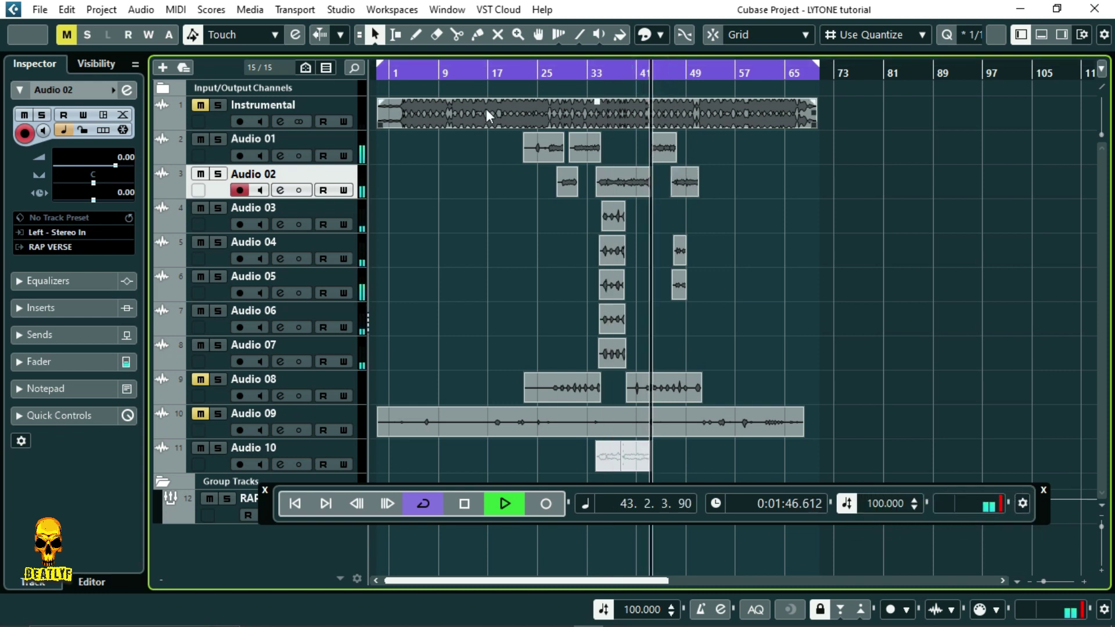
{"action": "key", "text": "space"}
- Move the transport panel clear of the group tracks and add a stereo group track named Back Vox below RAP VERSE
{"action": "left_click", "coordinate": [226, 512]}
{"action": "left_click_drag", "start_coordinate": [269, 512], "coordinate": [259, 364]}
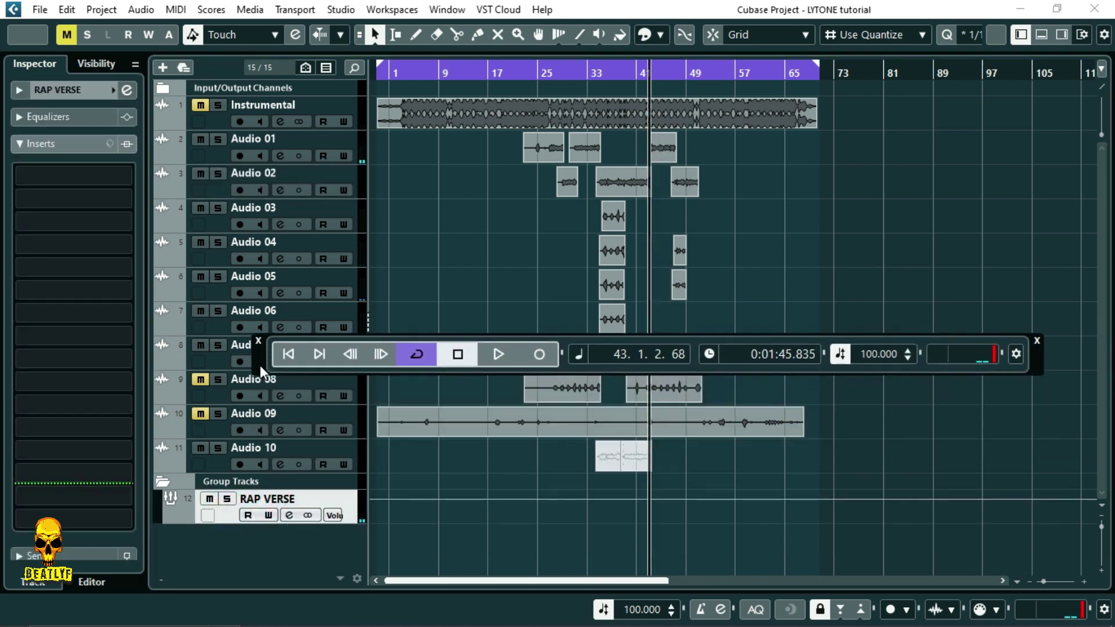
{"action": "right_click", "coordinate": [217, 545]}
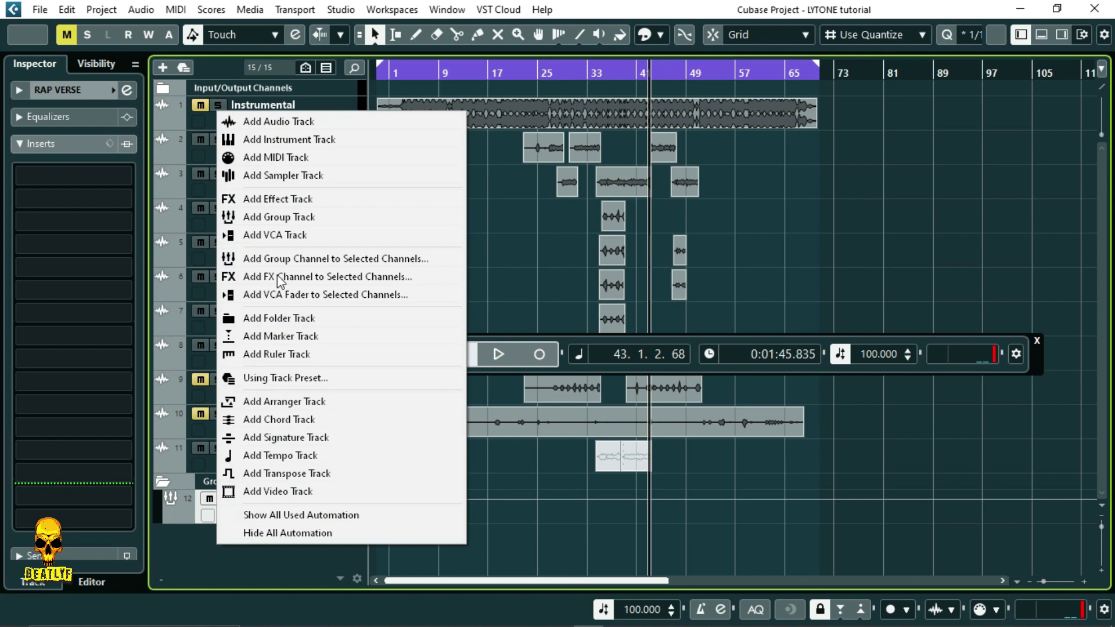
{"action": "left_click", "coordinate": [268, 218]}
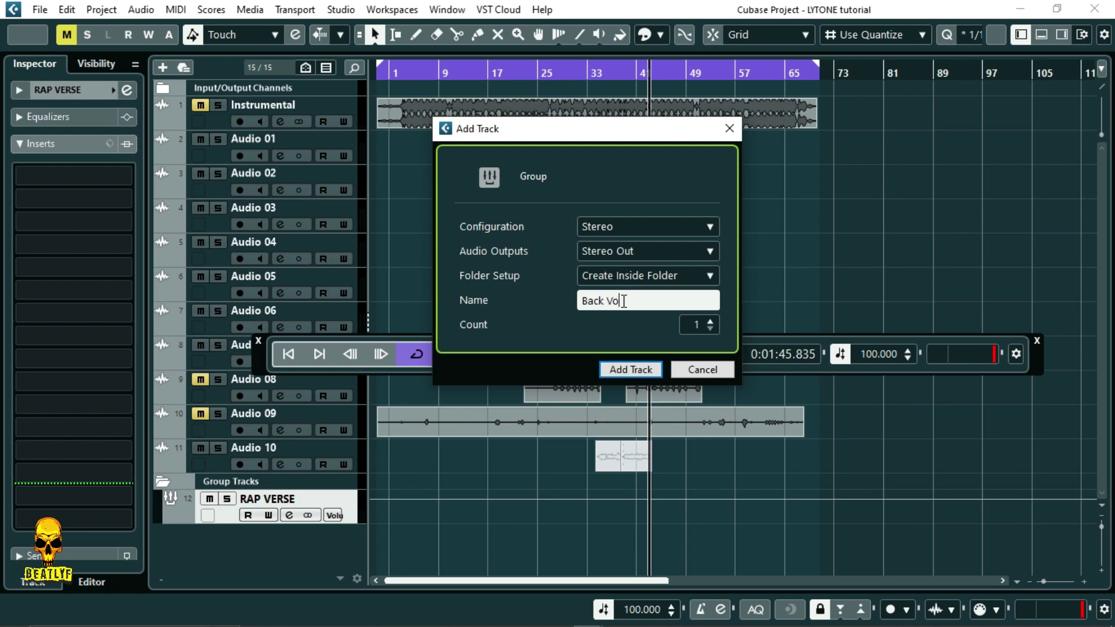
{"action": "left_click", "coordinate": [629, 369]}
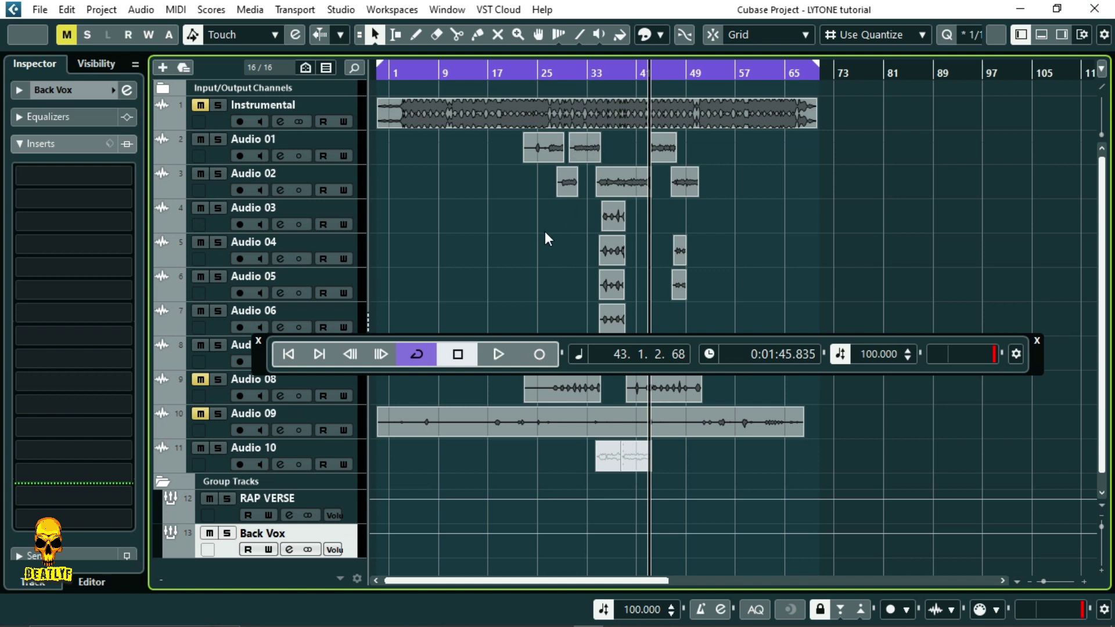
- Route the outputs of Audio 03 and Audio 04 to the Back Vox group
{"action": "left_click", "coordinate": [218, 225]}
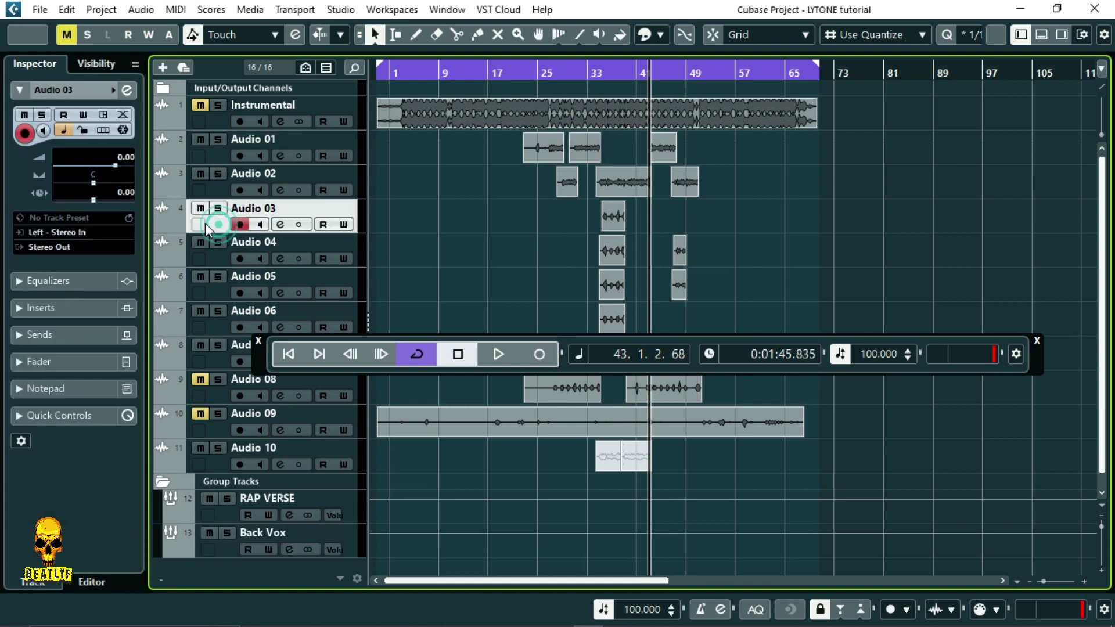
{"action": "left_click", "coordinate": [44, 244]}
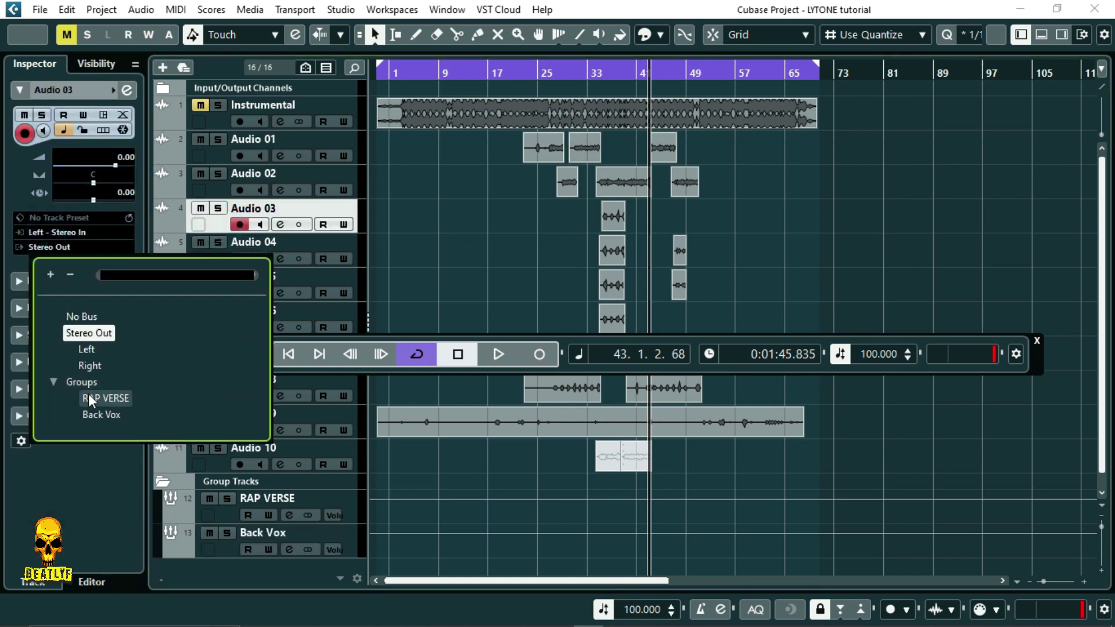
{"action": "left_click", "coordinate": [96, 414]}
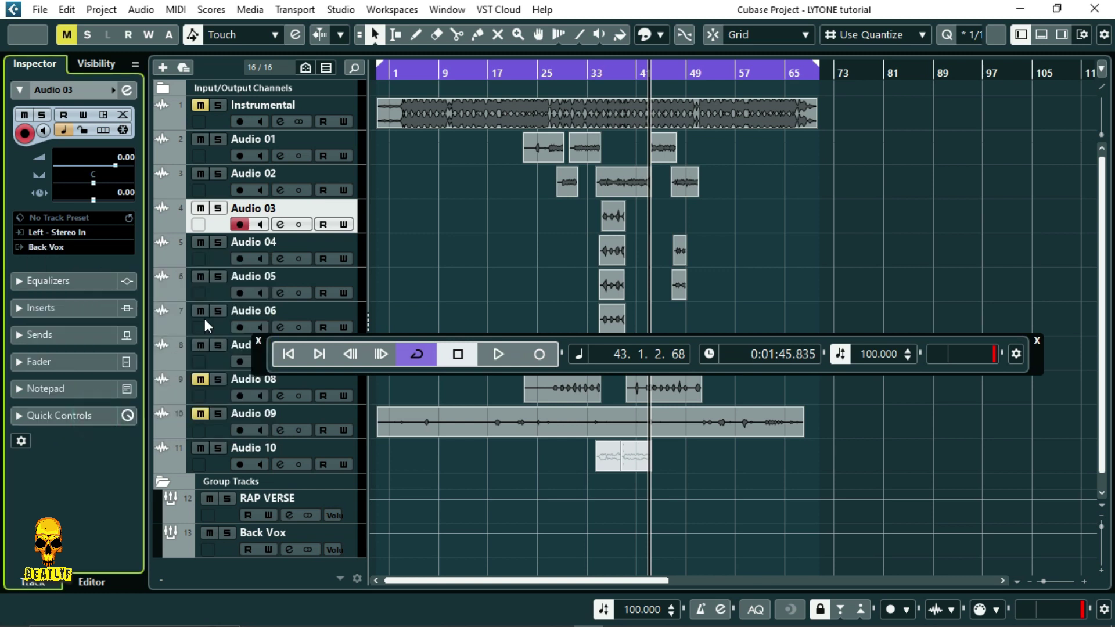
{"action": "left_click", "coordinate": [214, 260]}
{"action": "left_click", "coordinate": [68, 246]}
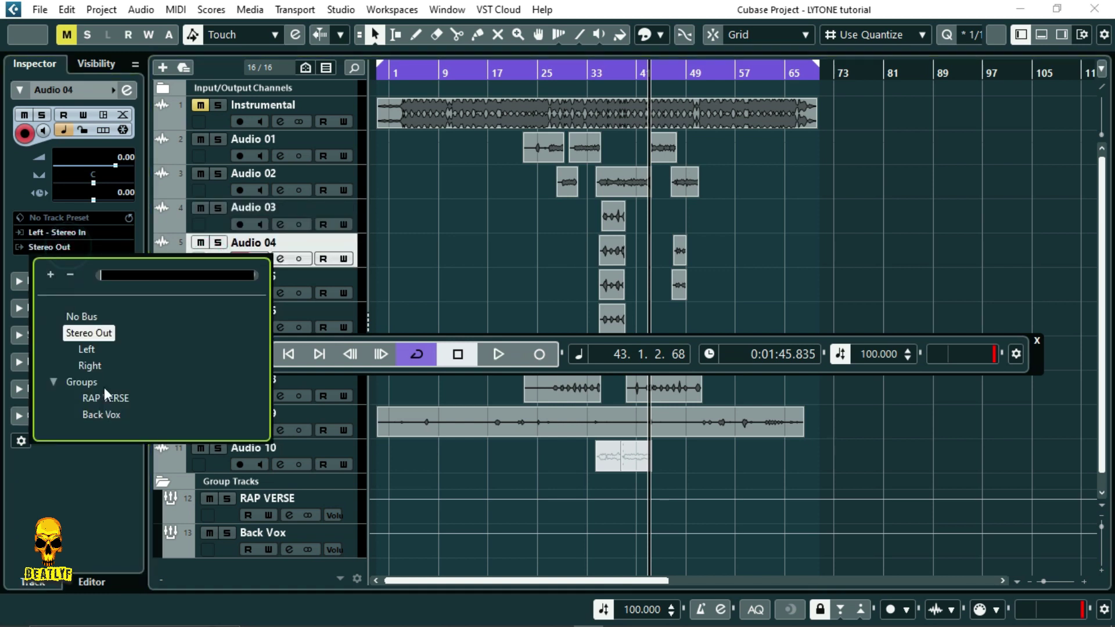
{"action": "left_click", "coordinate": [110, 415]}
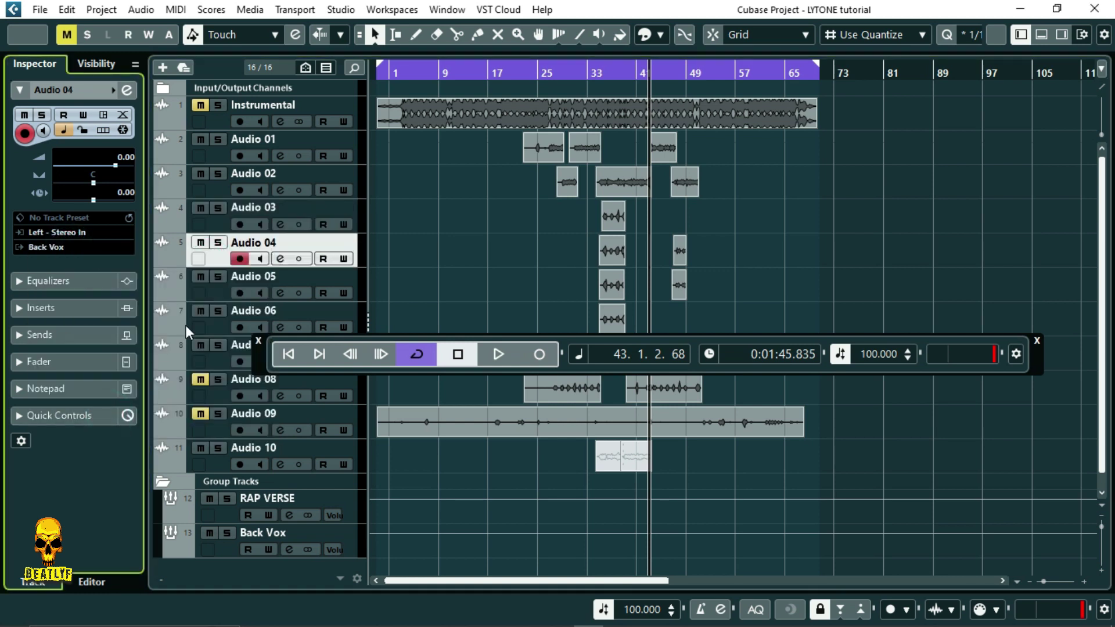
- Route the outputs of Audio 05, Audio 06 and Audio 07 to the Back Vox group, moving the transport panel clear of the track list
{"action": "left_click", "coordinate": [218, 295]}
{"action": "left_click", "coordinate": [76, 248]}
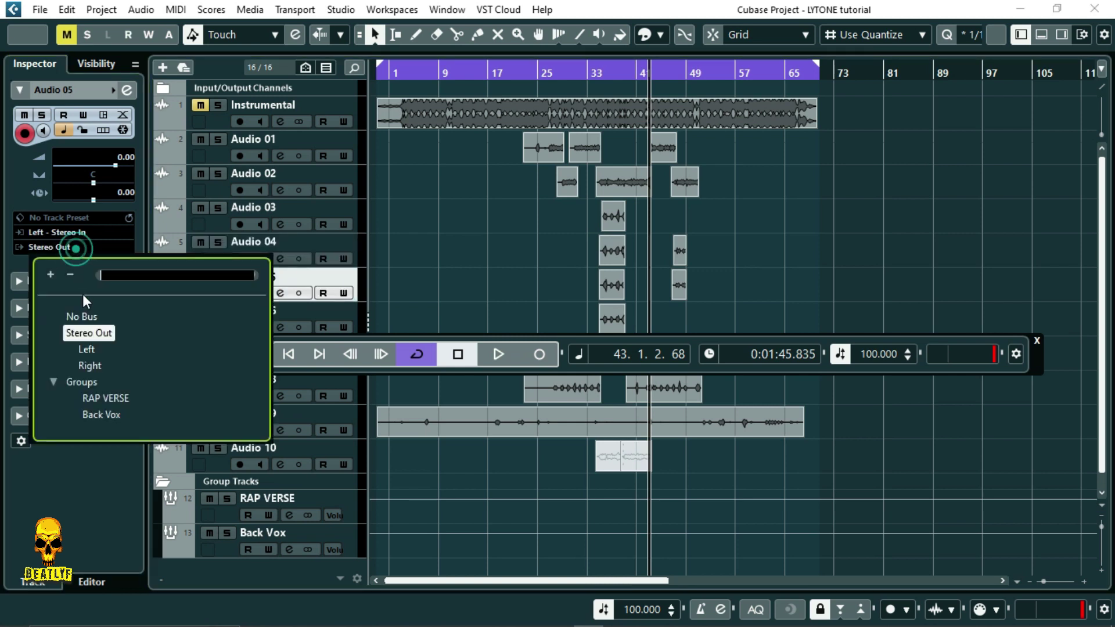
{"action": "left_click", "coordinate": [107, 413]}
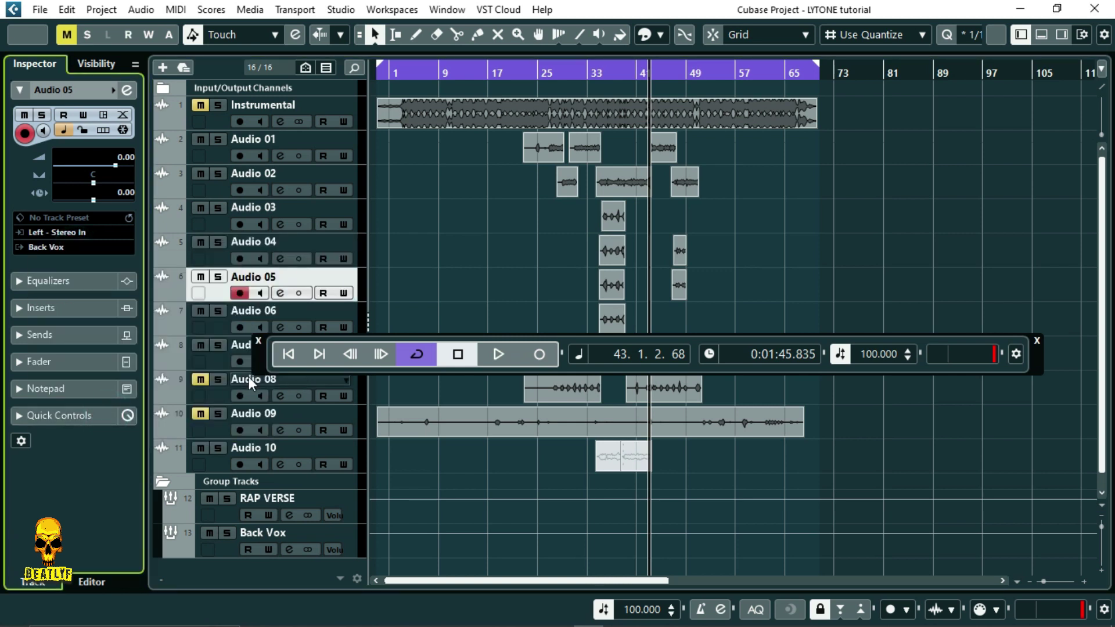
{"action": "left_click_drag", "start_coordinate": [253, 364], "coordinate": [539, 238]}
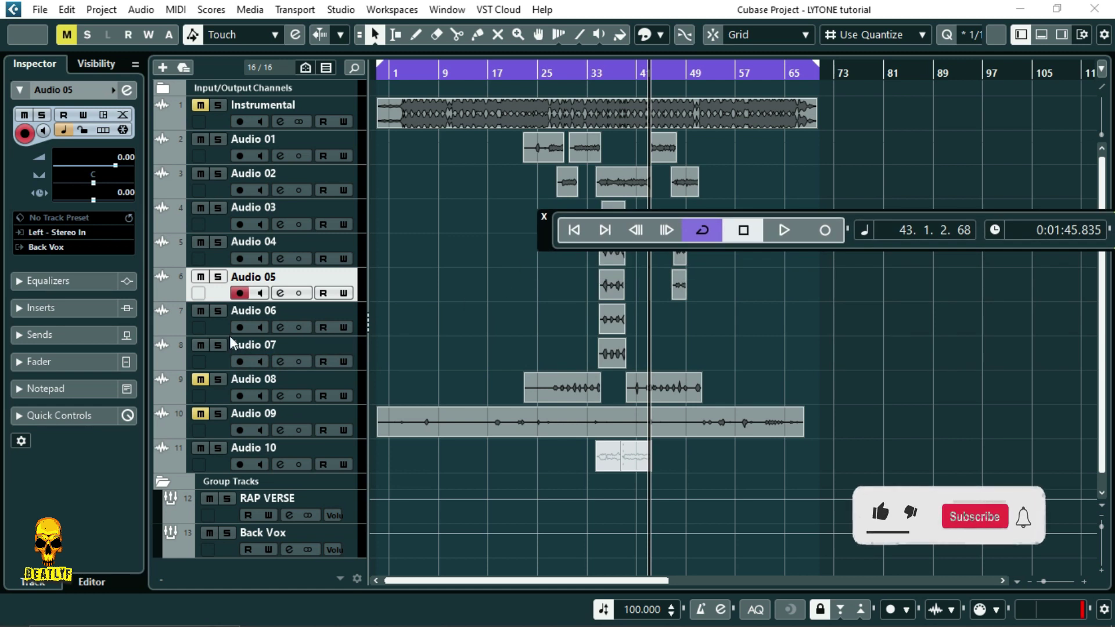
{"action": "left_click", "coordinate": [214, 330]}
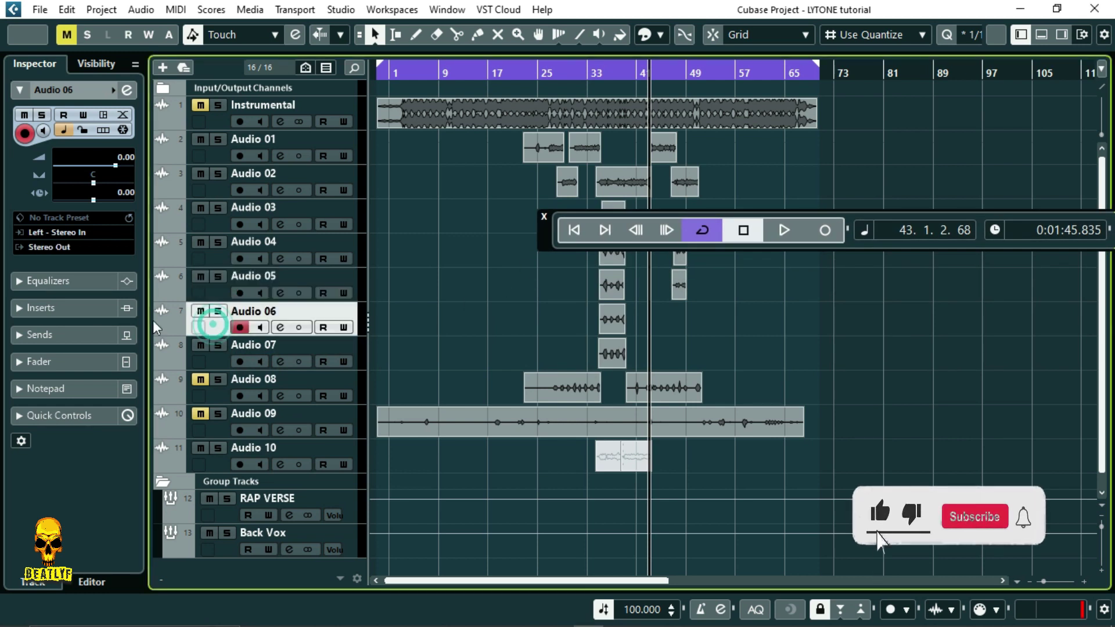
{"action": "left_click", "coordinate": [48, 247]}
{"action": "left_click", "coordinate": [97, 416]}
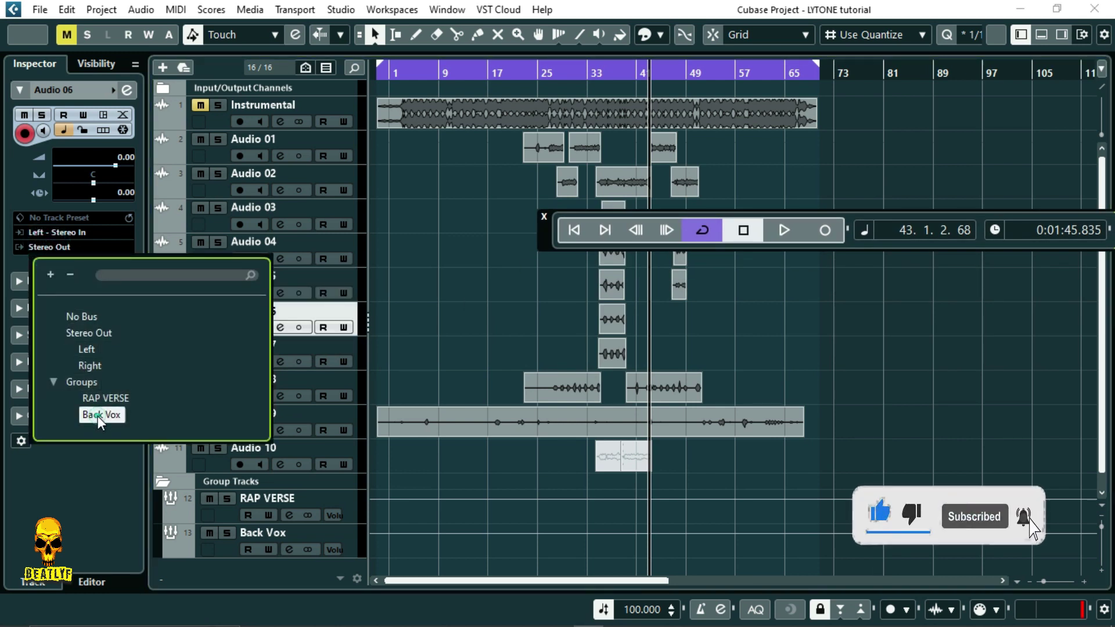
{"action": "left_click", "coordinate": [218, 361]}
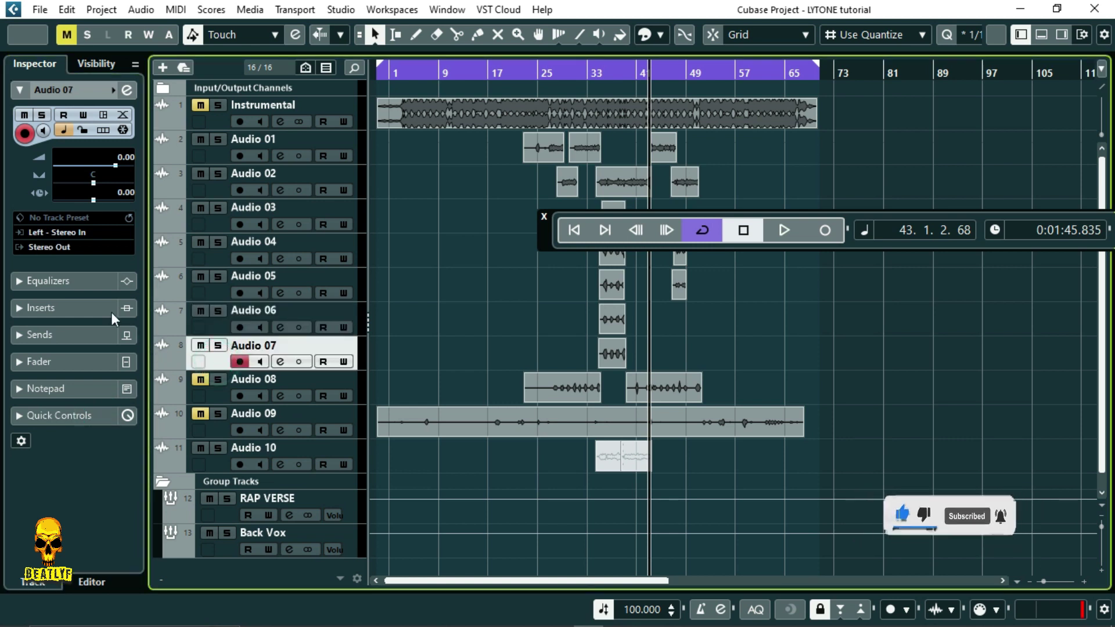
{"action": "left_click", "coordinate": [69, 246]}
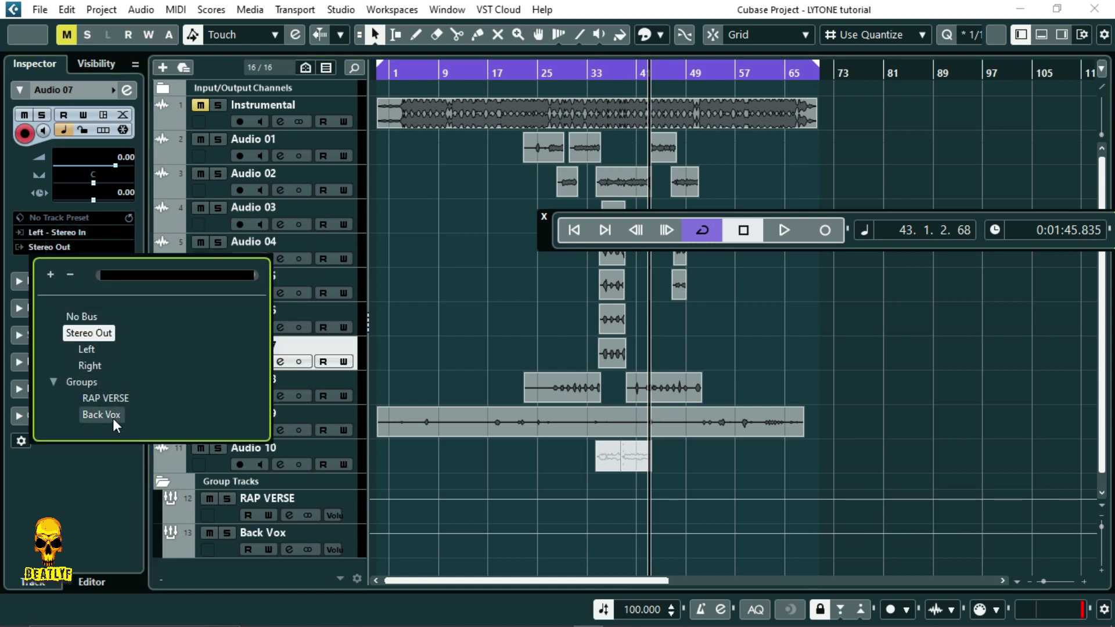
{"action": "left_click", "coordinate": [109, 416]}
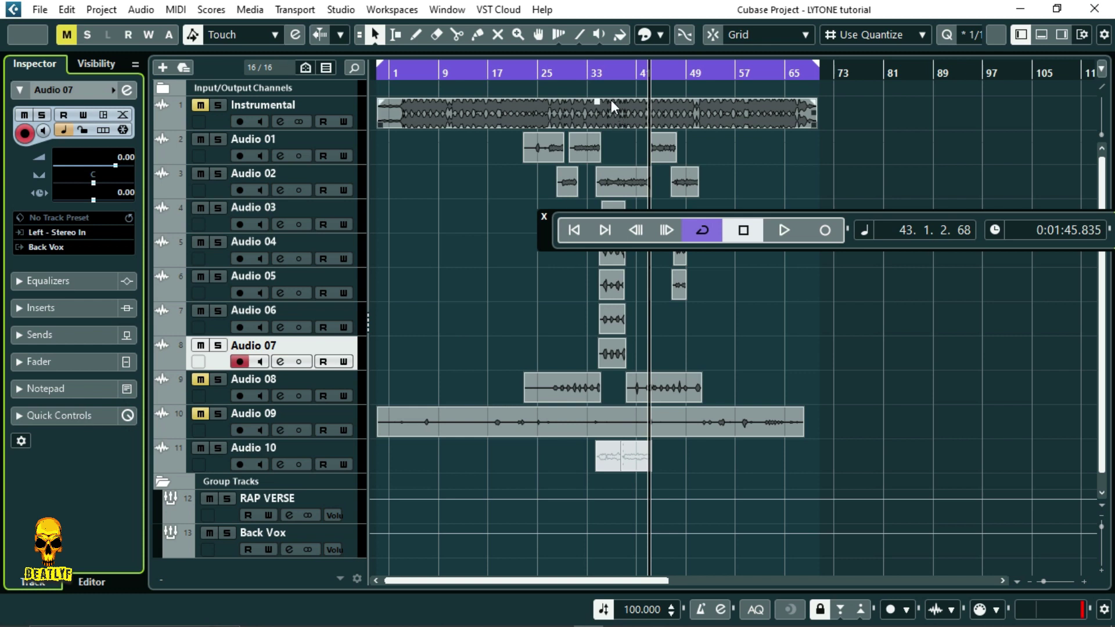
- Mute the RAP VERSE group, listen to the backing vocals from about bar 35, stop playback and unmute the group
{"action": "left_click", "coordinate": [601, 72]}
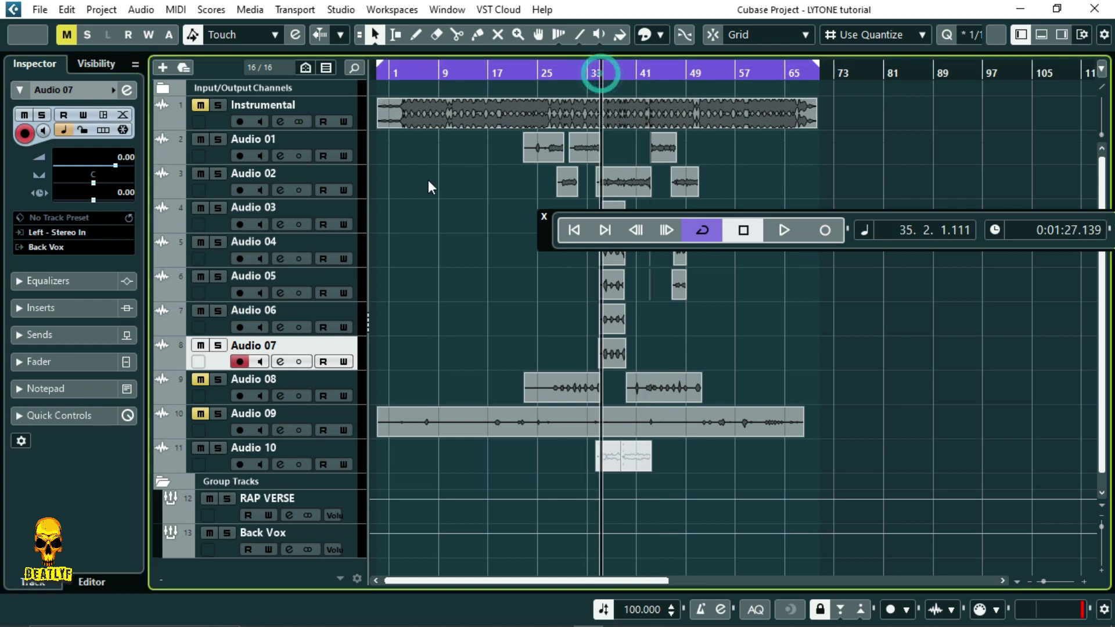
{"action": "left_click", "coordinate": [207, 499]}
{"action": "key", "text": "space"}
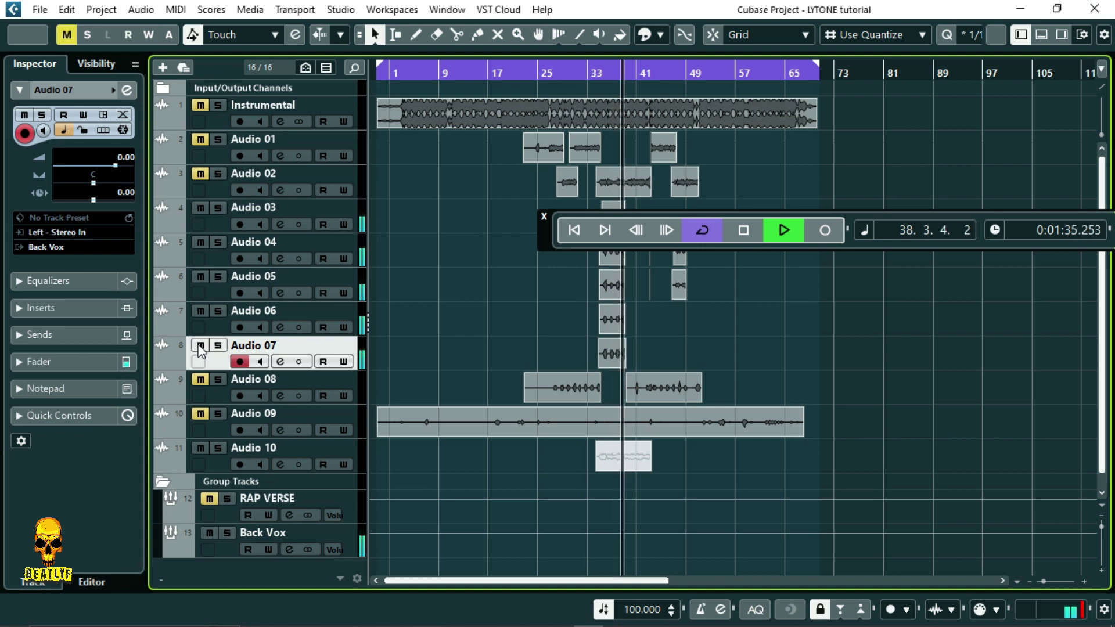
{"action": "key", "text": "space"}
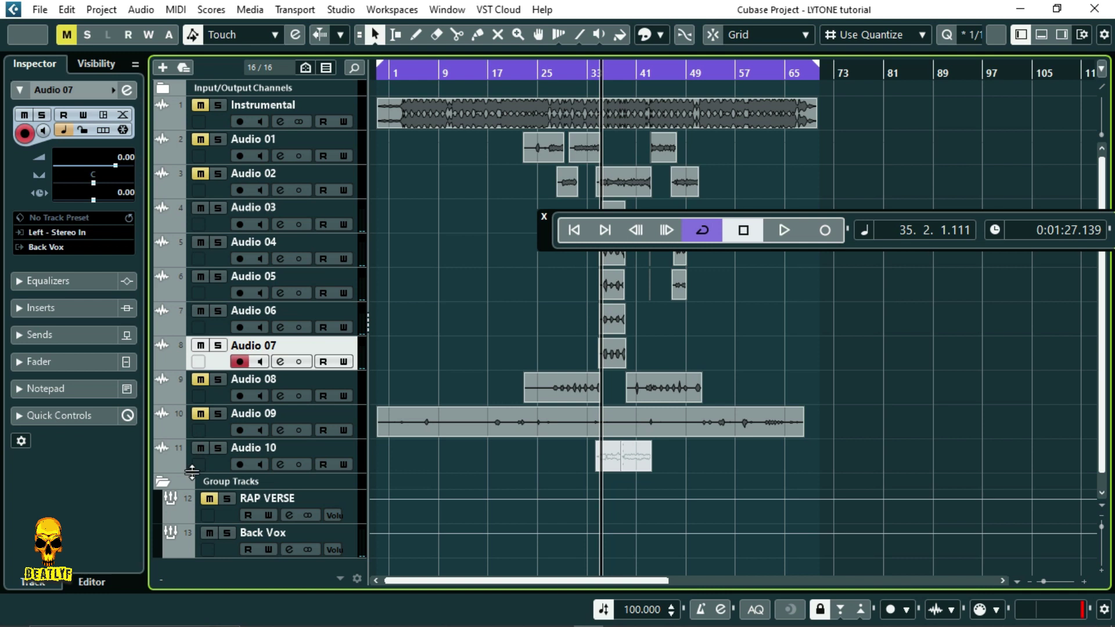
{"action": "left_click", "coordinate": [208, 498]}
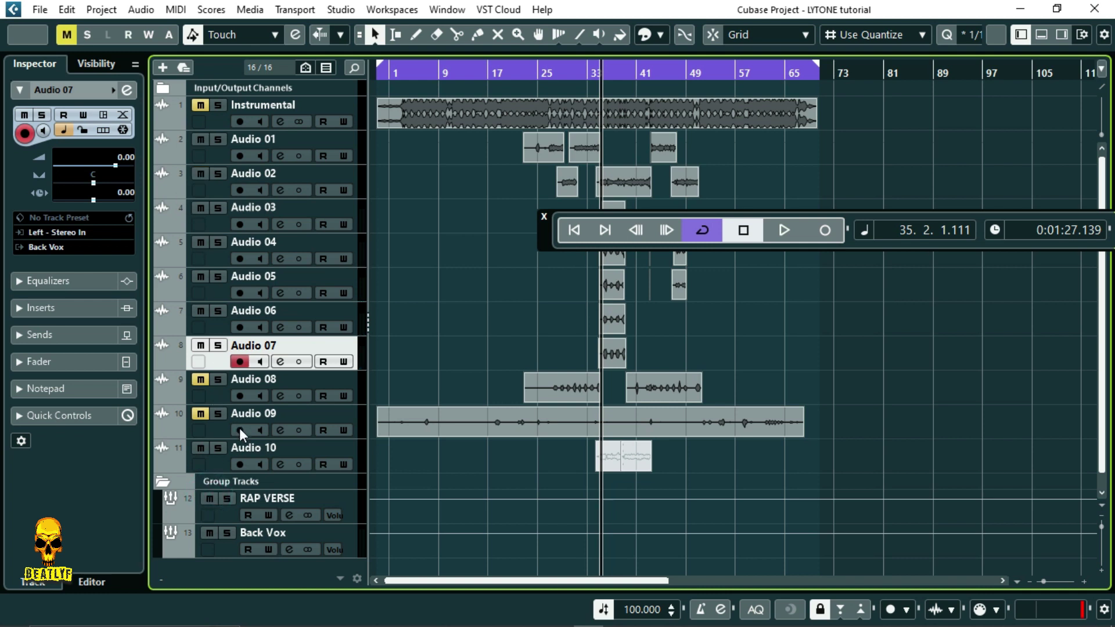
- Mute the Back Vox group, select the RAP VERSE group and listen to the rap vocals from about bar 23
{"action": "left_click", "coordinate": [210, 532]}
{"action": "left_click", "coordinate": [219, 516]}
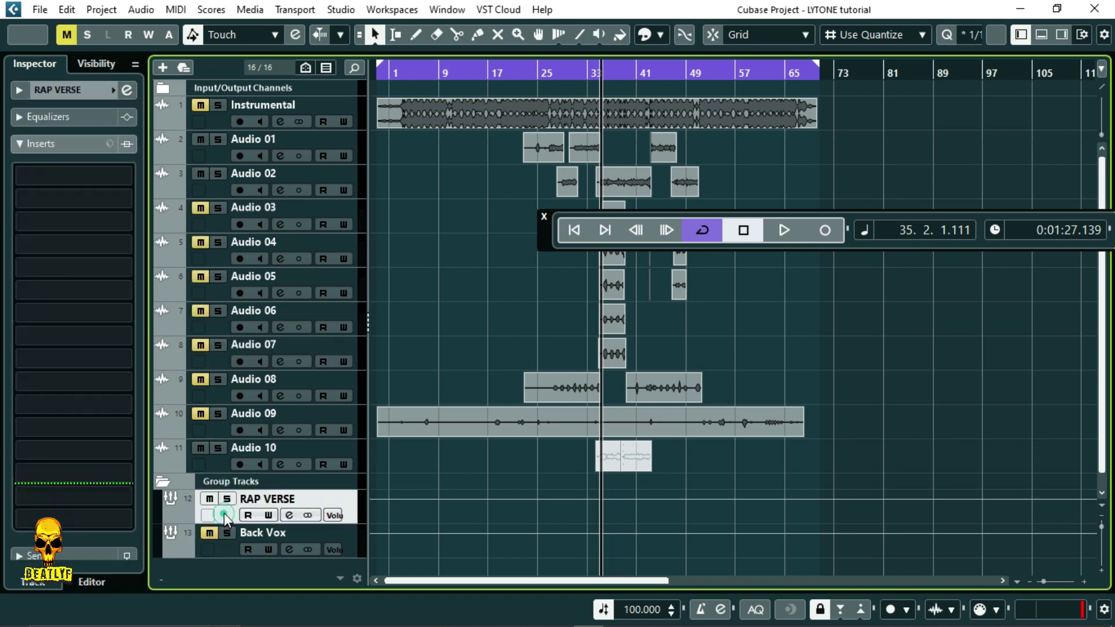
{"action": "left_click", "coordinate": [529, 74]}
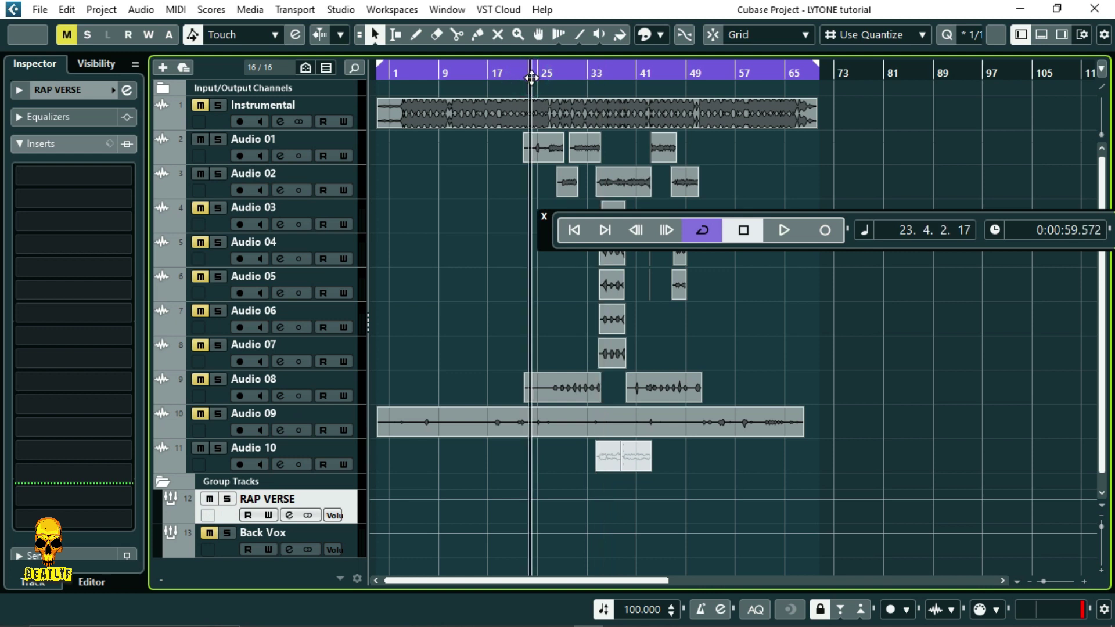
{"action": "key", "text": "space"}
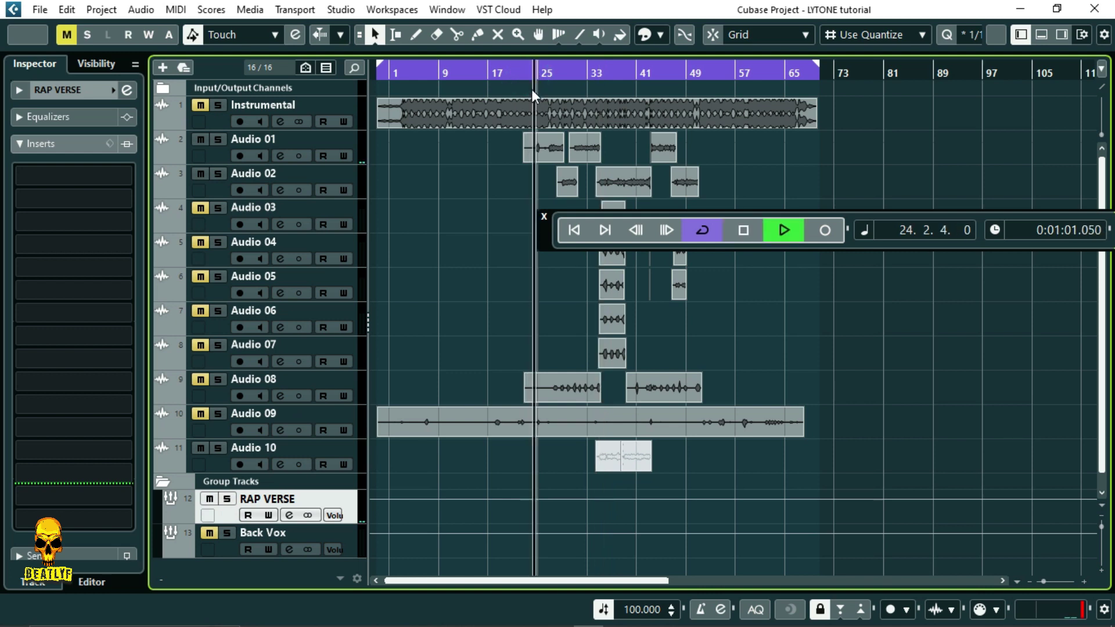
{"action": "key", "text": "space"}
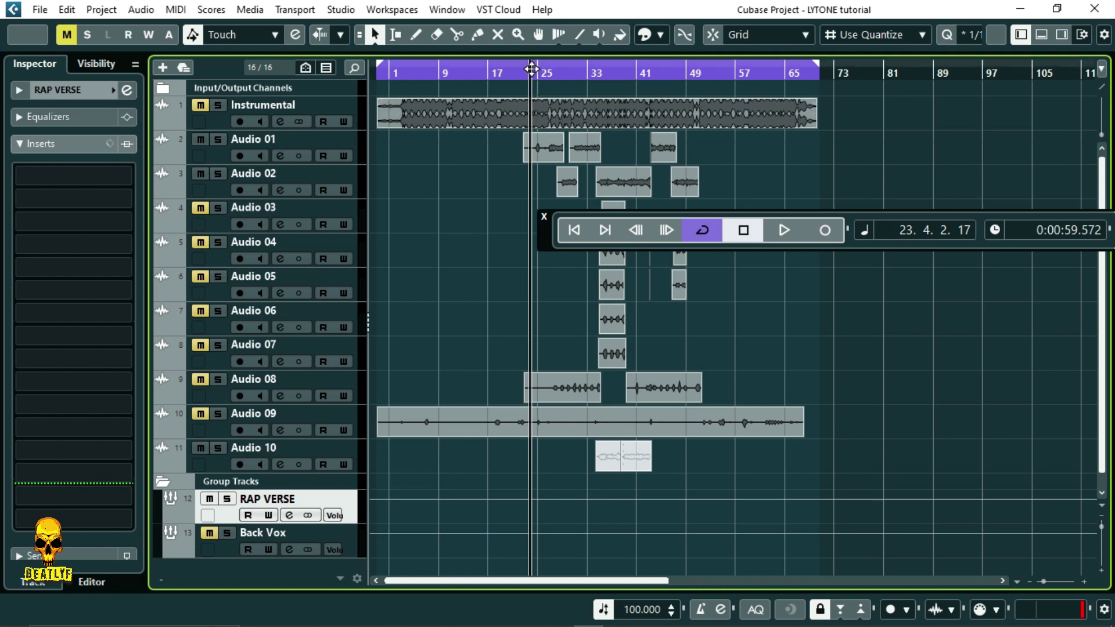
{"action": "key", "text": "space"}
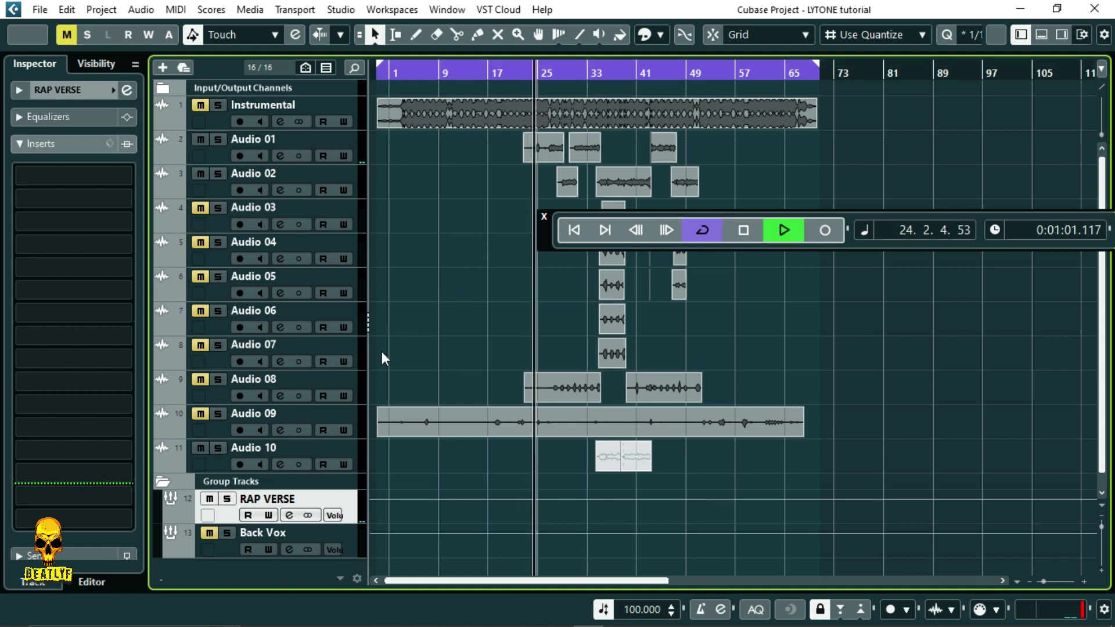
{"action": "key", "text": "space"}
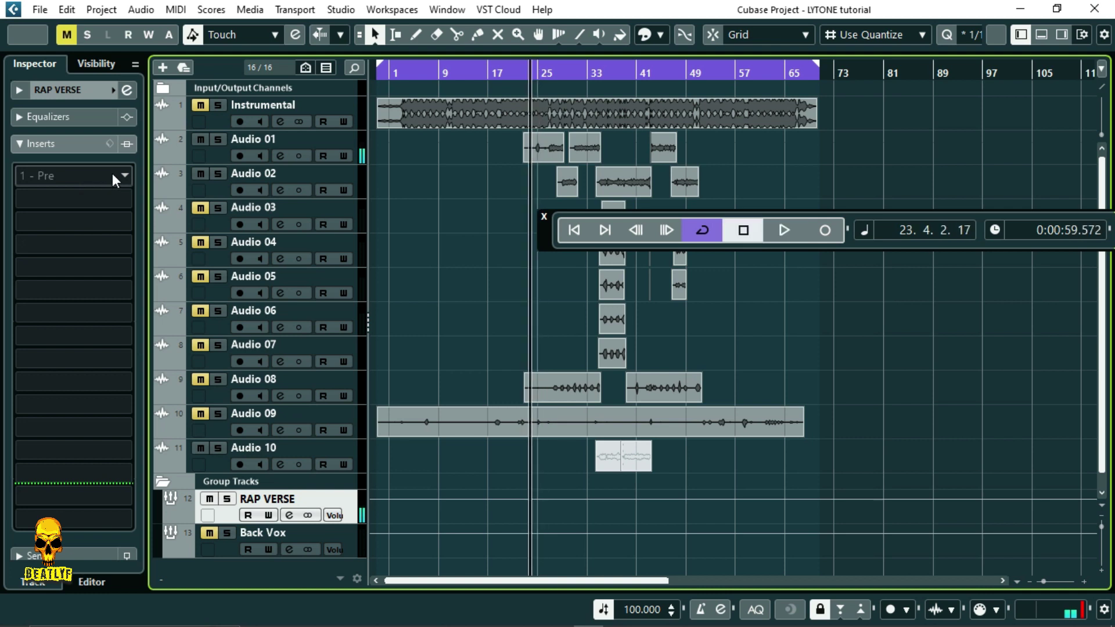
- Insert the Gate dynamics effect in the first insert slot of the RAP VERSE group
{"action": "left_click", "coordinate": [113, 173]}
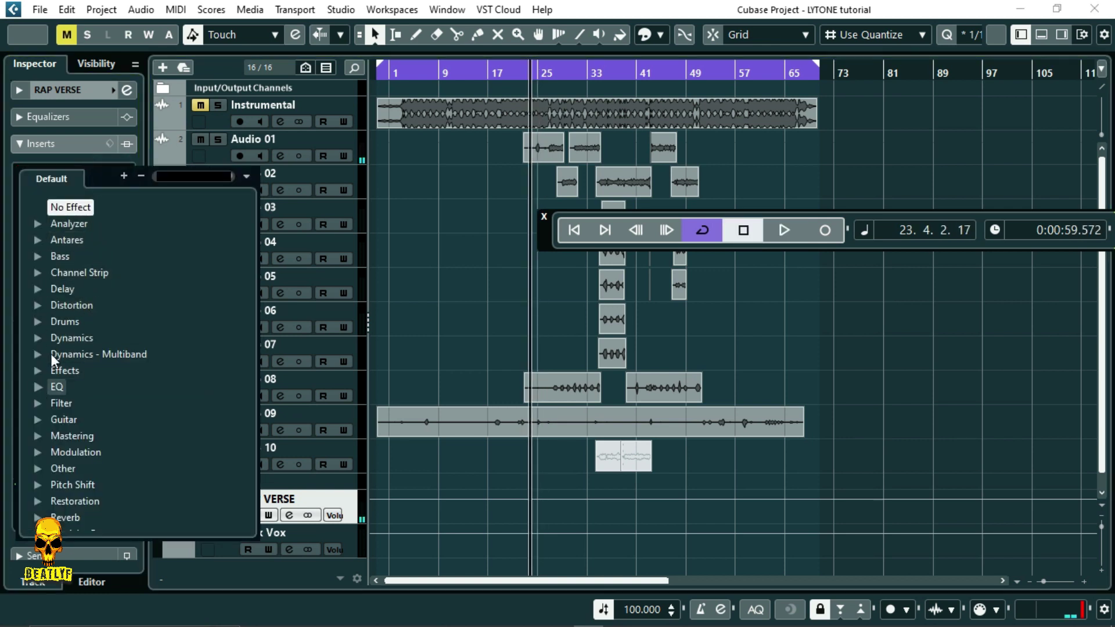
{"action": "left_click", "coordinate": [36, 338]}
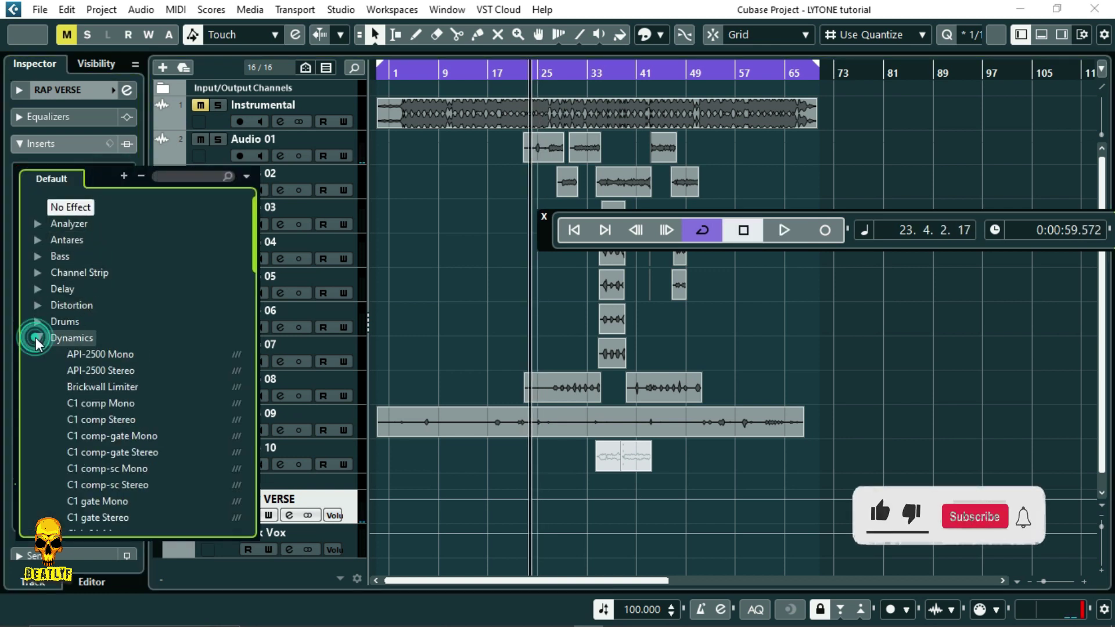
{"action": "scroll", "coordinate": [80, 412], "scroll_direction": "down", "scroll_amount": 10}
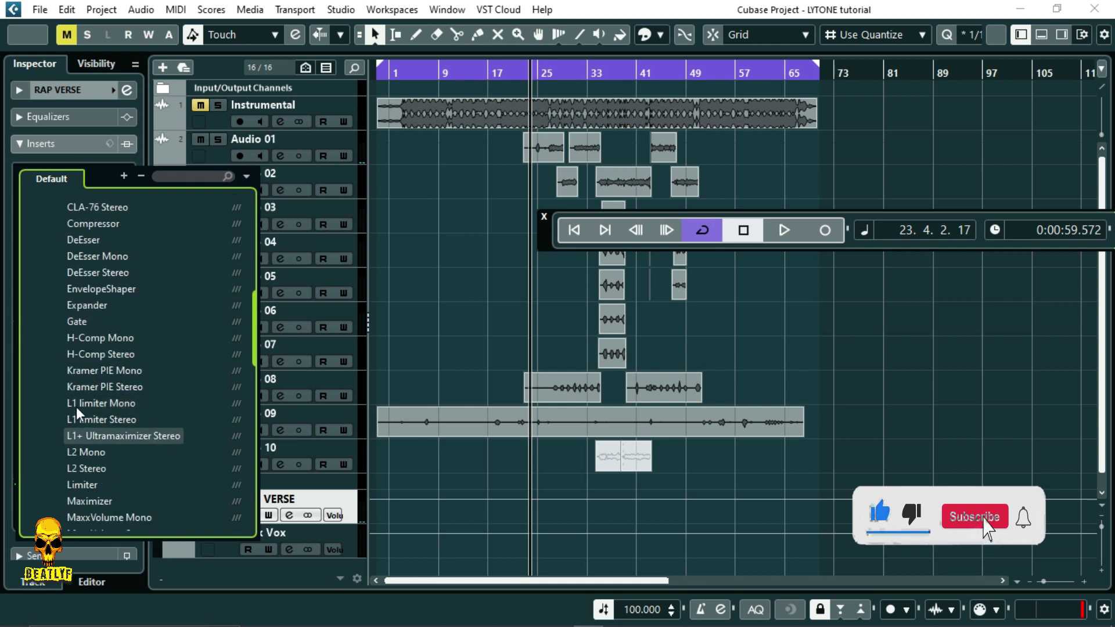
{"action": "left_click", "coordinate": [76, 322]}
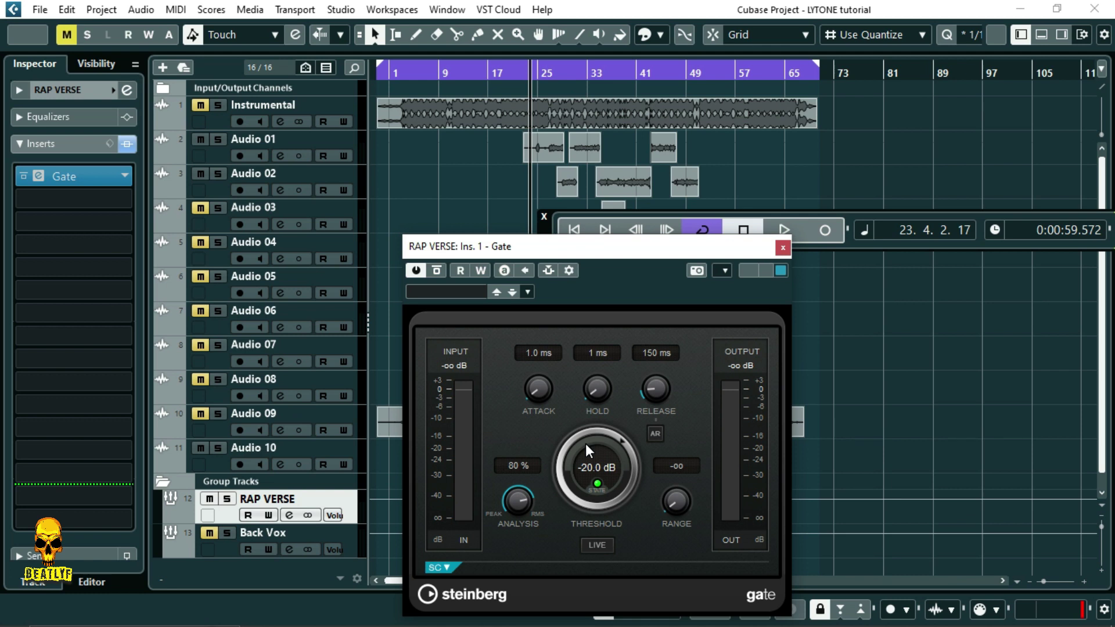
- Set the Gate threshold to about -45.8 dB while playing the rap vocals, and close the plug-in window
{"action": "left_click_drag", "start_coordinate": [585, 443], "coordinate": [576, 488]}
{"action": "key", "text": "space"}
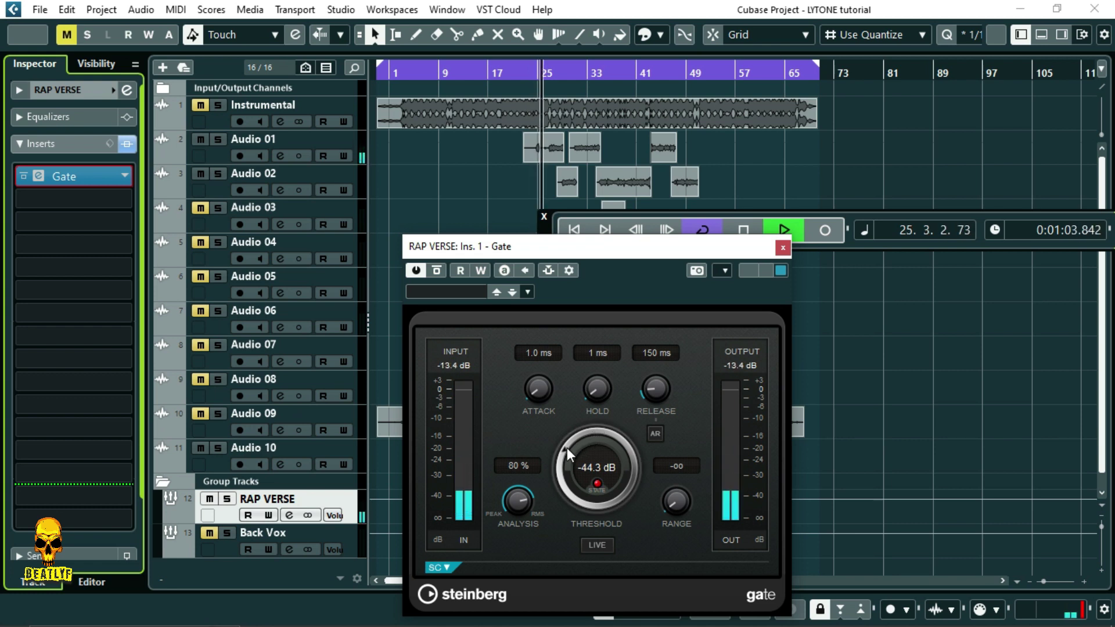
{"action": "left_click_drag", "start_coordinate": [566, 448], "coordinate": [569, 452]}
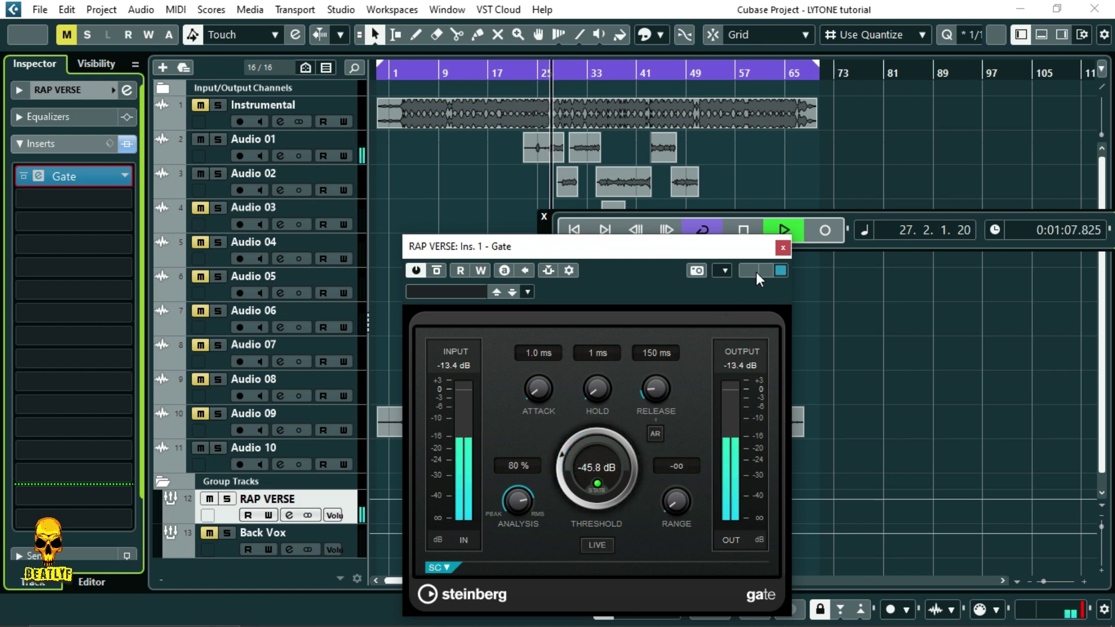
{"action": "left_click", "coordinate": [783, 246]}
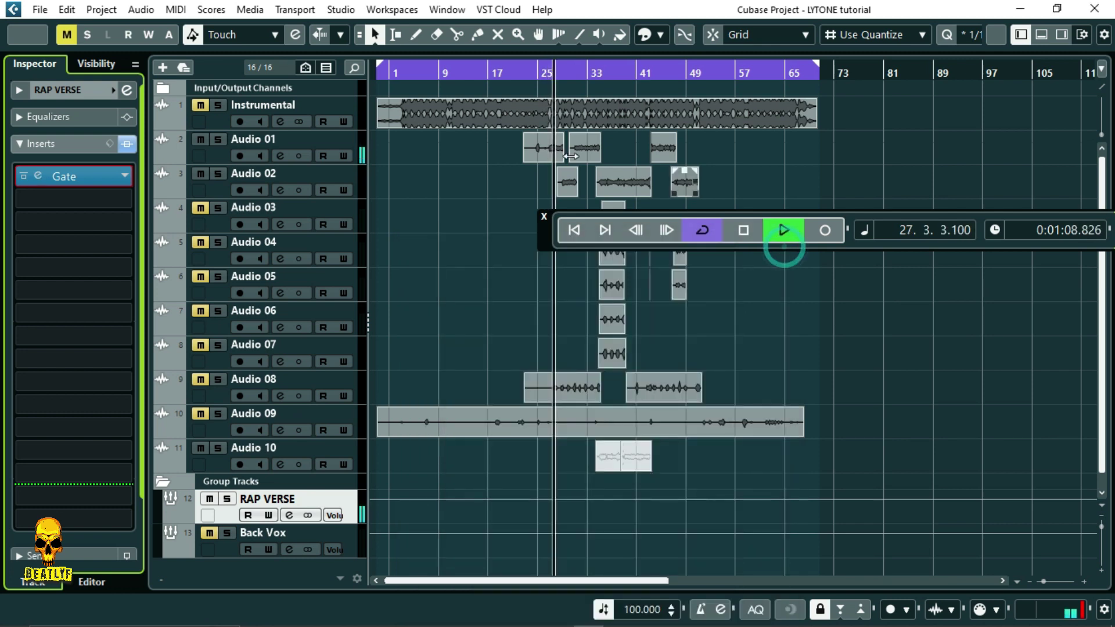
- Unmute the Instrumental track during playback and lower its fader to about -9.78 dB
{"action": "left_click", "coordinate": [201, 105]}
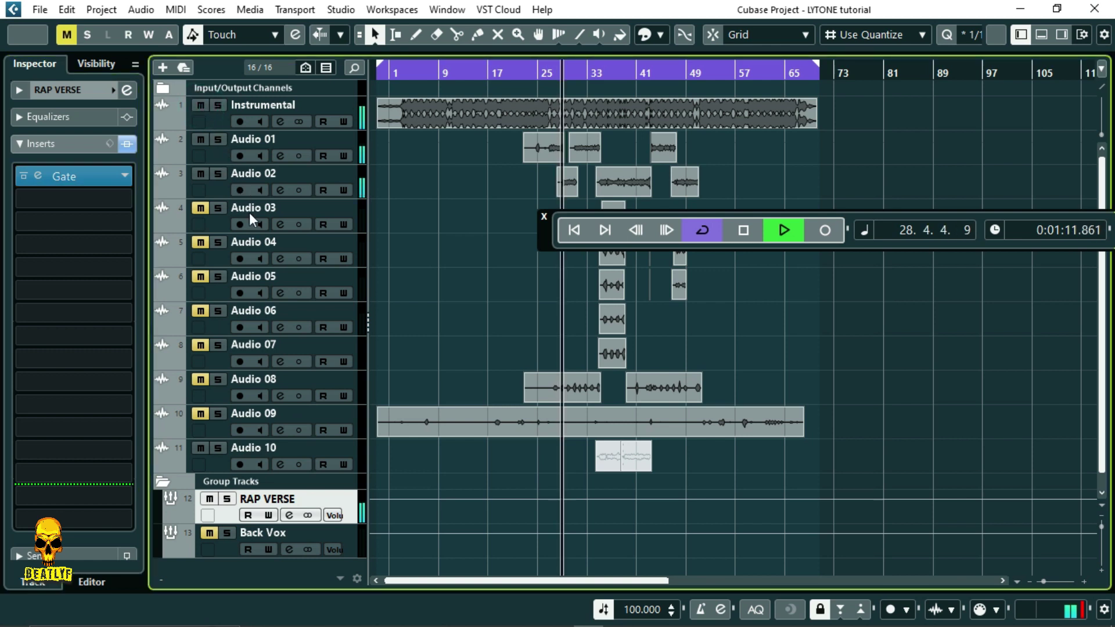
{"action": "left_click", "coordinate": [215, 125]}
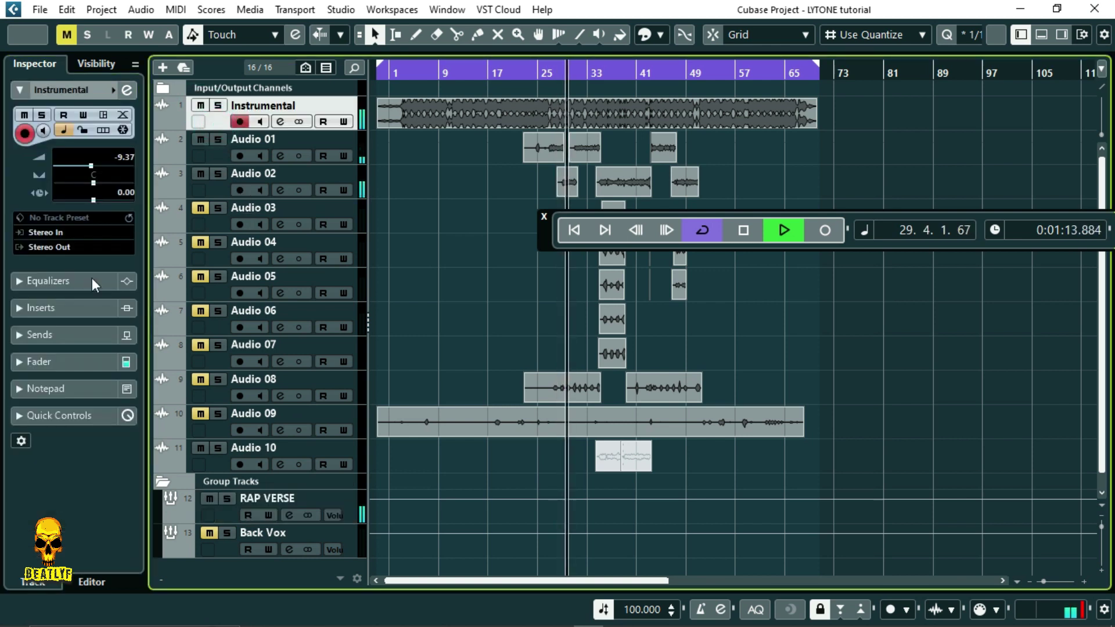
{"action": "left_click", "coordinate": [54, 357]}
{"action": "left_click_drag", "start_coordinate": [48, 367], "coordinate": [47, 368]}
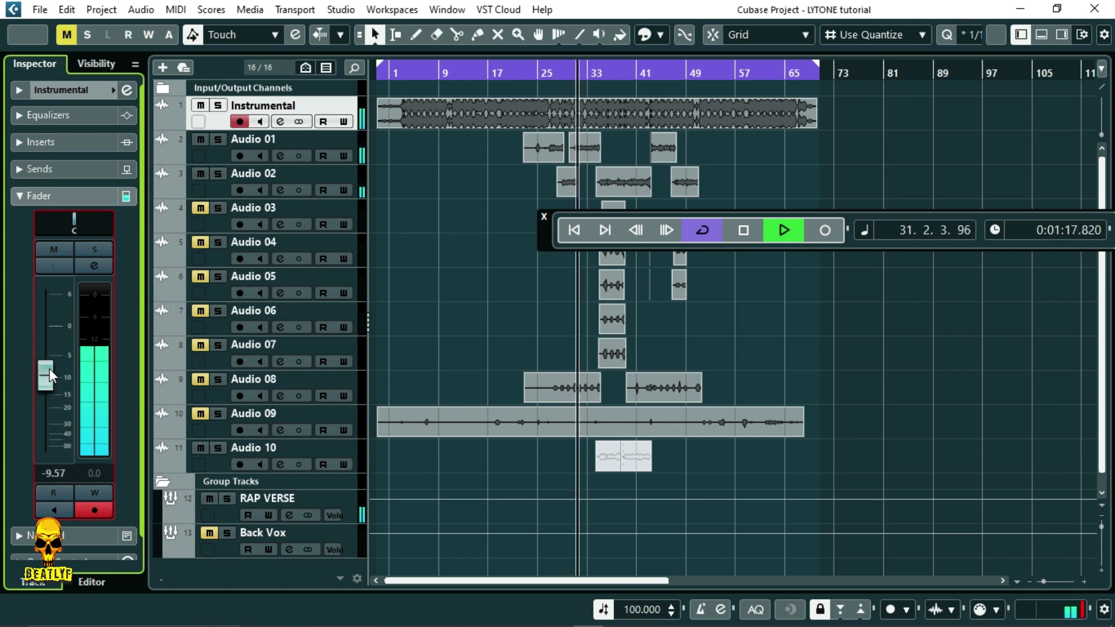
{"action": "left_click_drag", "start_coordinate": [49, 376], "coordinate": [49, 378]}
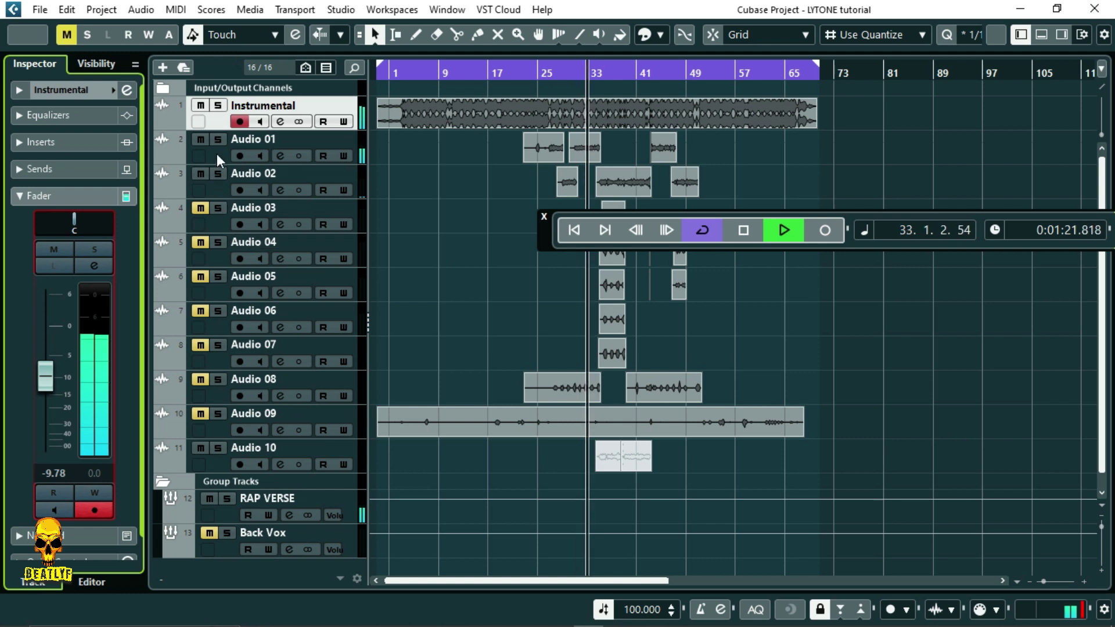
- Select the RAP VERSE group again and save the project
{"action": "left_click", "coordinate": [229, 513]}
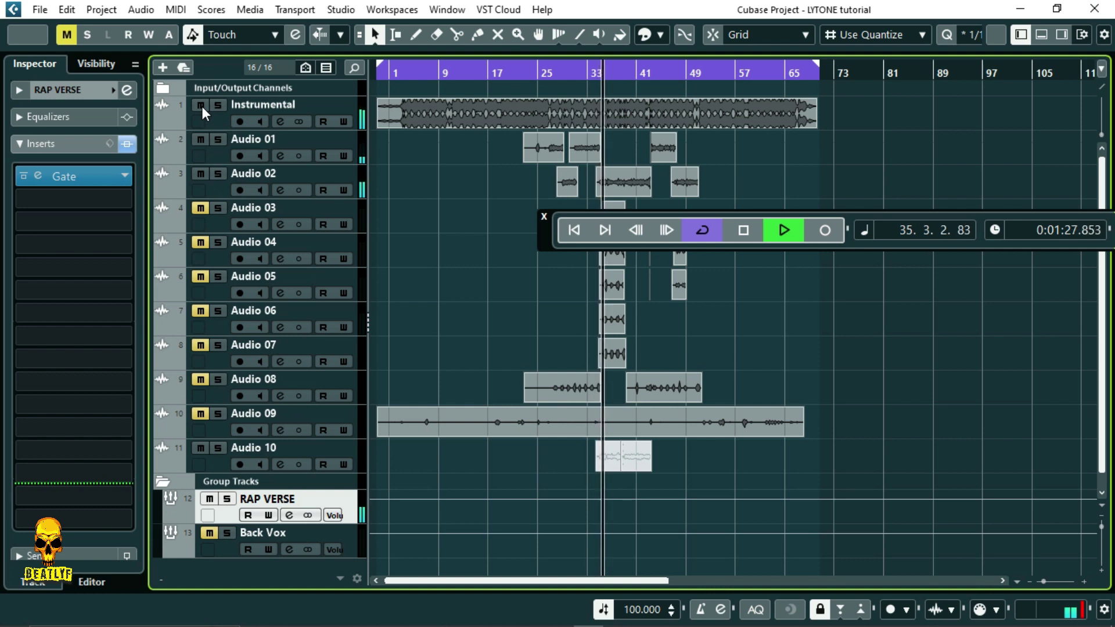
{"action": "left_click", "coordinate": [40, 10]}
{"action": "left_click", "coordinate": [79, 124]}
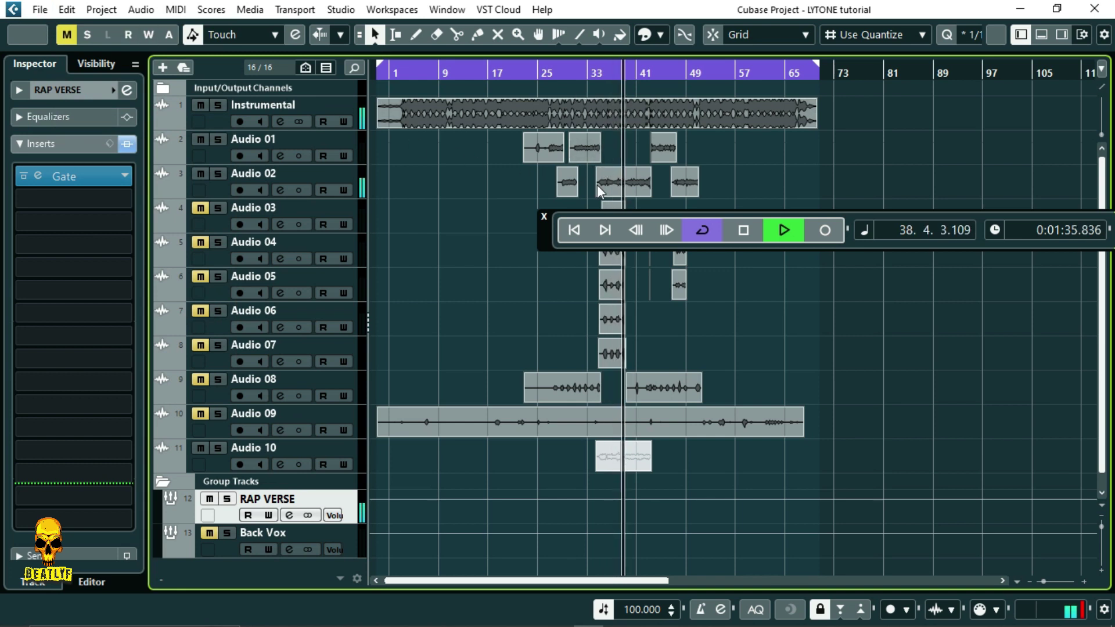
- Return to about bar 23, mute the Instrumental track and listen briefly to the gated rap vocals alone
{"action": "left_click", "coordinate": [534, 75]}
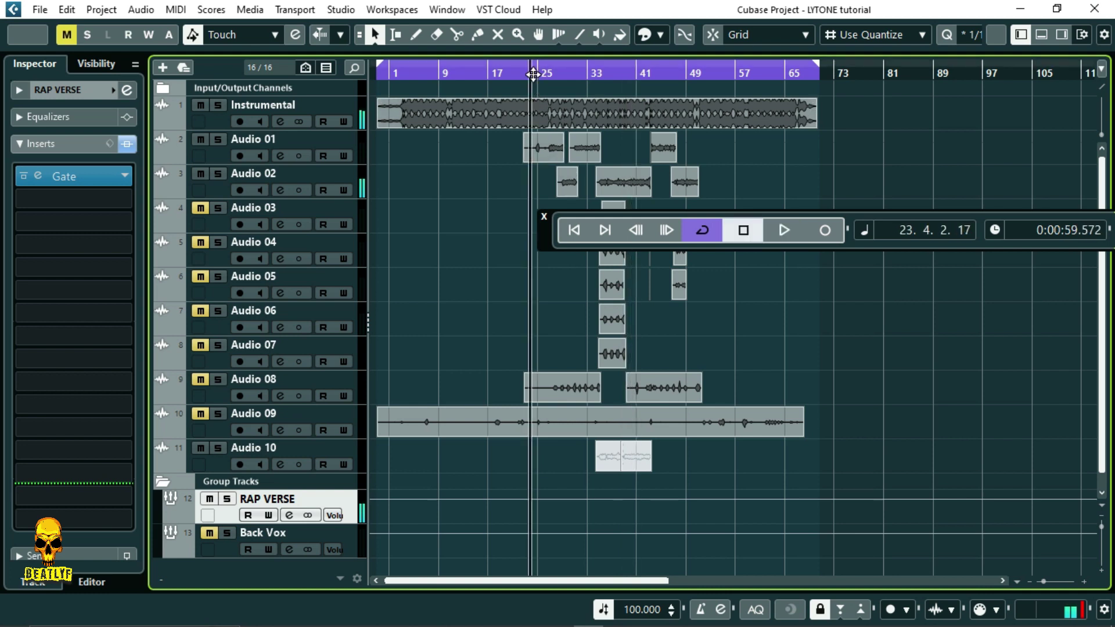
{"action": "key", "text": "space"}
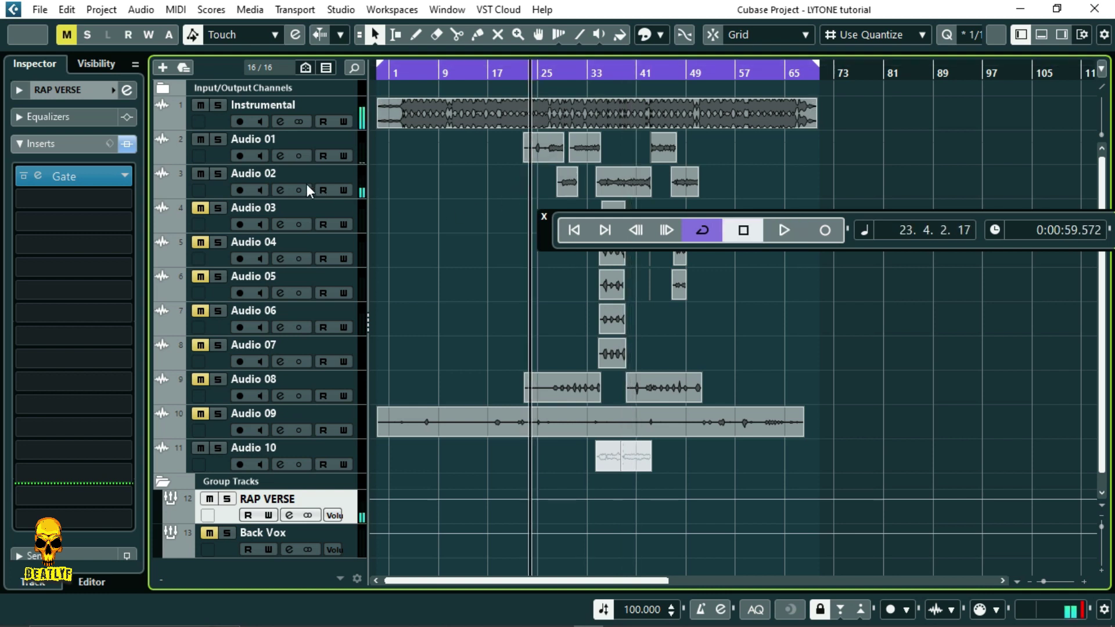
{"action": "left_click", "coordinate": [200, 105]}
{"action": "key", "text": "space"}
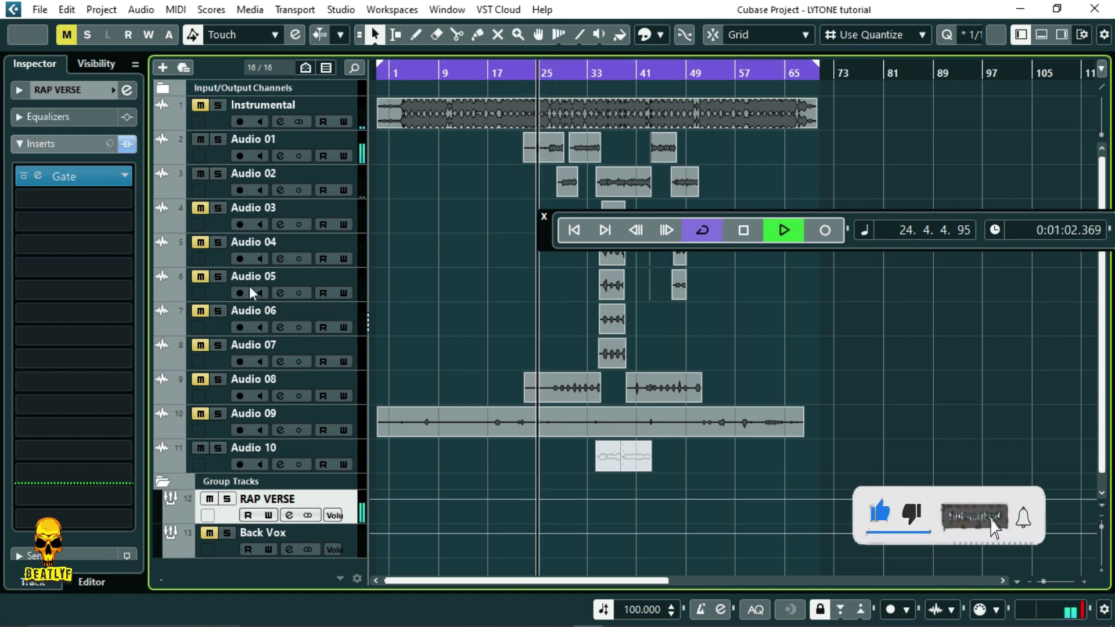
{"action": "key", "text": "space"}
- Add the Compressor dynamics effect to the second insert slot of the RAP VERSE group
{"action": "left_click", "coordinate": [114, 197]}
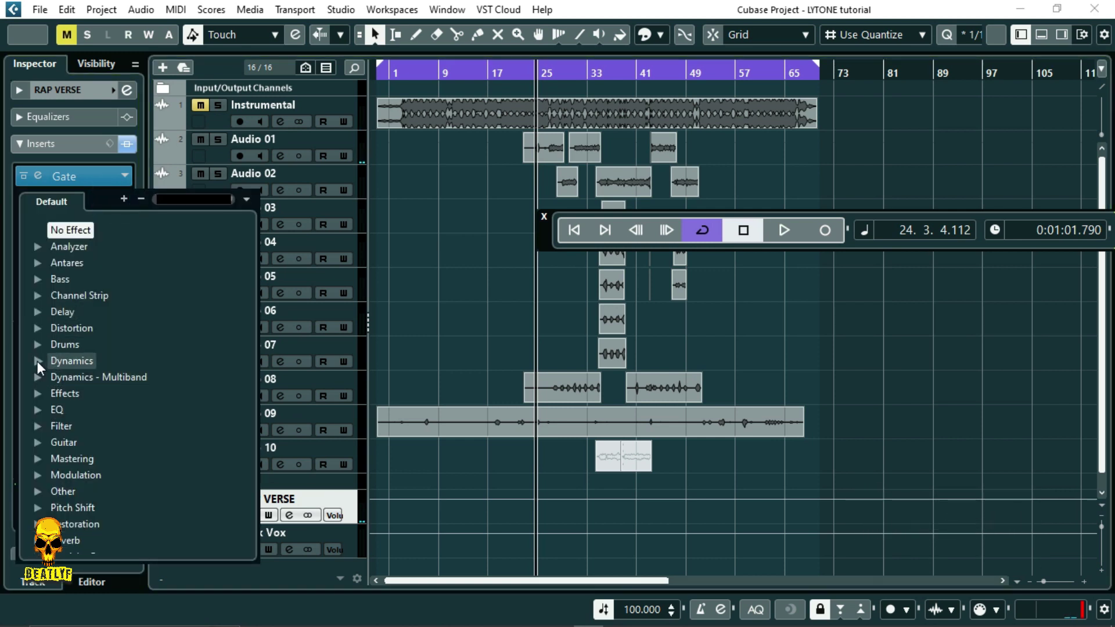
{"action": "left_click", "coordinate": [37, 361]}
{"action": "scroll", "coordinate": [120, 424], "scroll_direction": "down", "scroll_amount": 7}
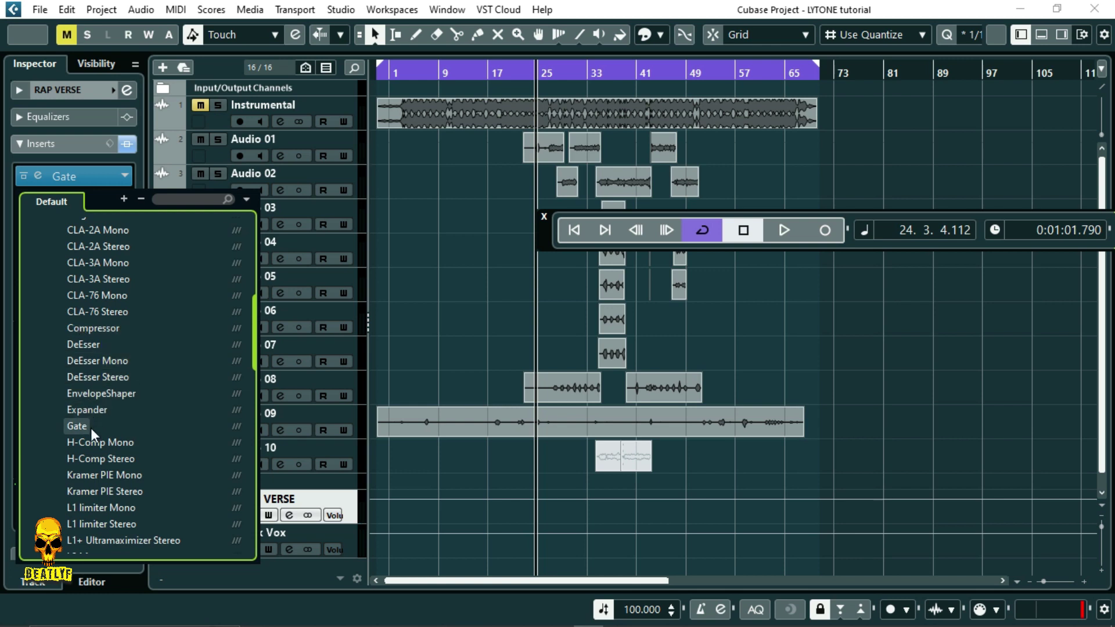
{"action": "left_click", "coordinate": [85, 329]}
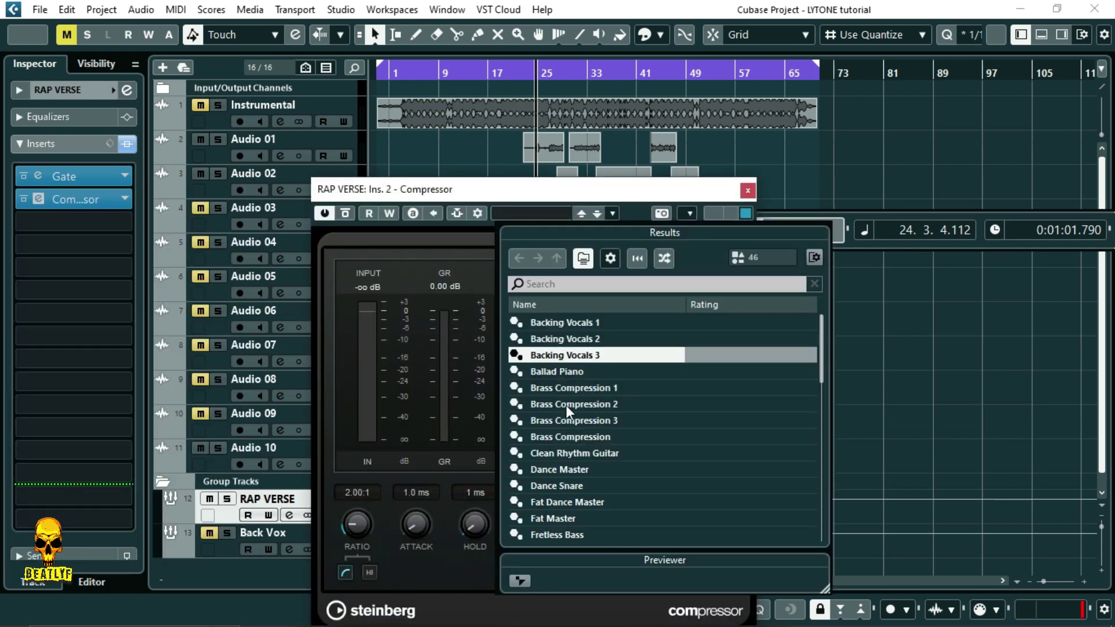
- Load the "Lead Vocals In Your Face" preset into the Compressor and close the preset browser
{"action": "scroll", "coordinate": [563, 459], "scroll_direction": "down", "scroll_amount": 4}
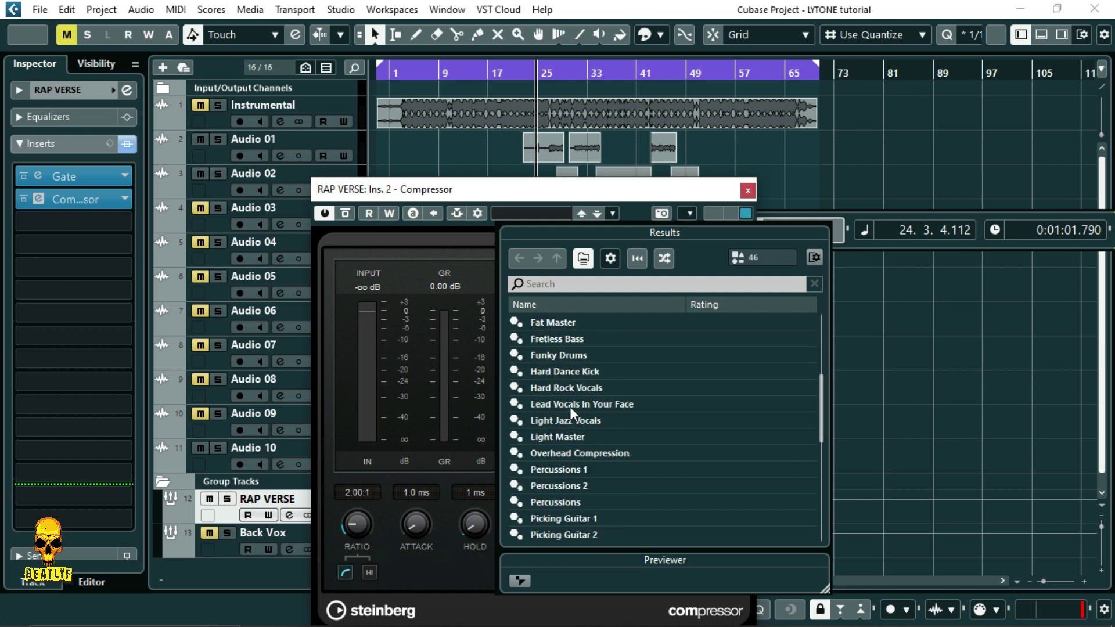
{"action": "left_click", "coordinate": [570, 406]}
{"action": "double_click", "coordinate": [570, 406]}
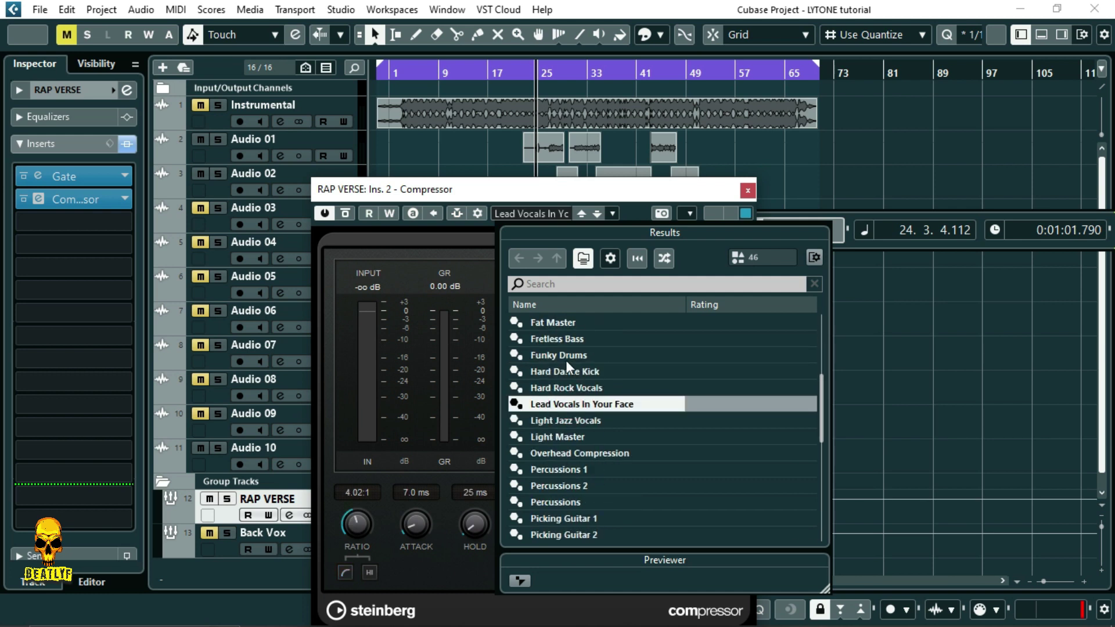
{"action": "left_click", "coordinate": [539, 191]}
- Set the Compressor threshold to about -32.2 dB while playing the rap vocals, and close the plug-in window
{"action": "left_click_drag", "start_coordinate": [709, 362], "coordinate": [713, 378]}
{"action": "key", "text": "space"}
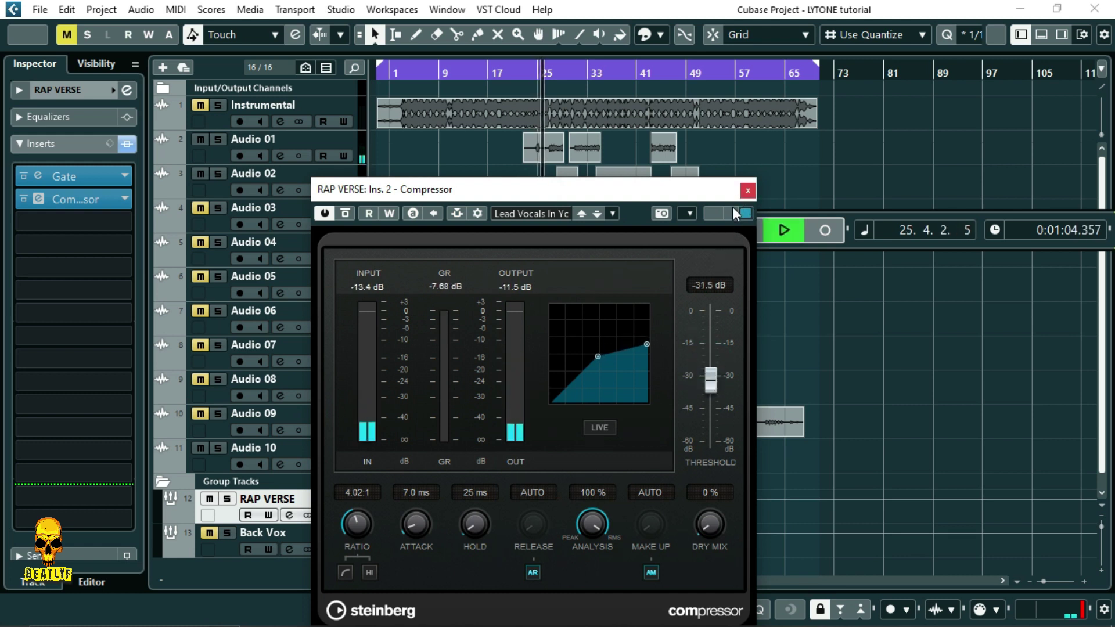
{"action": "left_click_drag", "start_coordinate": [713, 373], "coordinate": [712, 381]}
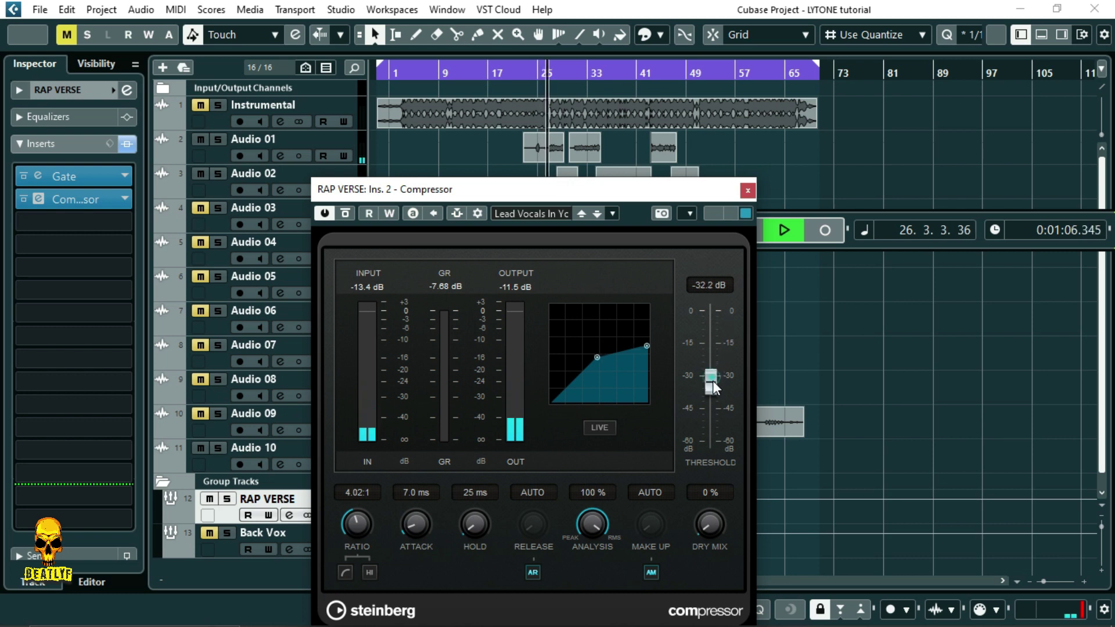
{"action": "left_click", "coordinate": [746, 191]}
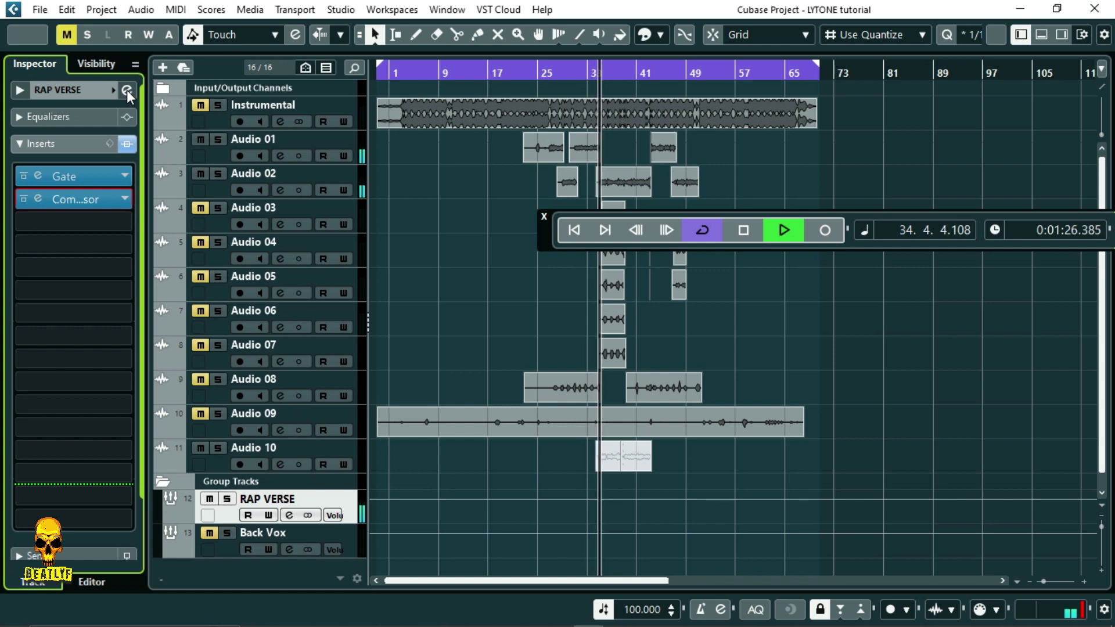
- Listen to the compressed rap vocals with the Instrumental track unmuted, mute it again and replay the vocals alone
{"action": "left_click", "coordinate": [196, 105]}
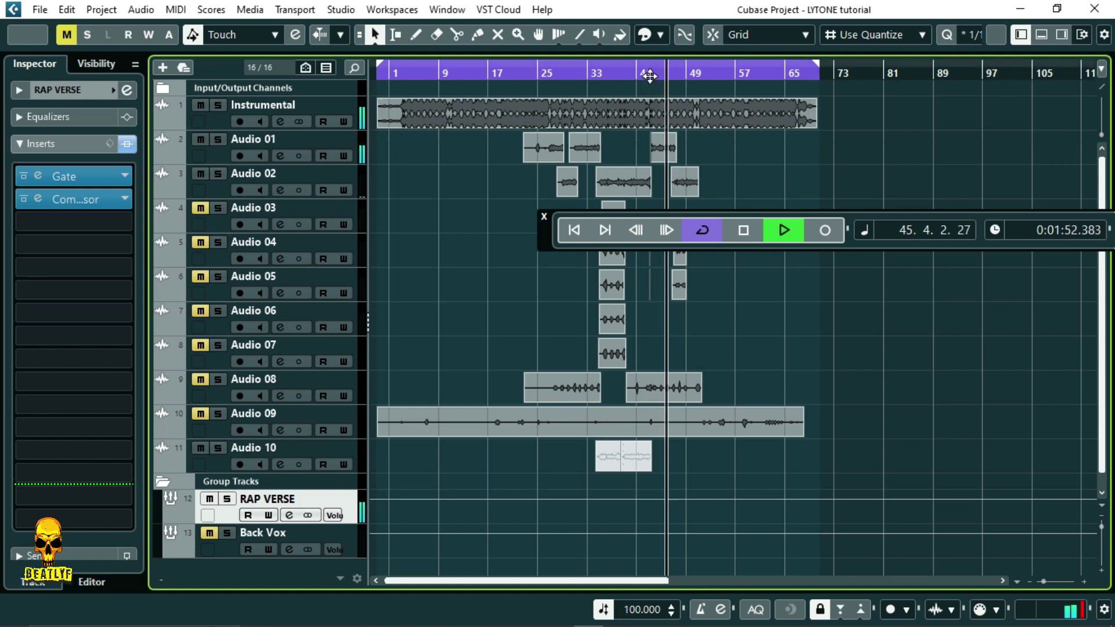
{"action": "left_click", "coordinate": [201, 104]}
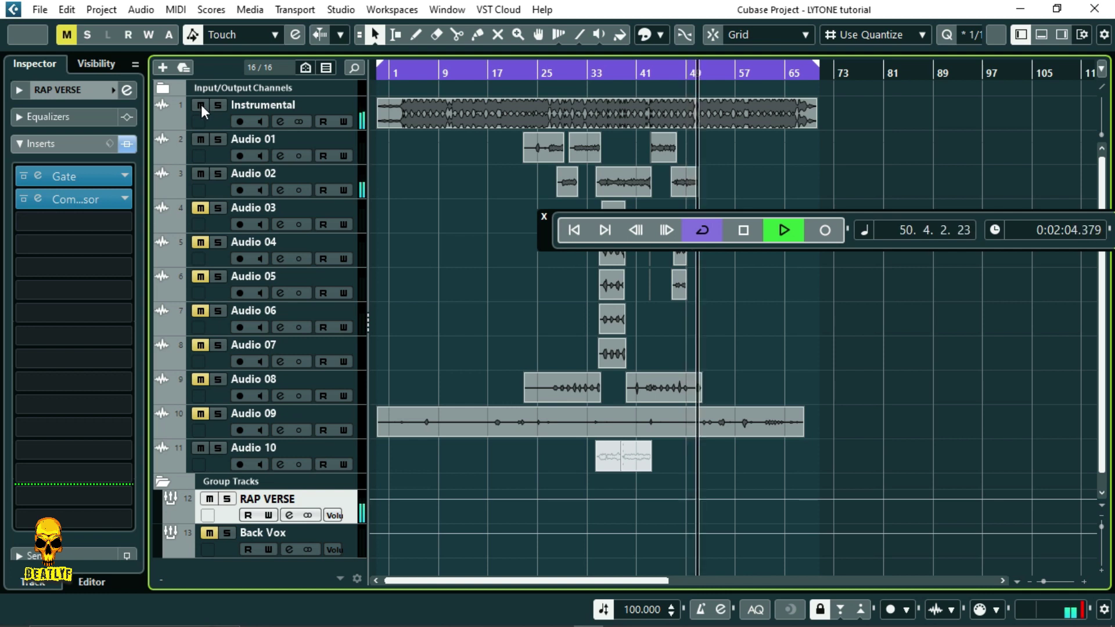
{"action": "key", "text": "space"}
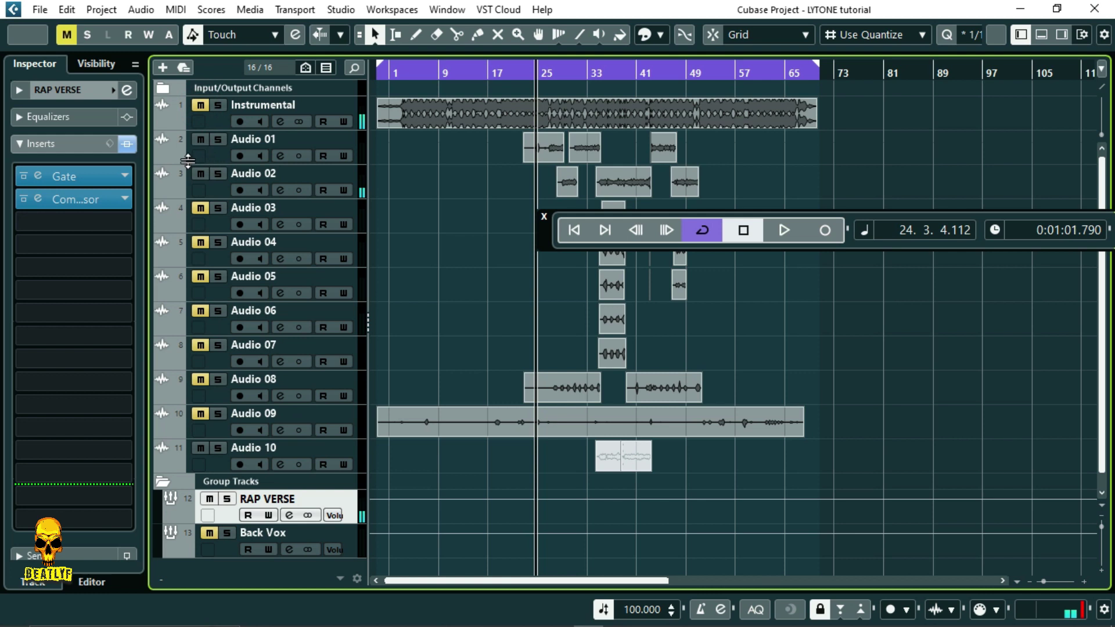
{"action": "key", "text": "space"}
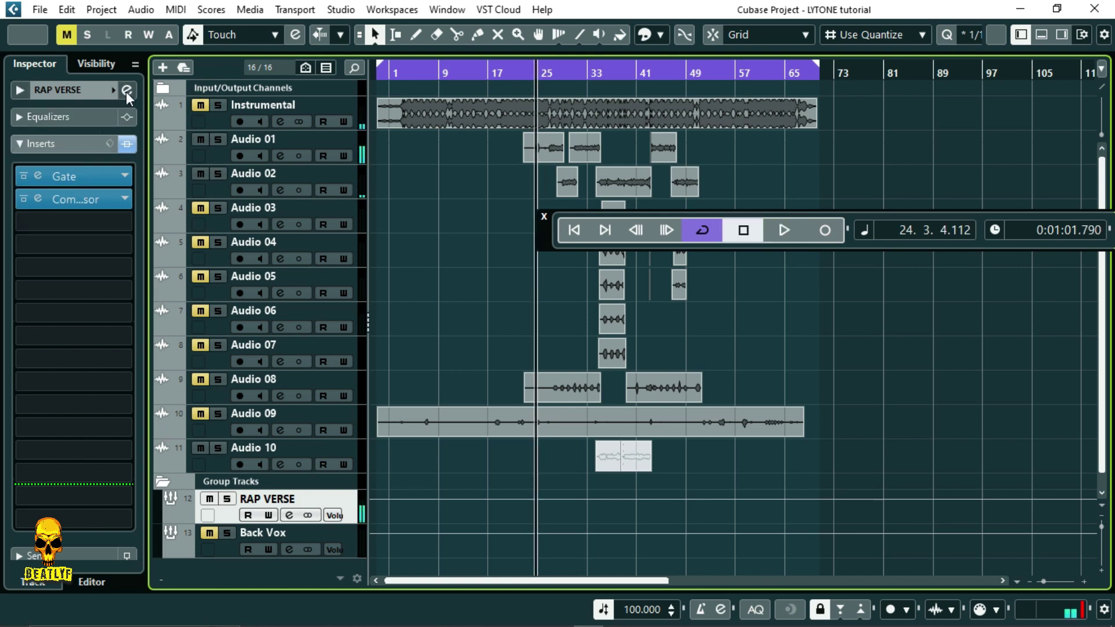
- Open the RAP VERSE channel settings and load the "Lead Vox Male II" equalizer preset
{"action": "left_click", "coordinate": [127, 91]}
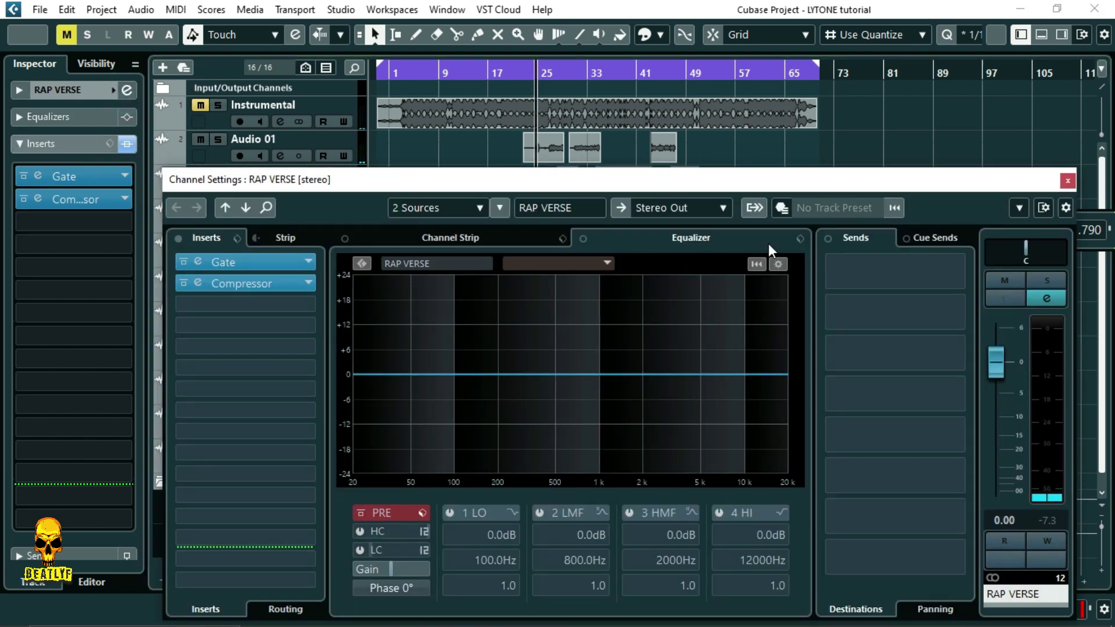
{"action": "left_click", "coordinate": [800, 237]}
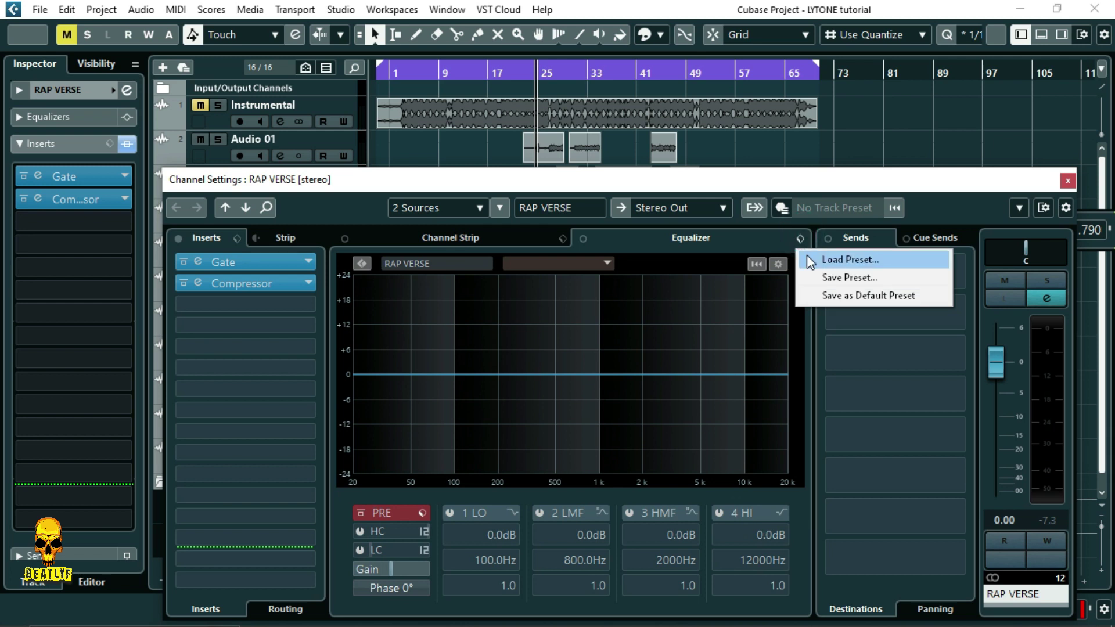
{"action": "left_click", "coordinate": [807, 256]}
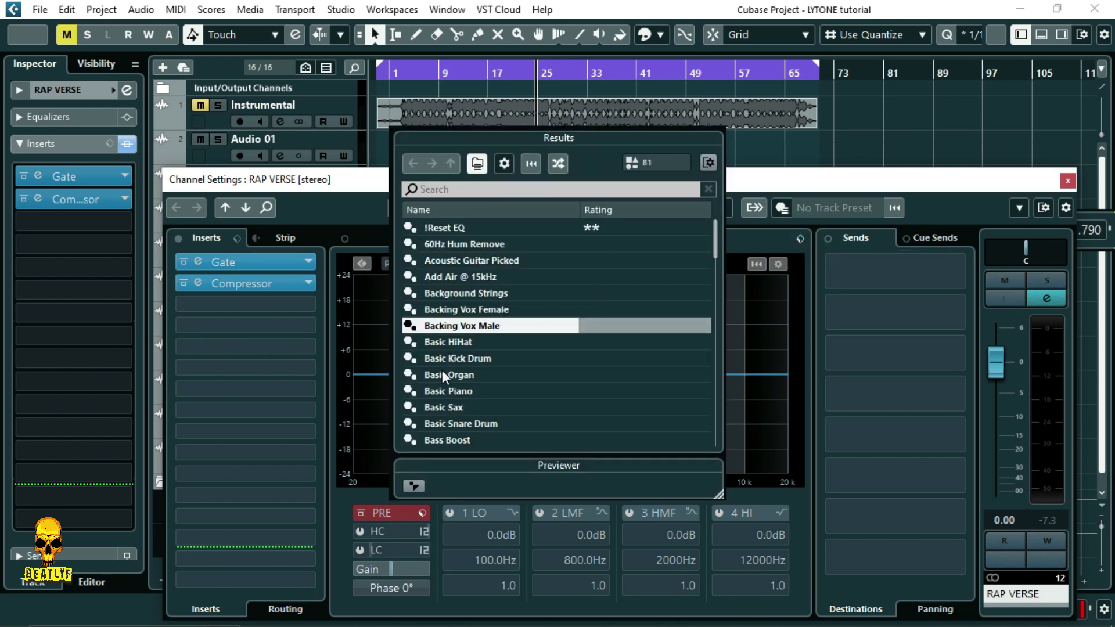
{"action": "scroll", "coordinate": [443, 375], "scroll_direction": "down", "scroll_amount": 12}
{"action": "scroll", "coordinate": [461, 376], "scroll_direction": "down", "scroll_amount": 3}
{"action": "scroll", "coordinate": [453, 285], "scroll_direction": "up", "scroll_amount": 15}
{"action": "scroll", "coordinate": [460, 340], "scroll_direction": "down", "scroll_amount": 9}
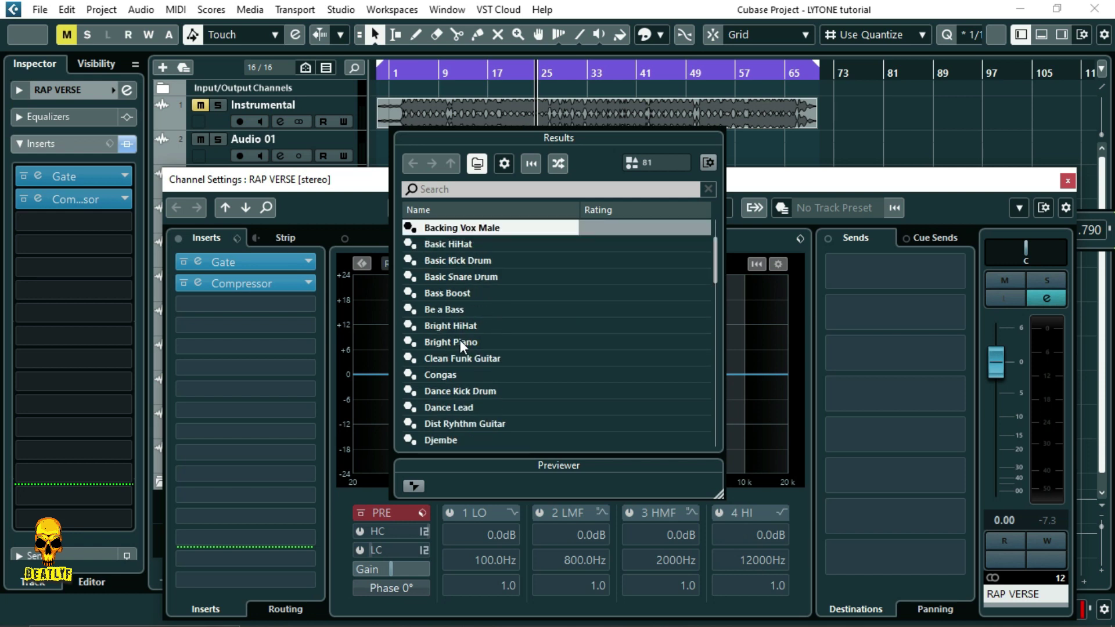
{"action": "scroll", "coordinate": [459, 343], "scroll_direction": "down", "scroll_amount": 4}
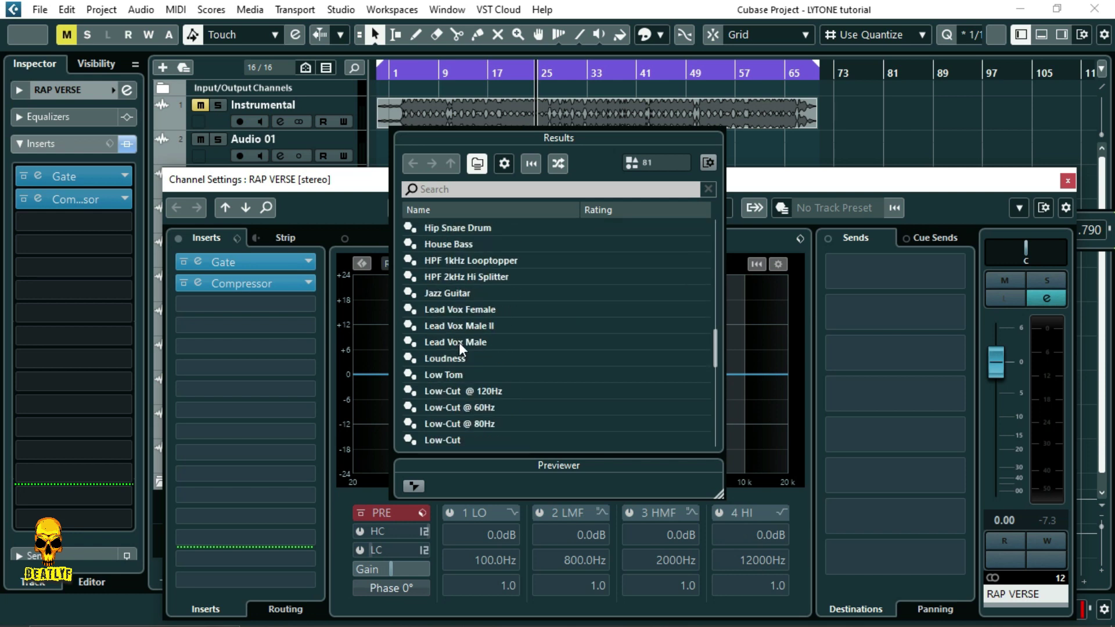
{"action": "scroll", "coordinate": [459, 343], "scroll_direction": "down", "scroll_amount": 2}
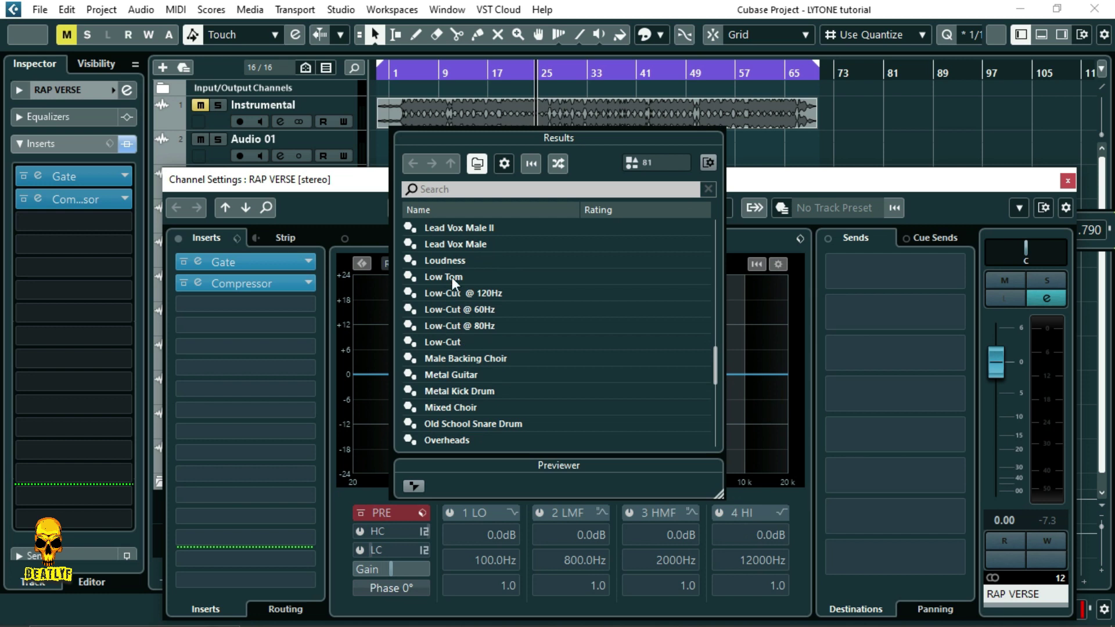
{"action": "left_click", "coordinate": [465, 230]}
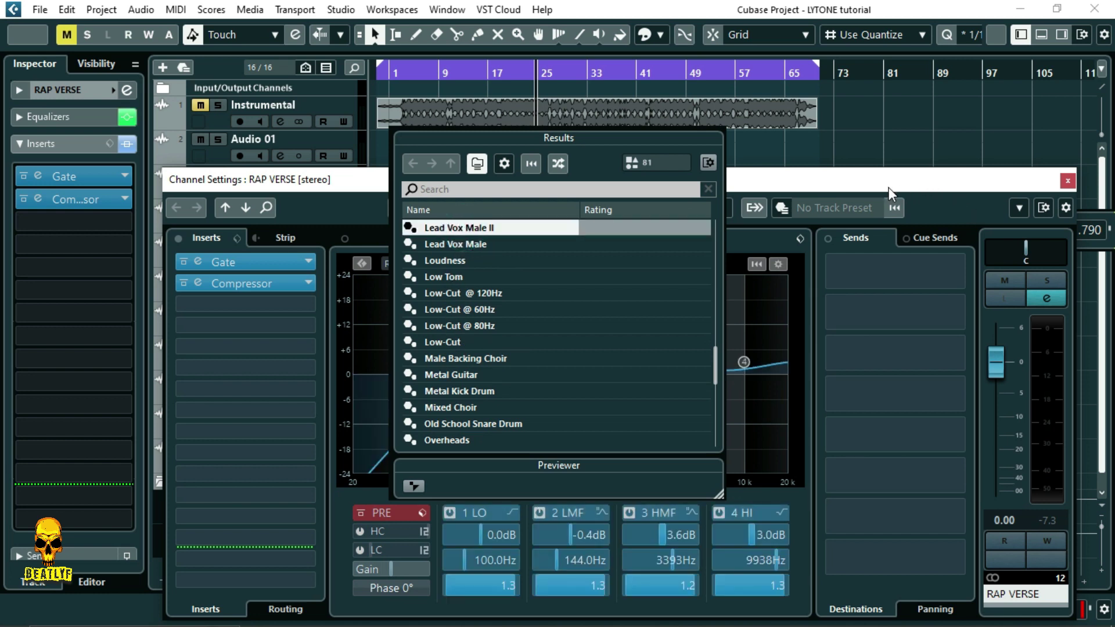
{"action": "left_click", "coordinate": [826, 191]}
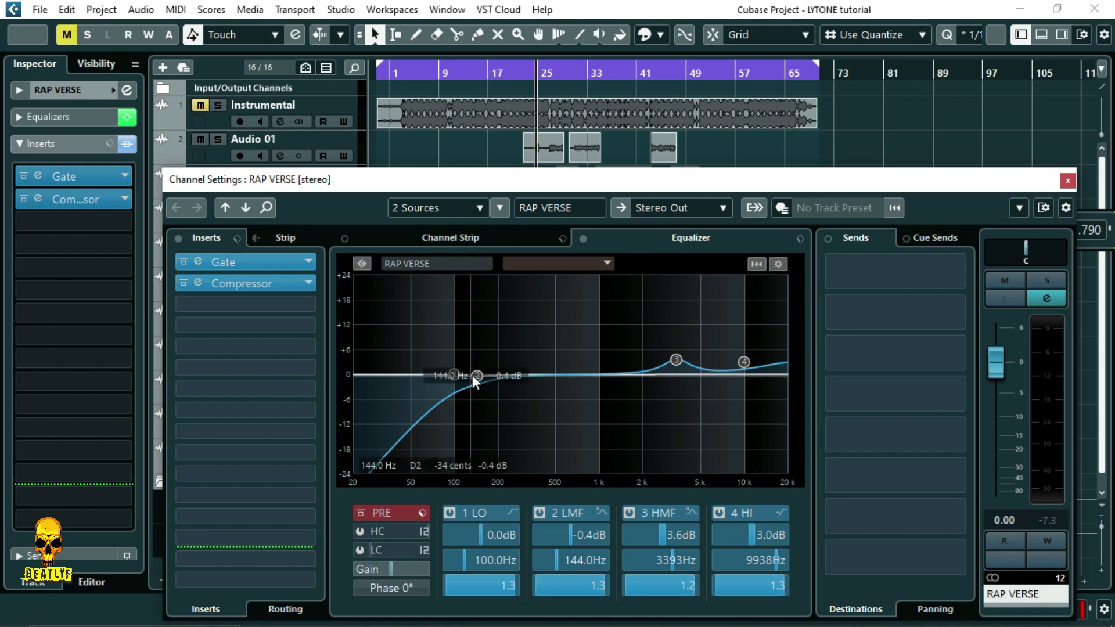
- Reshape the equalizer: LO about 304 Hz at 5.1 dB, LMF about 346 Hz at -5.1 dB with Q 4.6, HI about 8840 Hz at 5.1 dB
{"action": "mouse_move", "coordinate": [481, 377]}
{"action": "left_mouse_down"}
{"action": "mouse_move", "coordinate": [521, 370]}
{"action": "mouse_move", "coordinate": [485, 380]}
{"action": "mouse_move", "coordinate": [497, 372]}
{"action": "left_mouse_up"}
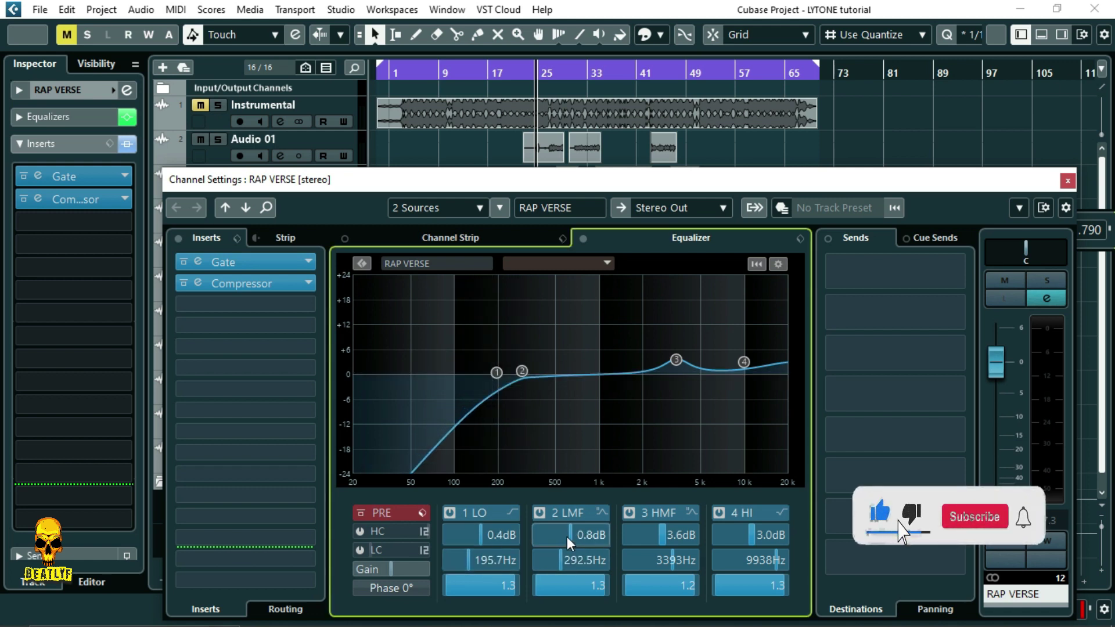
{"action": "scroll", "coordinate": [604, 584], "scroll_direction": "up", "scroll_amount": 4}
{"action": "left_click_drag", "start_coordinate": [522, 371], "coordinate": [513, 416]}
{"action": "left_click_drag", "start_coordinate": [497, 371], "coordinate": [524, 353]}
{"action": "left_click_drag", "start_coordinate": [511, 417], "coordinate": [532, 394]}
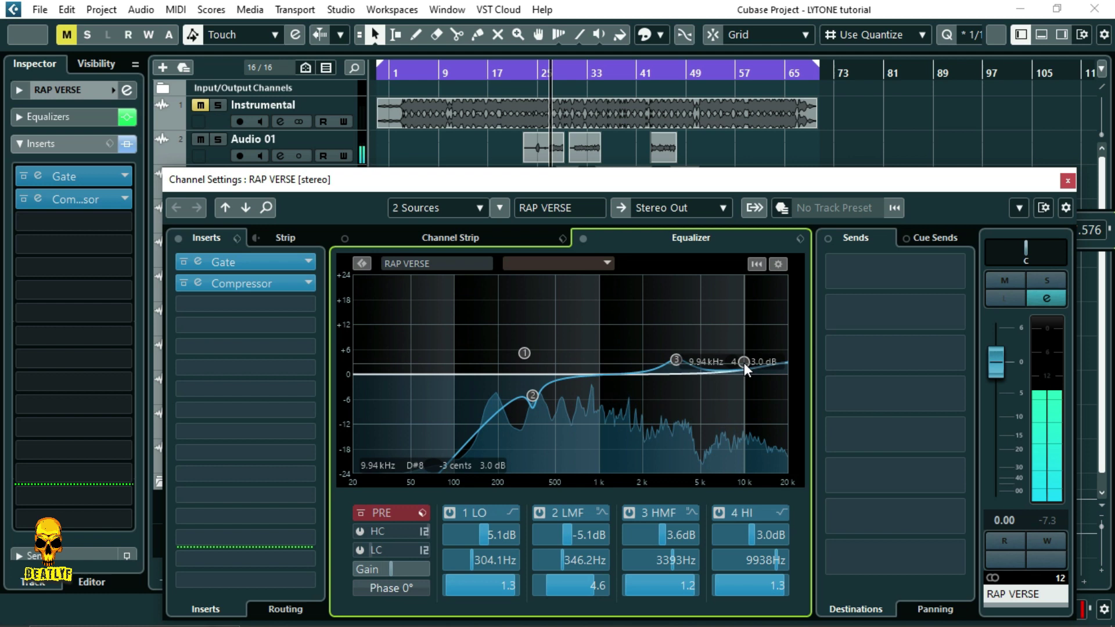
{"action": "left_click_drag", "start_coordinate": [744, 362], "coordinate": [736, 353]}
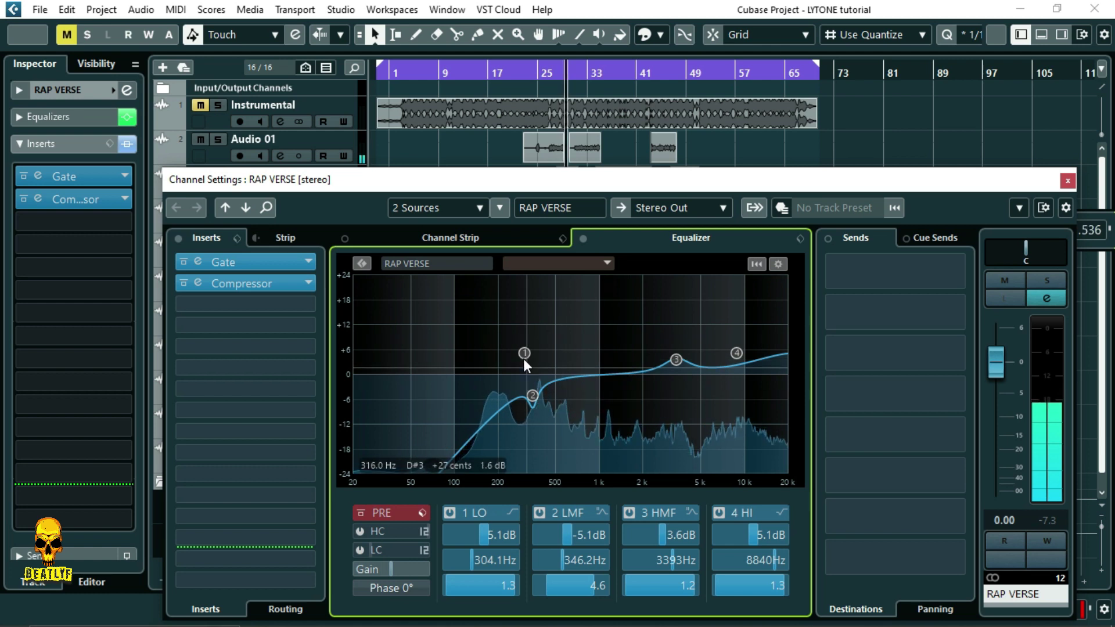
- Unmute the Instrumental track and play from about bar 24 to hear the equalized rap vocals in the mix
{"action": "left_click", "coordinate": [202, 107]}
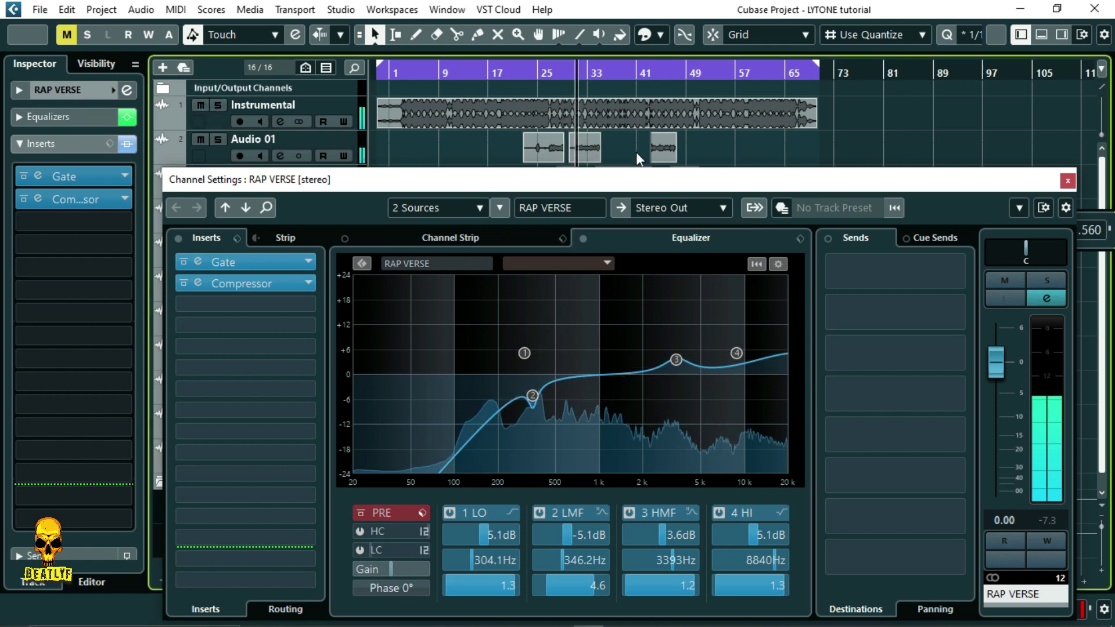
{"action": "left_click", "coordinate": [531, 74]}
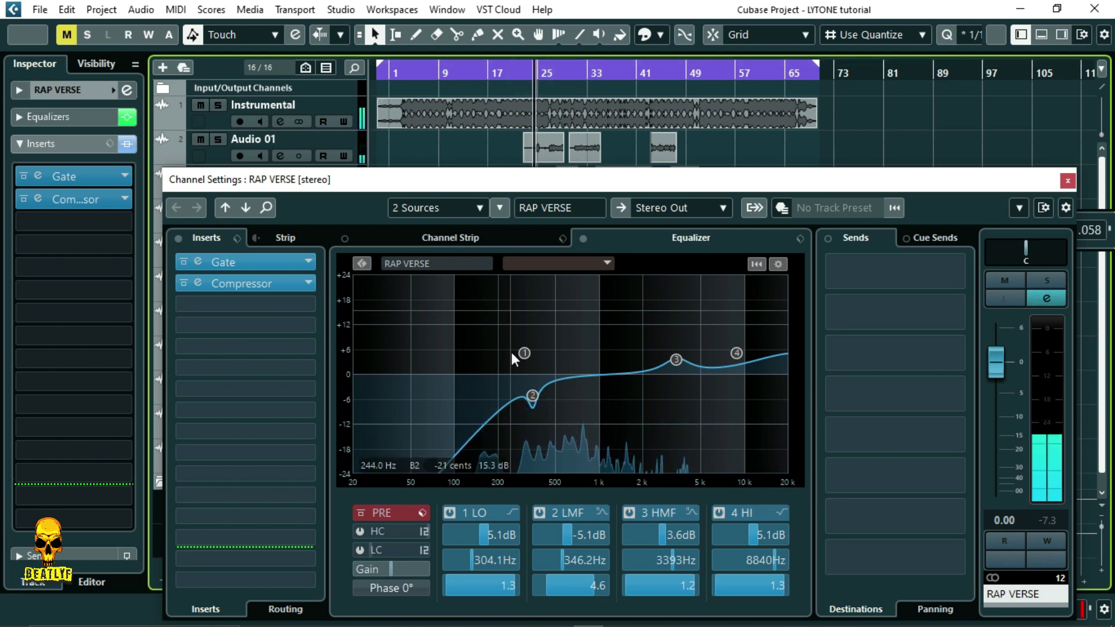
{"action": "mouse_move", "coordinate": [524, 353]}
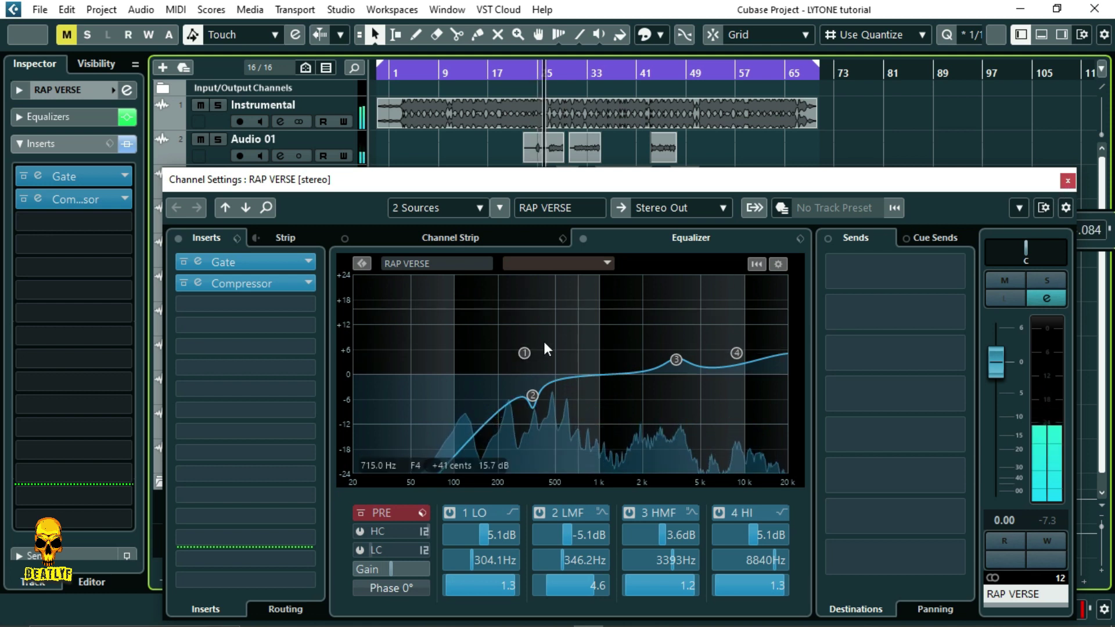
{"action": "mouse_move", "coordinate": [531, 398]}
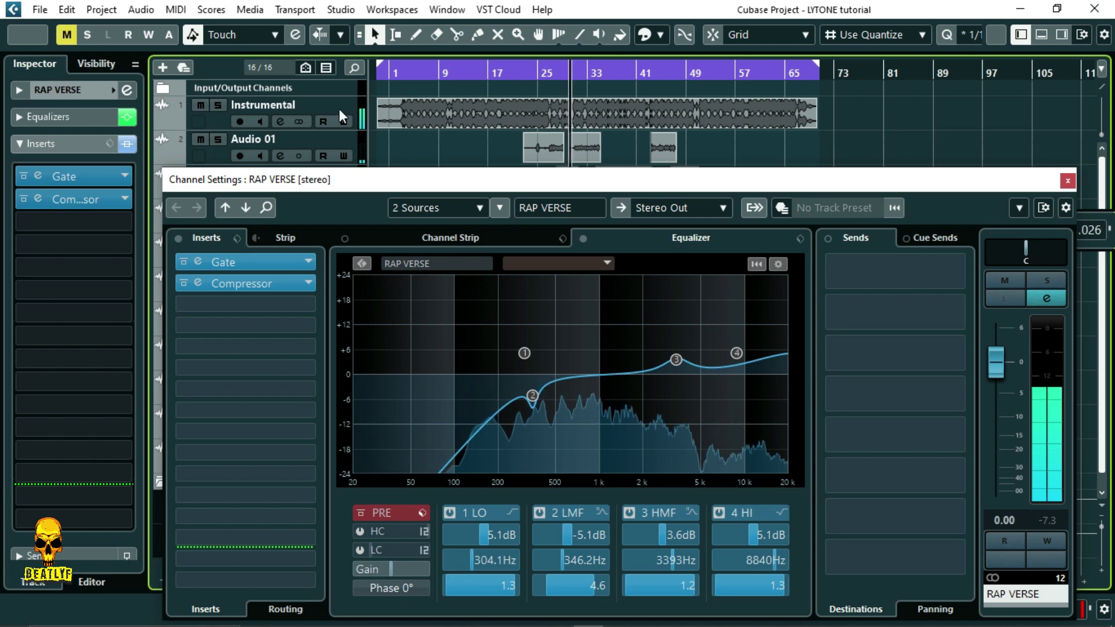
- Mute the Instrumental track and save the project
{"action": "left_click", "coordinate": [201, 105]}
{"action": "left_click", "coordinate": [39, 11]}
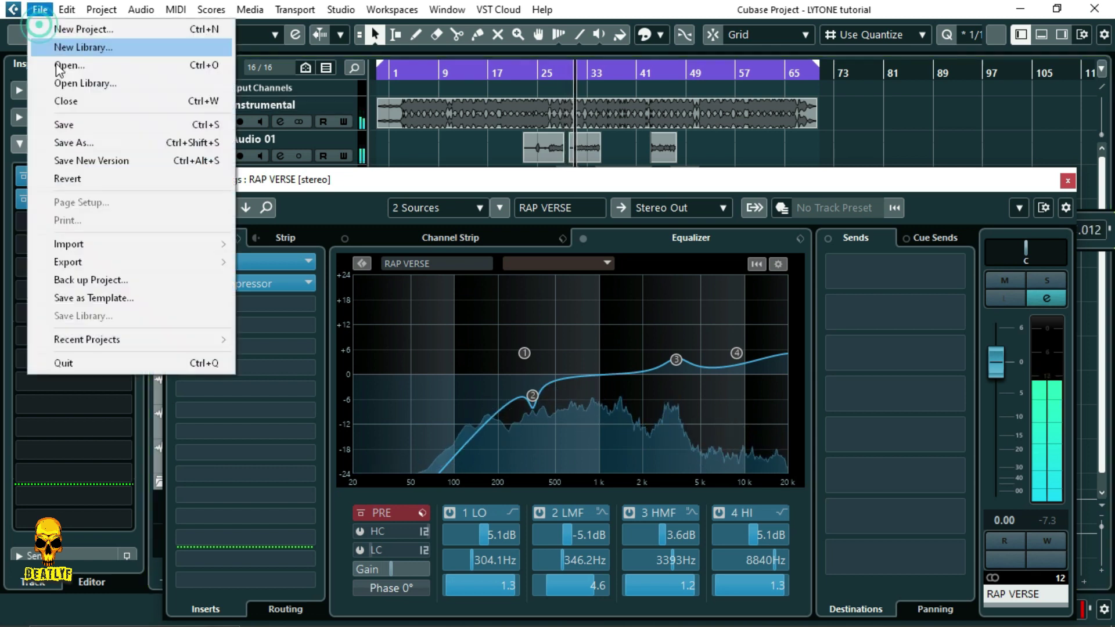
{"action": "left_click", "coordinate": [78, 124]}
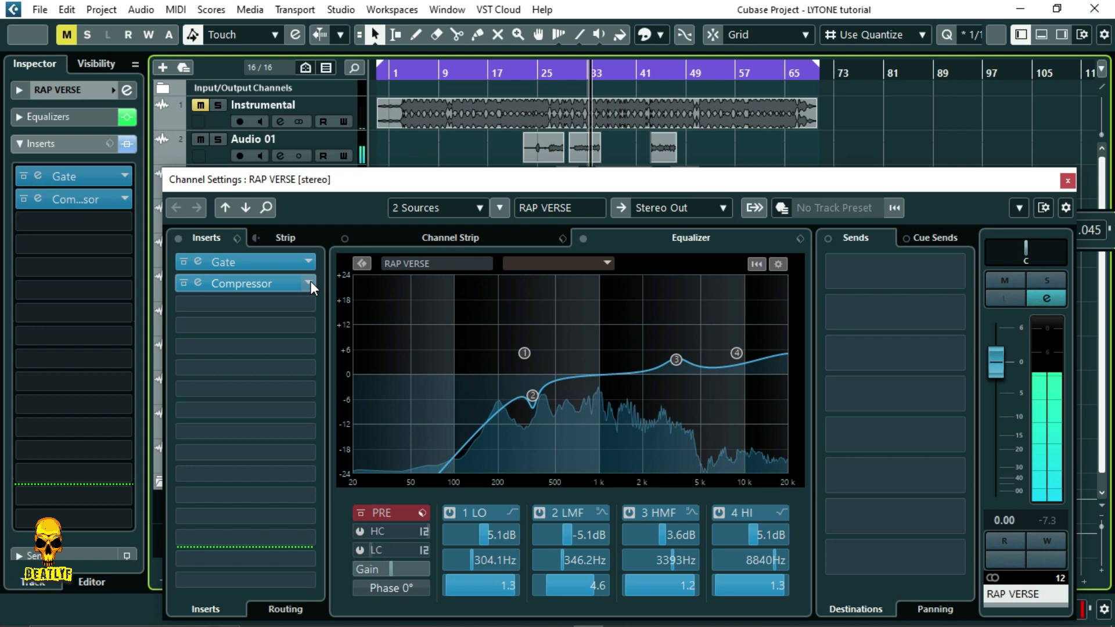
- Add H-Comp Stereo to the third insert slot of the RAP VERSE group and load its "Tight Vocal" preset
{"action": "left_click", "coordinate": [293, 305]}
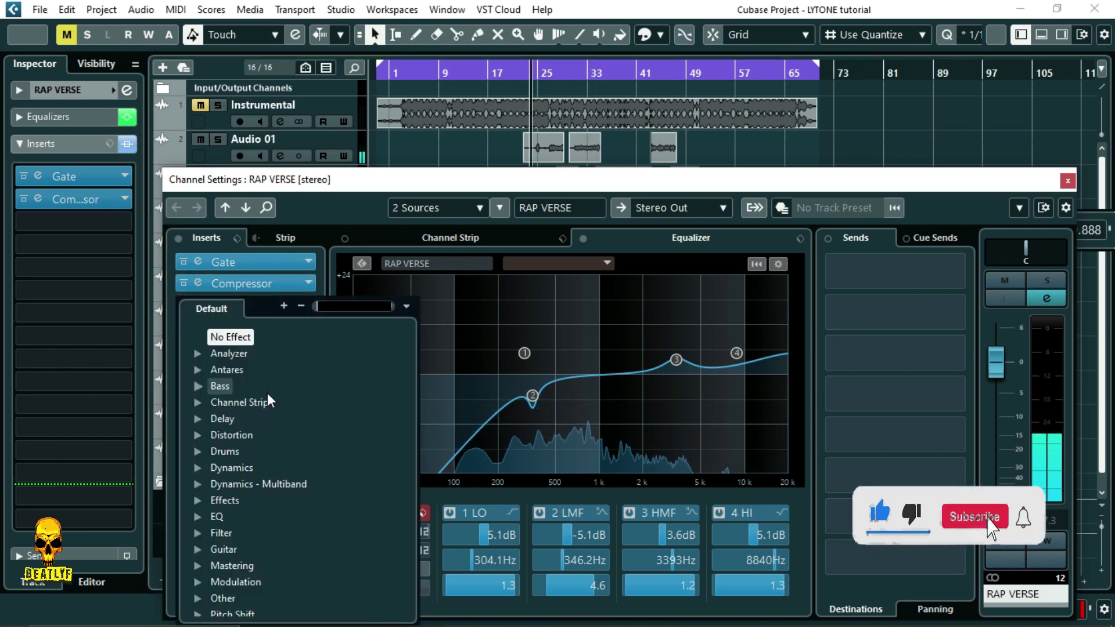
{"action": "left_click", "coordinate": [194, 468]}
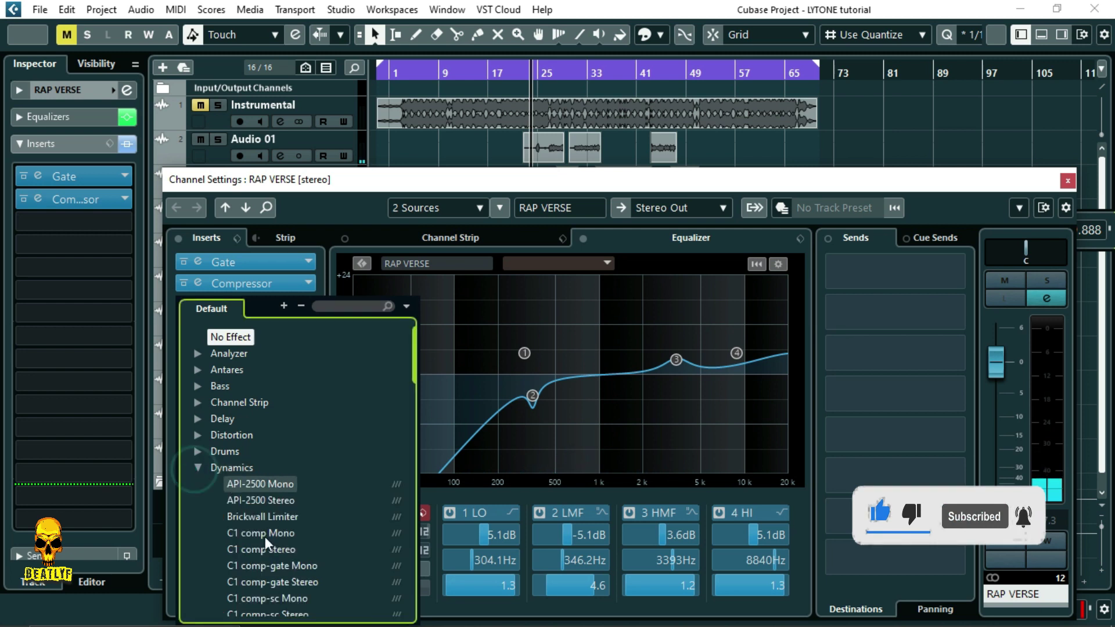
{"action": "scroll", "coordinate": [265, 532], "scroll_direction": "down", "scroll_amount": 8}
{"action": "scroll", "coordinate": [260, 517], "scroll_direction": "up", "scroll_amount": 3}
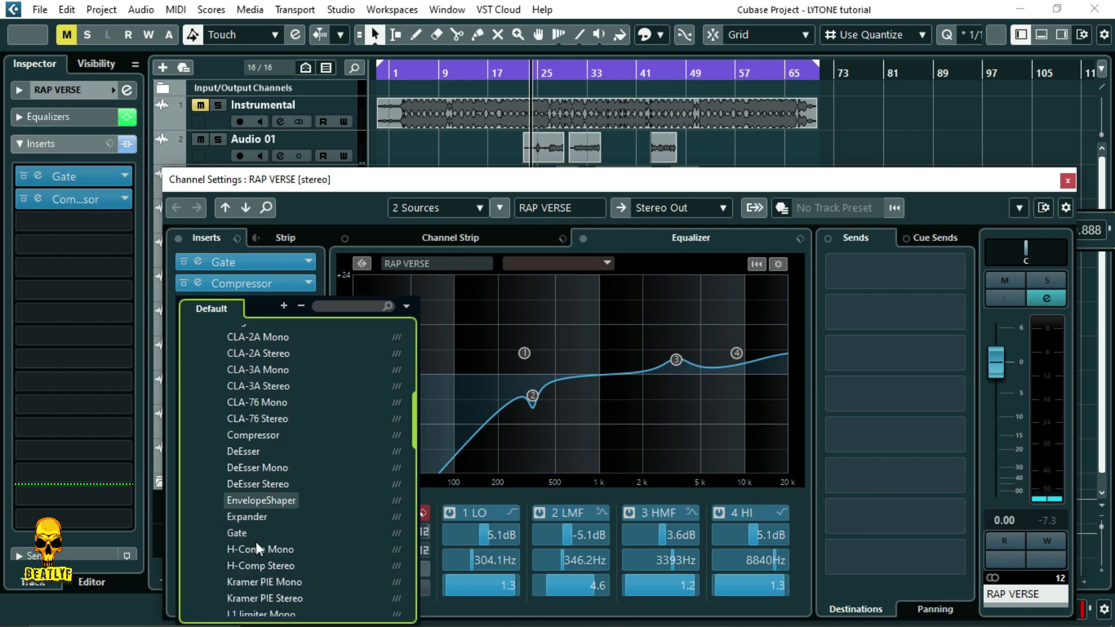
{"action": "left_click", "coordinate": [266, 566]}
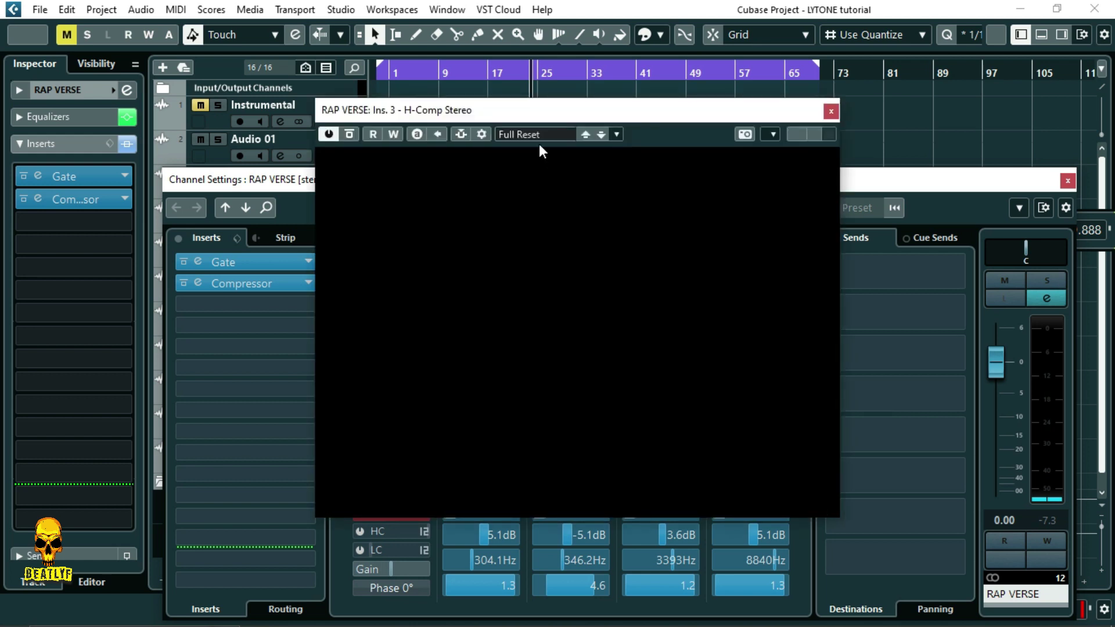
{"action": "left_click", "coordinate": [535, 135]}
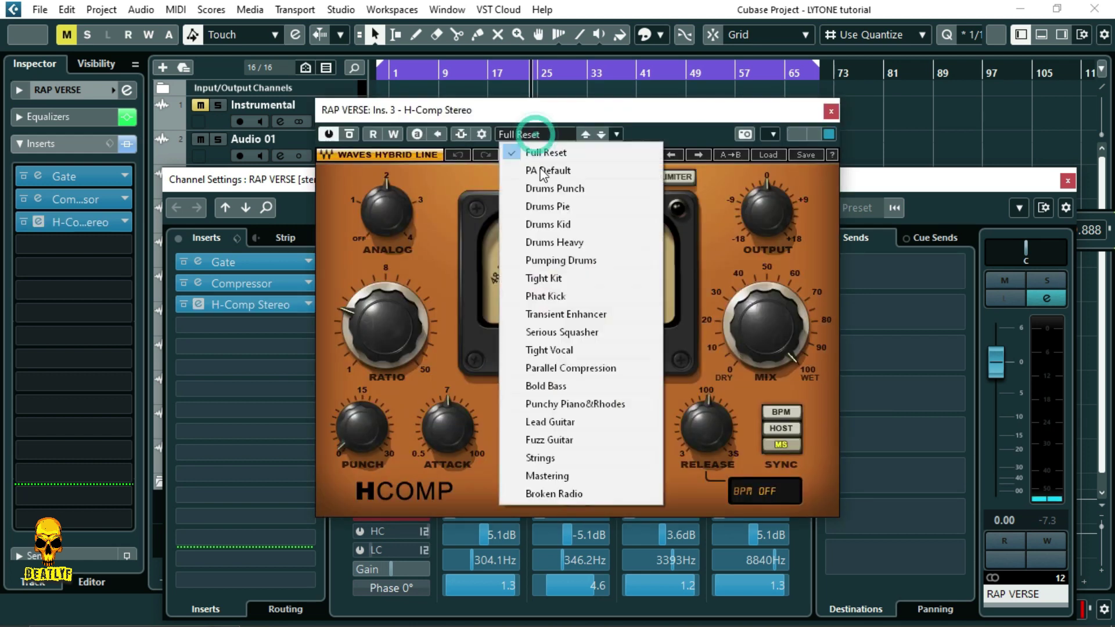
{"action": "left_click", "coordinate": [539, 351]}
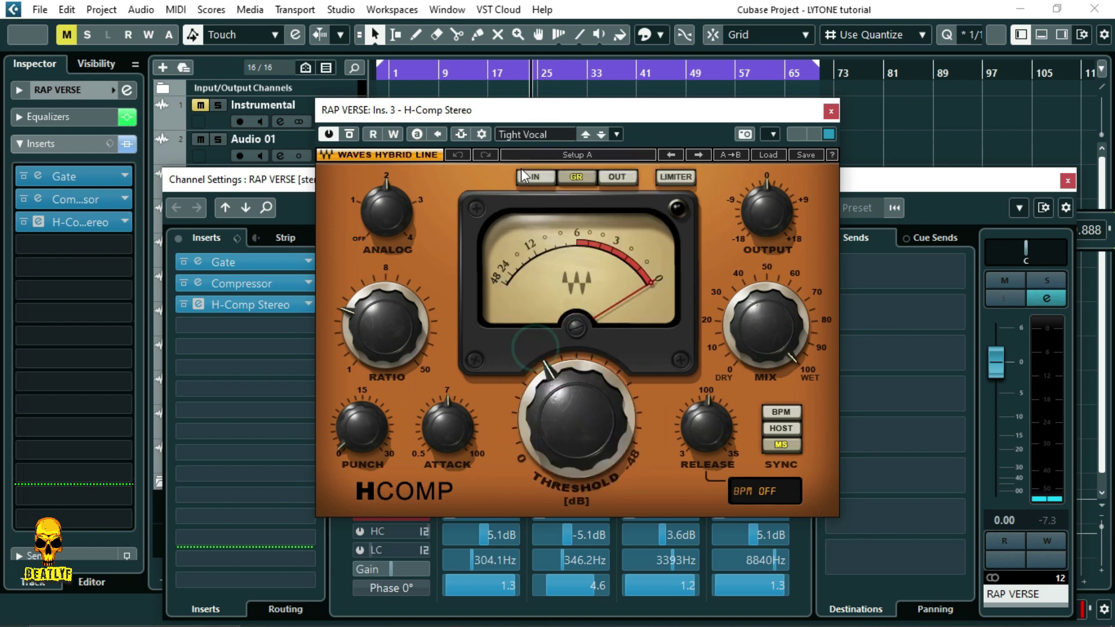
- Close the H-Comp window and save the project while playing the mix with the Instrumental track unmuted
{"action": "left_click", "coordinate": [830, 112]}
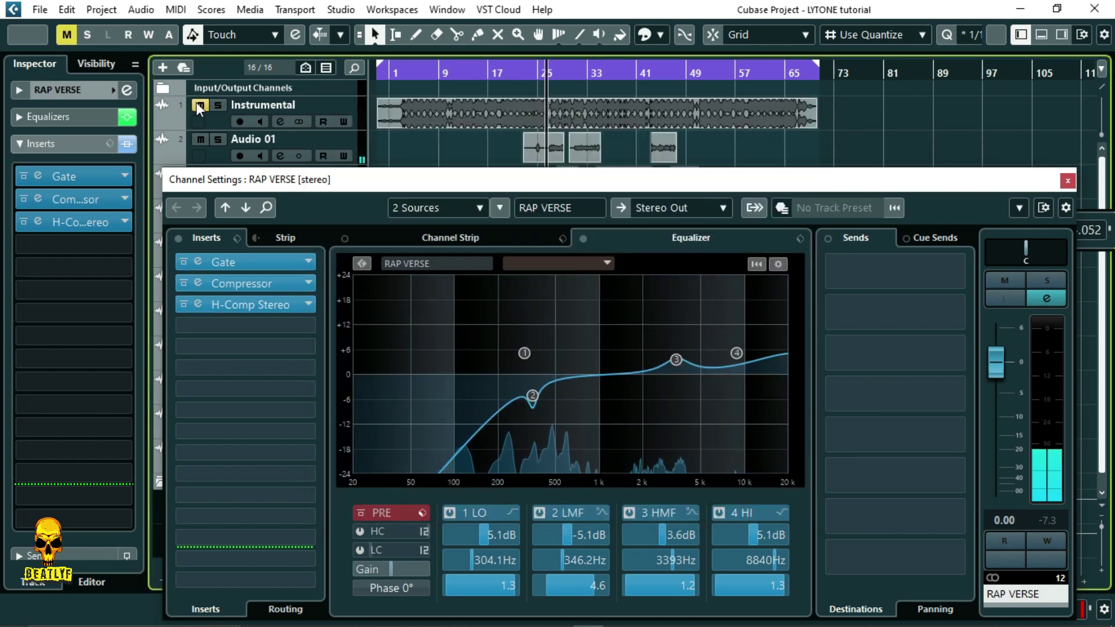
{"action": "left_click", "coordinate": [40, 9]}
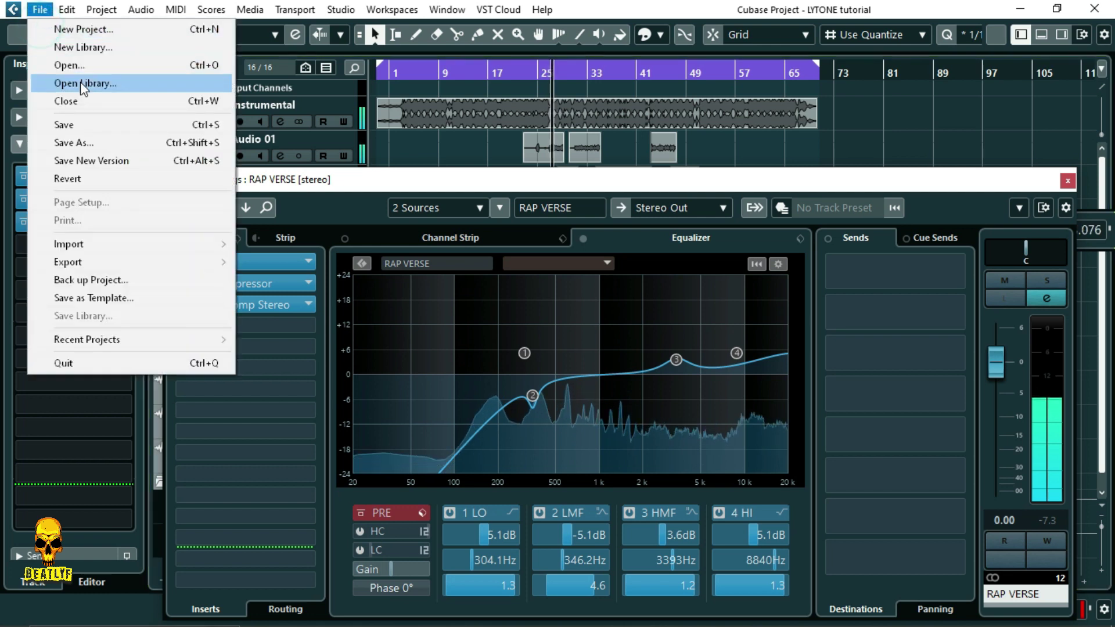
{"action": "left_click", "coordinate": [99, 124]}
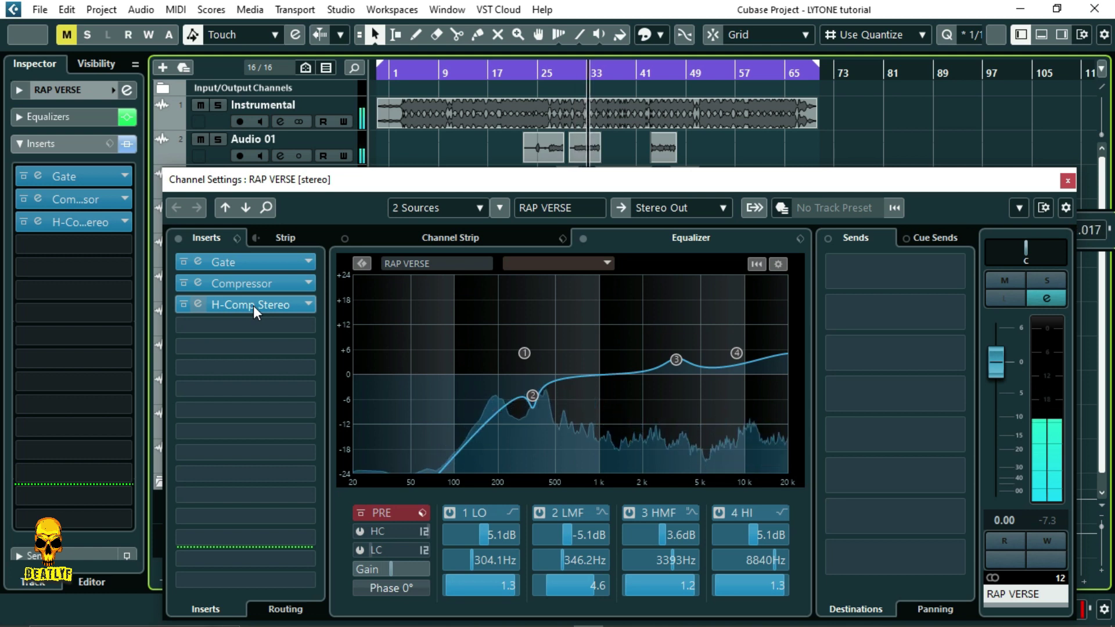
{"action": "mouse_move", "coordinate": [524, 350]}
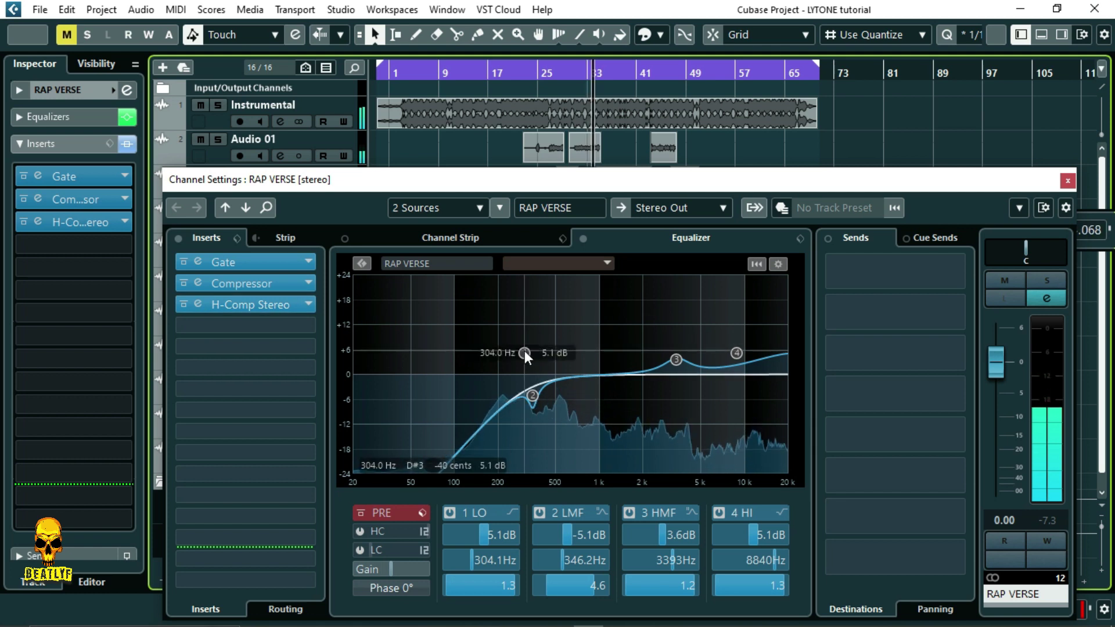
{"action": "left_click", "coordinate": [44, 13]}
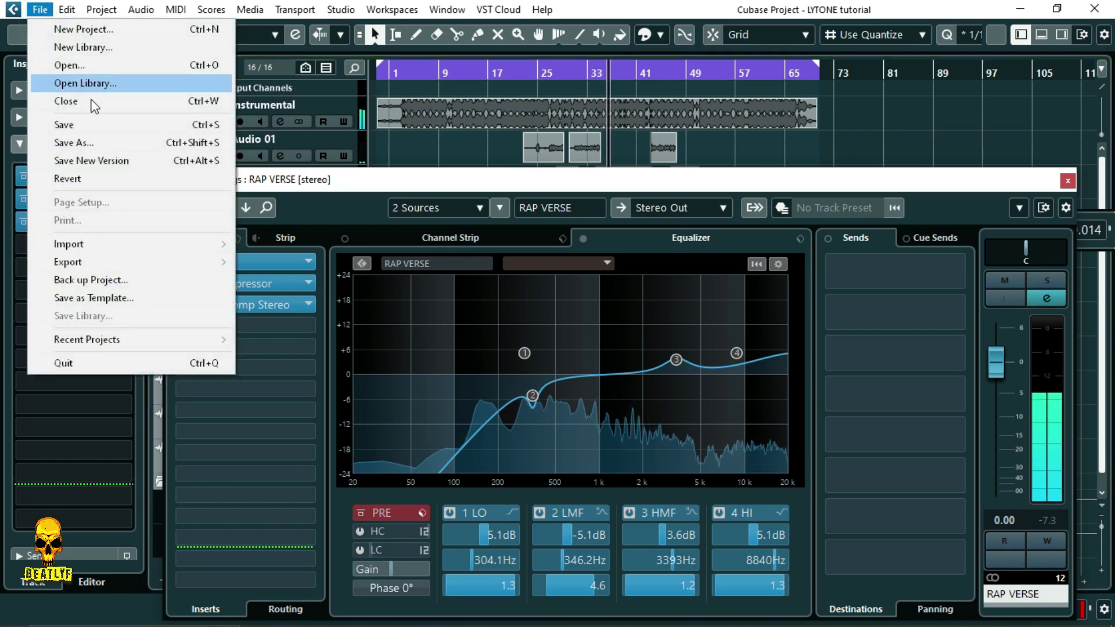
{"action": "left_click", "coordinate": [100, 122]}
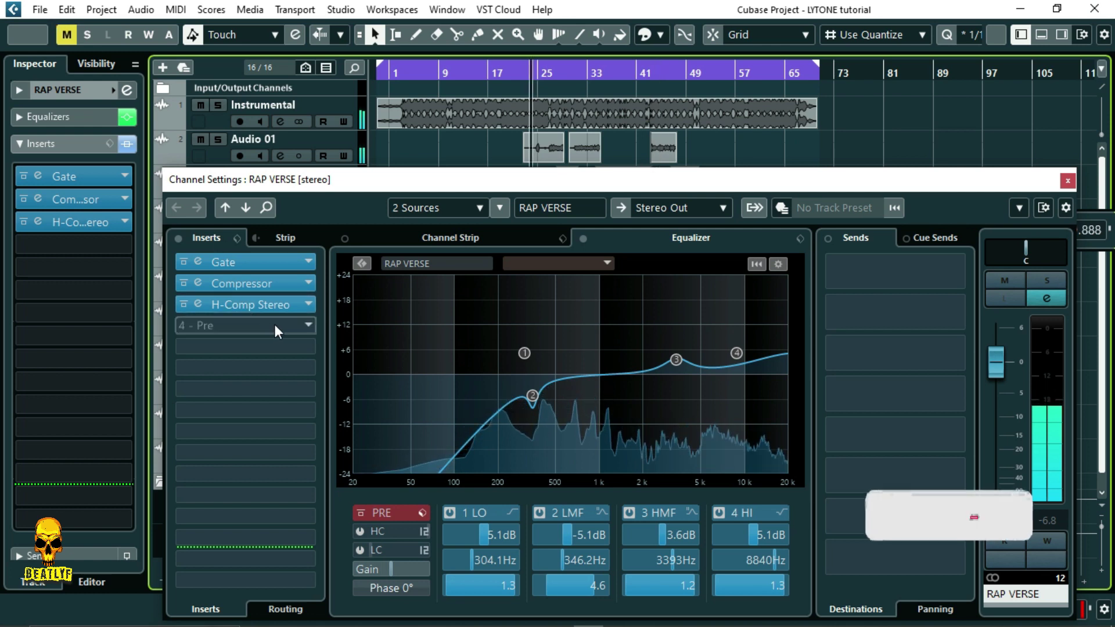
- Add RDeEsser Stereo to the fourth insert slot of the RAP VERSE group and load its "Male DeEss Wide" preset
{"action": "left_click", "coordinate": [293, 325]}
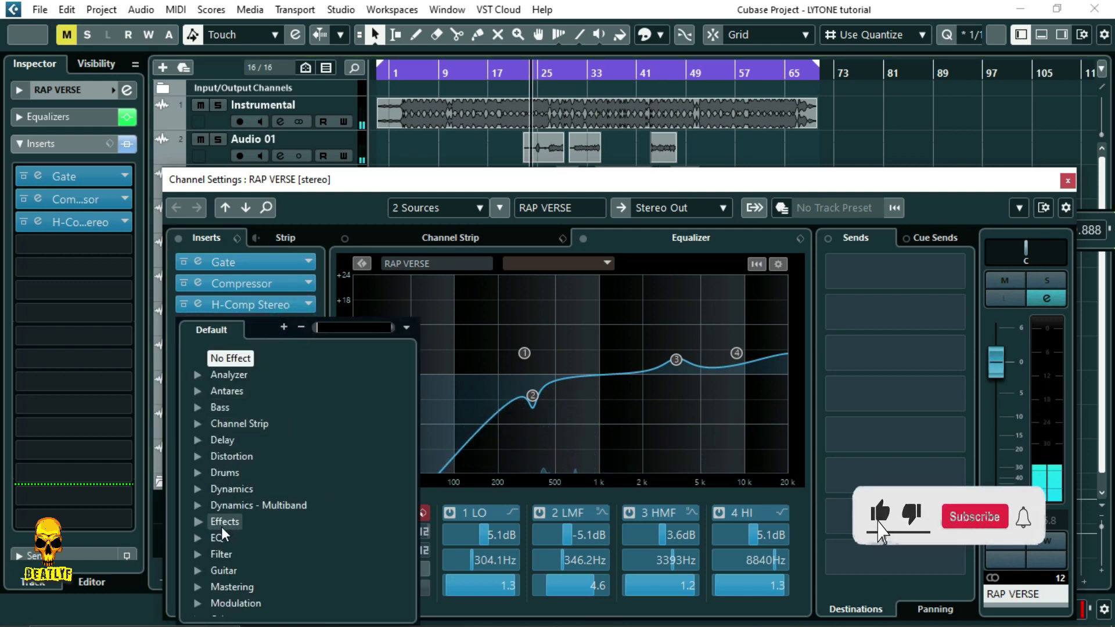
{"action": "left_click", "coordinate": [197, 488]}
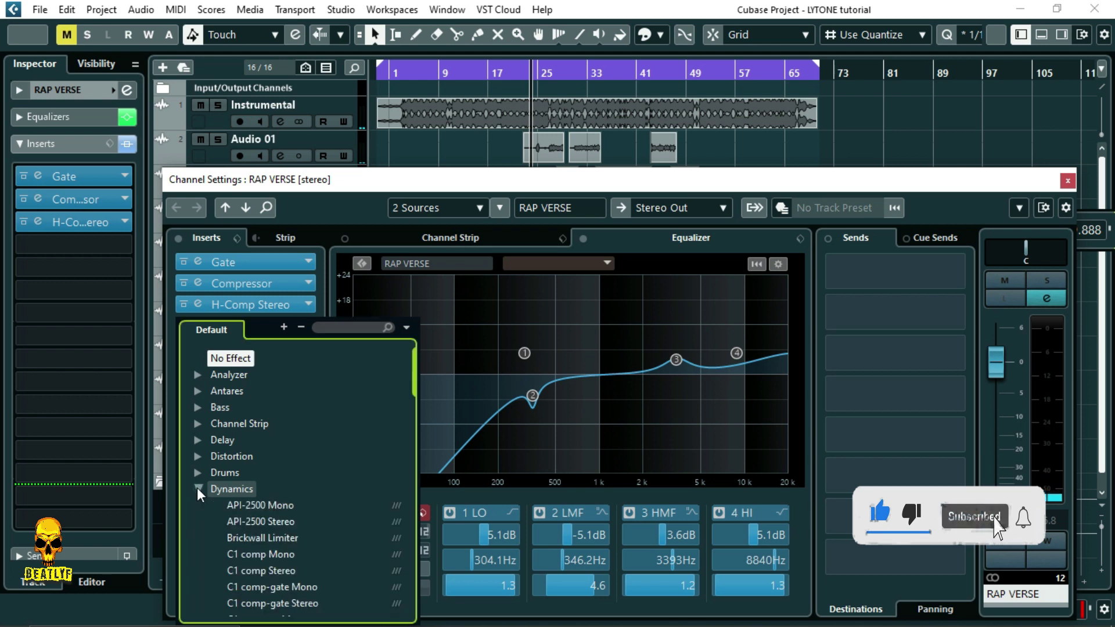
{"action": "scroll", "coordinate": [262, 504], "scroll_direction": "down", "scroll_amount": 5}
{"action": "scroll", "coordinate": [265, 522], "scroll_direction": "down", "scroll_amount": 4}
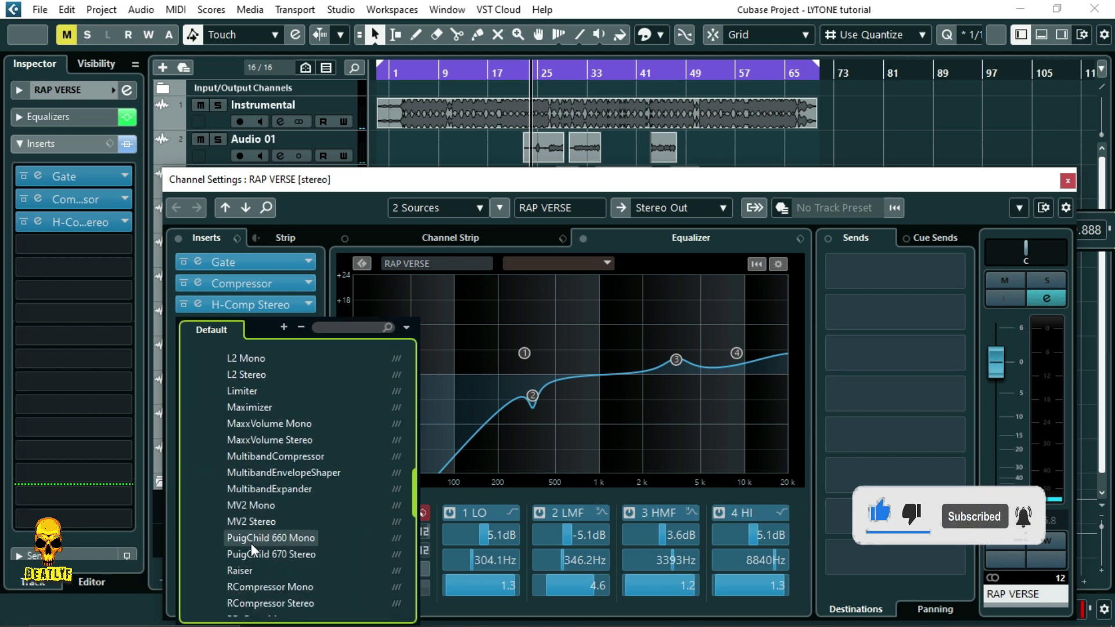
{"action": "scroll", "coordinate": [251, 546], "scroll_direction": "down", "scroll_amount": 5}
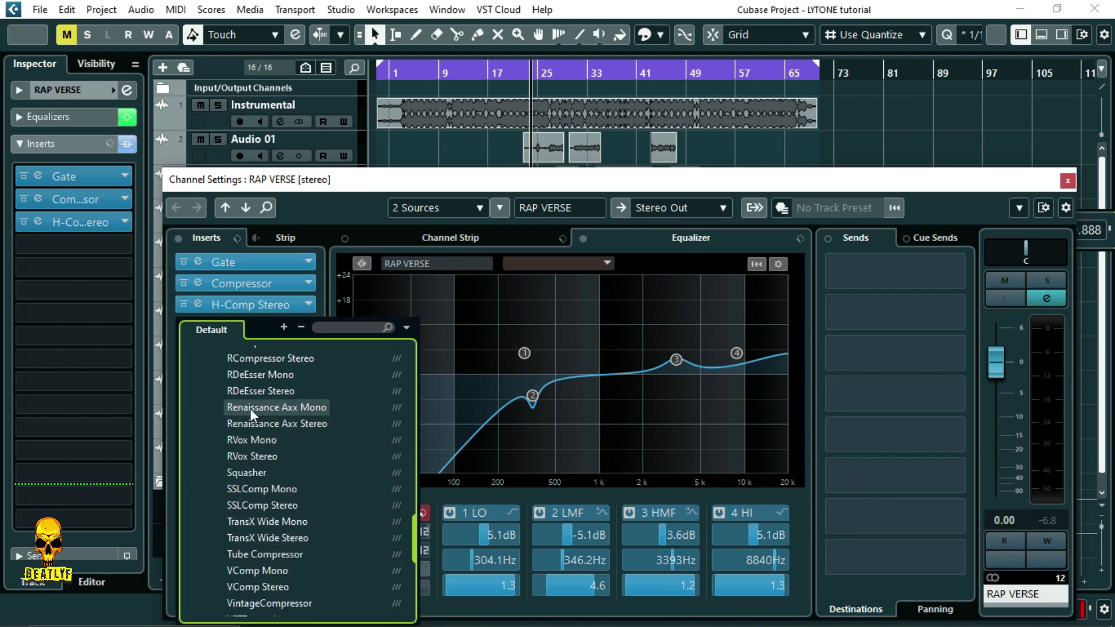
{"action": "left_click", "coordinate": [249, 392]}
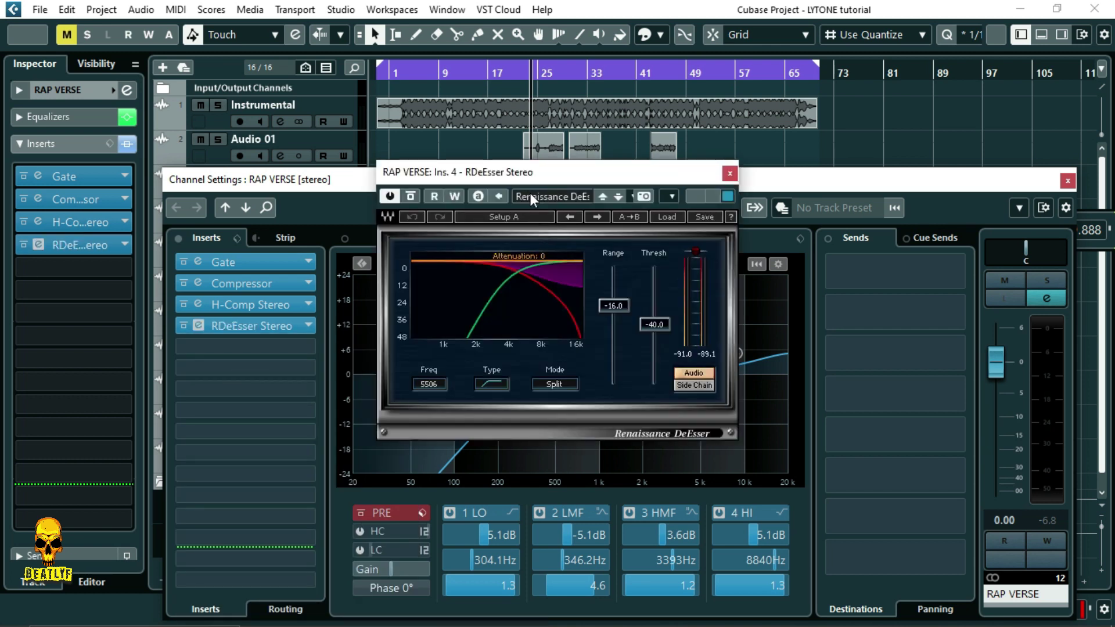
{"action": "left_click", "coordinate": [531, 195]}
{"action": "left_click", "coordinate": [579, 255]}
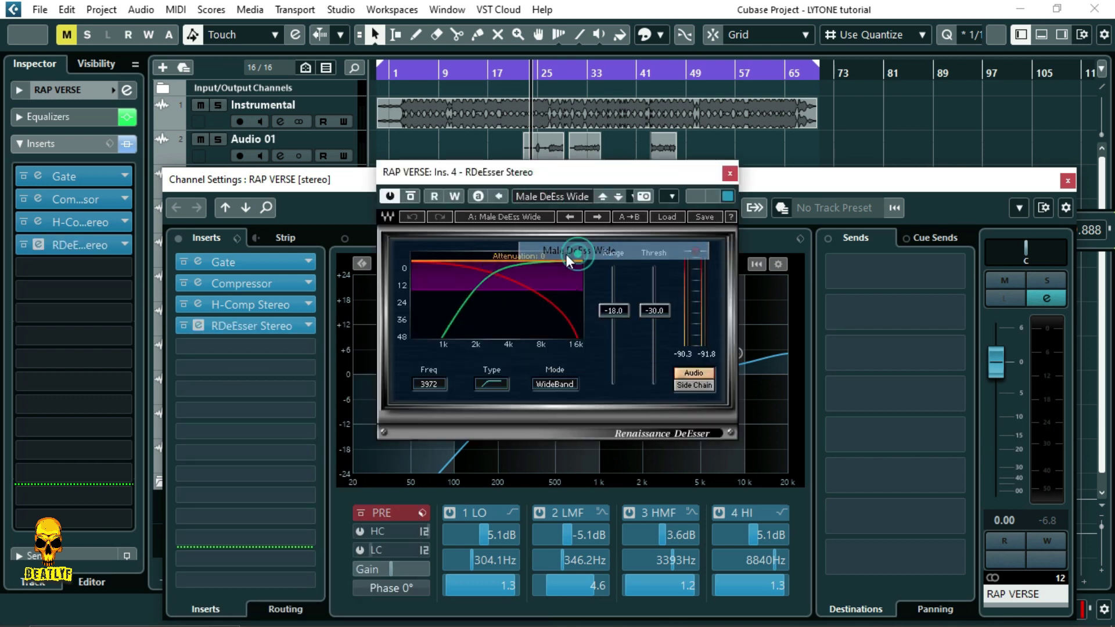
- Set the de-esser's frequency to 16000, range to -25.0 and threshold to about -50.5, listening with the Instrumental muted
{"action": "left_click_drag", "start_coordinate": [430, 385], "coordinate": [430, 348]}
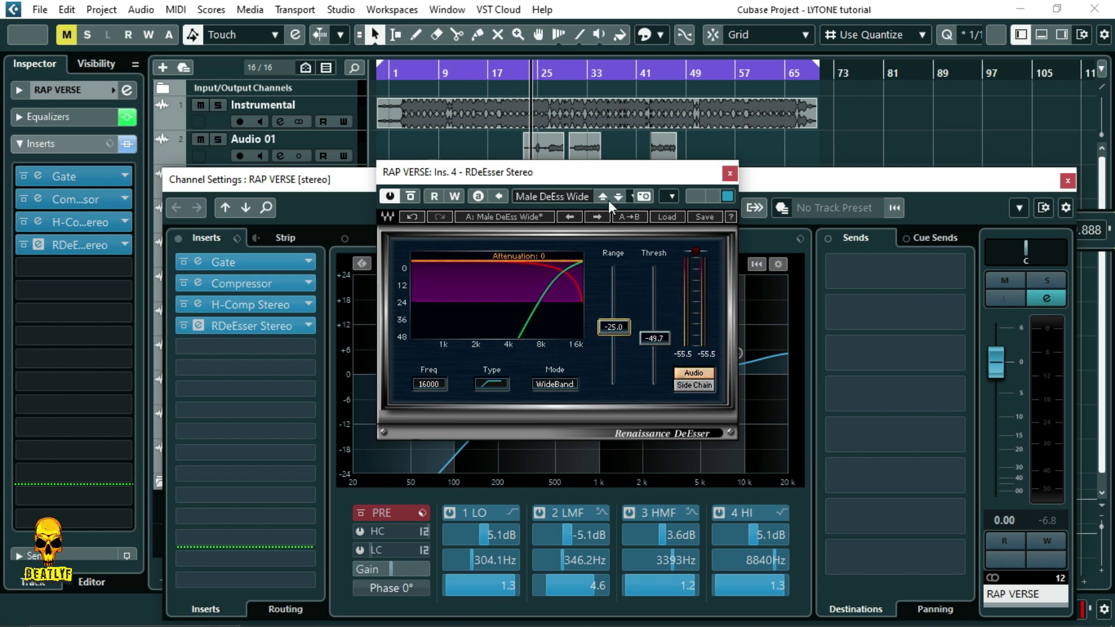
{"action": "left_click", "coordinate": [206, 106]}
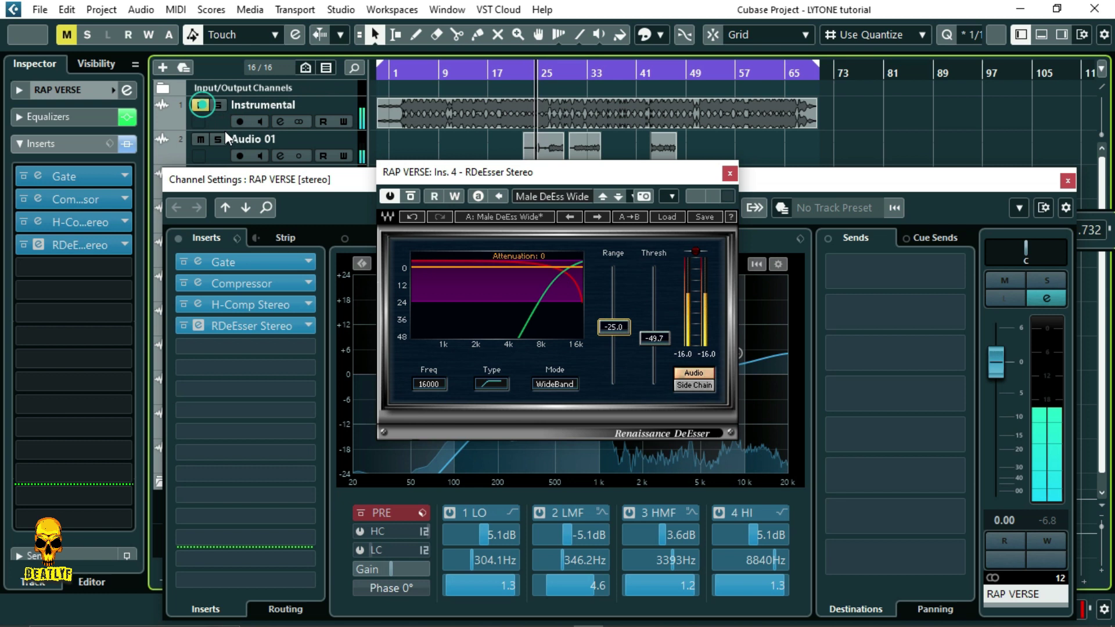
{"action": "left_click_drag", "start_coordinate": [654, 338], "coordinate": [651, 341]}
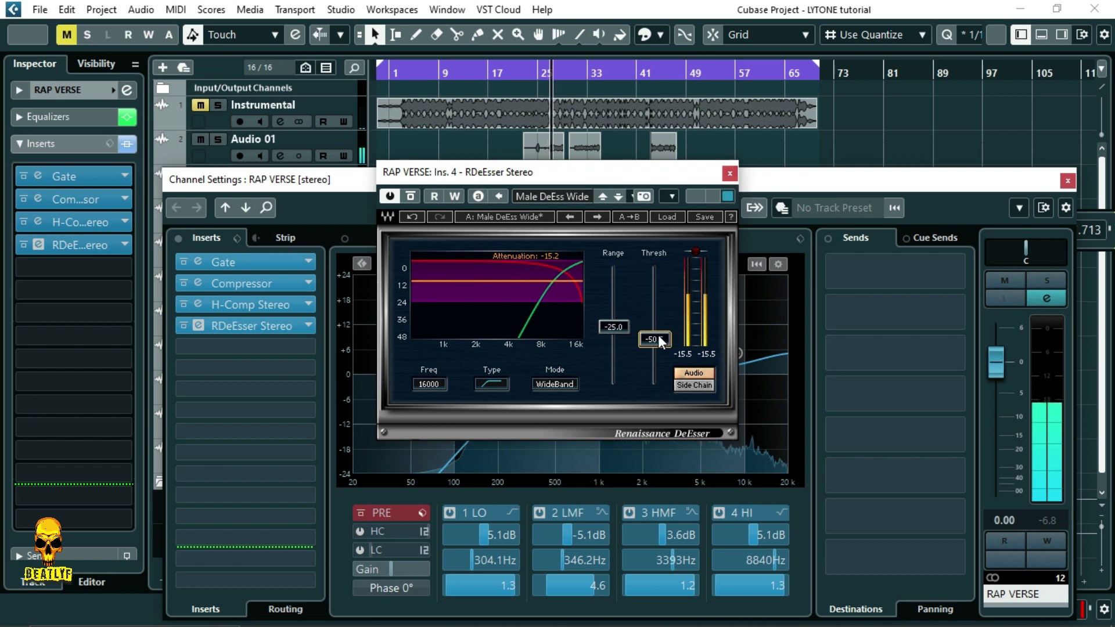
- Unmute the Instrumental track, set the de-esser's range to -26.0 and save the project
{"action": "left_click", "coordinate": [199, 106]}
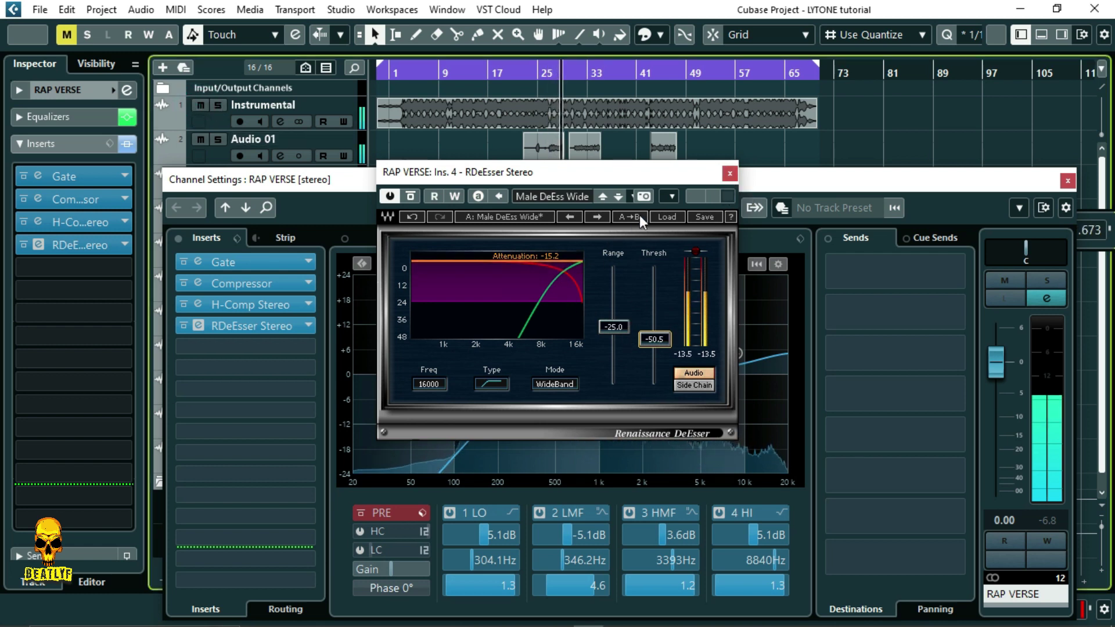
{"action": "left_click", "coordinate": [619, 322]}
{"action": "left_click_drag", "start_coordinate": [619, 322], "coordinate": [619, 325]}
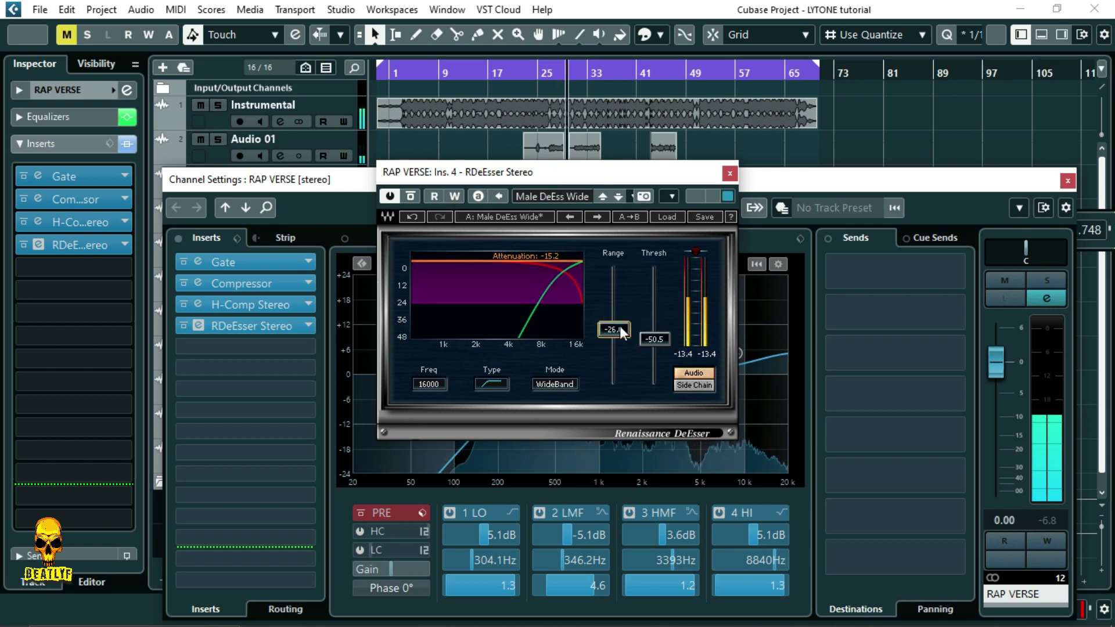
{"action": "left_click", "coordinate": [43, 12]}
{"action": "left_click", "coordinate": [89, 125]}
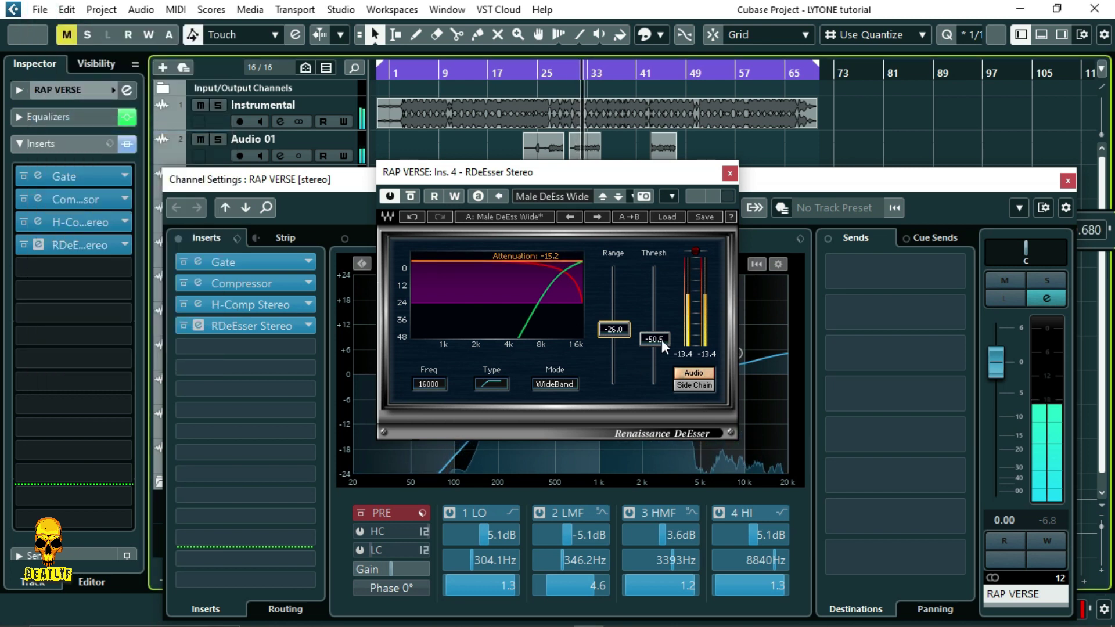
- Lower the de-esser's threshold to -50.9 and save the project
{"action": "left_click_drag", "start_coordinate": [647, 336], "coordinate": [648, 339]}
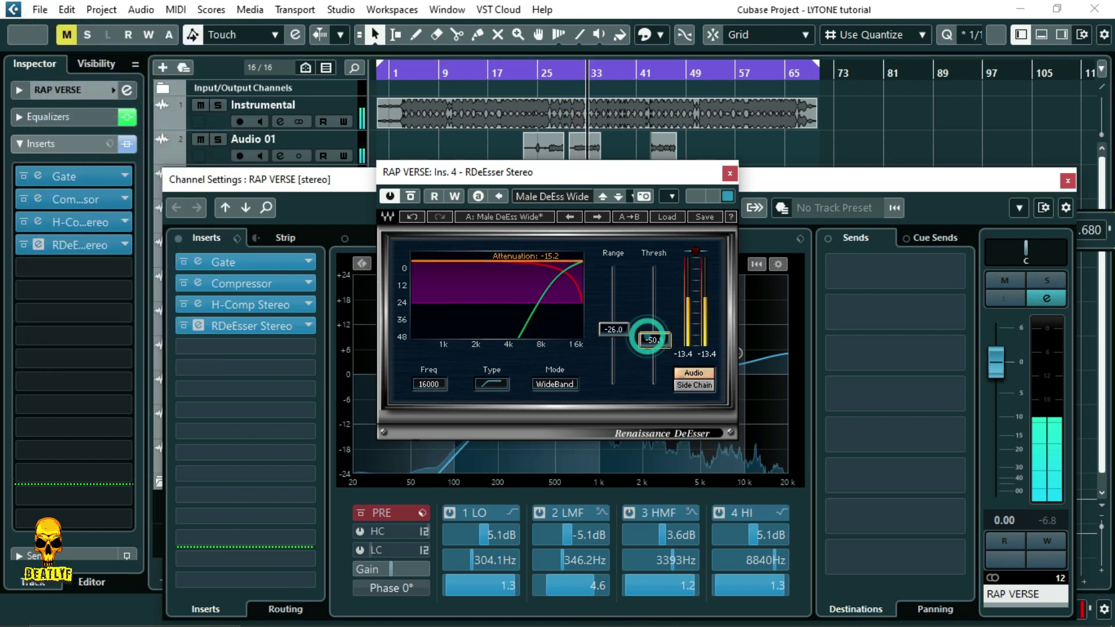
{"action": "left_click", "coordinate": [40, 10]}
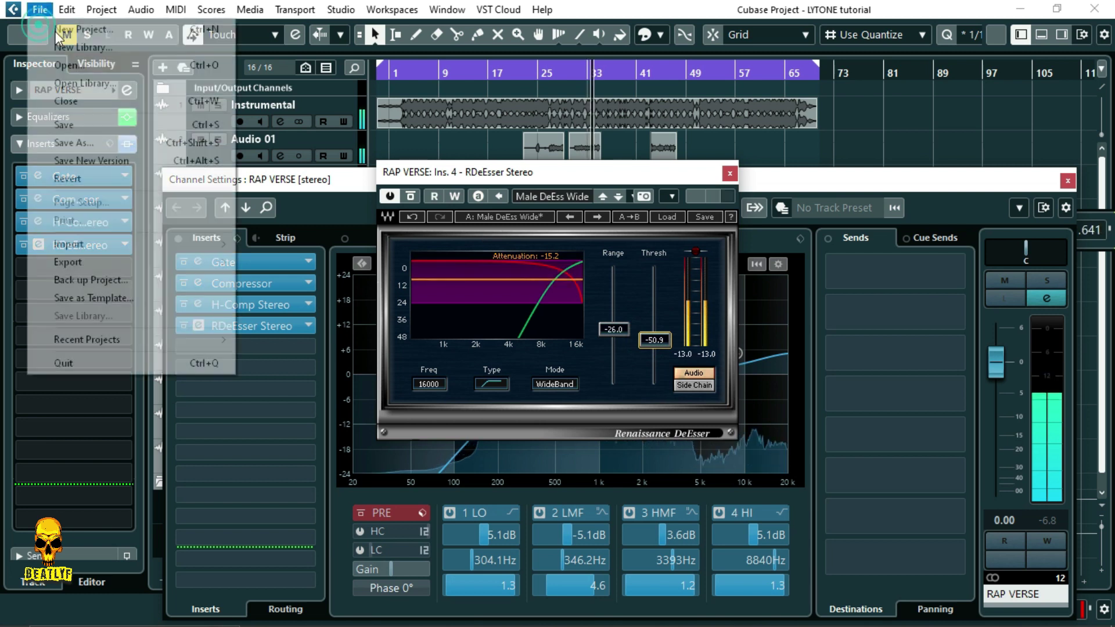
{"action": "left_click", "coordinate": [95, 117]}
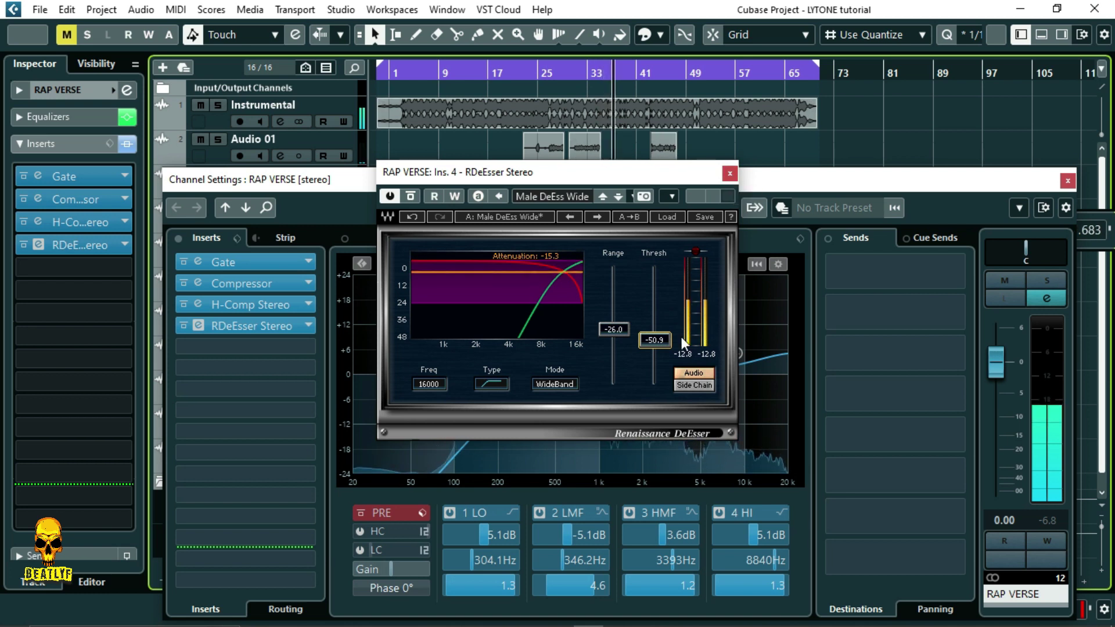
- Lower the de-esser's range to about -27, close its window and save the project during playback
{"action": "left_click_drag", "start_coordinate": [617, 331], "coordinate": [612, 322]}
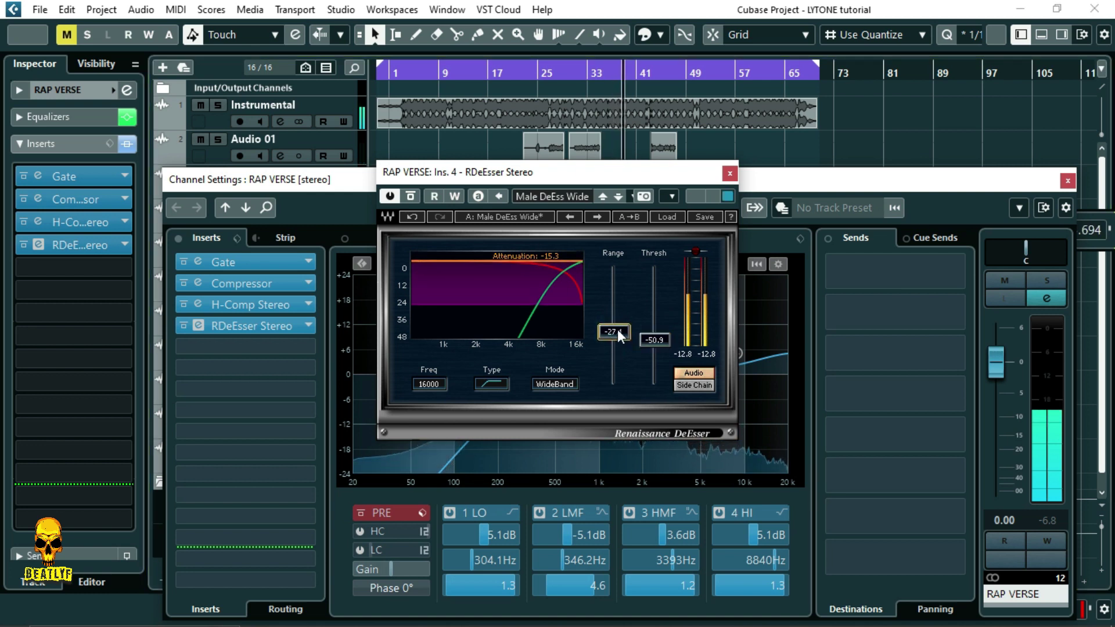
{"action": "left_click", "coordinate": [729, 175]}
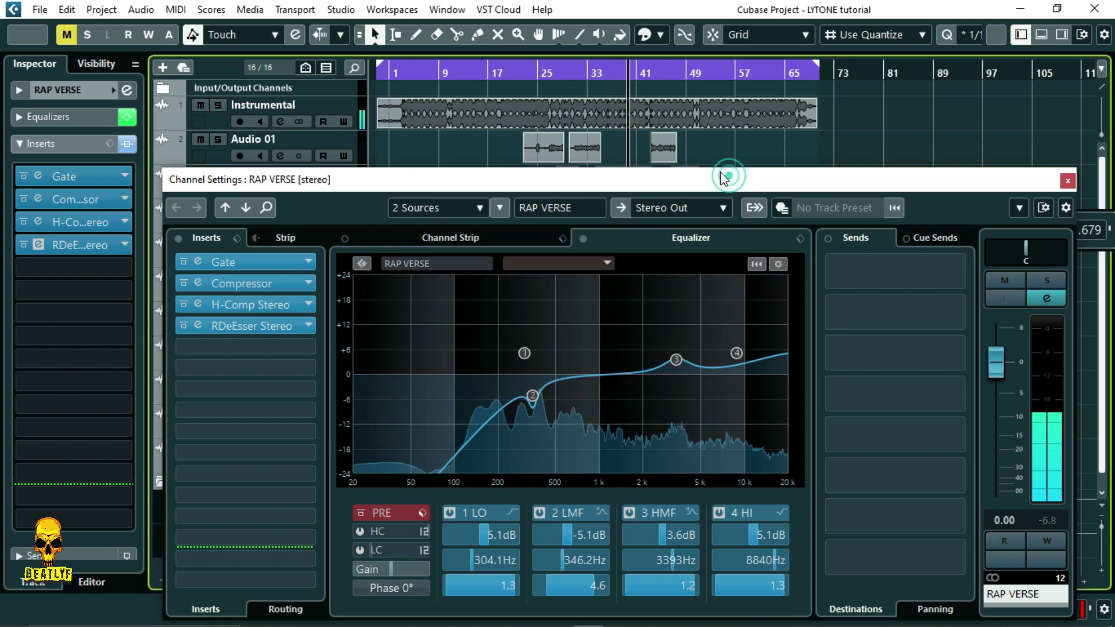
{"action": "left_click", "coordinate": [36, 11]}
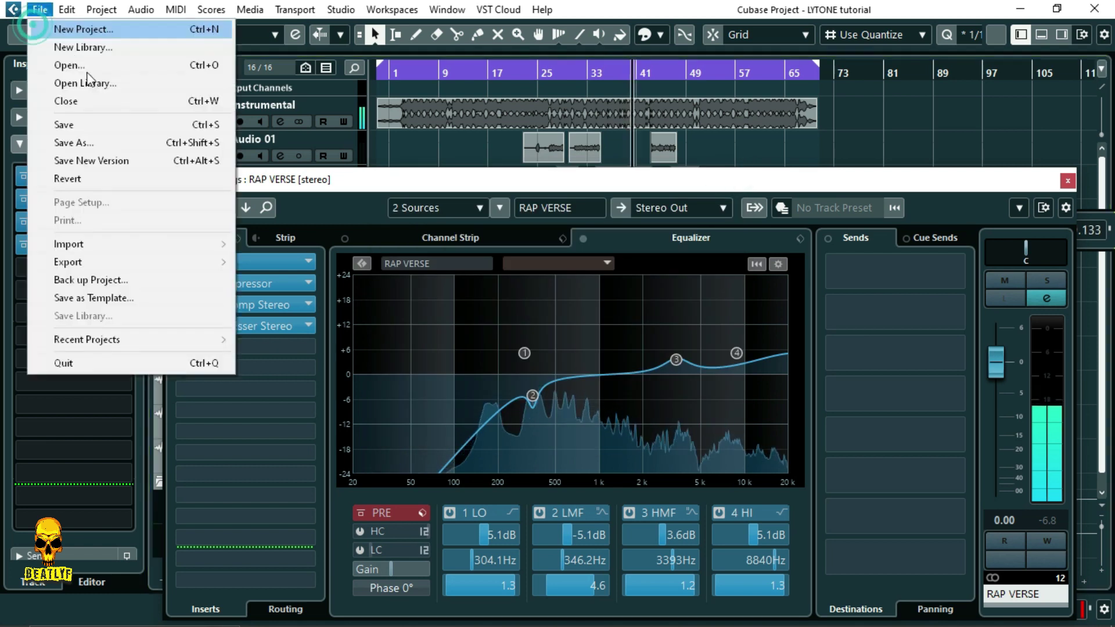
{"action": "left_click", "coordinate": [99, 121]}
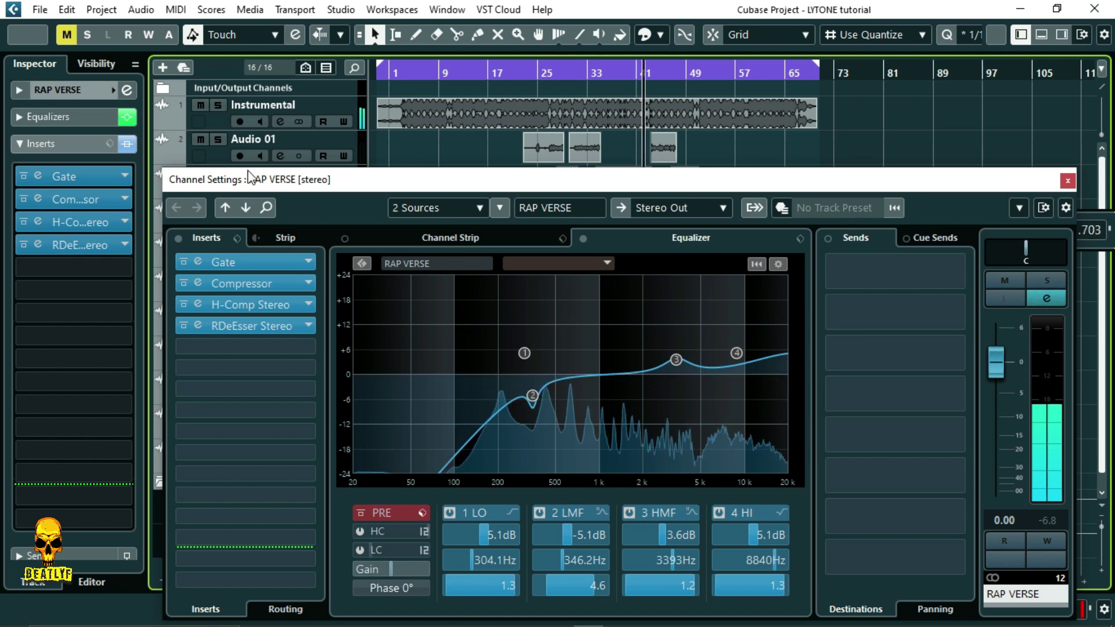
{"action": "left_click", "coordinate": [36, 11]}
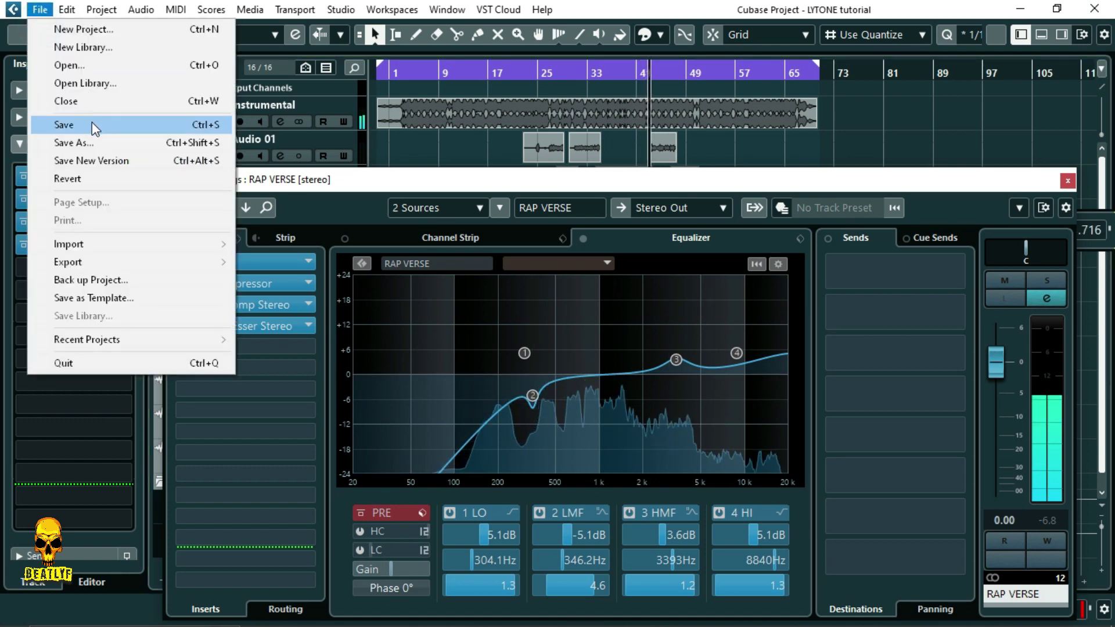
{"action": "left_click", "coordinate": [93, 122]}
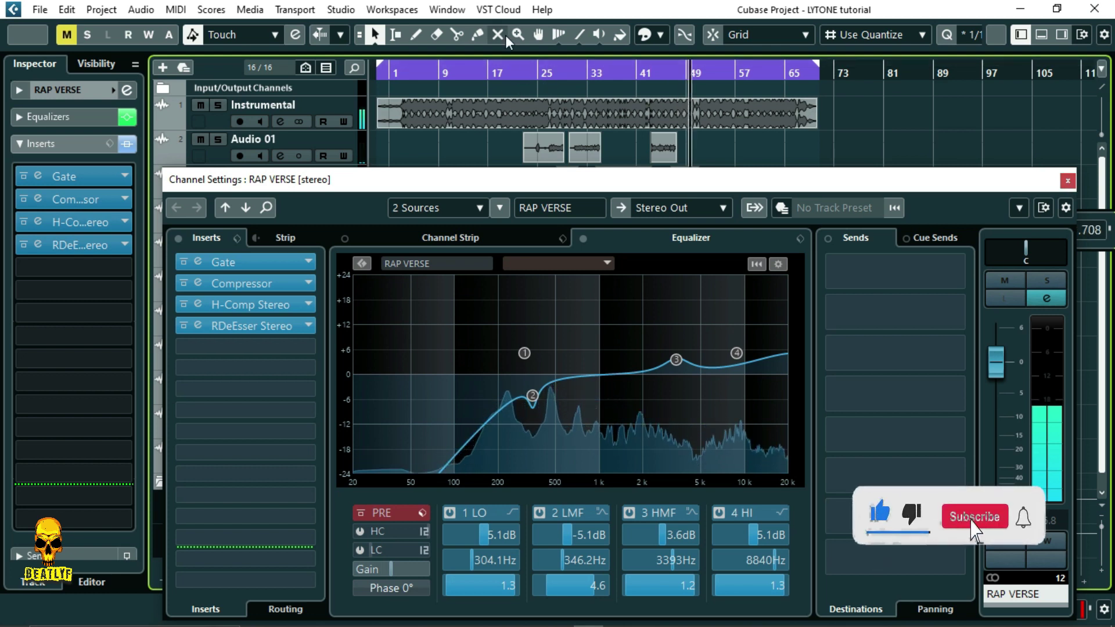
{"action": "left_click", "coordinate": [39, 9]}
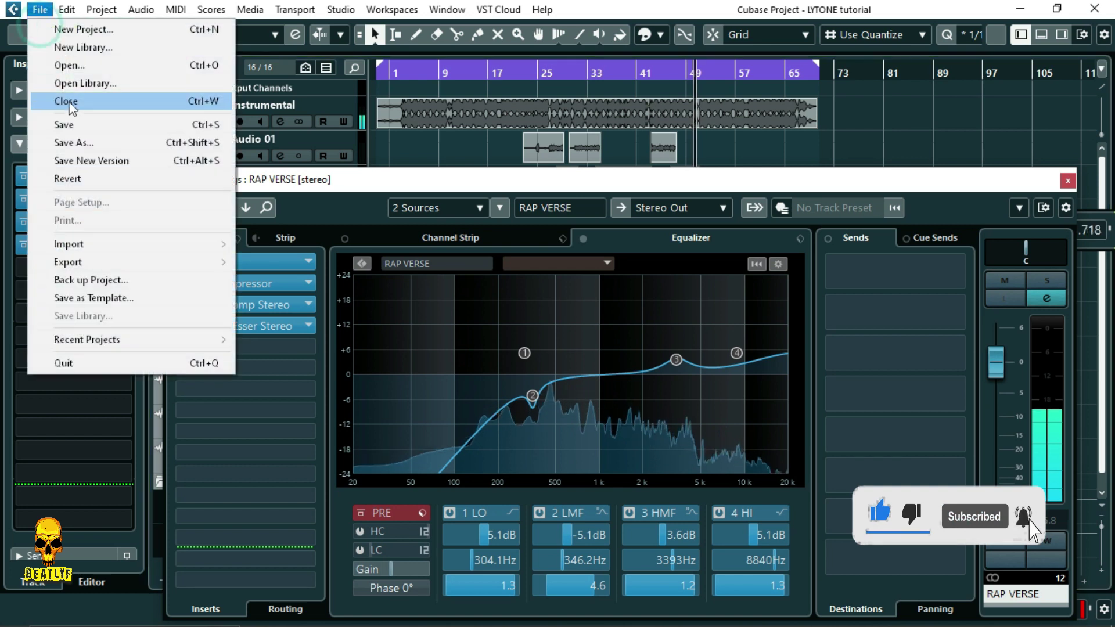
{"action": "left_click", "coordinate": [78, 126]}
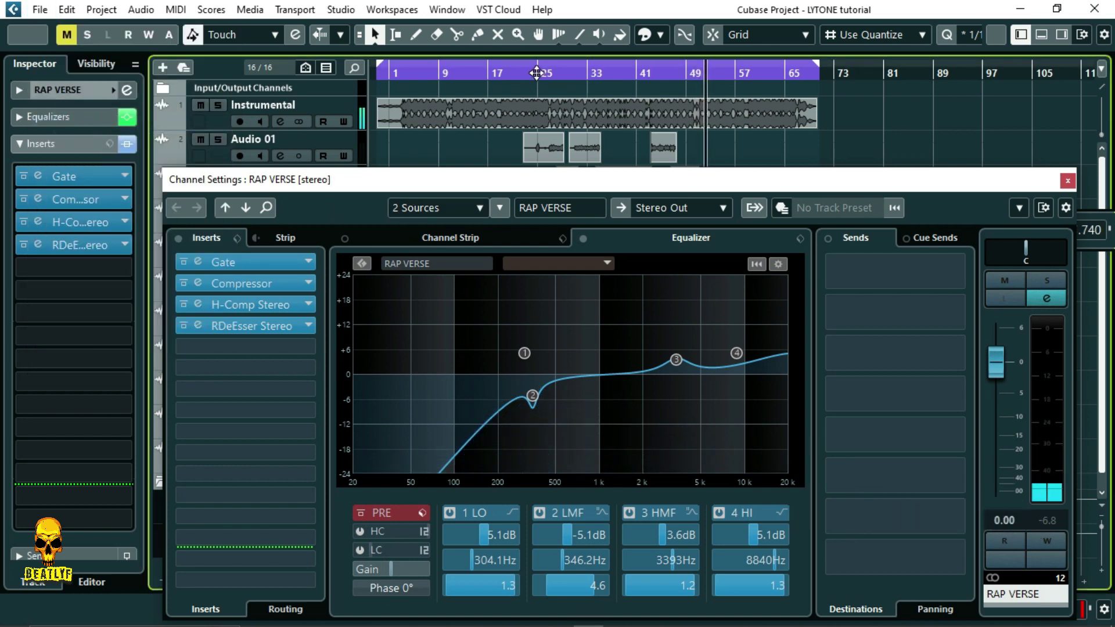
- Replay from about bar 24, set the RDeEsser's range to -28.0, close its window and save the project
{"action": "left_click", "coordinate": [535, 106]}
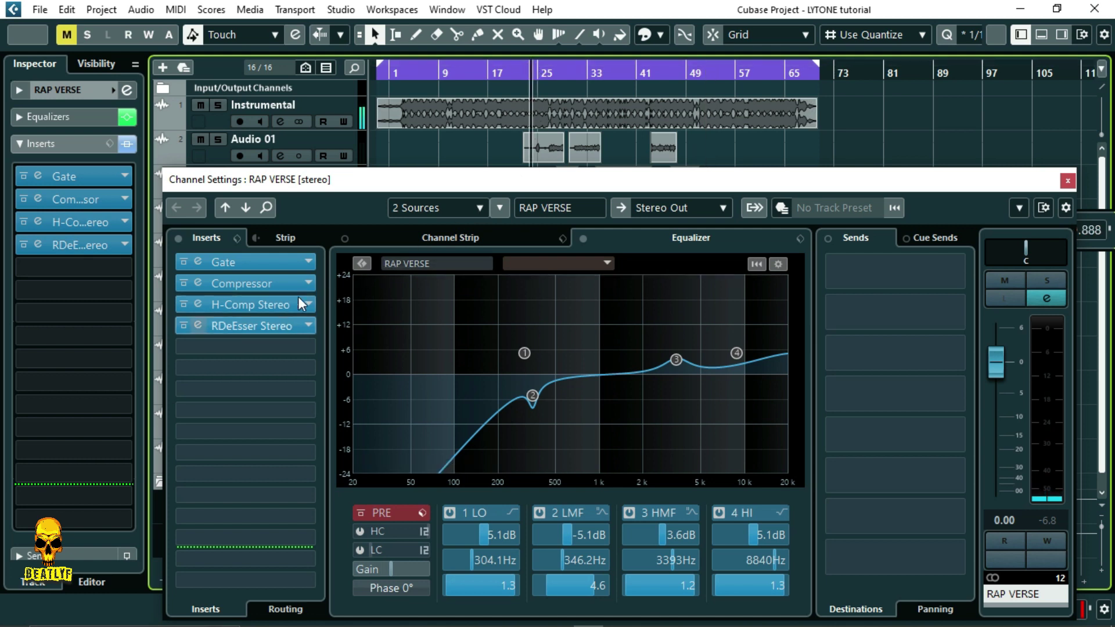
{"action": "left_click", "coordinate": [286, 326]}
{"action": "left_click_drag", "start_coordinate": [614, 332], "coordinate": [611, 343]}
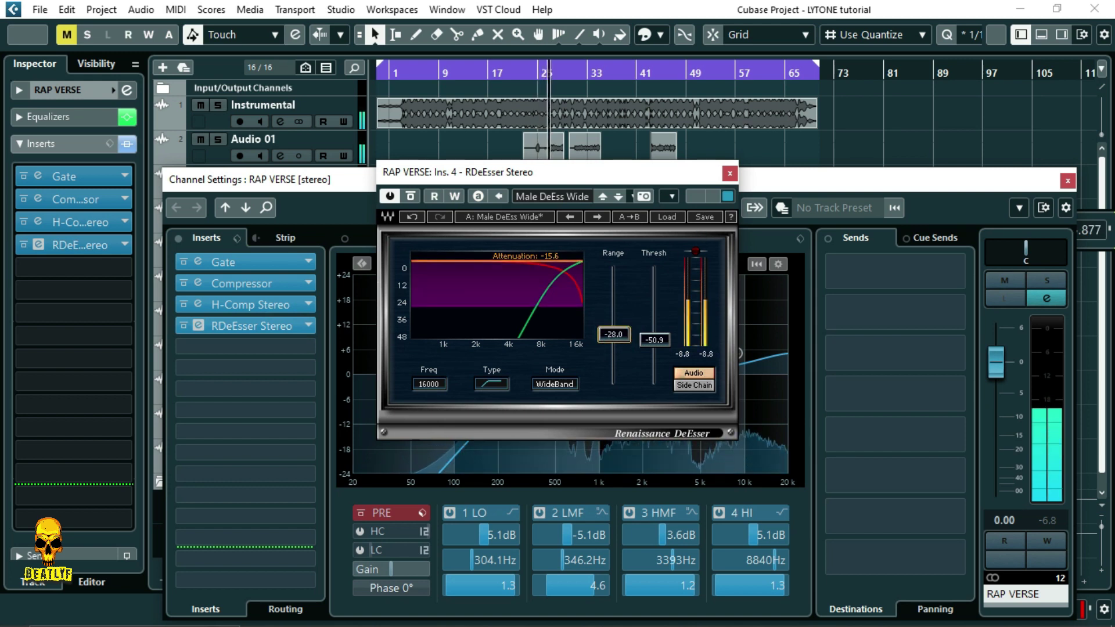
{"action": "left_click", "coordinate": [729, 173]}
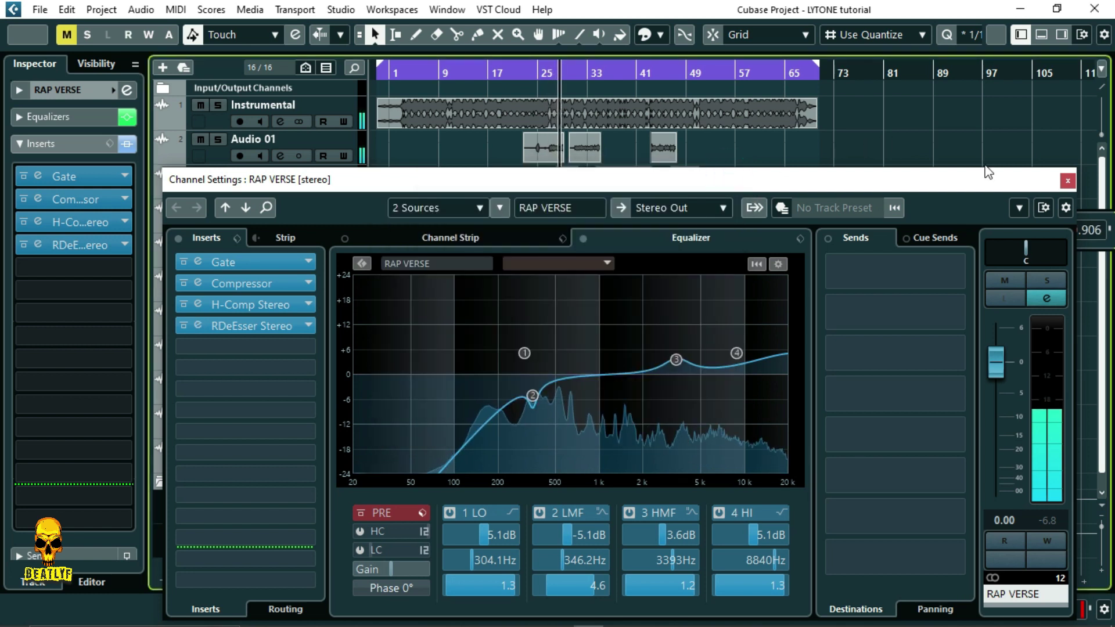
{"action": "left_click", "coordinate": [39, 9]}
{"action": "left_click", "coordinate": [93, 123]}
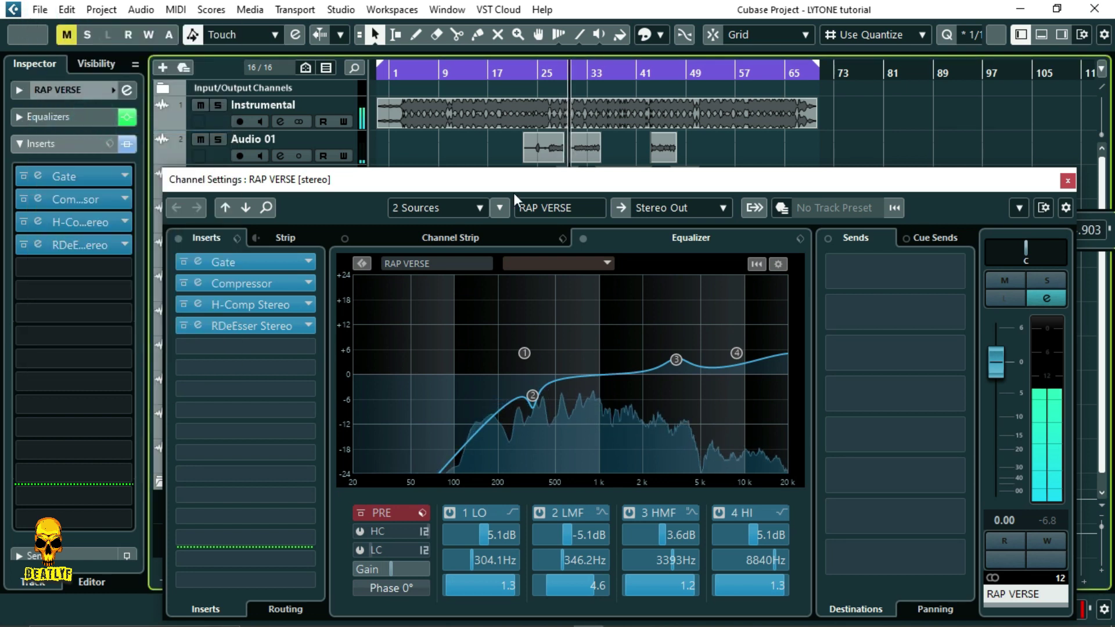
- Move the RAP VERSE equalizer's LMF band to about 355 Hz at -4.7 dB
{"action": "mouse_move", "coordinate": [532, 399]}
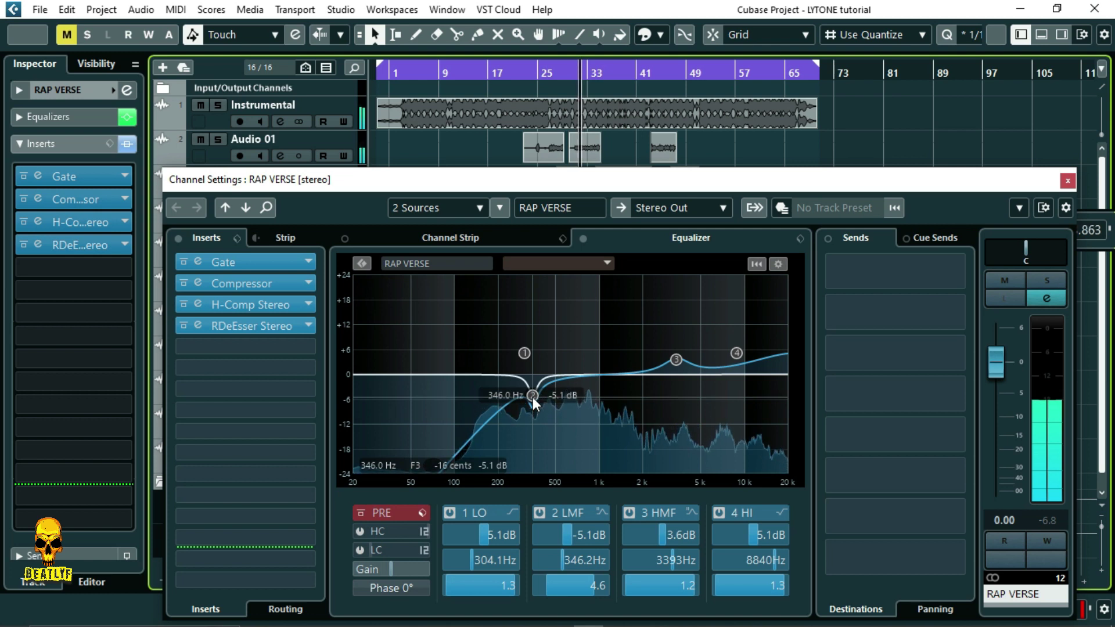
{"action": "left_click_drag", "start_coordinate": [532, 395], "coordinate": [534, 394]}
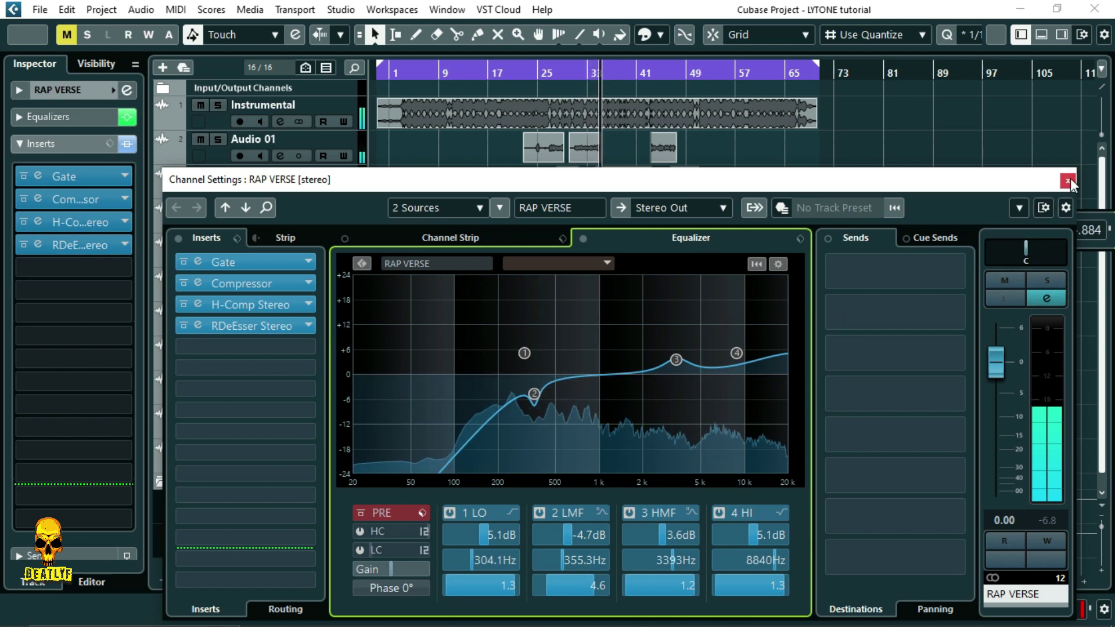
- Save the project, close the RAP VERSE channel settings window and stop playback
{"action": "left_click", "coordinate": [40, 10]}
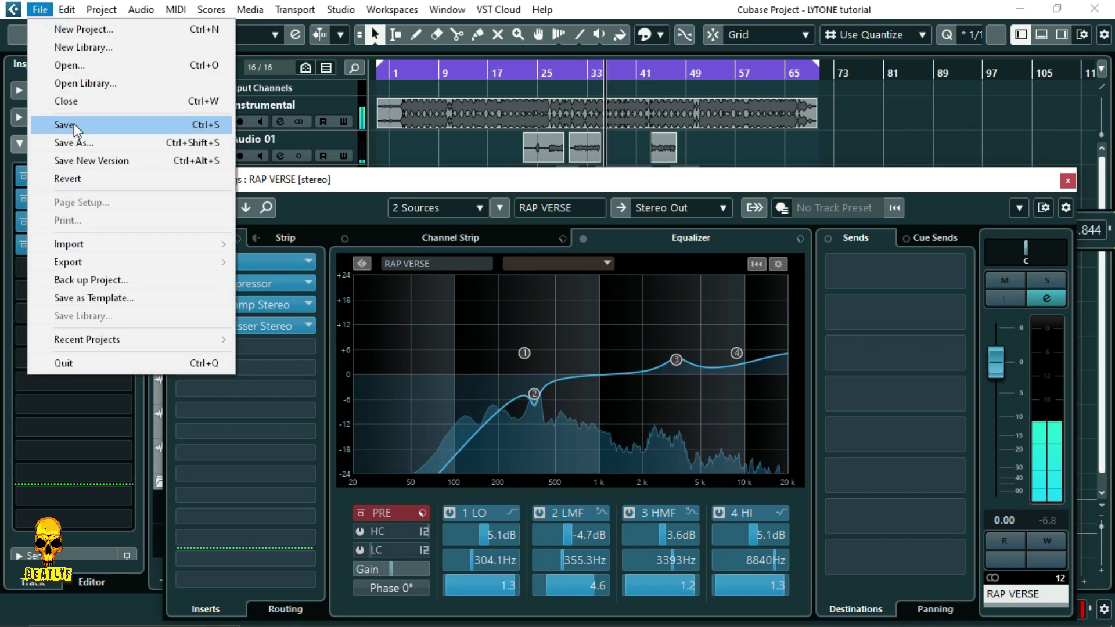
{"action": "left_click", "coordinate": [74, 123]}
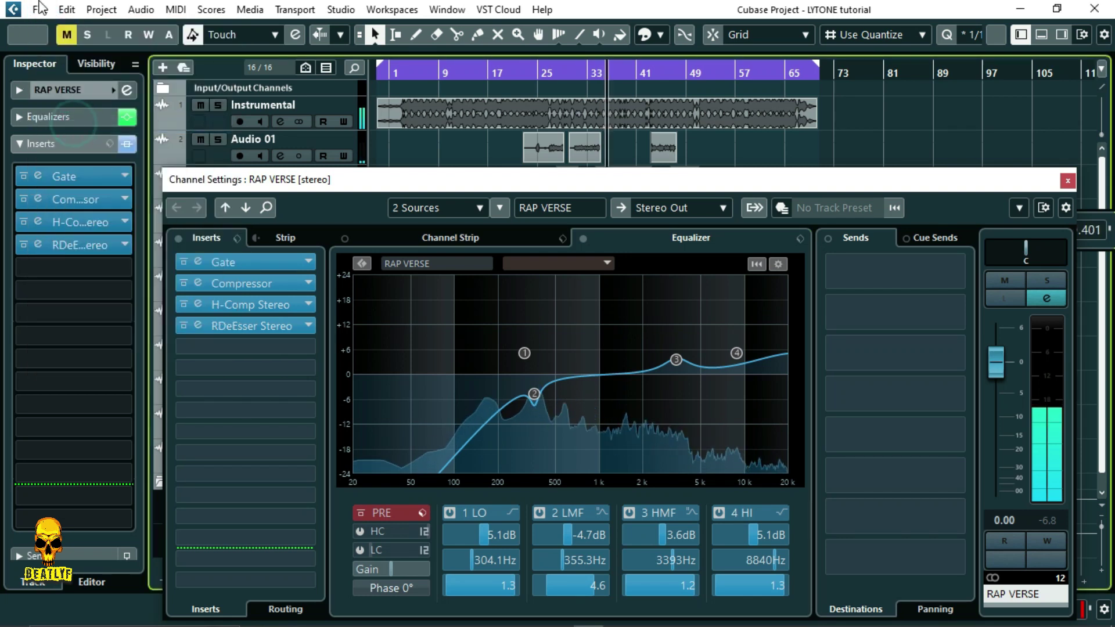
{"action": "left_click", "coordinate": [1067, 181]}
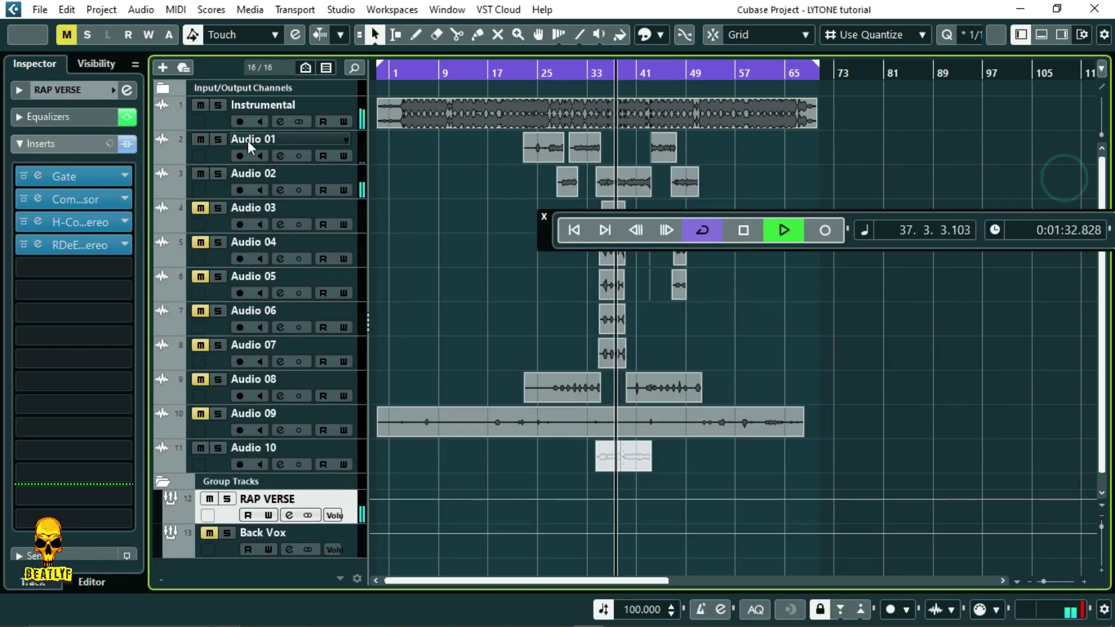
{"action": "key", "text": "space"}
- Mute the Instrumental, Audio 01, Audio 02 and RAP VERSE tracks, and select the unmuted Back Vox group
{"action": "left_click", "coordinate": [200, 105]}
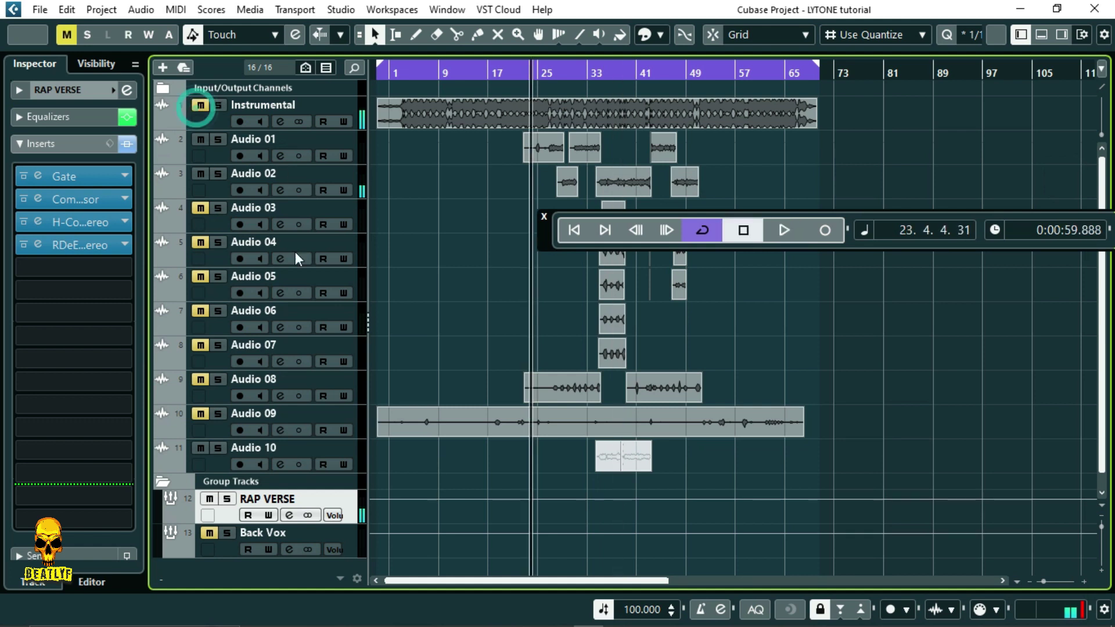
{"action": "left_click", "coordinate": [209, 499]}
{"action": "left_click", "coordinate": [223, 547]}
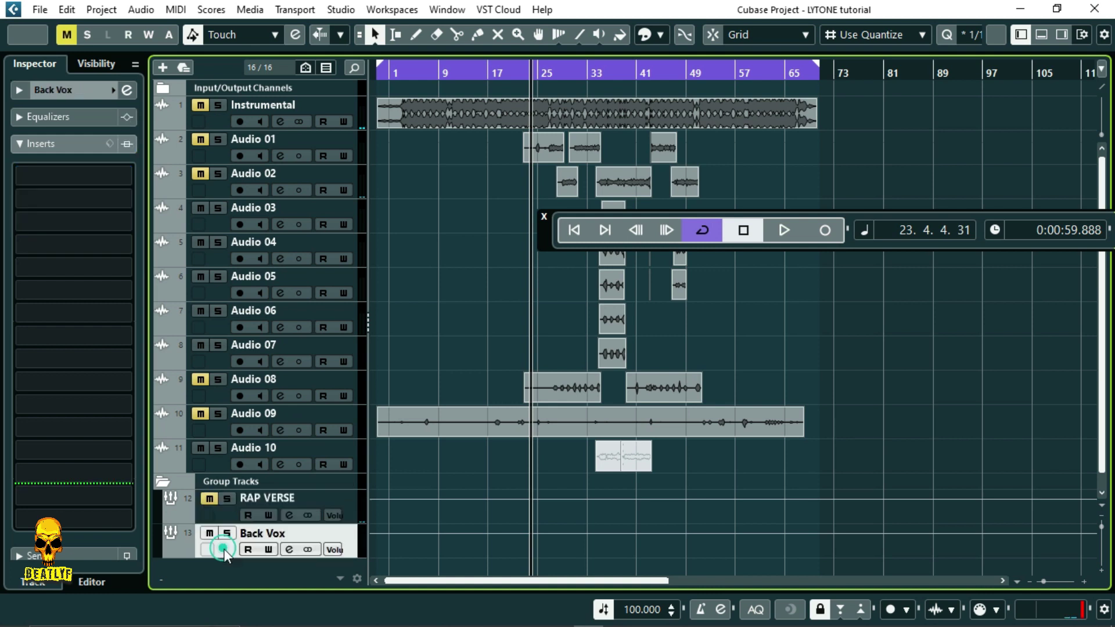
- Move the transport bar off the audio clips and audition the back vocals from about bar 35
{"action": "left_click_drag", "start_coordinate": [544, 240], "coordinate": [301, 546]}
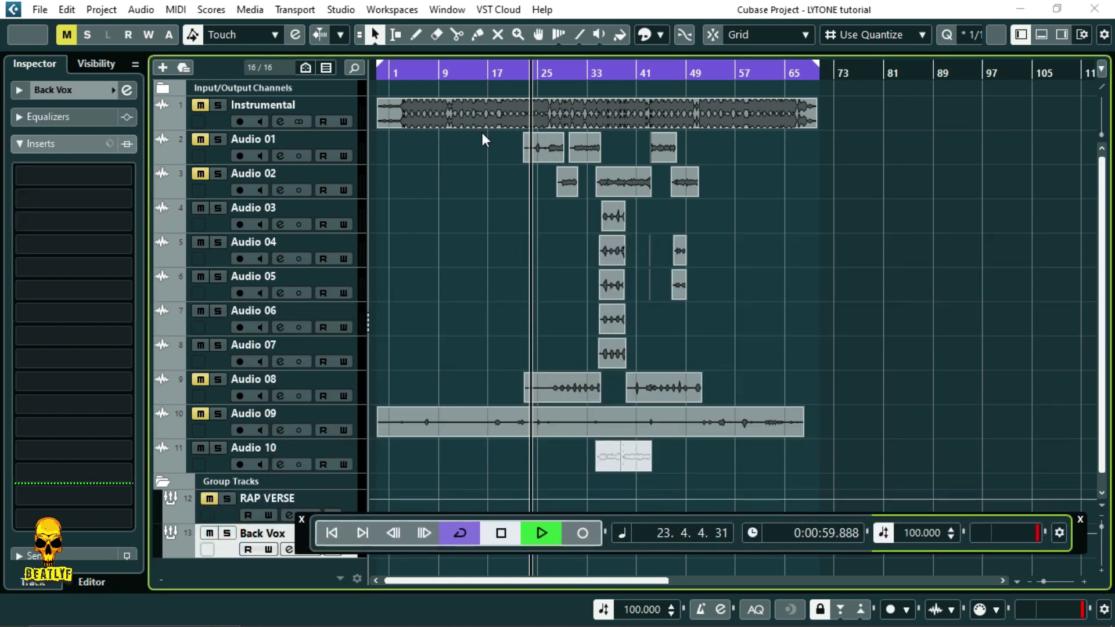
{"action": "key", "text": "space"}
{"action": "left_click", "coordinate": [606, 73]}
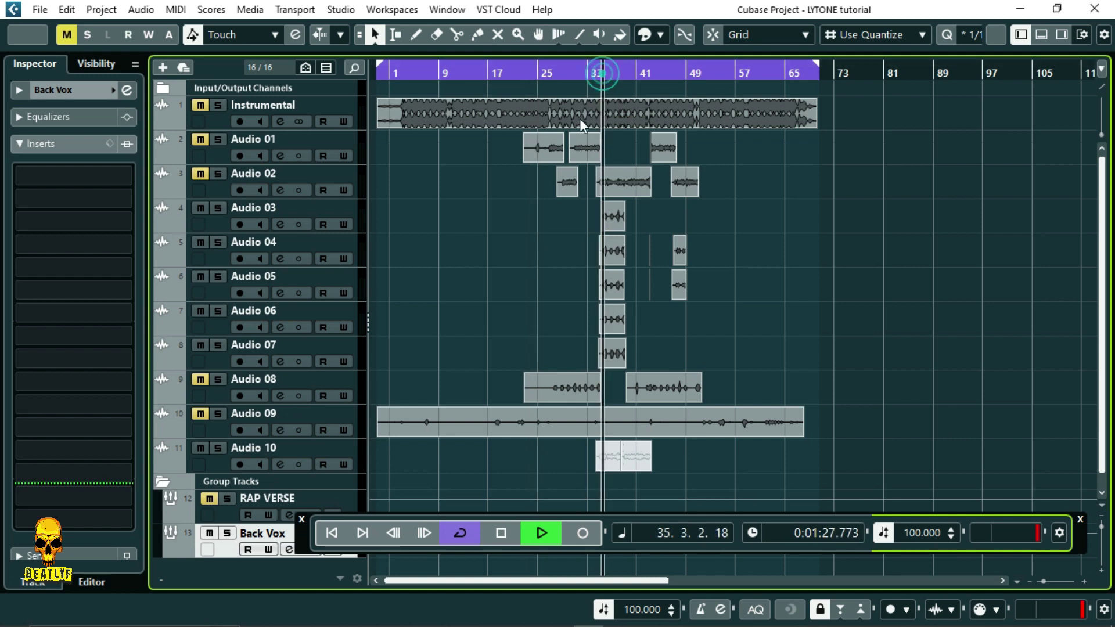
{"action": "key", "text": "space"}
- Insert the Dynamics plug-in Gate in the first insert slot of the Back Vox group
{"action": "left_click", "coordinate": [89, 177]}
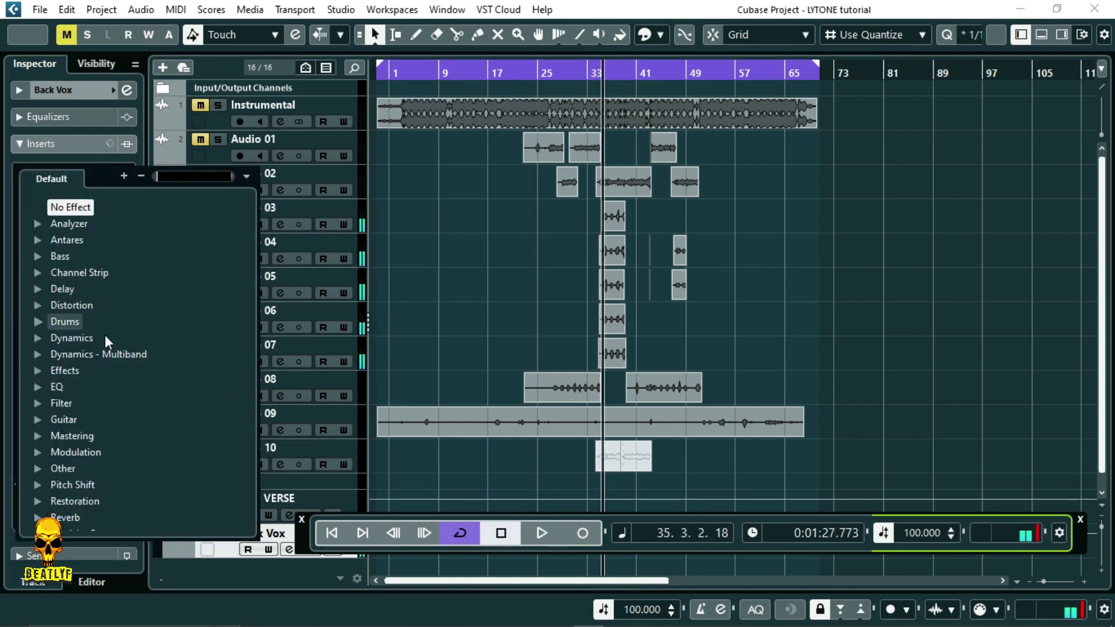
{"action": "left_click", "coordinate": [35, 337]}
{"action": "scroll", "coordinate": [93, 402], "scroll_direction": "down", "scroll_amount": 5}
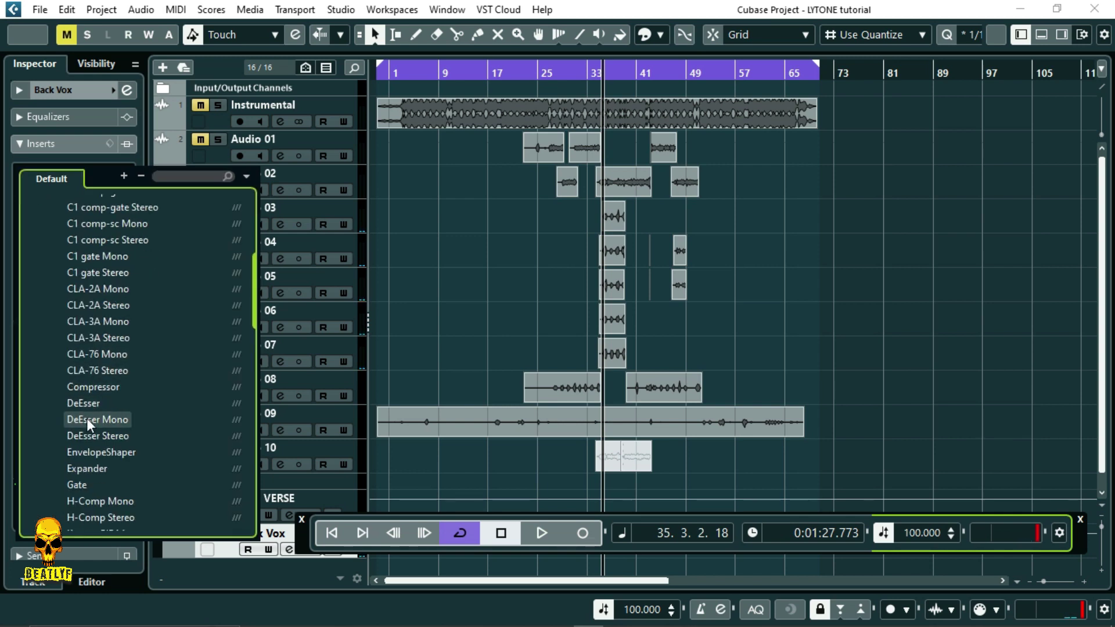
{"action": "left_click", "coordinate": [83, 482]}
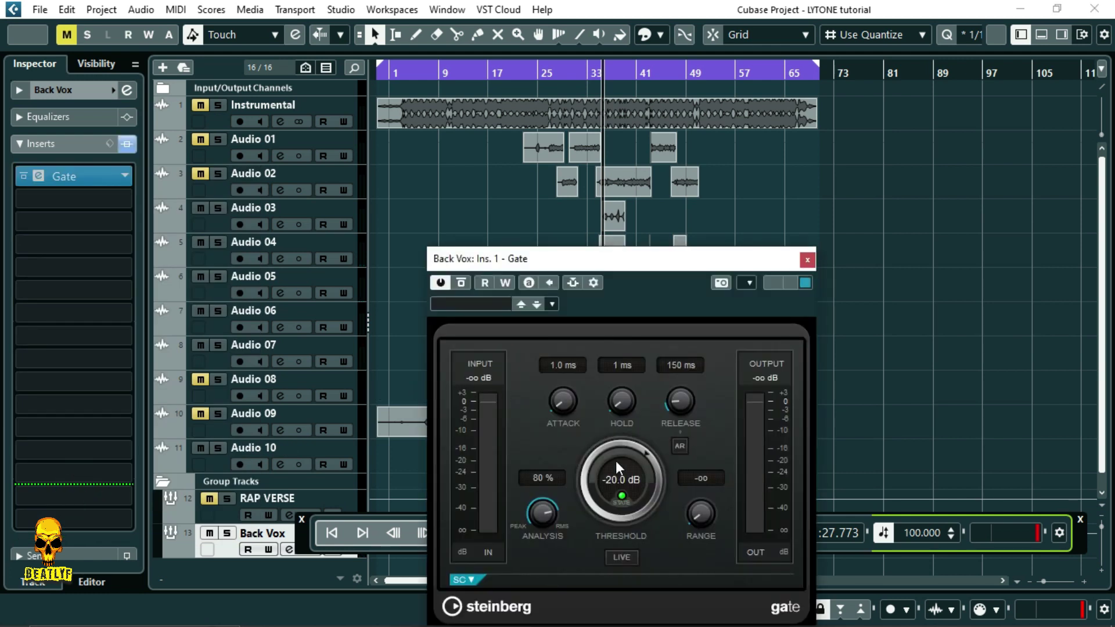
- Set the Back Vox gate's threshold to about -42.8 dB during playback, close its window and stop playback
{"action": "key", "text": "space"}
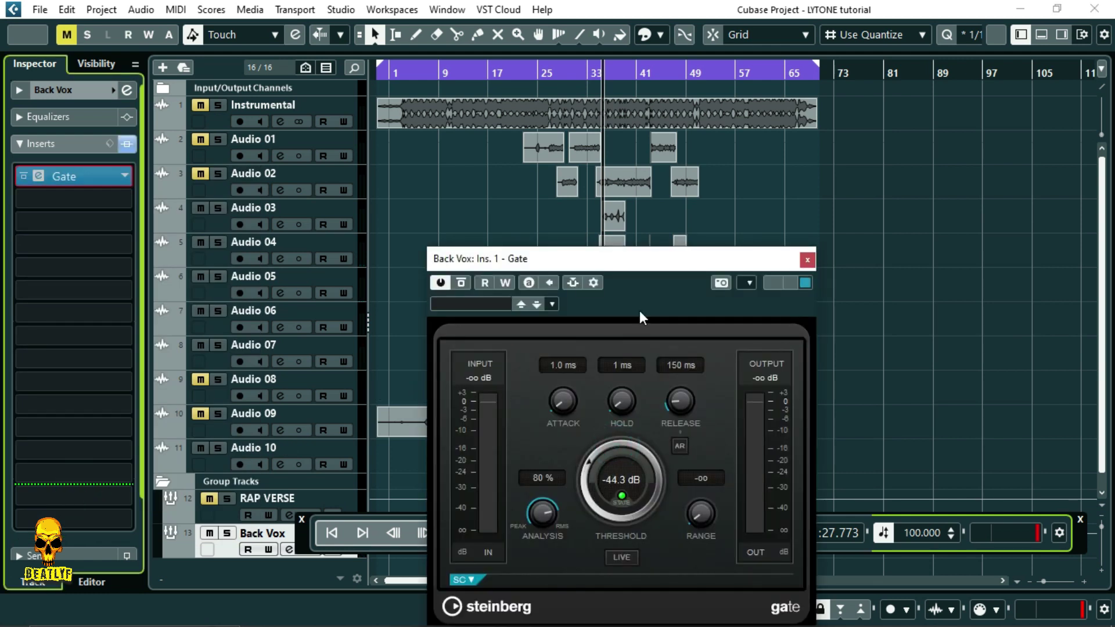
{"action": "left_click_drag", "start_coordinate": [590, 487], "coordinate": [591, 479]}
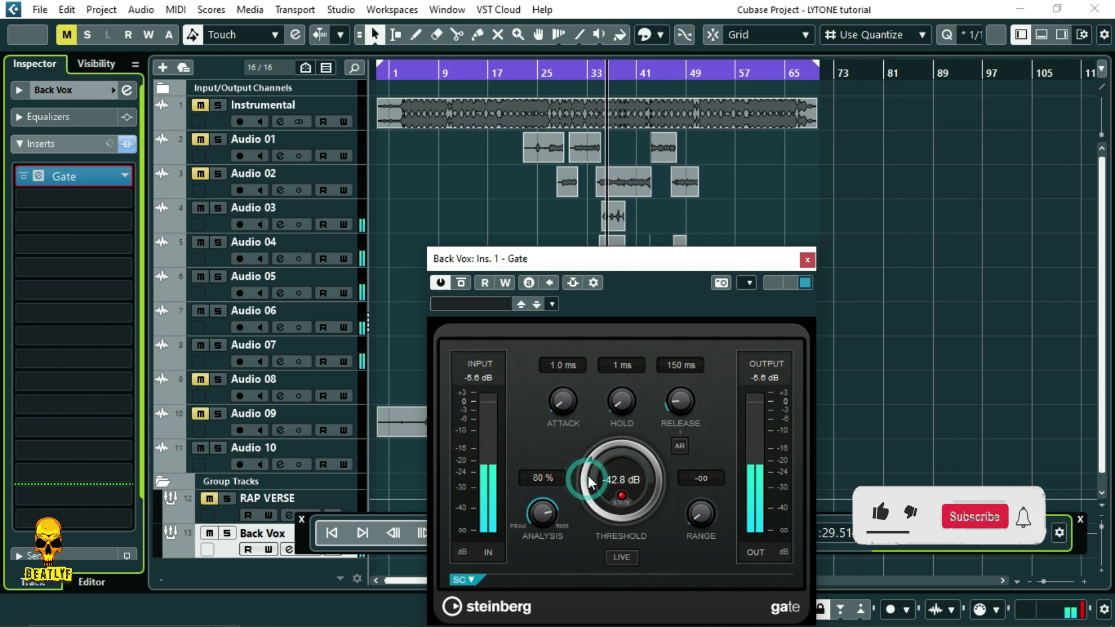
{"action": "left_click", "coordinate": [808, 260]}
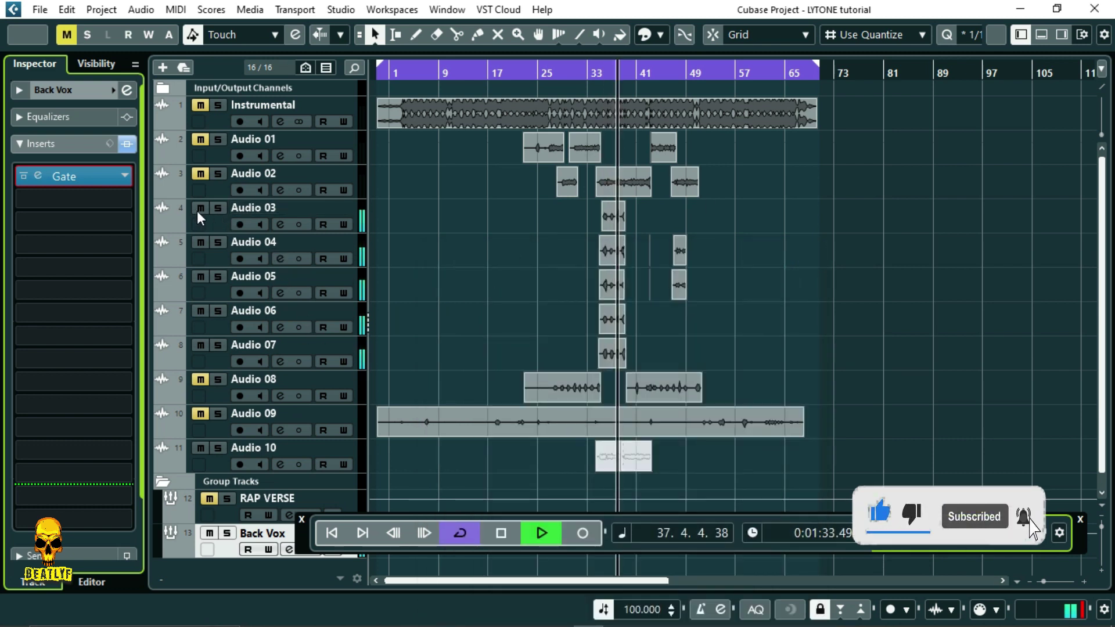
{"action": "key", "text": "space"}
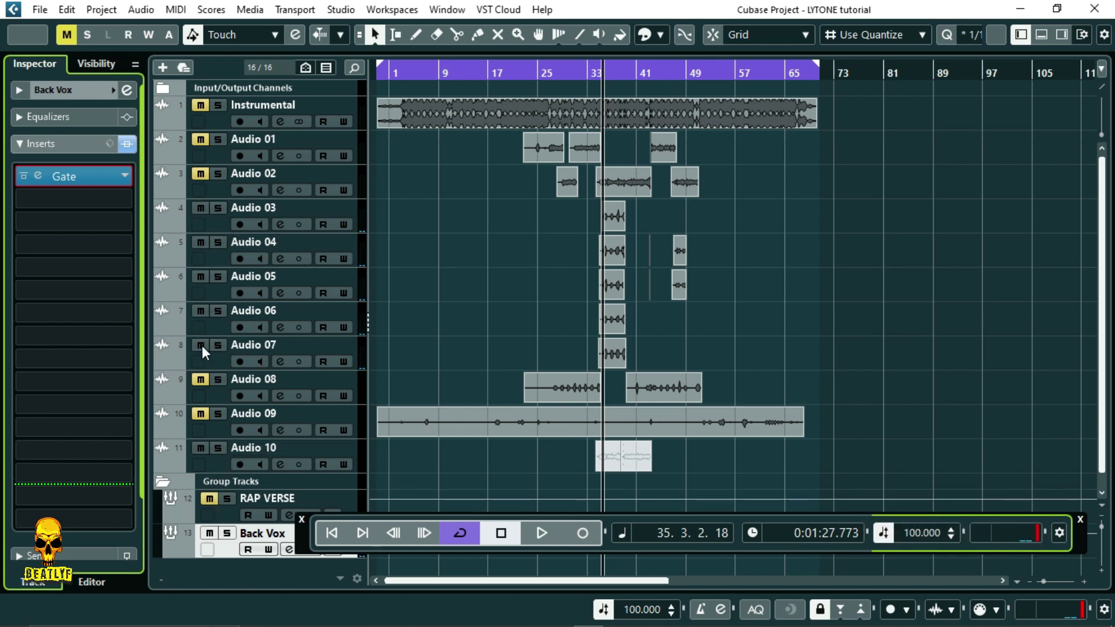
- Mute Audio 03 through Audio 07 and unmute the RAP VERSE group
{"action": "left_click", "coordinate": [201, 345]}
{"action": "left_click", "coordinate": [198, 311]}
{"action": "left_click", "coordinate": [201, 242]}
{"action": "left_click", "coordinate": [210, 499]}
- Play from about bar 34 with Audio 01, 02 and 03 unmuted and lower Audio 03's fader to -3.68
{"action": "left_click", "coordinate": [600, 73]}
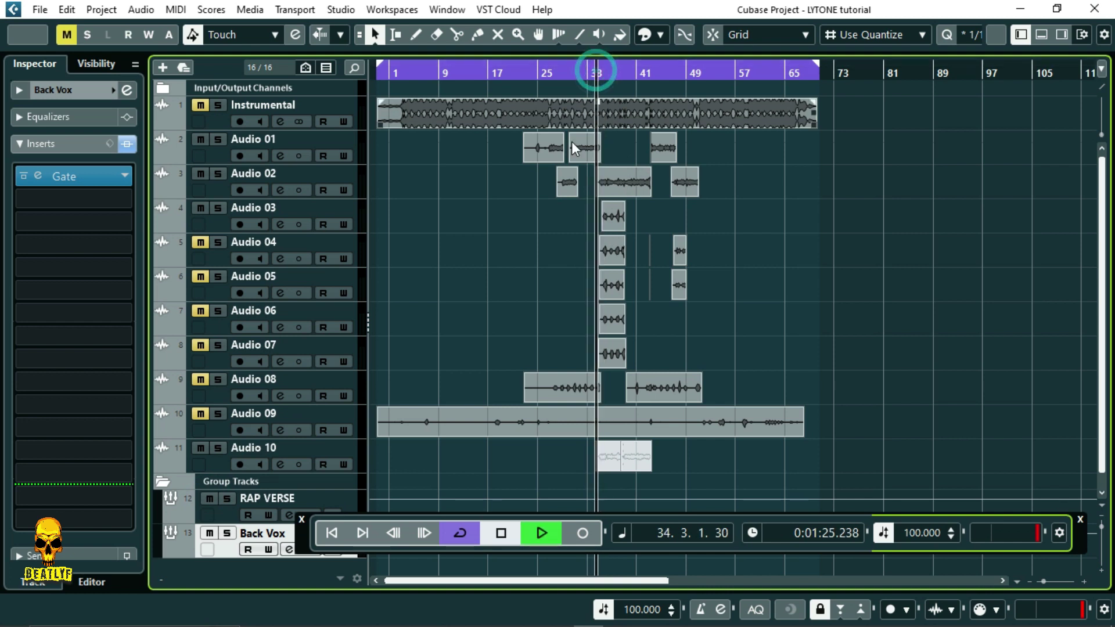
{"action": "key", "text": "space"}
{"action": "left_click", "coordinate": [221, 224]}
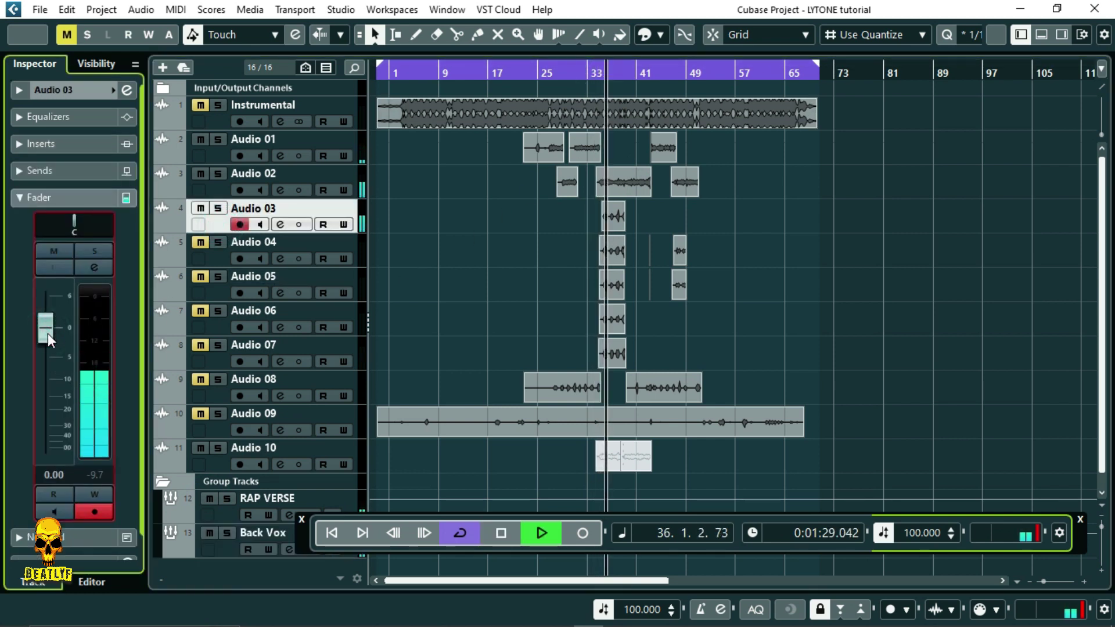
{"action": "left_click_drag", "start_coordinate": [47, 333], "coordinate": [45, 357]}
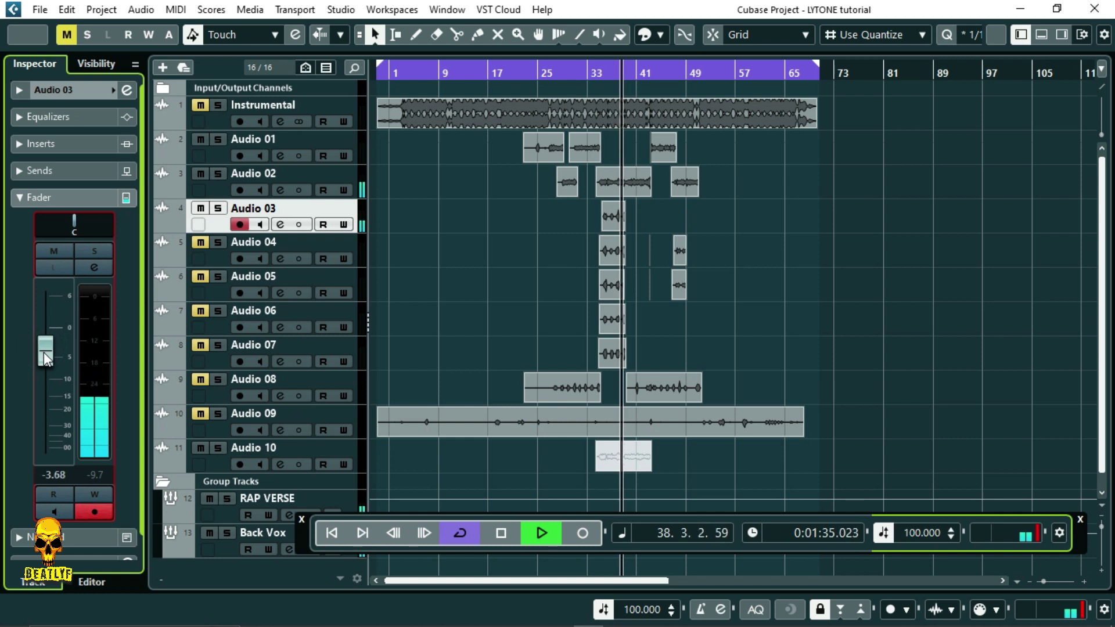
- Replay from about bar 35, mute Audio 01, Audio 02 and the RAP VERSE group, and stop playback
{"action": "left_click", "coordinate": [599, 72]}
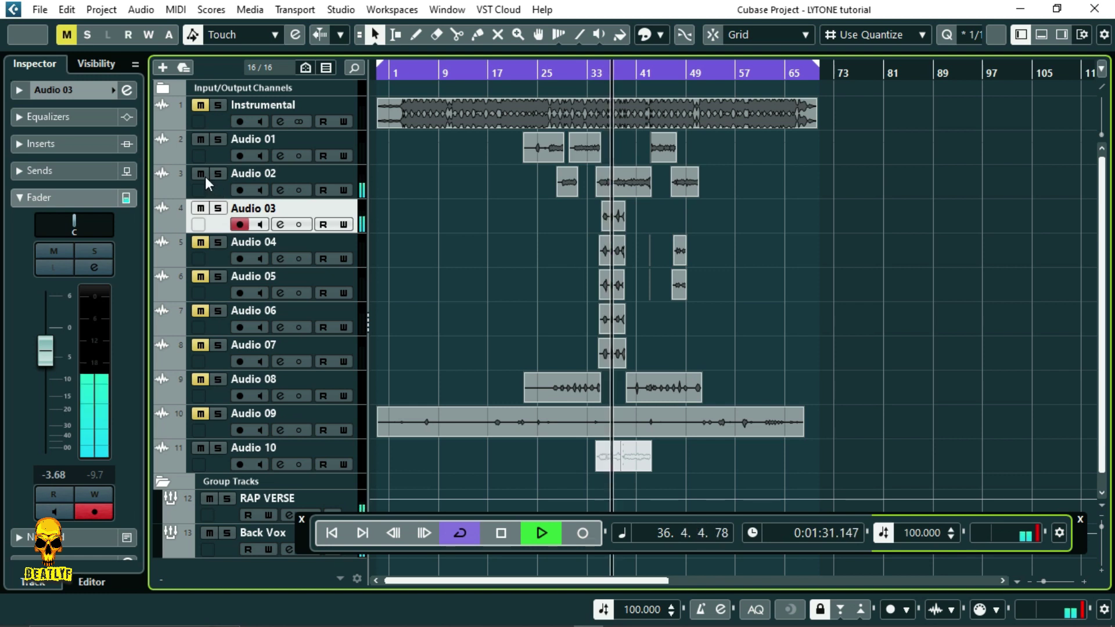
{"action": "left_click", "coordinate": [208, 498]}
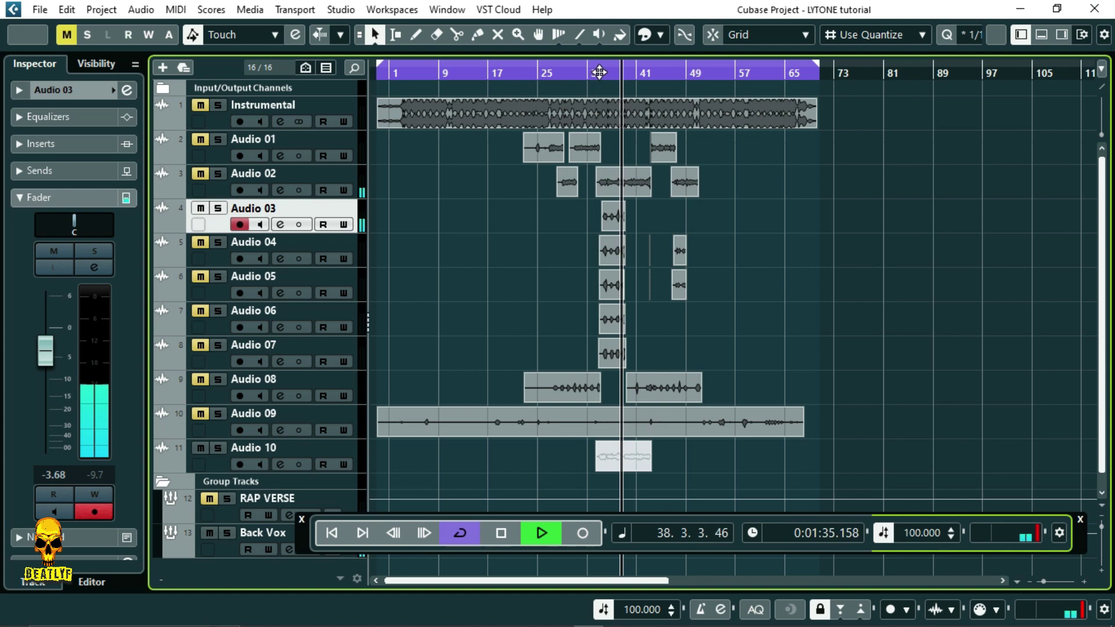
{"action": "key", "text": "space"}
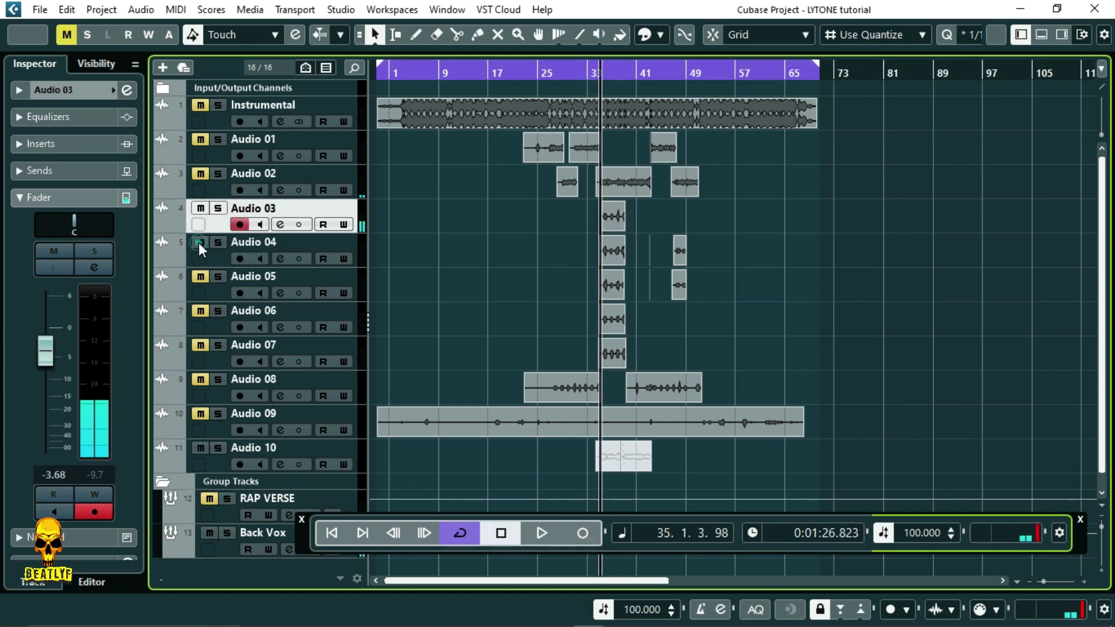
- Unmute Audio 04 and Audio 05, panning Audio 04 to R91 and Audio 05 to L98
{"action": "left_click", "coordinate": [200, 242]}
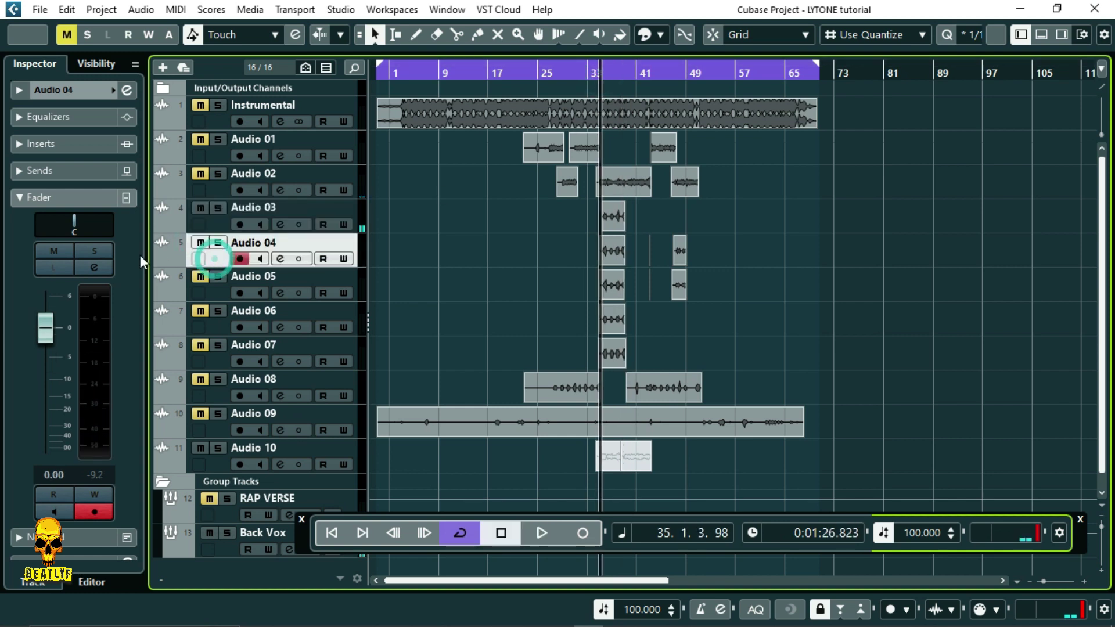
{"action": "left_click", "coordinate": [75, 223]}
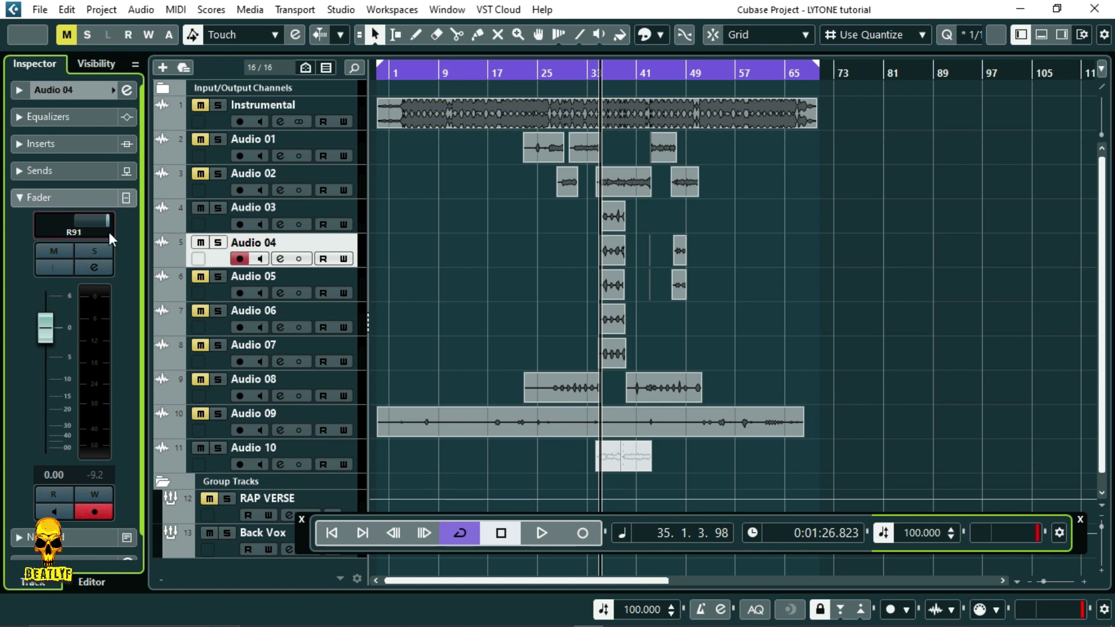
{"action": "left_click", "coordinate": [197, 280]}
{"action": "left_click", "coordinate": [217, 294]}
{"action": "left_click_drag", "start_coordinate": [77, 221], "coordinate": [46, 222]}
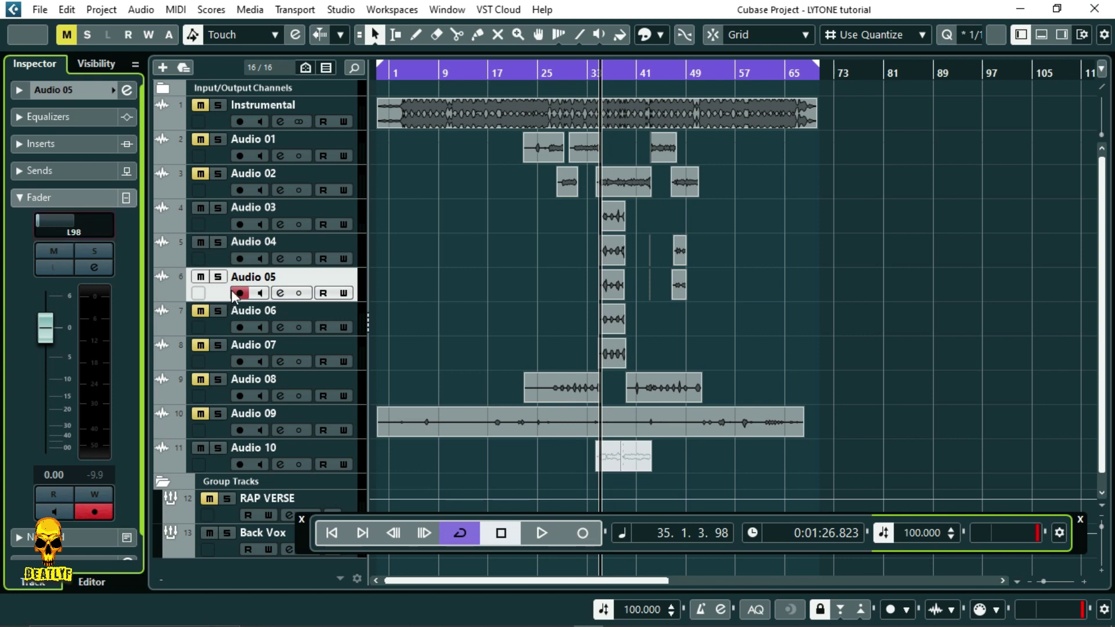
- Lower Audio 04's fader to -5.92 and Audio 05's to -2.32, and start playback
{"action": "left_click", "coordinate": [206, 258]}
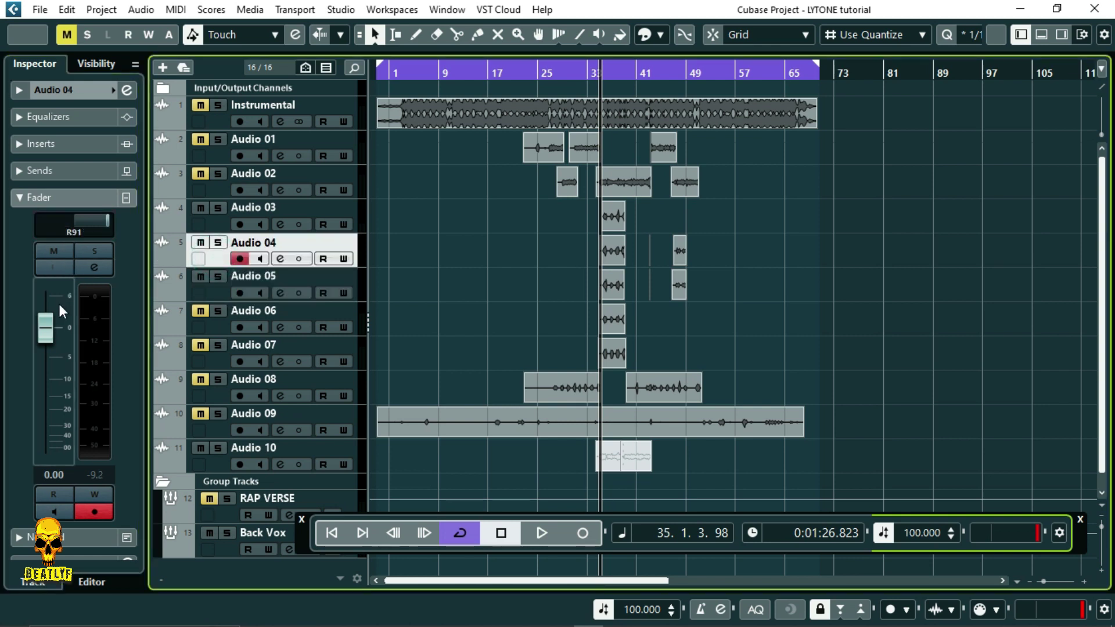
{"action": "left_click", "coordinate": [44, 329]}
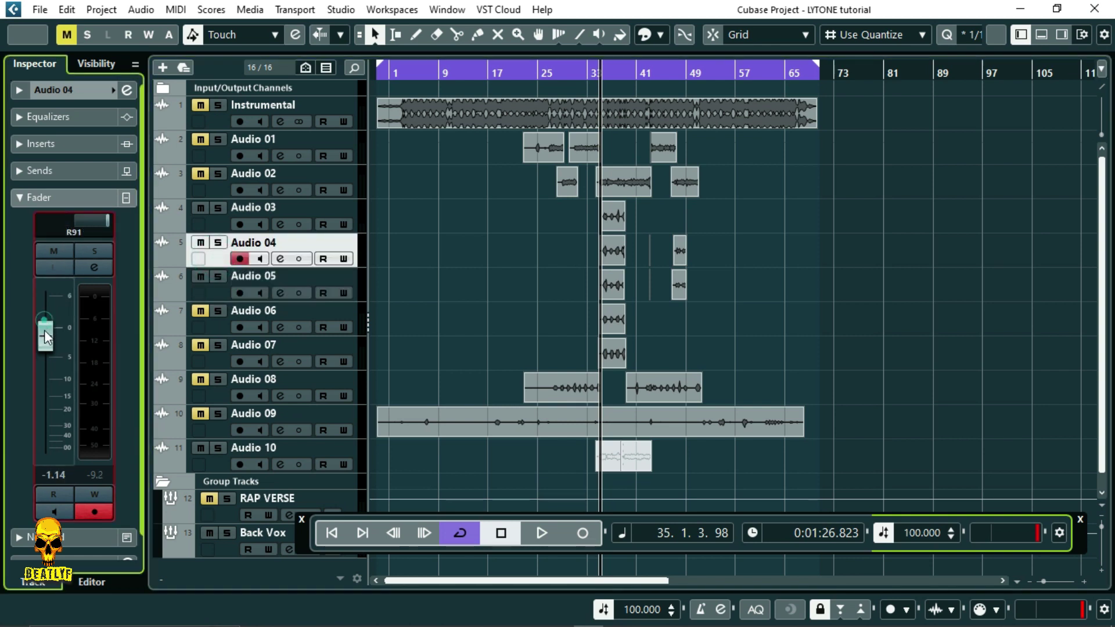
{"action": "left_click", "coordinate": [225, 287]}
{"action": "mouse_move", "coordinate": [61, 329]}
{"action": "left_mouse_down"}
{"action": "mouse_move", "coordinate": [50, 359]}
{"action": "mouse_move", "coordinate": [50, 346]}
{"action": "left_mouse_up"}
{"action": "key", "text": "space"}
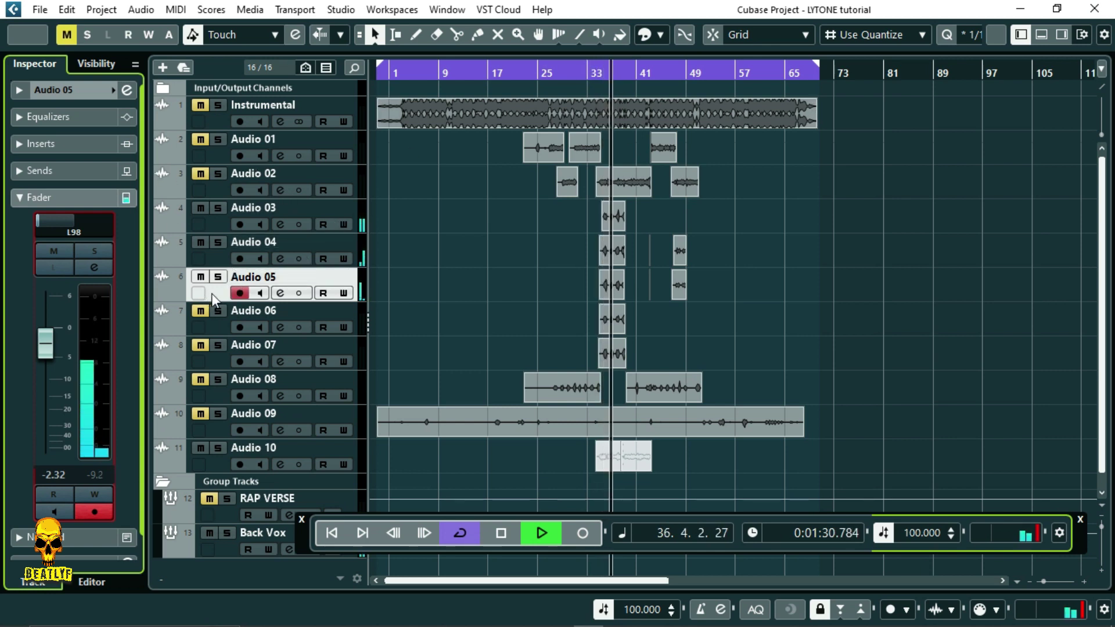
- Raise Audio 04's fader to about -2.75, comparing its level with Audio 05
{"action": "left_click", "coordinate": [211, 260]}
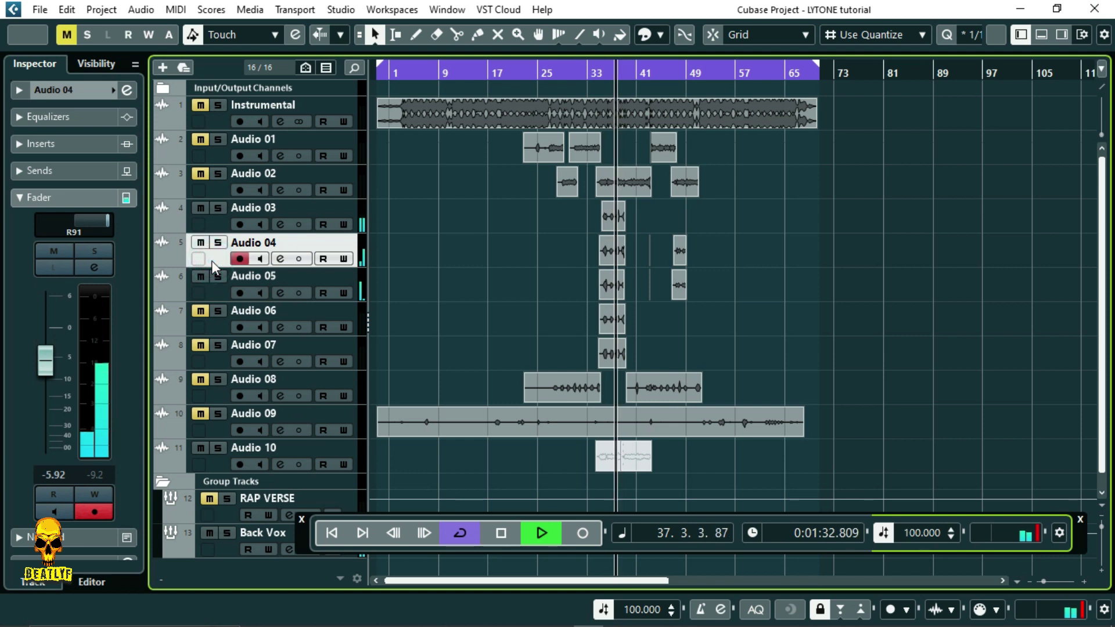
{"action": "left_click_drag", "start_coordinate": [44, 362], "coordinate": [47, 355]}
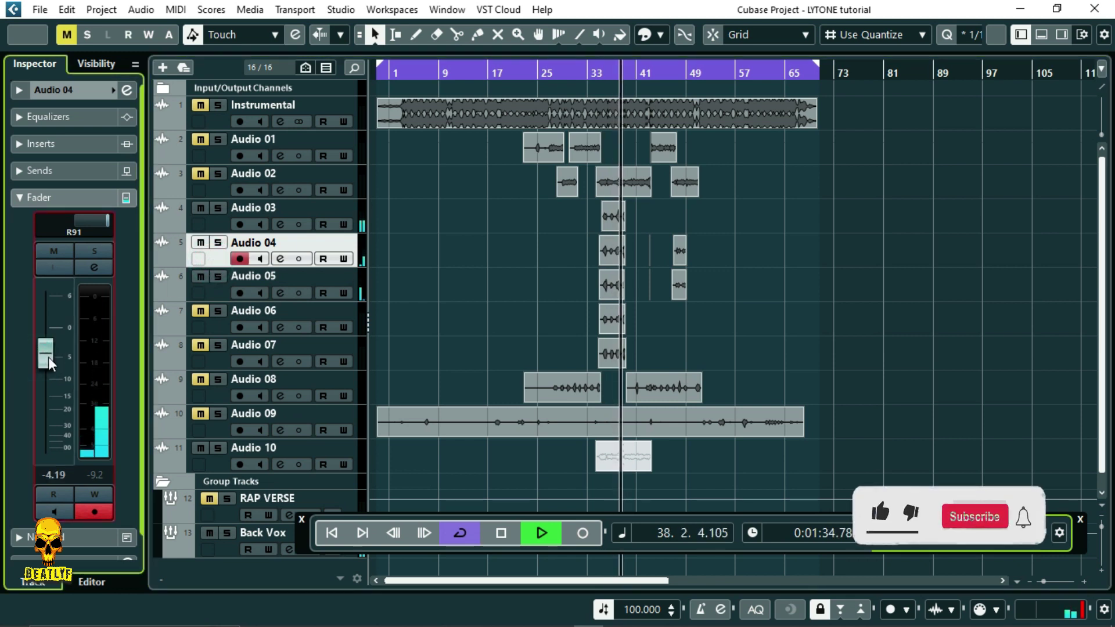
{"action": "left_click", "coordinate": [207, 291]}
{"action": "key", "text": "space"}
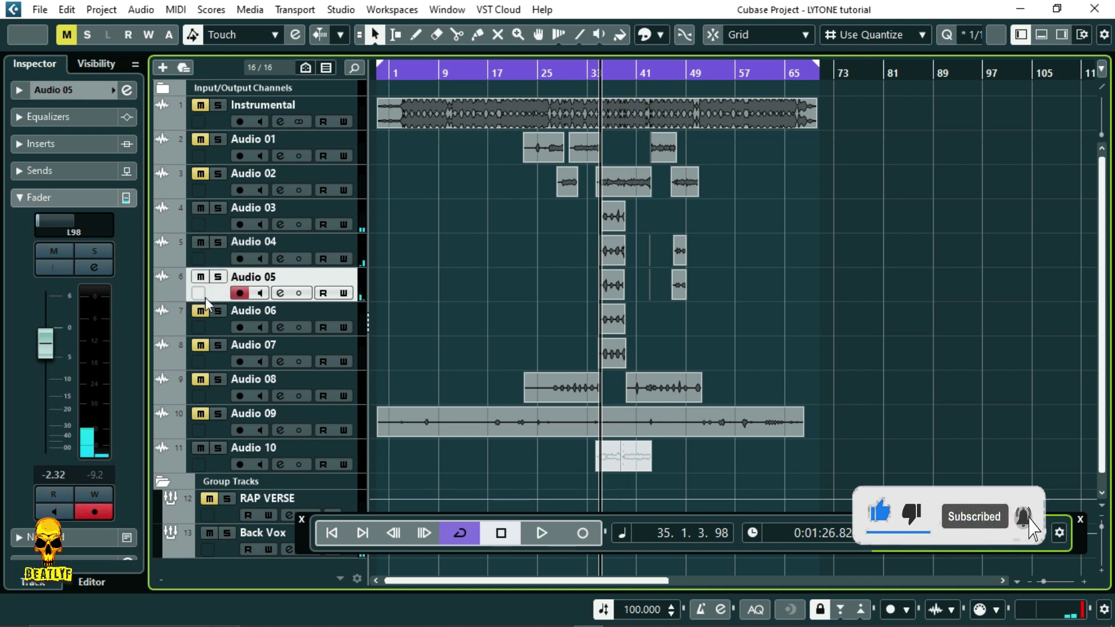
{"action": "left_click", "coordinate": [216, 261]}
{"action": "left_click", "coordinate": [50, 352]}
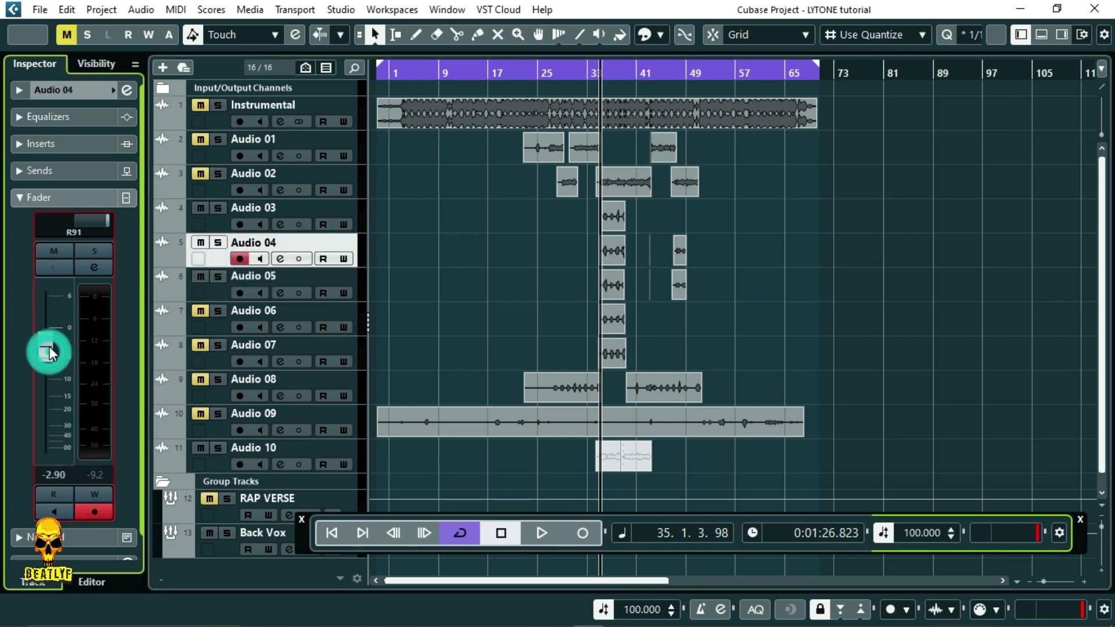
- Replay the panned back vocals, save the project during playback and stop with Audio 05 selected
{"action": "key", "text": "space"}
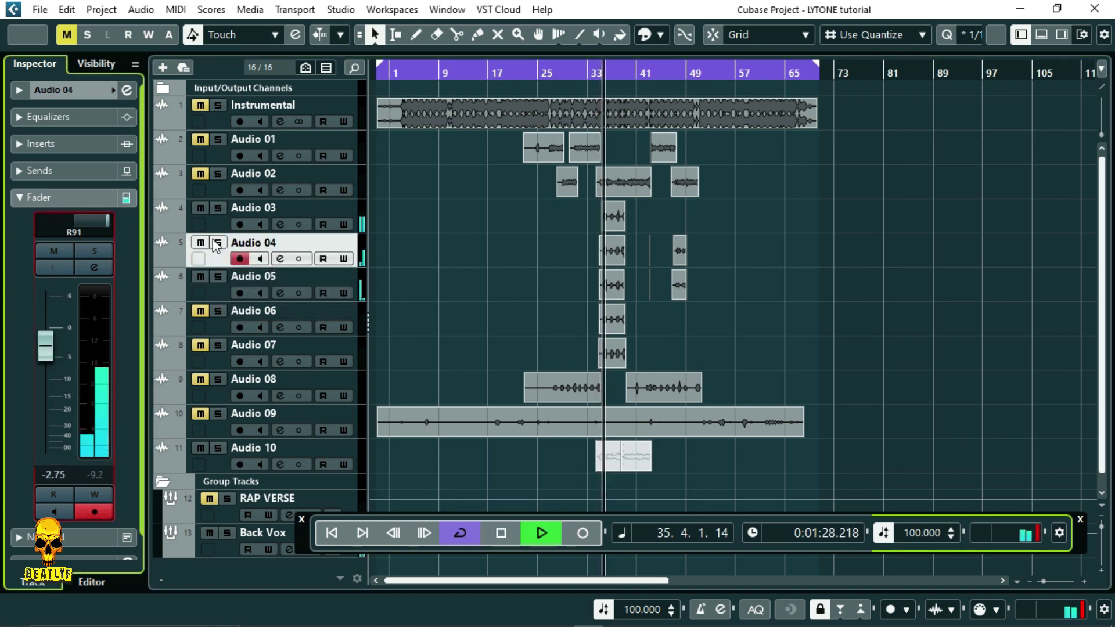
{"action": "left_click", "coordinate": [40, 10]}
{"action": "left_click", "coordinate": [68, 125]}
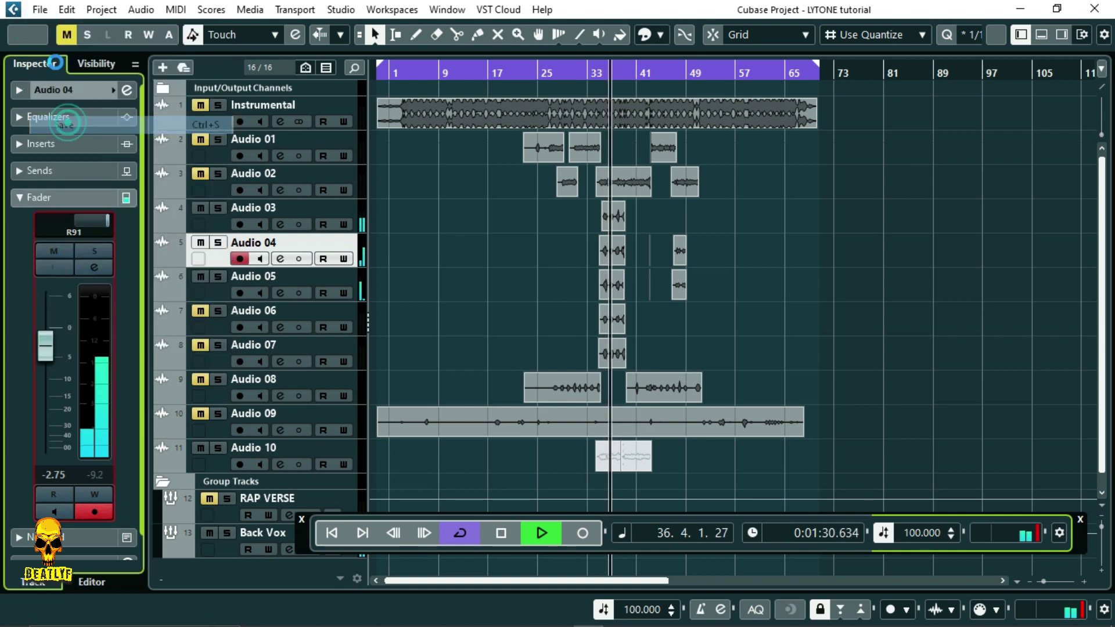
{"action": "left_click", "coordinate": [219, 292]}
{"action": "key", "text": "space"}
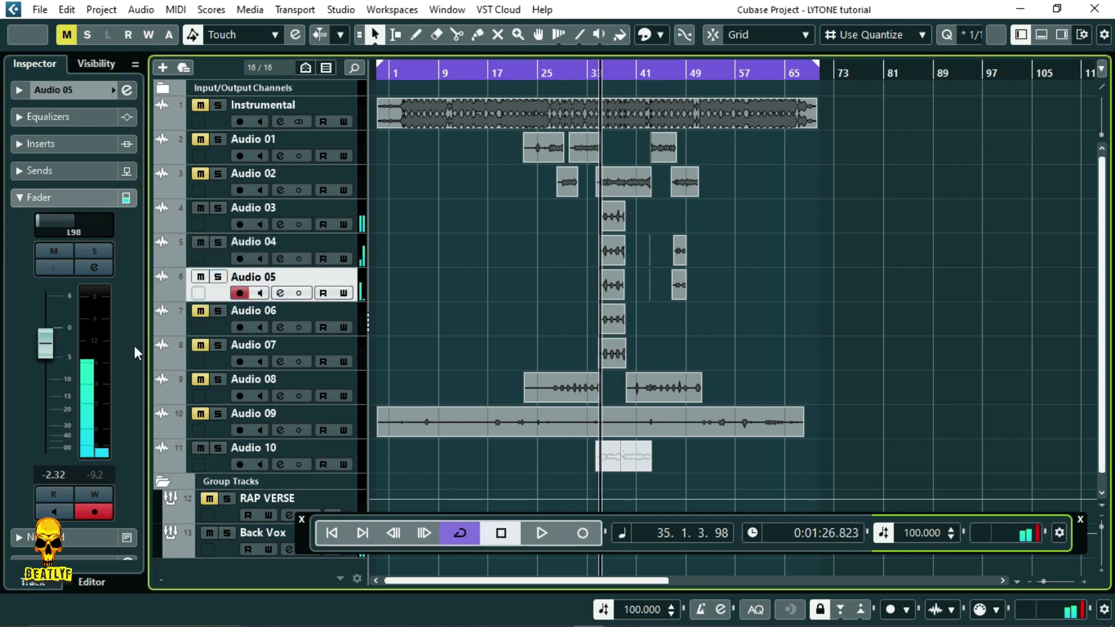
- Unmute Audio 06 and Audio 07, panning Audio 06 to R72 and Audio 07 to L72
{"action": "left_click", "coordinate": [214, 260]}
{"action": "left_click", "coordinate": [213, 291]}
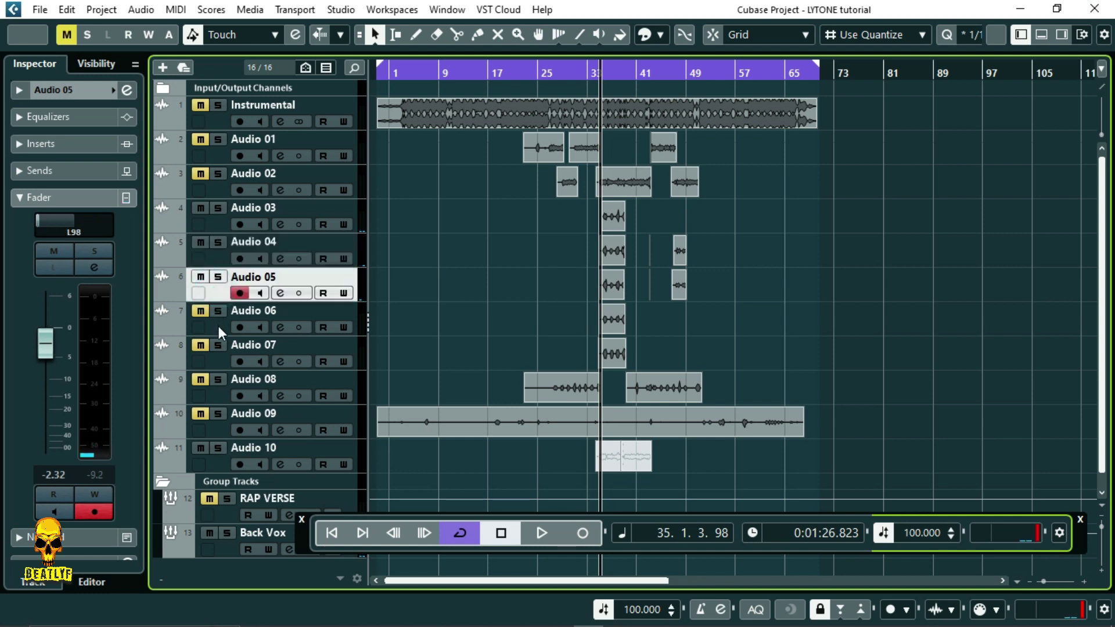
{"action": "left_click", "coordinate": [218, 326]}
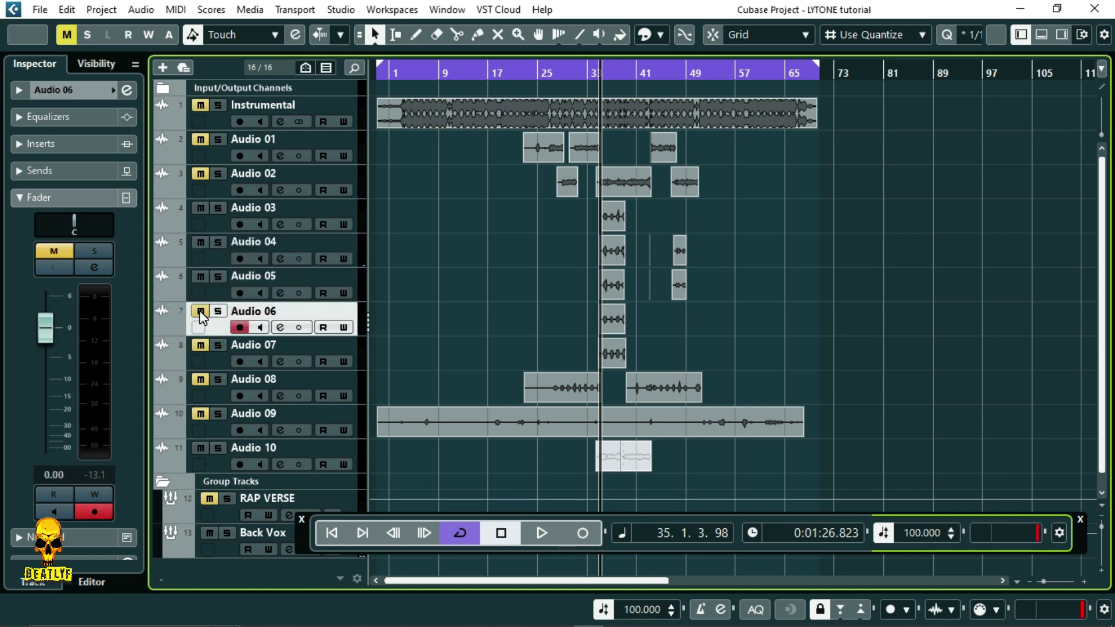
{"action": "left_click", "coordinate": [201, 314]}
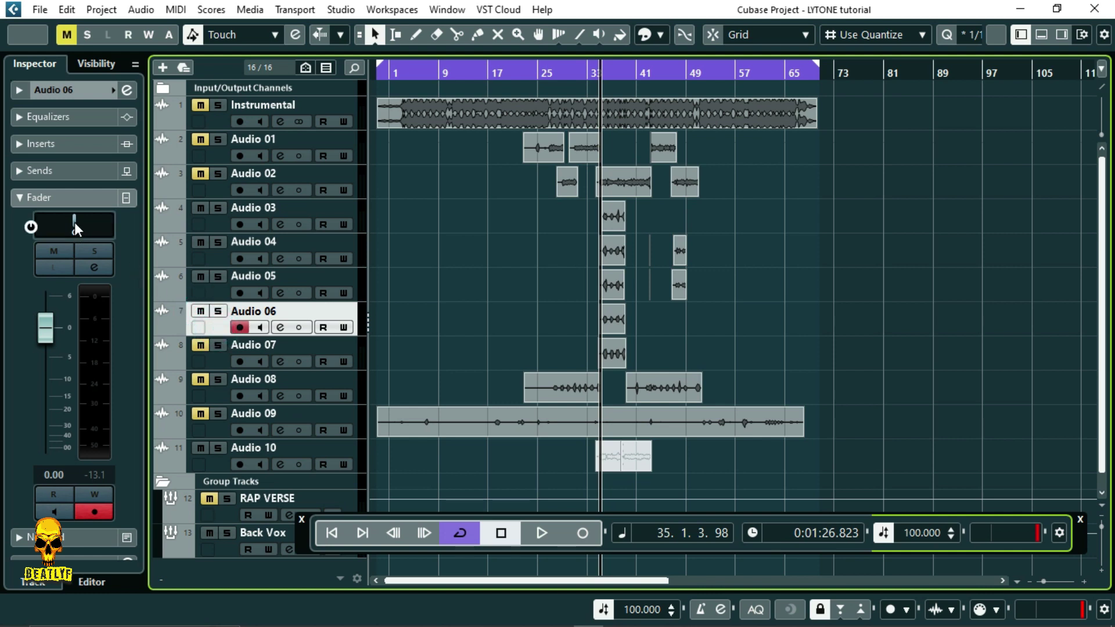
{"action": "left_click_drag", "start_coordinate": [75, 229], "coordinate": [110, 229]}
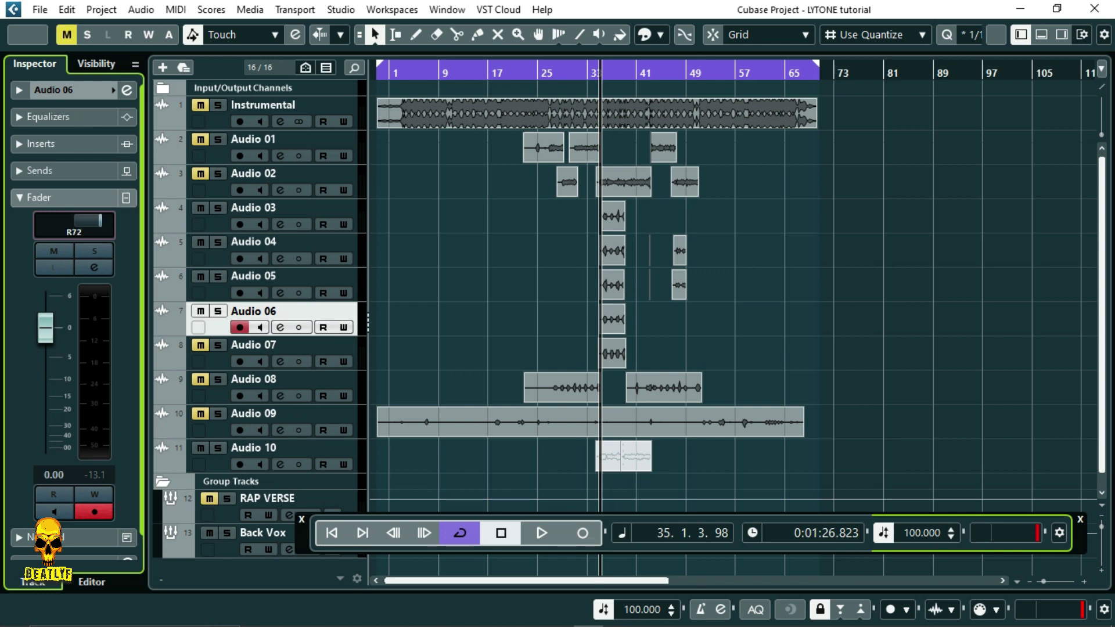
{"action": "left_click", "coordinate": [200, 344]}
{"action": "left_click", "coordinate": [216, 361]}
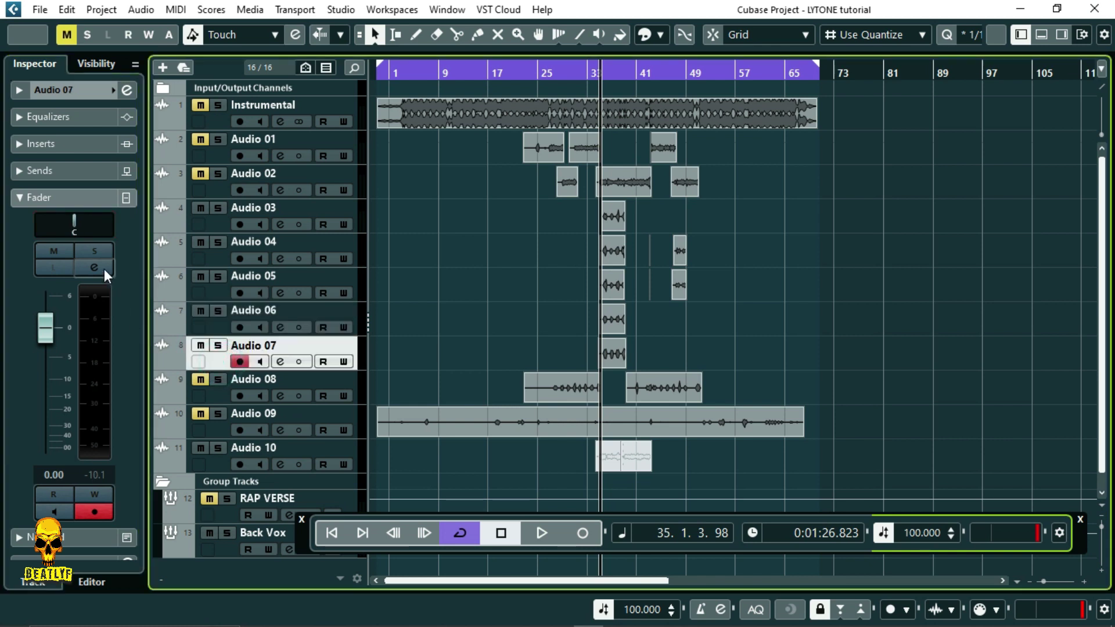
{"action": "left_click_drag", "start_coordinate": [75, 224], "coordinate": [56, 224]}
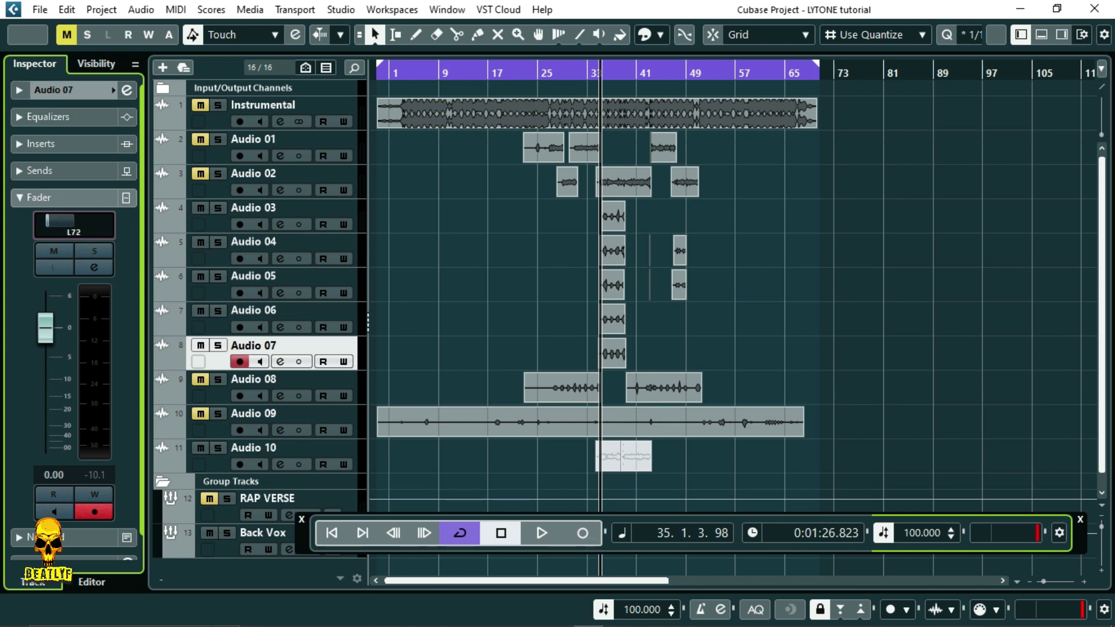
- Lower Audio 06's fader to -6.44 and Audio 07's fader to -6.27
{"action": "left_click", "coordinate": [215, 333]}
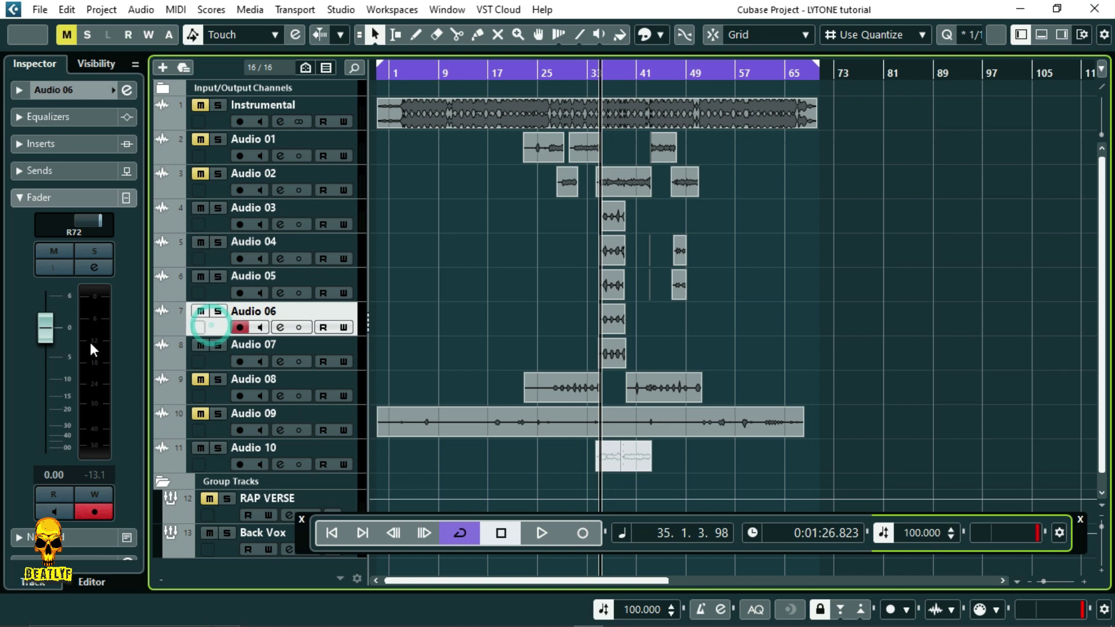
{"action": "left_click_drag", "start_coordinate": [41, 333], "coordinate": [45, 367]}
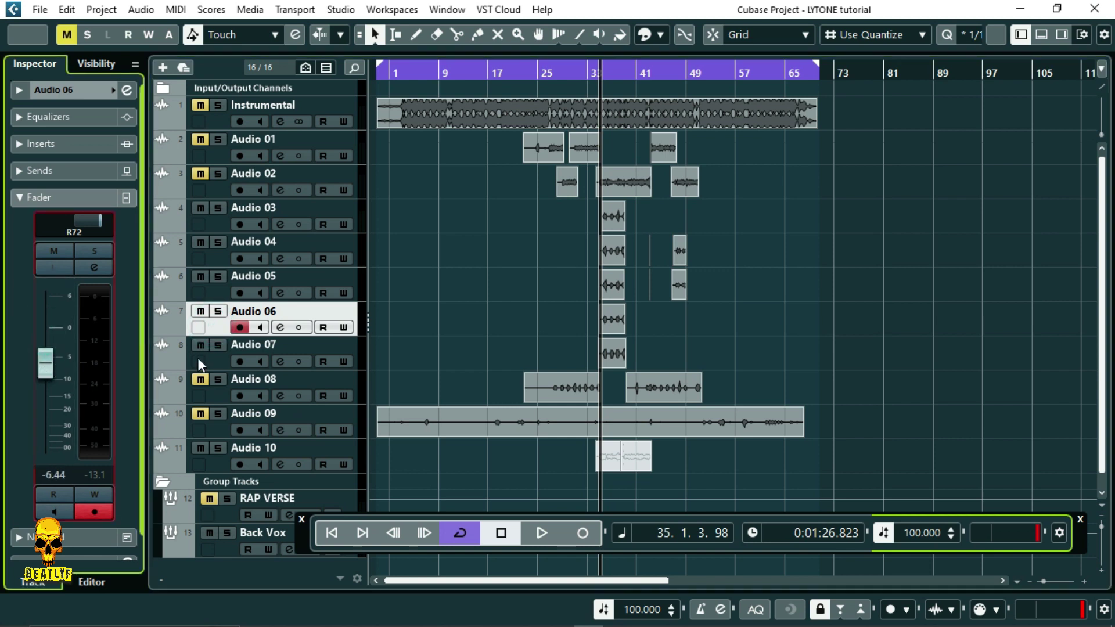
{"action": "left_click", "coordinate": [215, 356]}
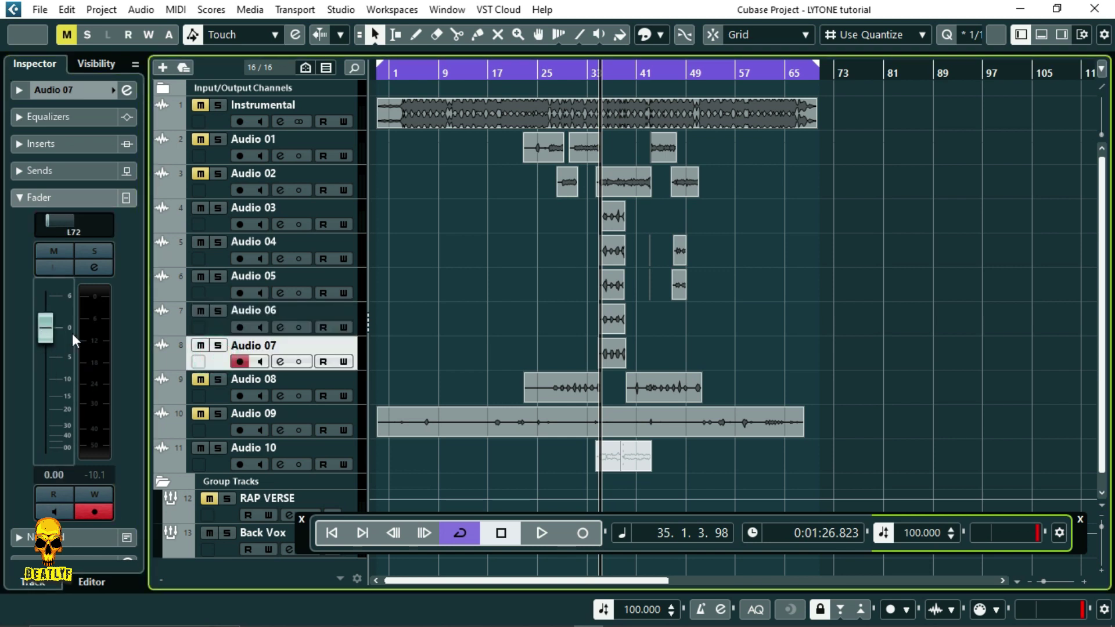
{"action": "left_click", "coordinate": [220, 326]}
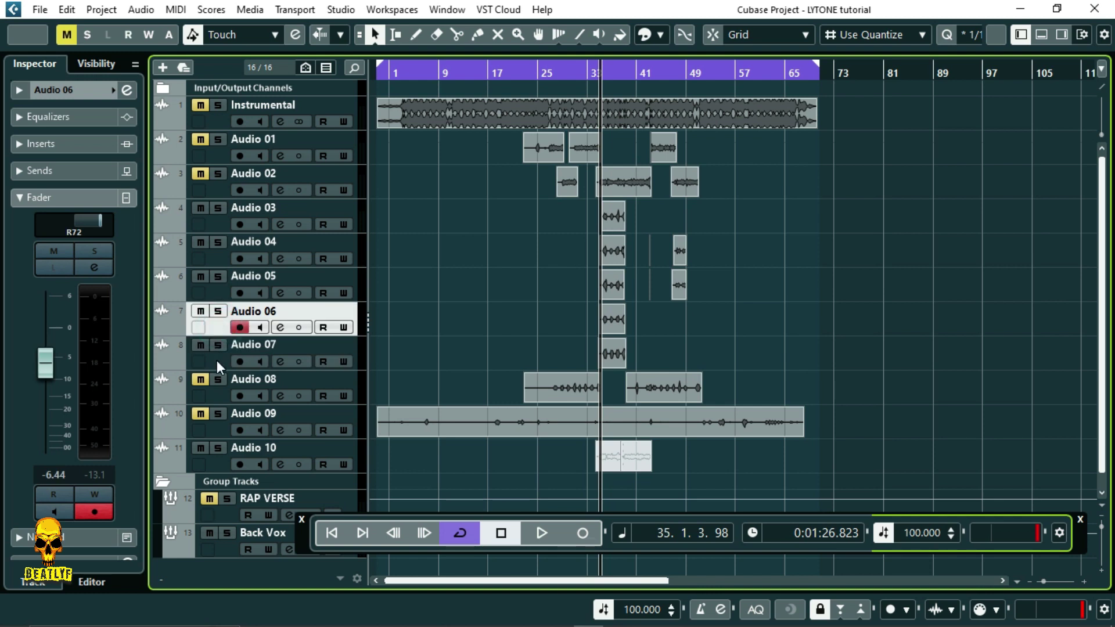
{"action": "left_click", "coordinate": [217, 360]}
{"action": "left_click_drag", "start_coordinate": [63, 344], "coordinate": [52, 369]}
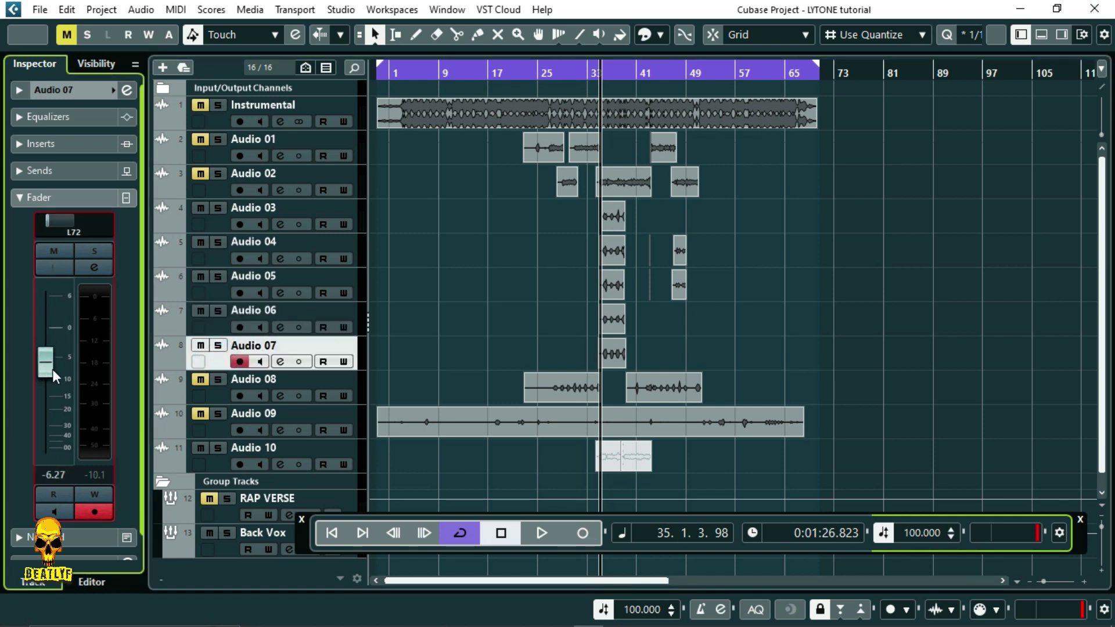
- During playback, mute Audio 07 and raise Audio 06's fader to -5.11, then stop playback
{"action": "key", "text": "space"}
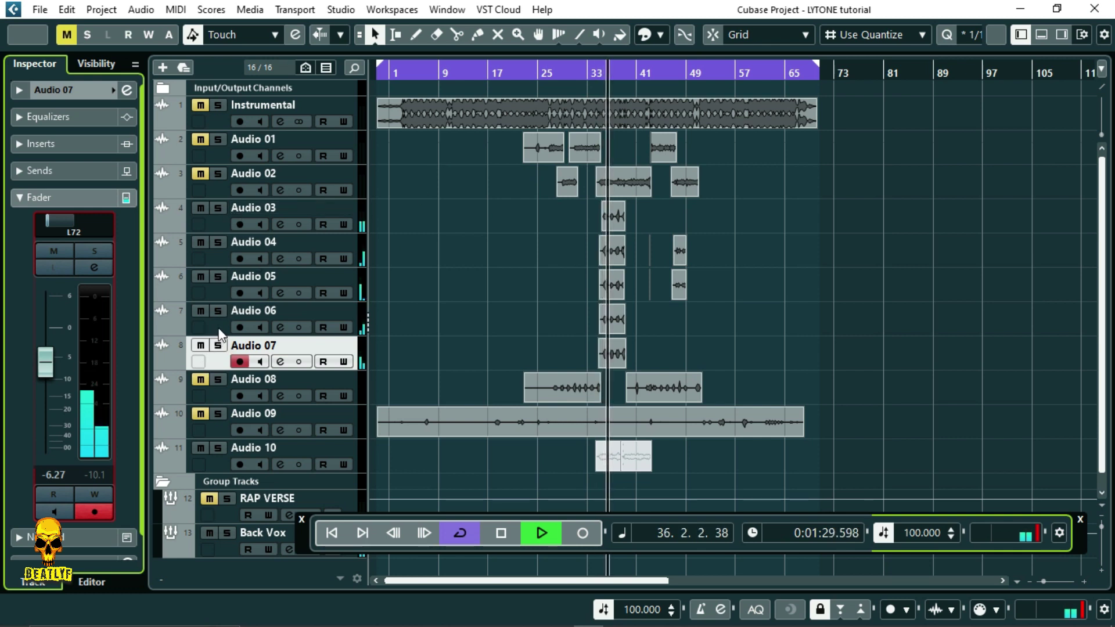
{"action": "left_click", "coordinate": [200, 345]}
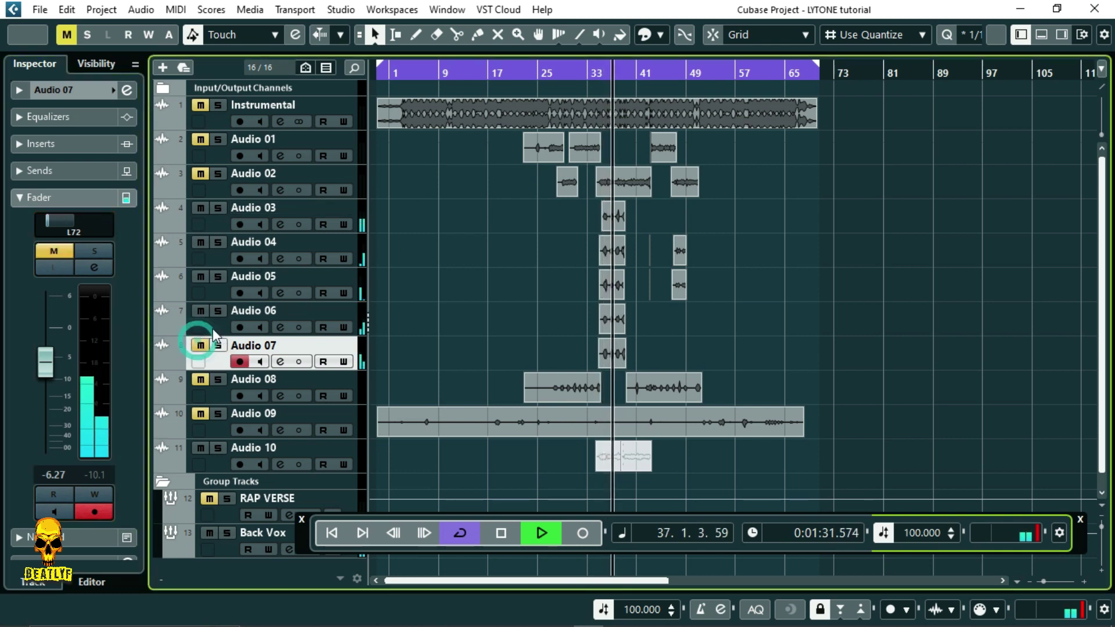
{"action": "left_click", "coordinate": [210, 326]}
{"action": "left_click_drag", "start_coordinate": [47, 365], "coordinate": [45, 360]}
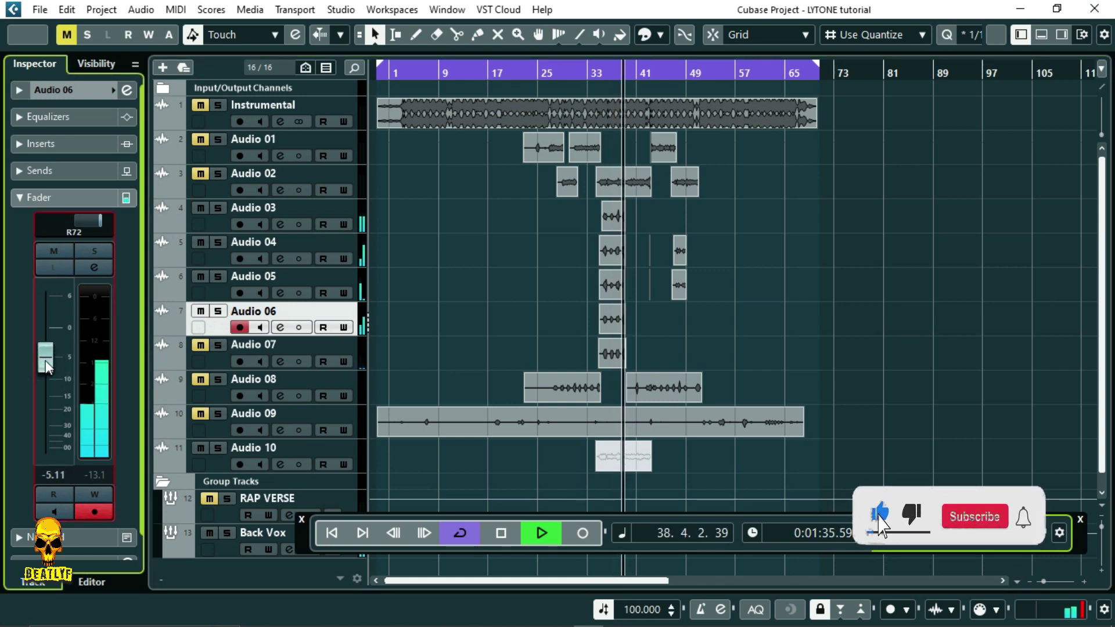
{"action": "key", "text": "space"}
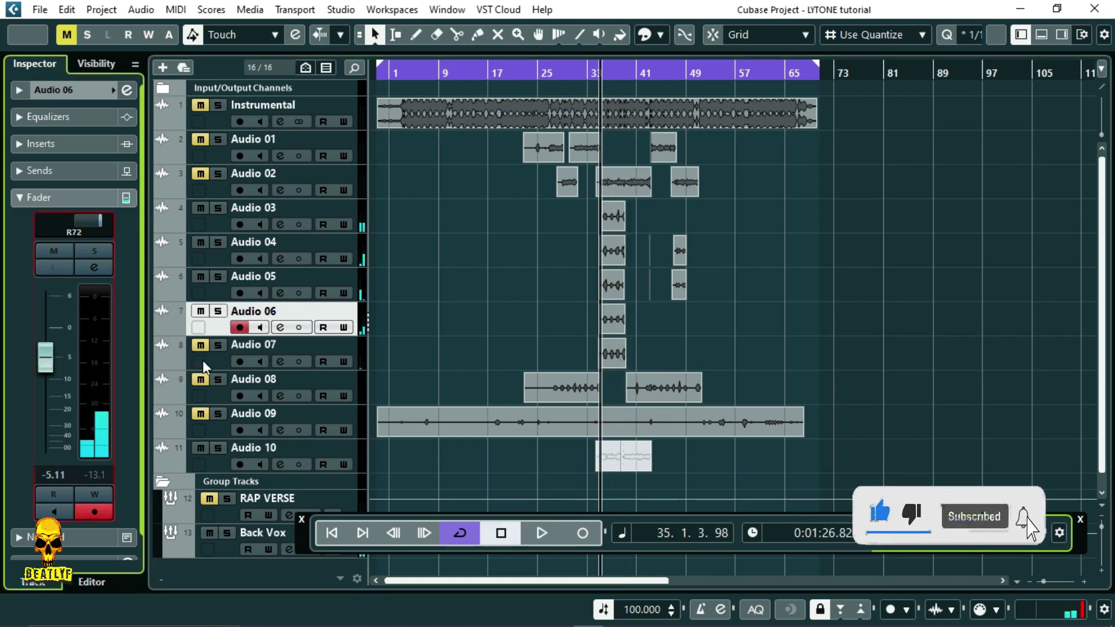
- Raise Audio 07's fader to -5.50 and unmute the track
{"action": "left_click", "coordinate": [214, 362]}
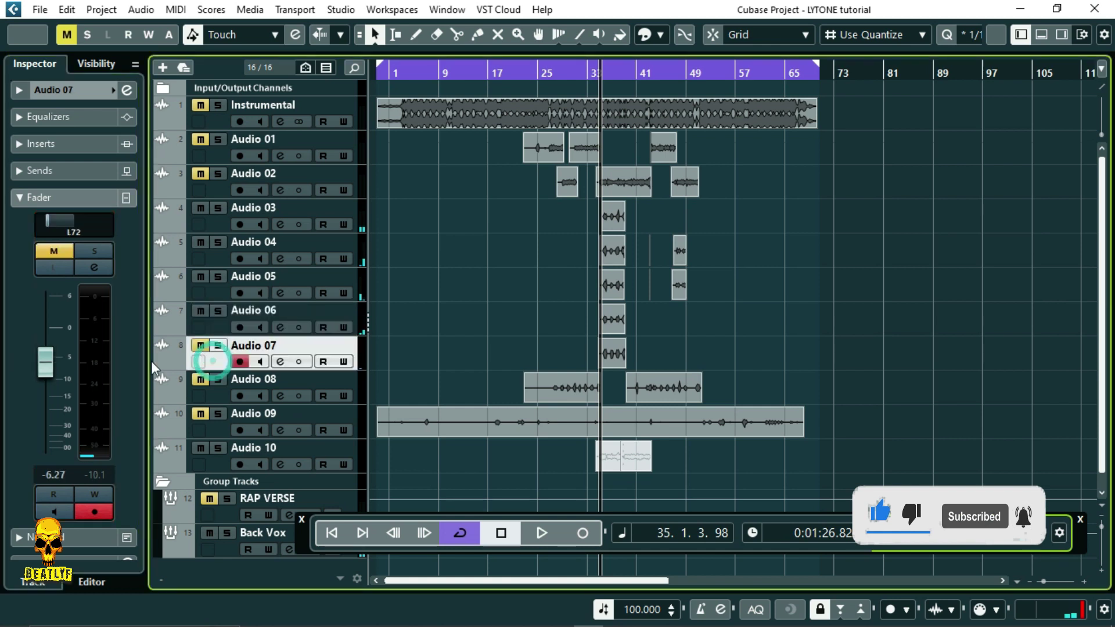
{"action": "left_click", "coordinate": [47, 367]}
{"action": "left_click_drag", "start_coordinate": [46, 367], "coordinate": [47, 367]}
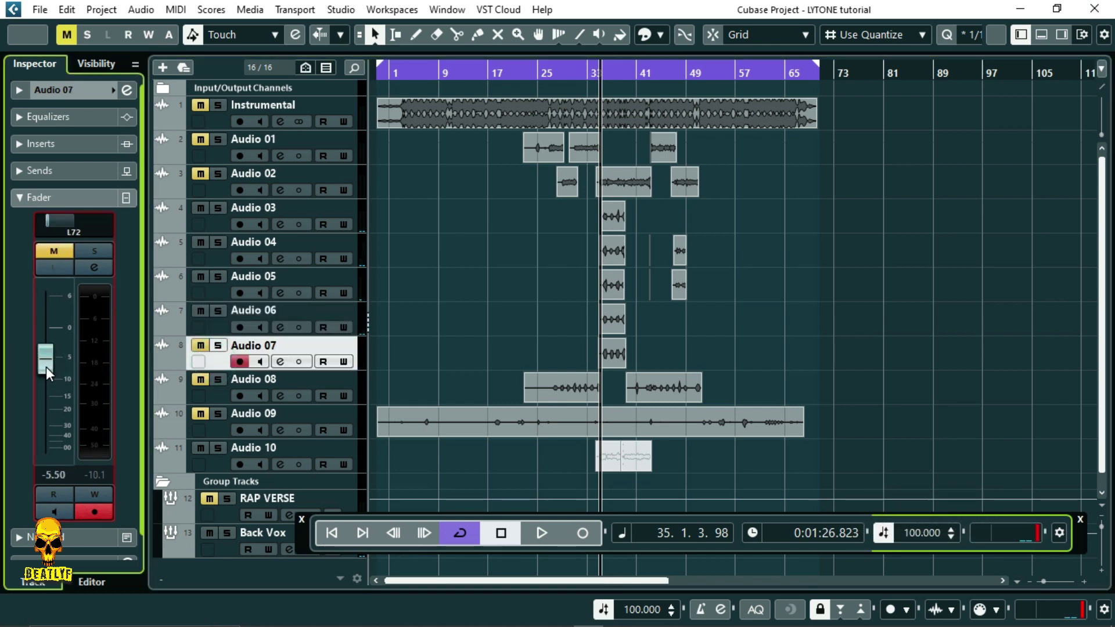
{"action": "left_click", "coordinate": [221, 326]}
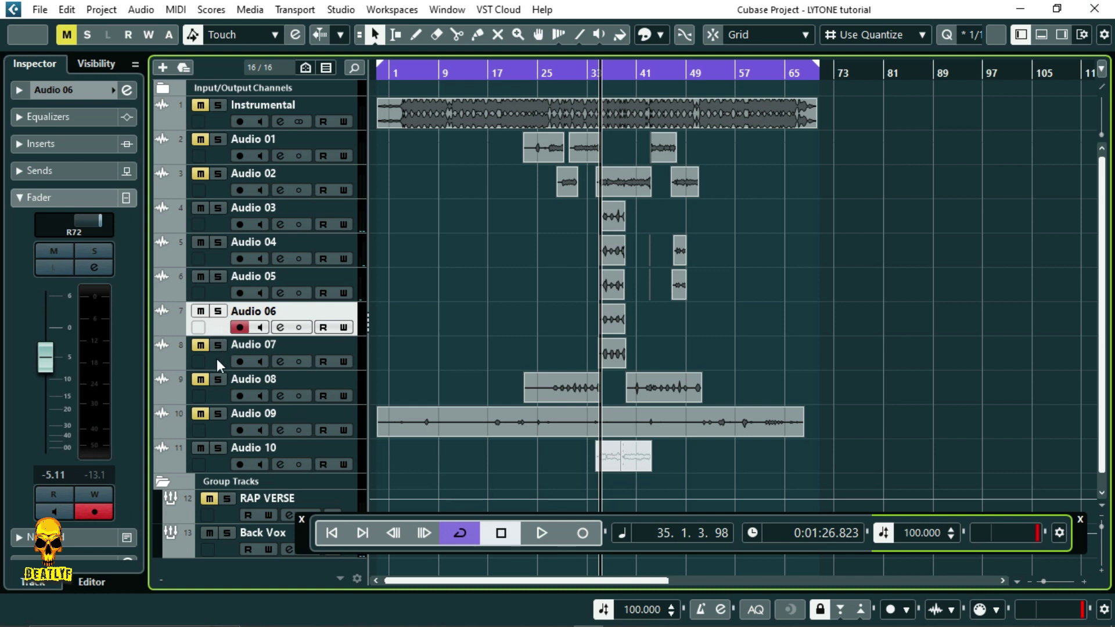
{"action": "left_click", "coordinate": [216, 361]}
{"action": "left_click", "coordinate": [200, 347]}
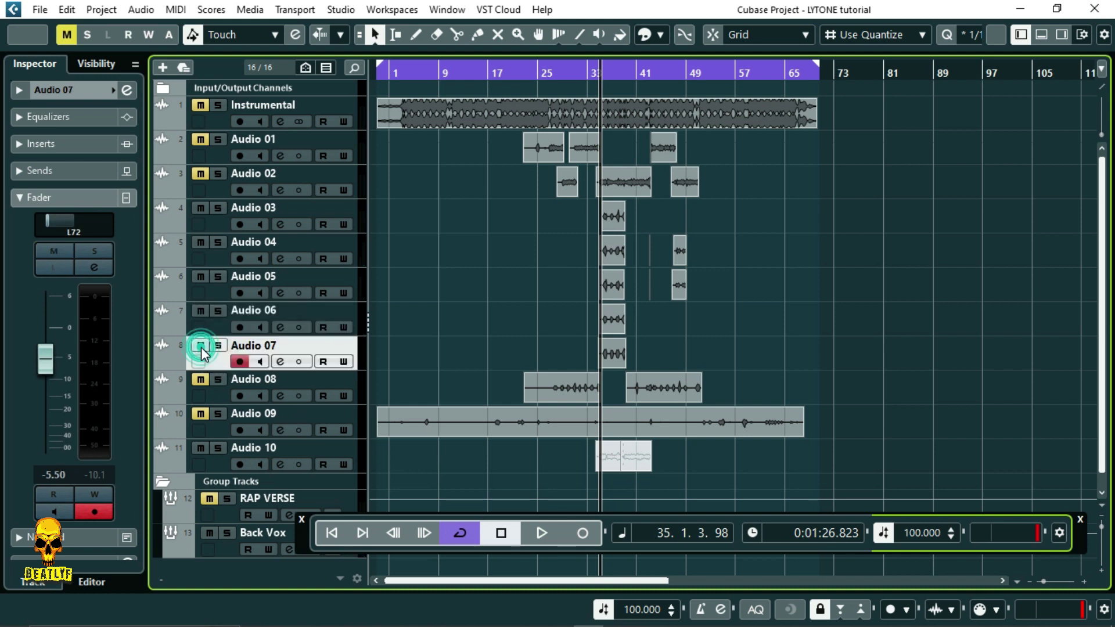
- Play back the panned backing vocals, replaying from bar 35 to compare the levels of Audio 06 and Audio 07
{"action": "key", "text": "space"}
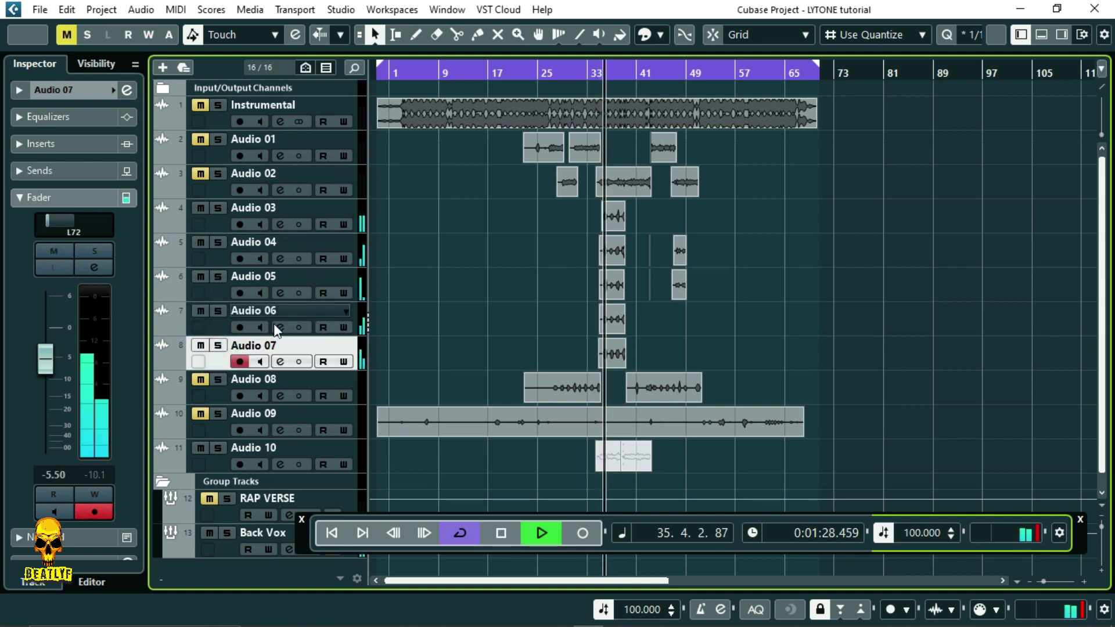
{"action": "left_click", "coordinate": [212, 328]}
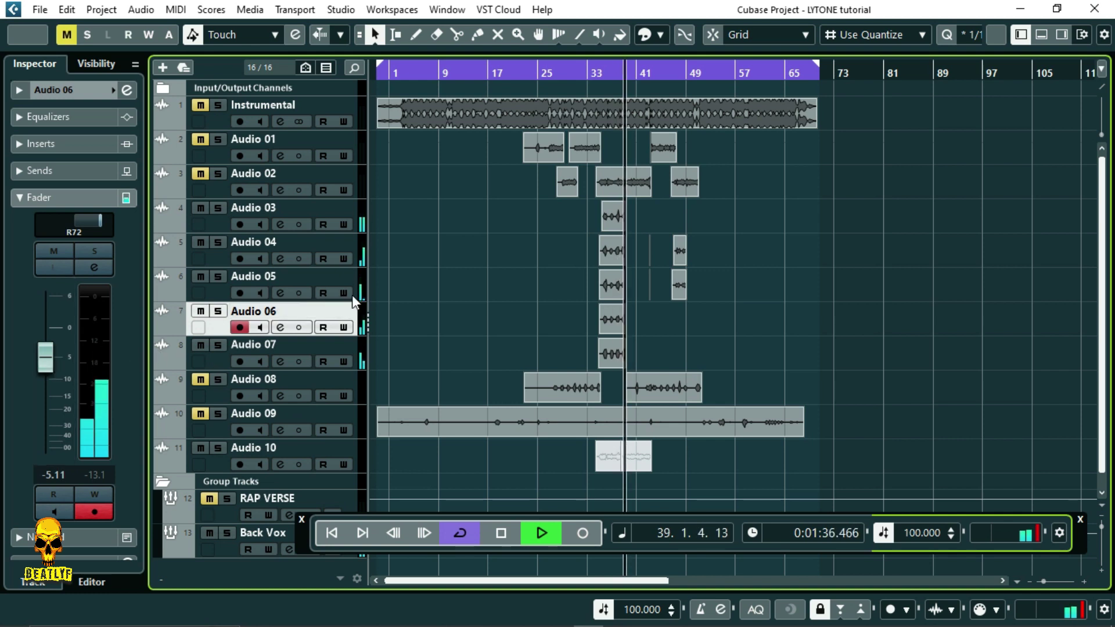
{"action": "left_click", "coordinate": [604, 74]}
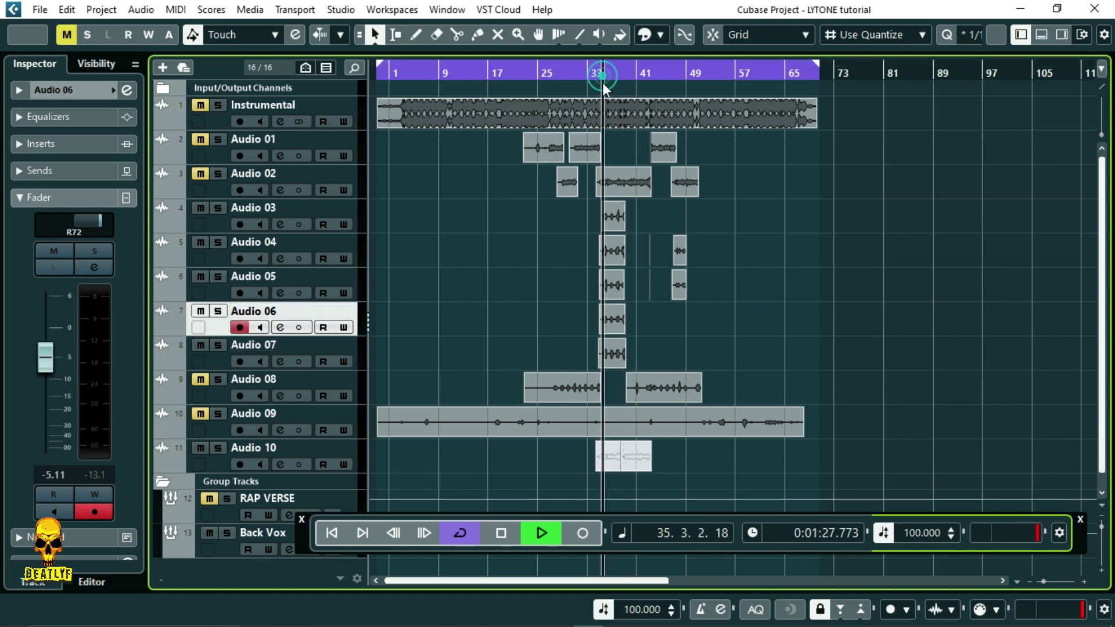
{"action": "left_click", "coordinate": [215, 355]}
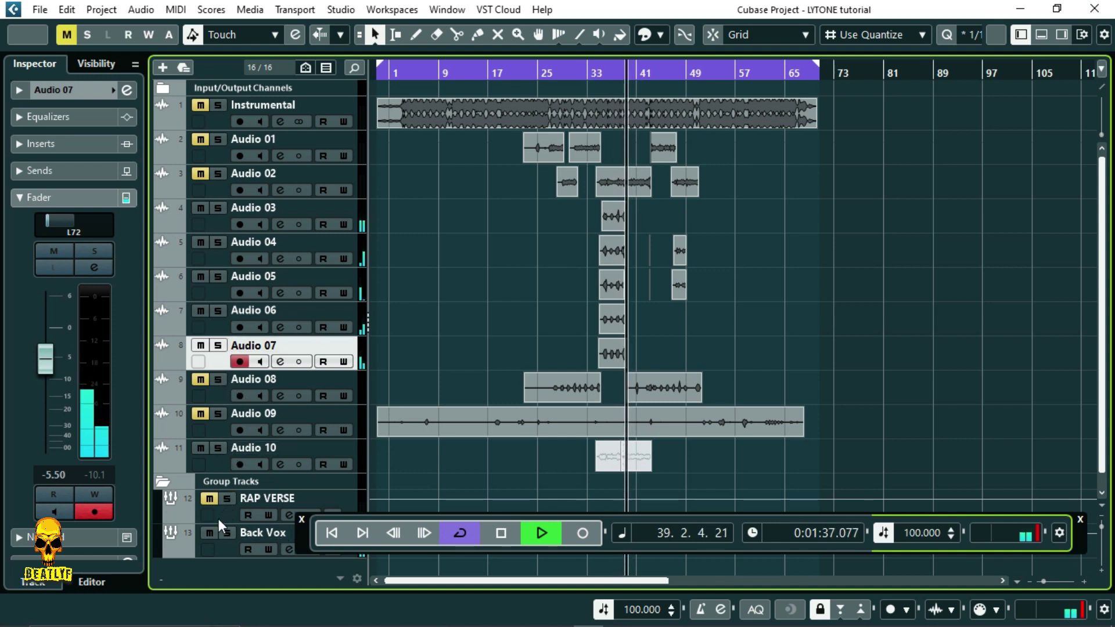
- Stop playback and load the Backing Vox Male EQ preset on the Back Vox group channel
{"action": "left_click", "coordinate": [225, 545]}
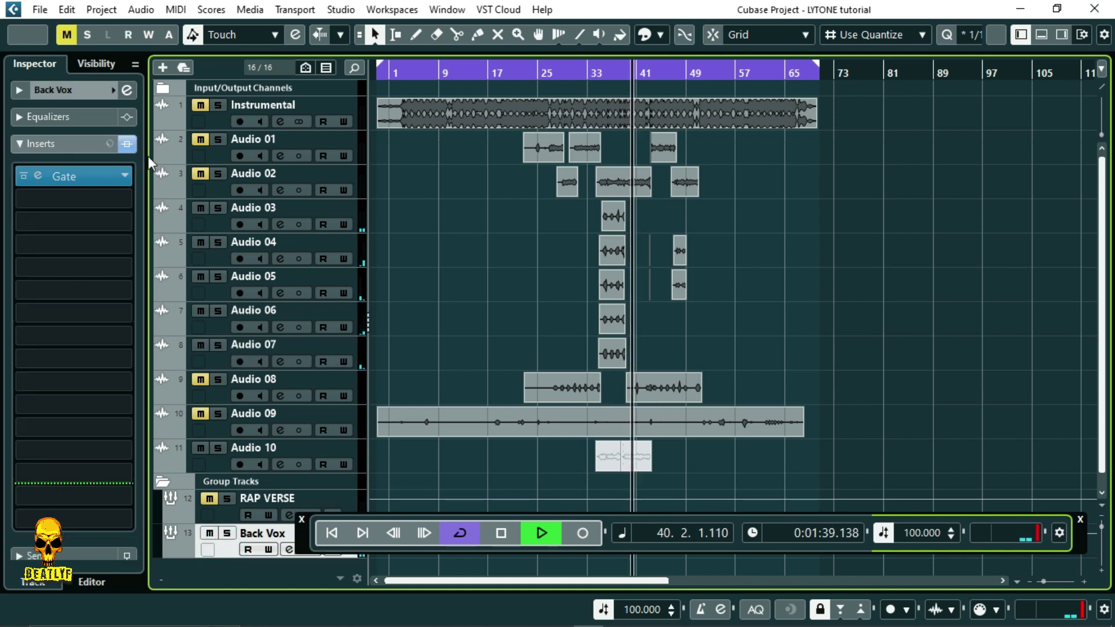
{"action": "key", "text": "space"}
{"action": "left_click", "coordinate": [127, 90]}
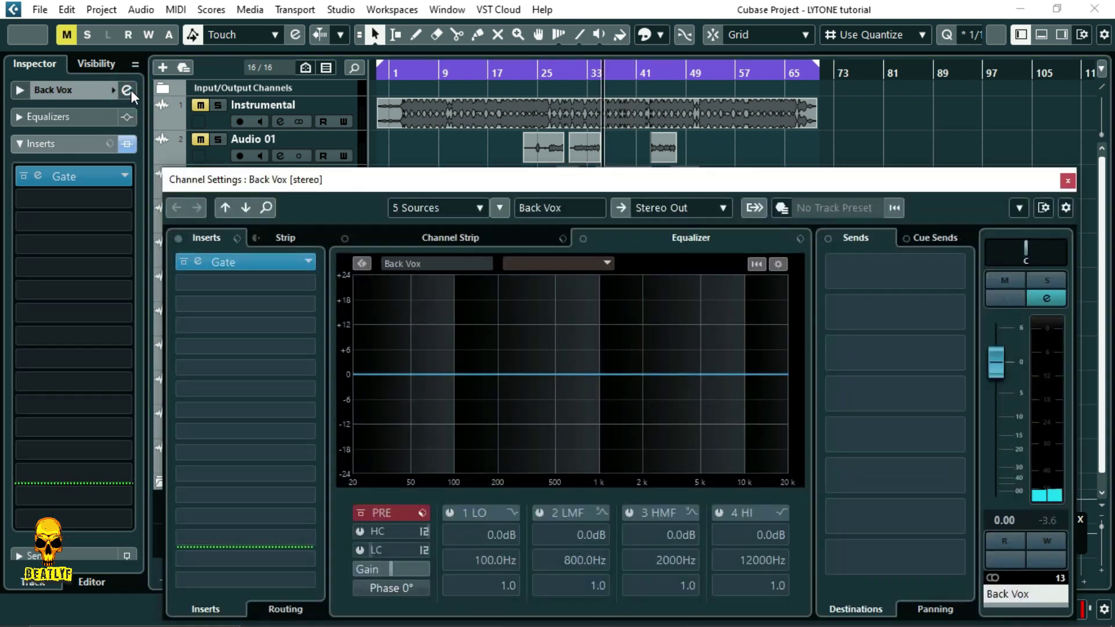
{"action": "left_click", "coordinate": [800, 238]}
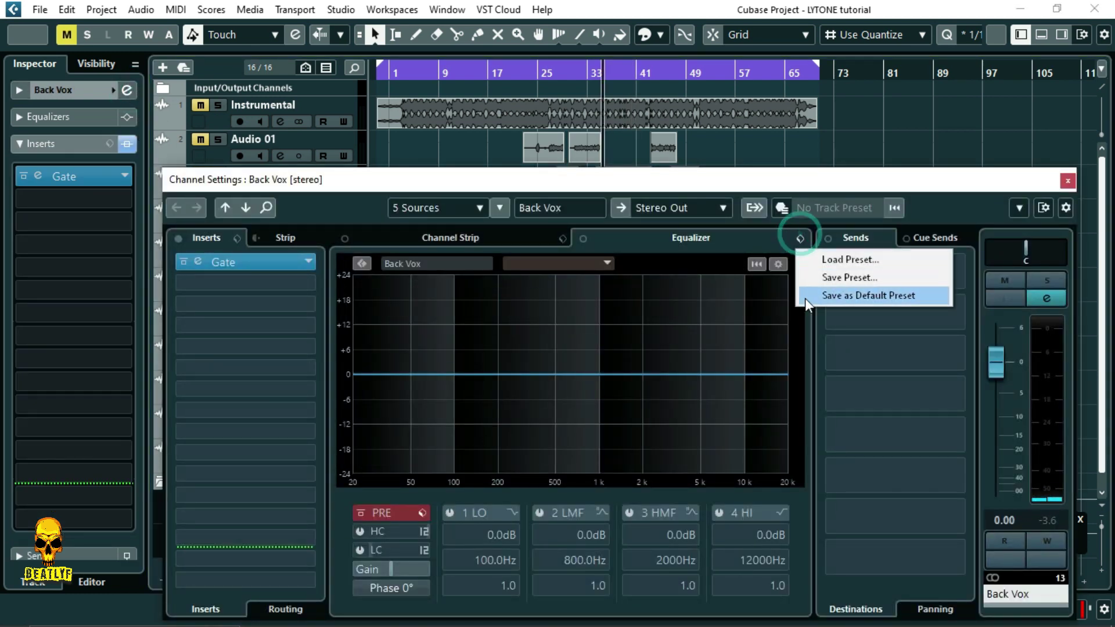
{"action": "left_click", "coordinate": [854, 259]}
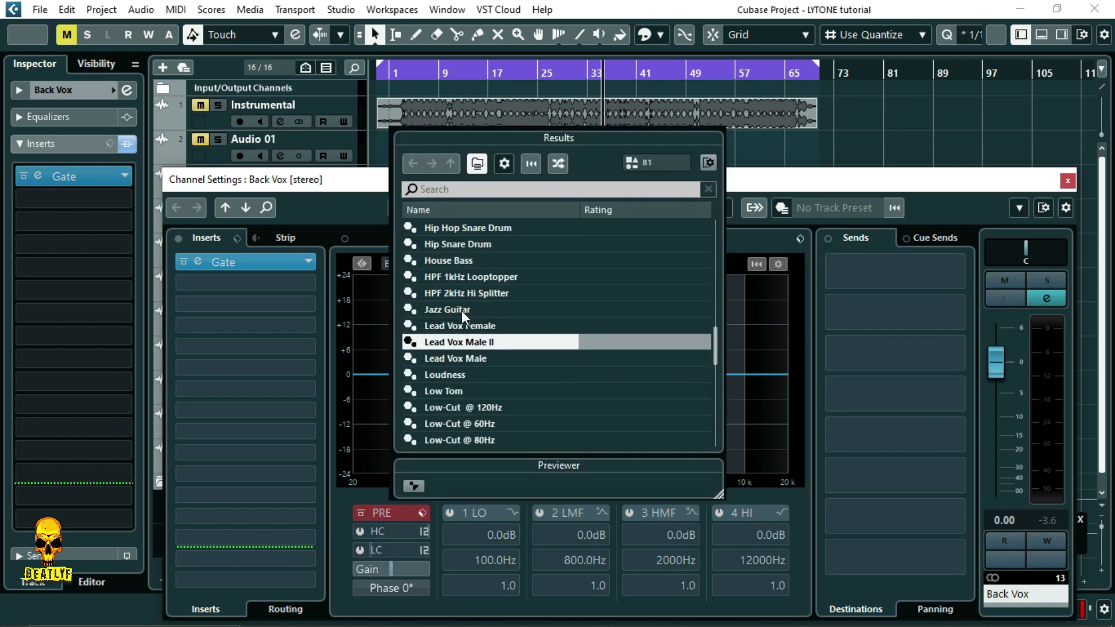
{"action": "scroll", "coordinate": [461, 310], "scroll_direction": "up", "scroll_amount": 9}
{"action": "scroll", "coordinate": [471, 358], "scroll_direction": "down", "scroll_amount": 1}
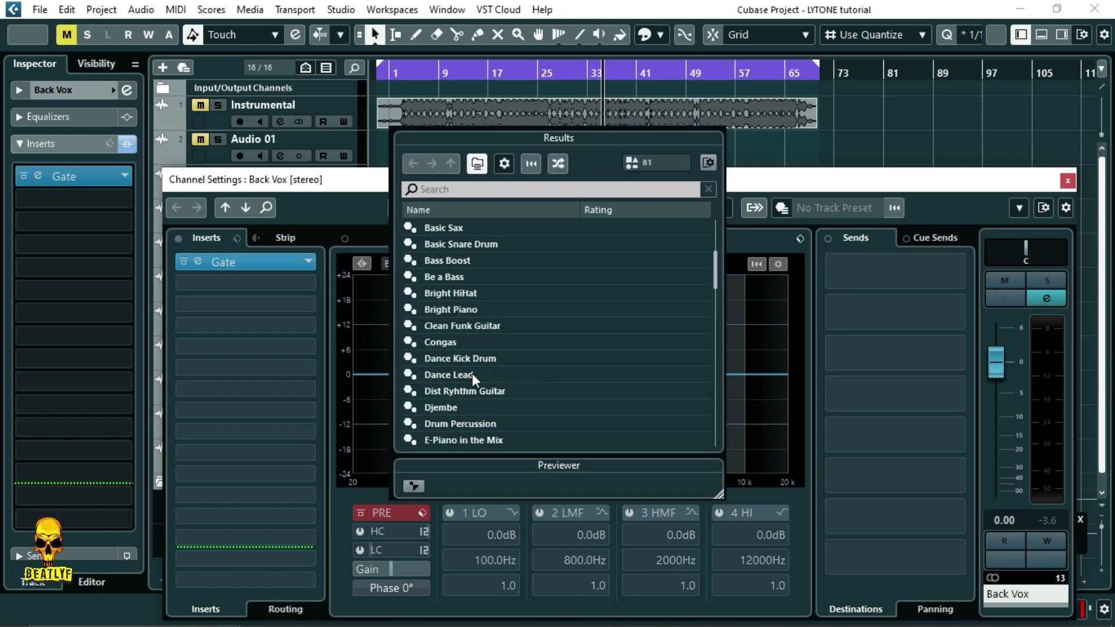
{"action": "scroll", "coordinate": [473, 372], "scroll_direction": "down", "scroll_amount": 5}
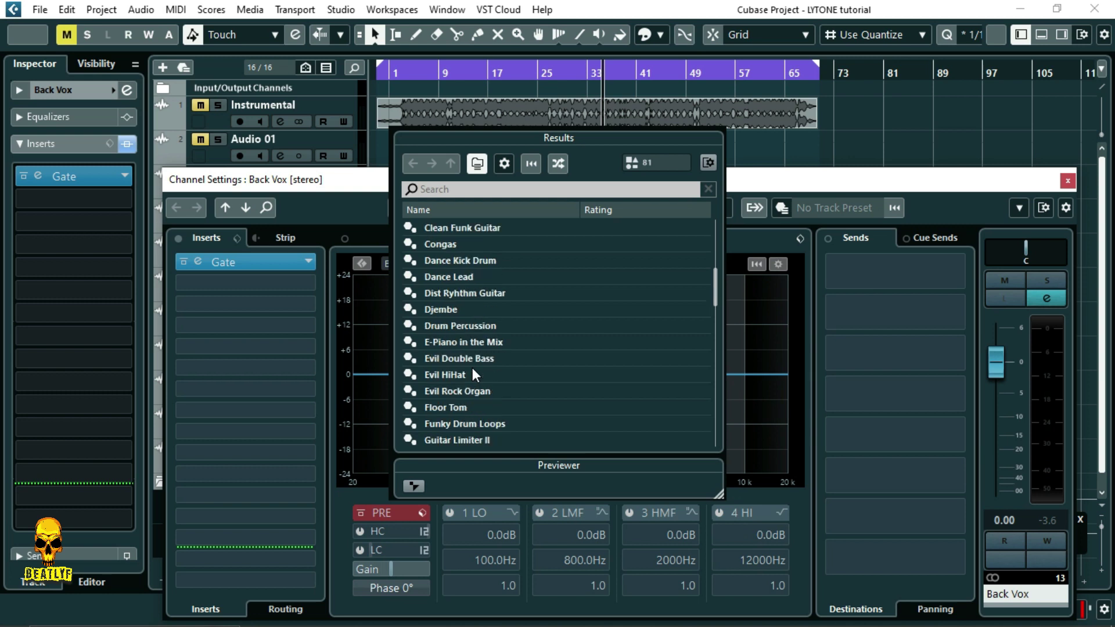
{"action": "scroll", "coordinate": [472, 371], "scroll_direction": "down", "scroll_amount": 7}
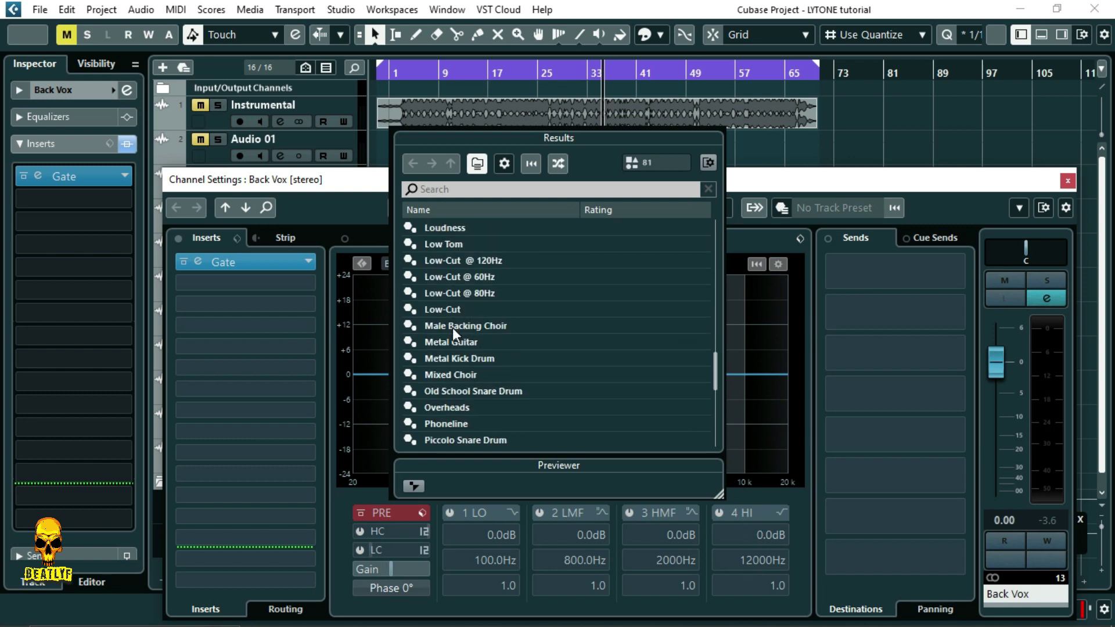
{"action": "scroll", "coordinate": [461, 284], "scroll_direction": "up", "scroll_amount": 12}
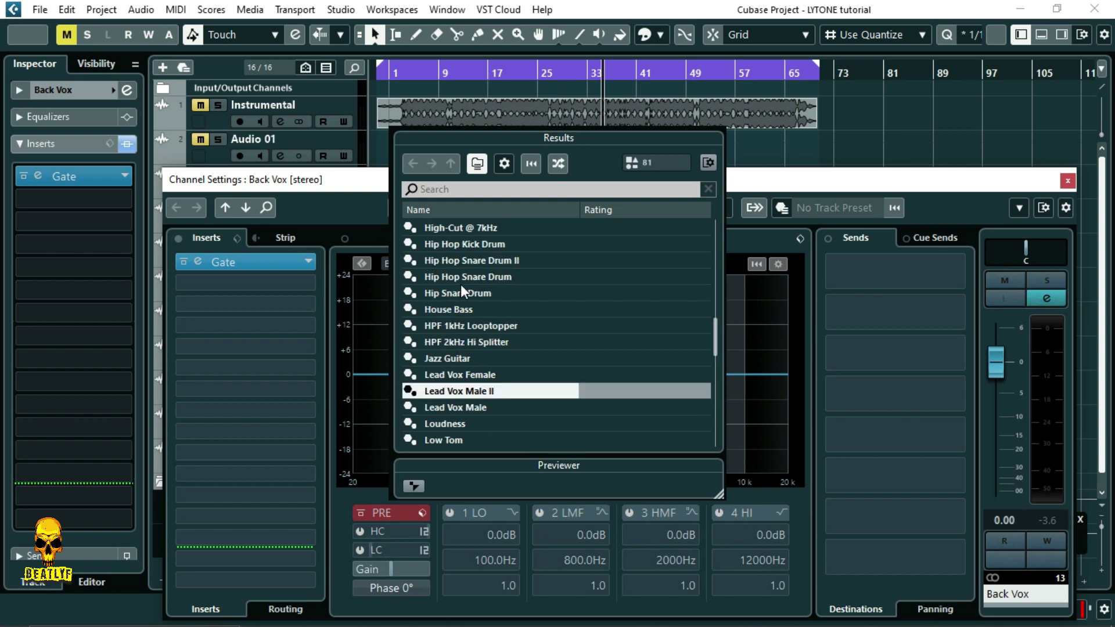
{"action": "scroll", "coordinate": [461, 285], "scroll_direction": "up", "scroll_amount": 4}
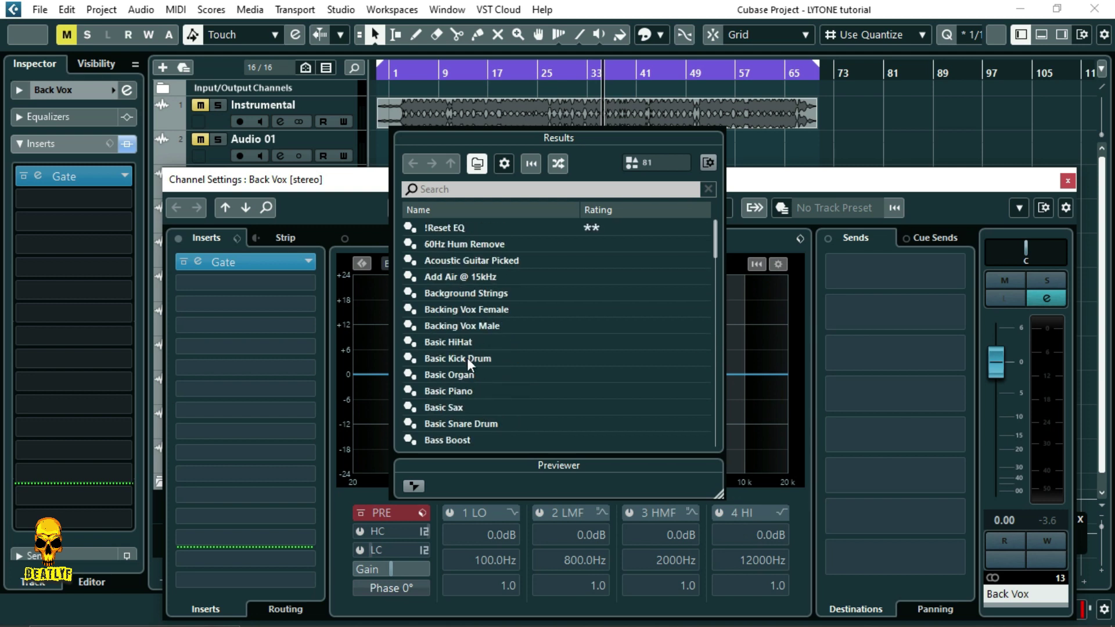
{"action": "left_click", "coordinate": [459, 327]}
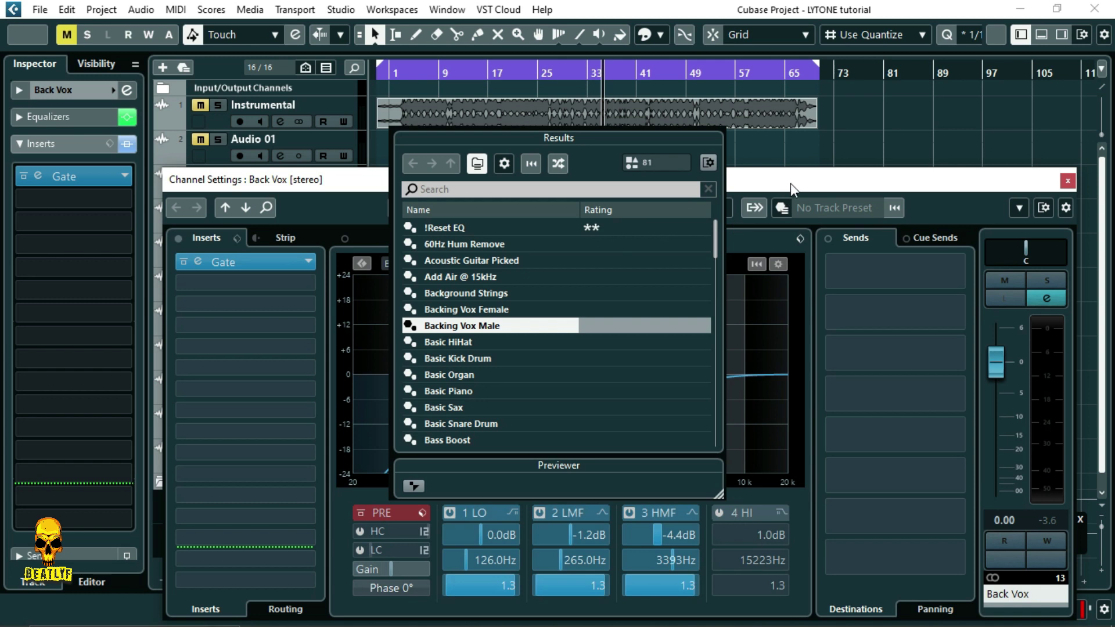
{"action": "left_click", "coordinate": [793, 177]}
- During playback, set Back Vox EQ band 3 to 5.3 dB at 5402 Hz, band 2 to -4.9 dB at 1618 Hz, band 1 to 1.0 dB at 72.2 Hz
{"action": "key", "text": "space"}
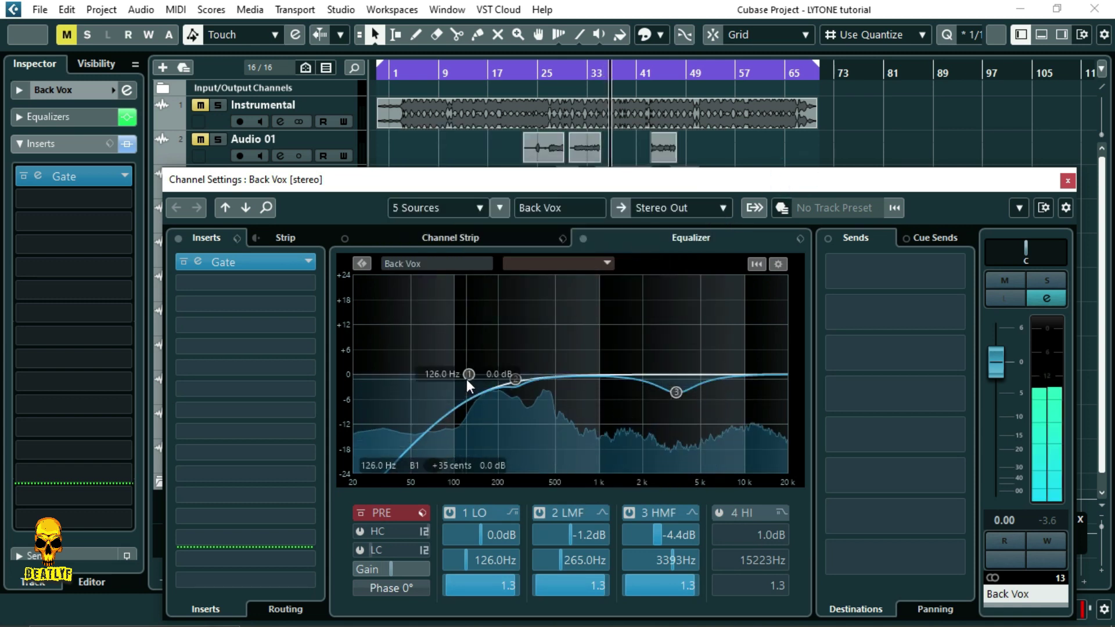
{"action": "left_click_drag", "start_coordinate": [677, 391], "coordinate": [705, 352]}
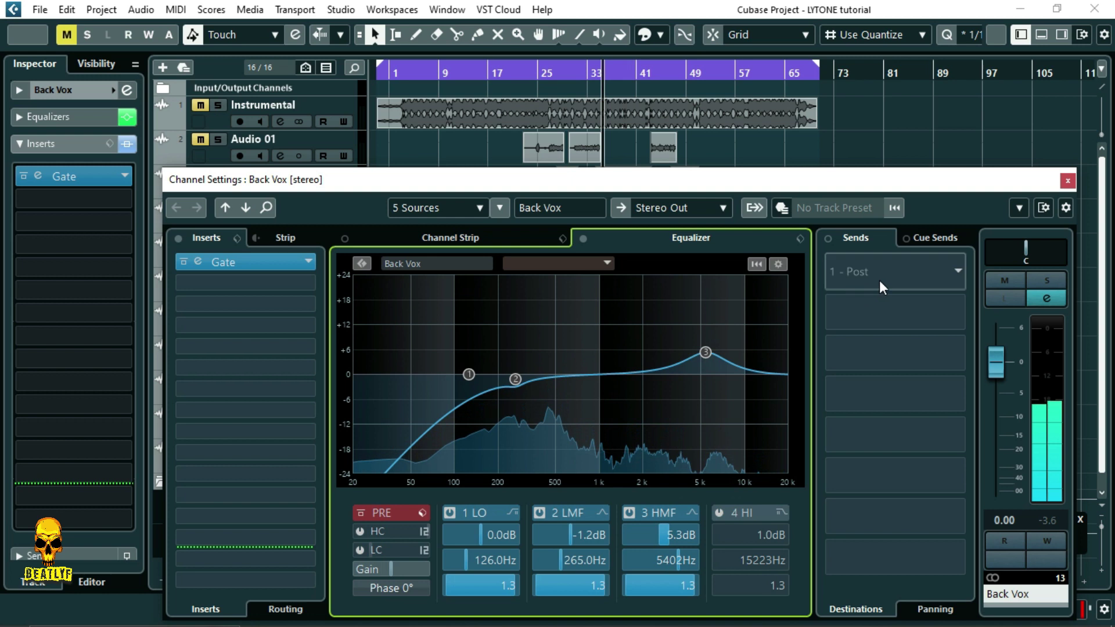
{"action": "left_click_drag", "start_coordinate": [515, 379], "coordinate": [629, 394]}
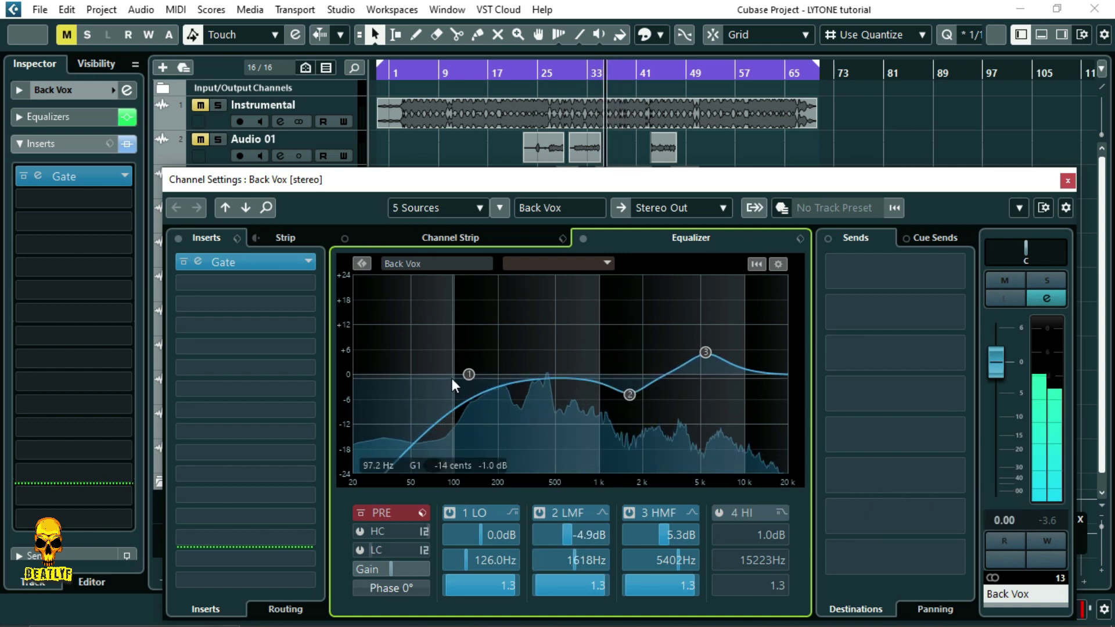
{"action": "left_click_drag", "start_coordinate": [467, 374], "coordinate": [433, 371]}
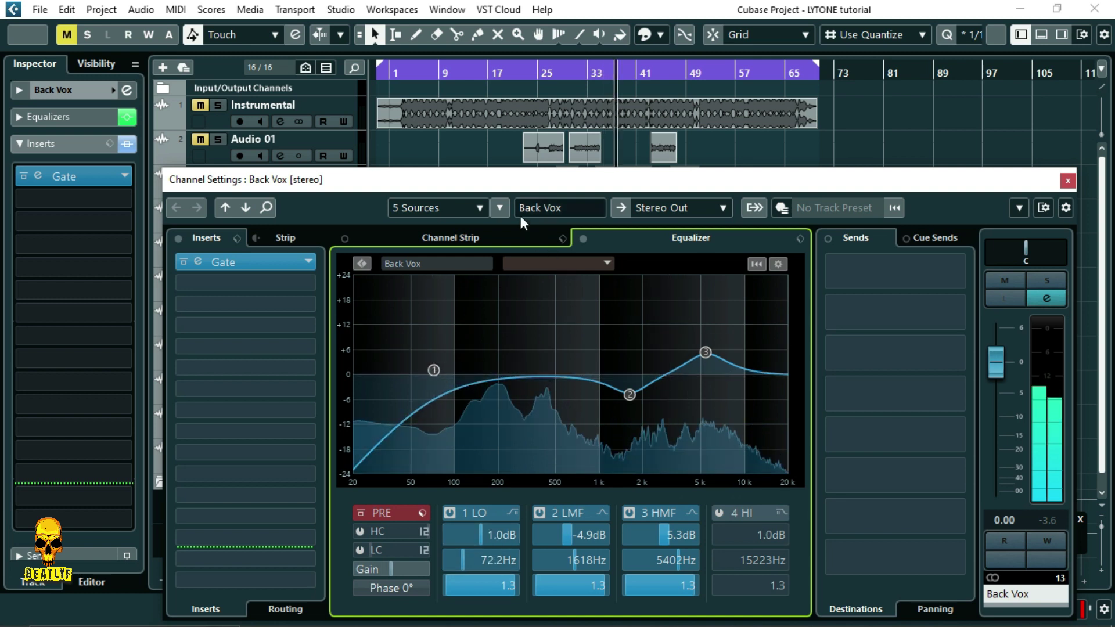
{"action": "left_click", "coordinate": [1068, 181]}
- Unmute Audio 01, Audio 02 and the RAP VERSE group to hear the rap verse together with the backing vocals
{"action": "key", "text": "space"}
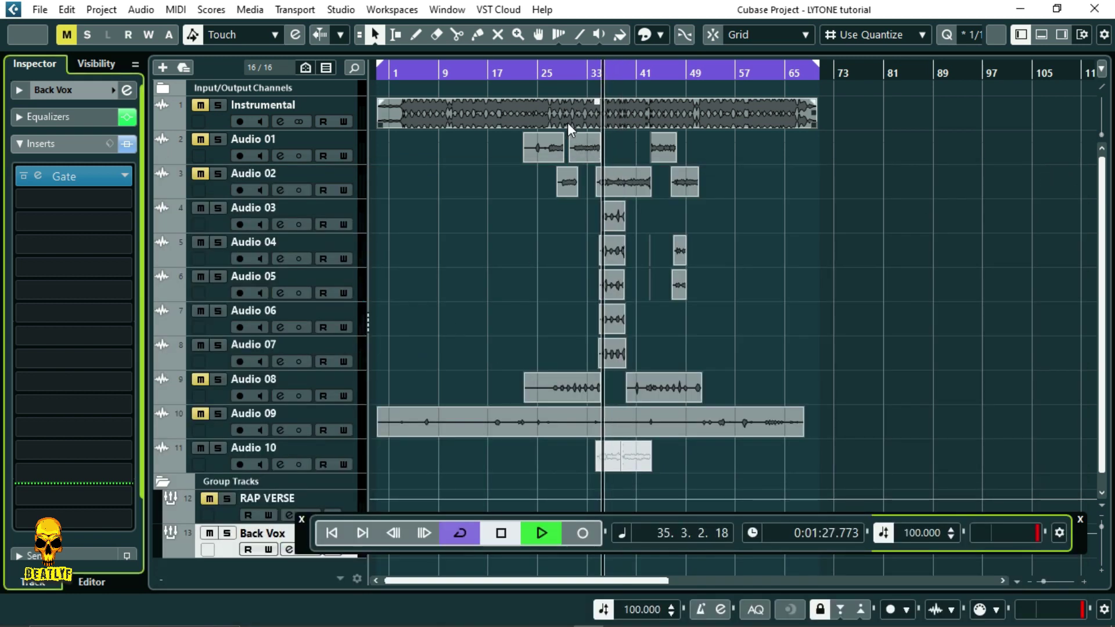
{"action": "left_click", "coordinate": [200, 139]}
{"action": "left_click", "coordinate": [201, 174]}
{"action": "left_click", "coordinate": [209, 499]}
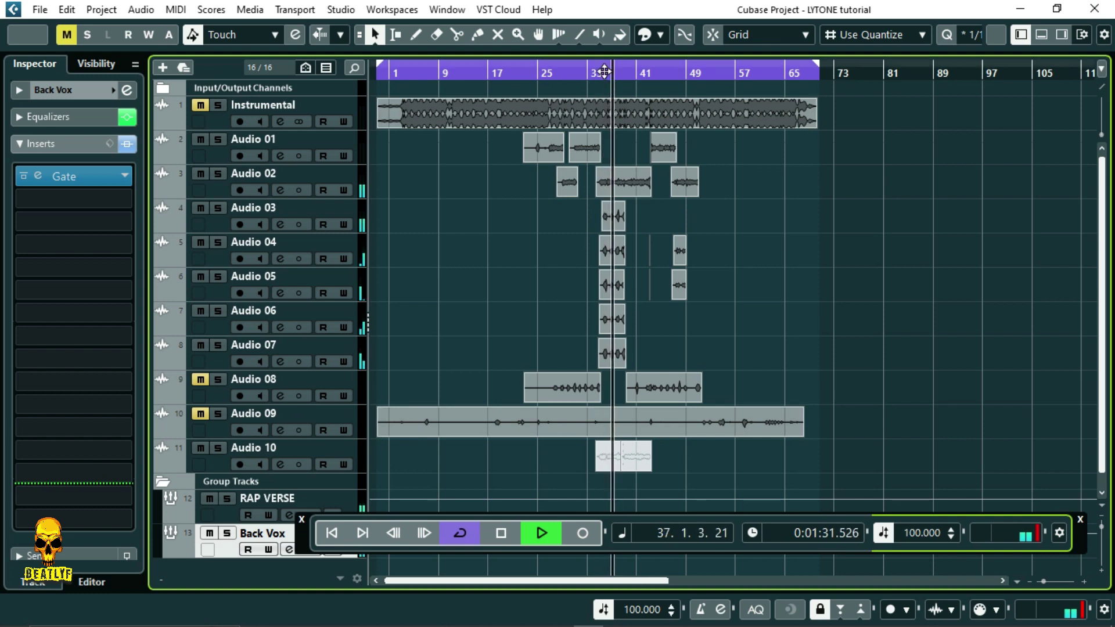
- Save the project while playback continues
{"action": "left_click", "coordinate": [38, 10]}
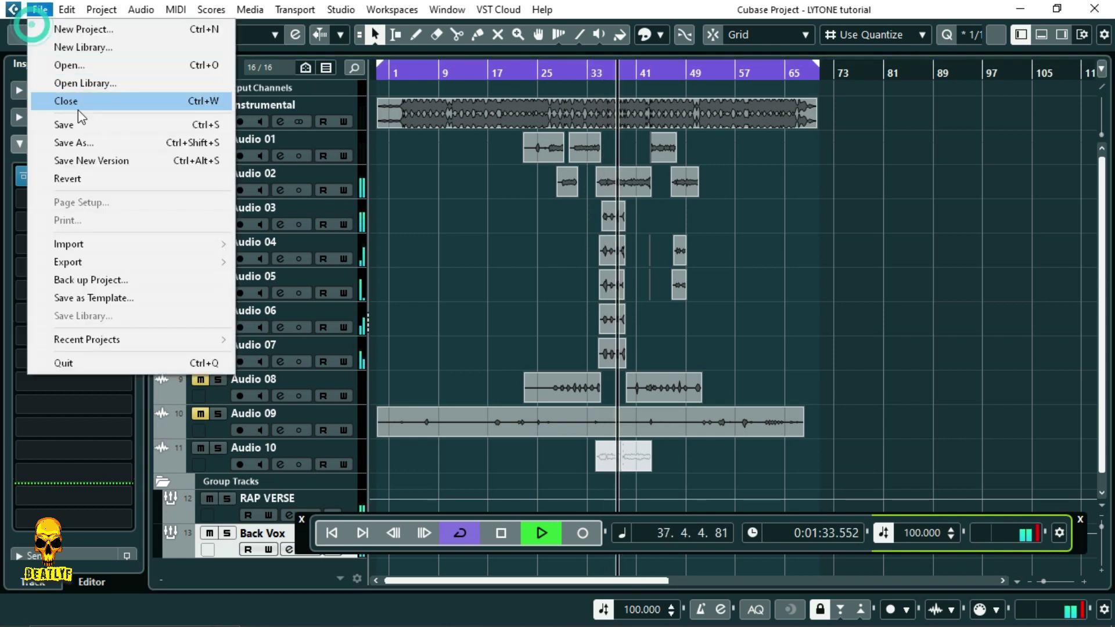
- Save the project and restart playback from about bar 34, where the backing vocals begin
{"action": "left_click", "coordinate": [80, 124]}
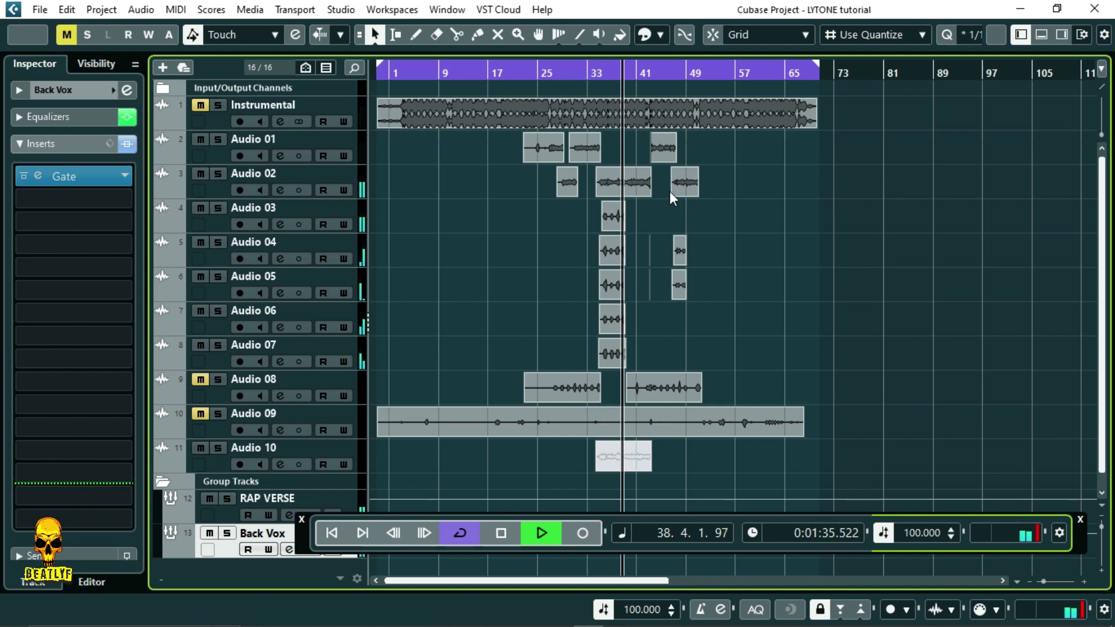
{"action": "left_click", "coordinate": [598, 70]}
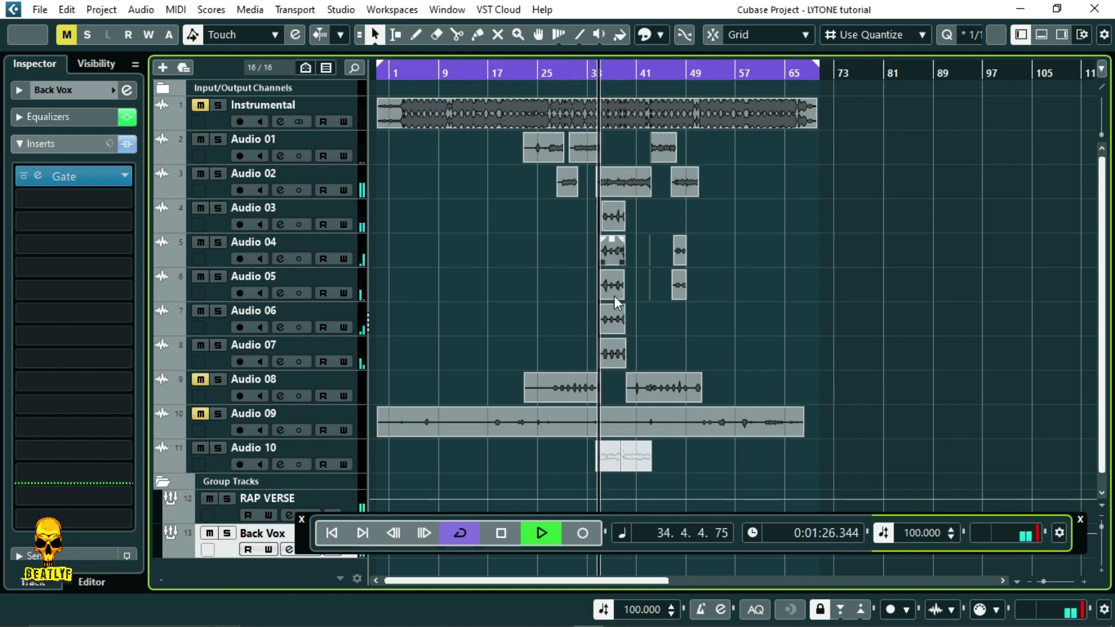
- Adjust the Back Vox channel equalizer, setting band 1 to 55.0 Hz at 18.1 dB and band 3 to 7373 Hz at 5.7 dB
{"action": "left_click", "coordinate": [127, 90]}
{"action": "left_click_drag", "start_coordinate": [417, 350], "coordinate": [395, 304]}
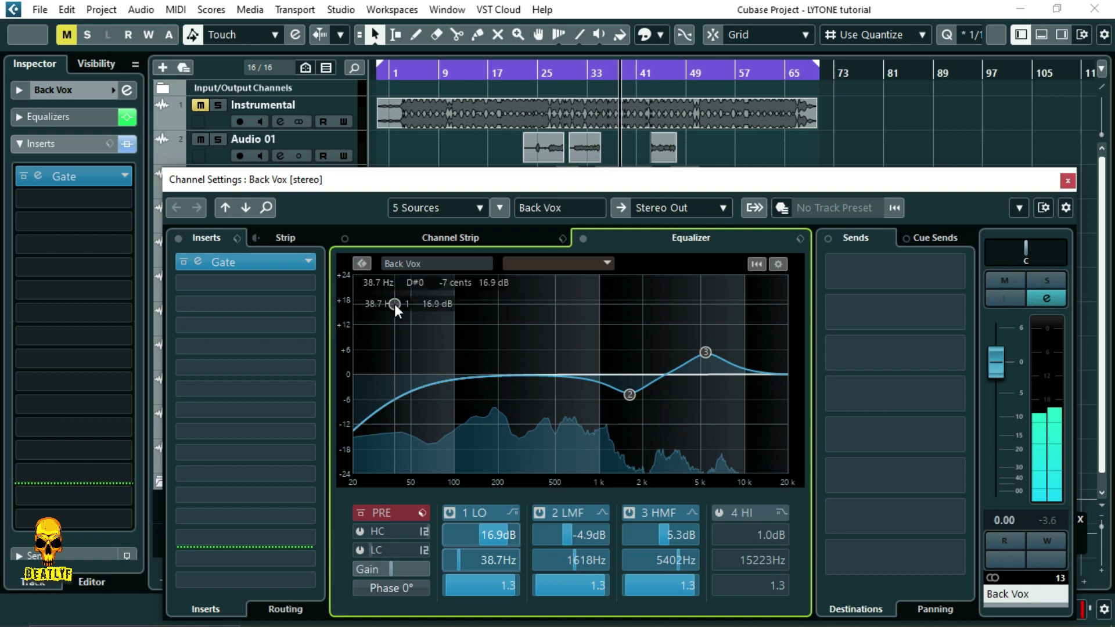
{"action": "left_click_drag", "start_coordinate": [703, 351], "coordinate": [725, 350]}
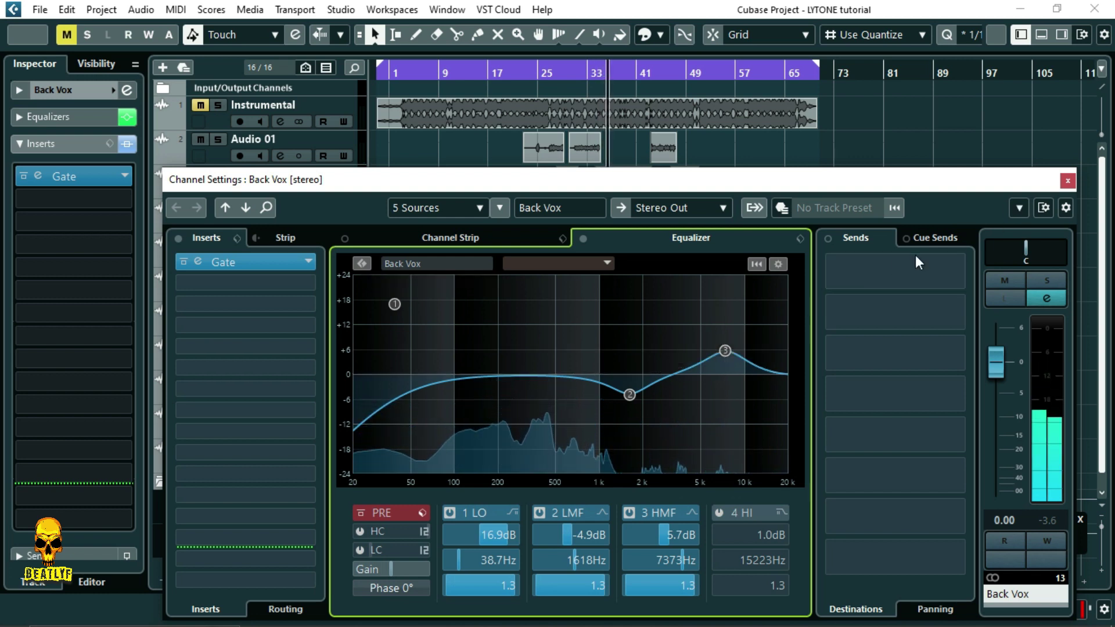
{"action": "left_click_drag", "start_coordinate": [395, 304], "coordinate": [417, 299]}
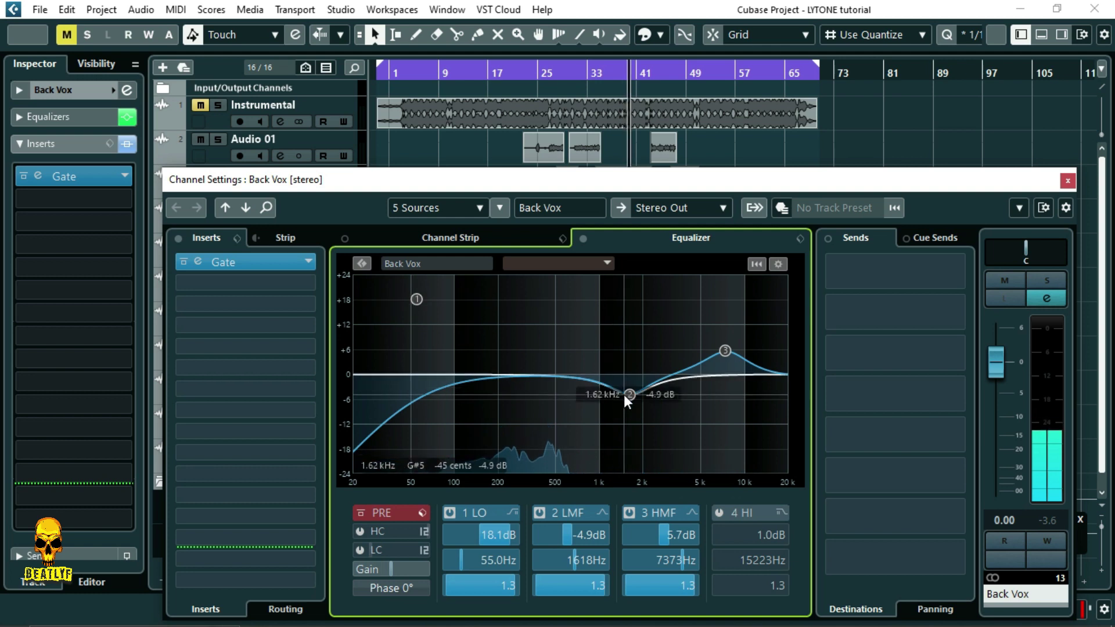
{"action": "left_click", "coordinate": [1069, 180]}
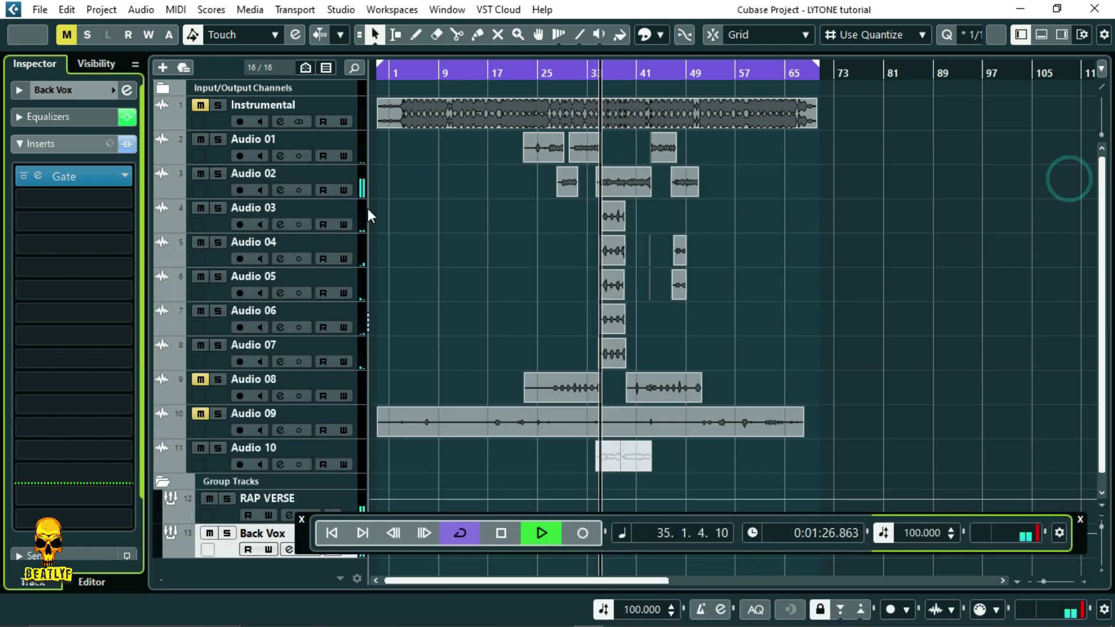
{"action": "left_click", "coordinate": [40, 9]}
{"action": "key", "text": "Escape"}
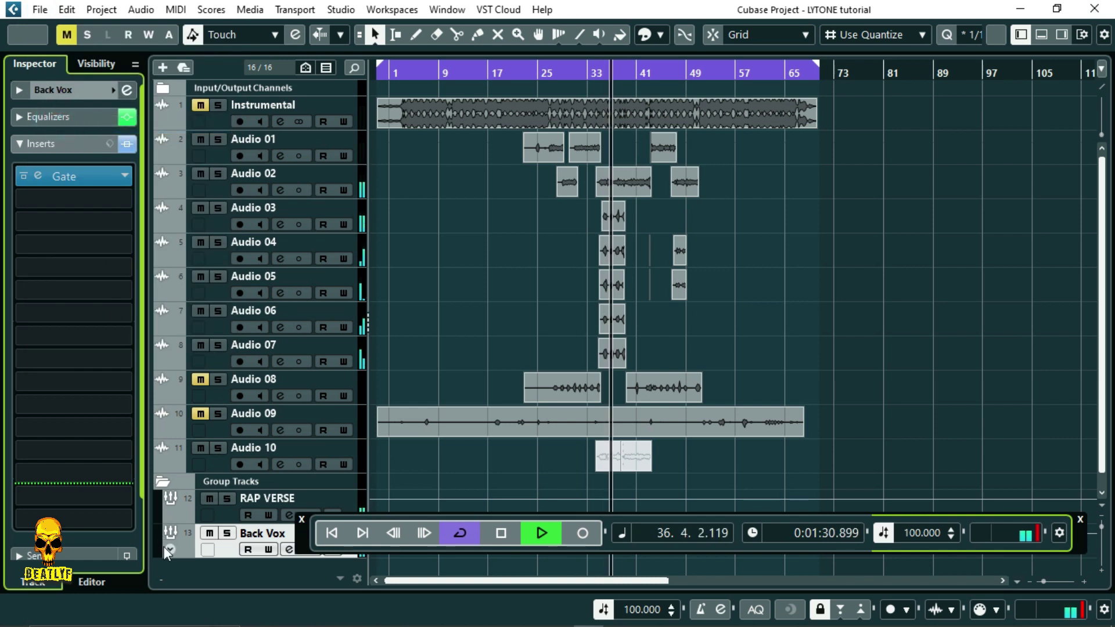
- Stop playback and add the Compressor from the Dynamics effects to the second insert slot of Back Vox
{"action": "key", "text": "space"}
{"action": "left_click", "coordinate": [72, 198]}
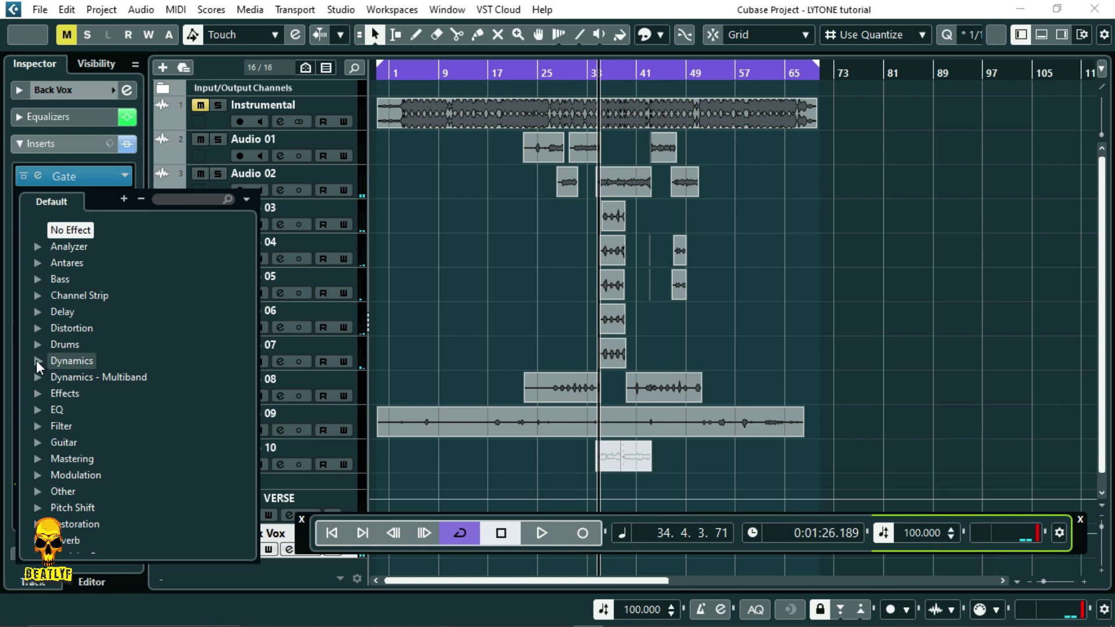
{"action": "left_click", "coordinate": [37, 360]}
{"action": "scroll", "coordinate": [104, 514], "scroll_direction": "down", "scroll_amount": 2}
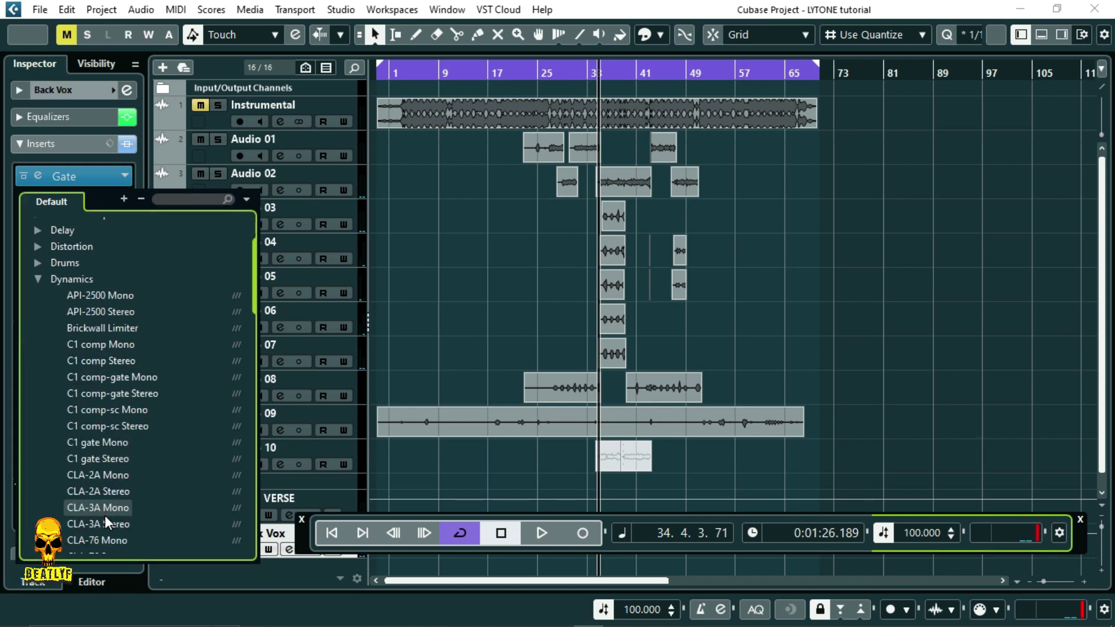
{"action": "scroll", "coordinate": [97, 476], "scroll_direction": "down", "scroll_amount": 2}
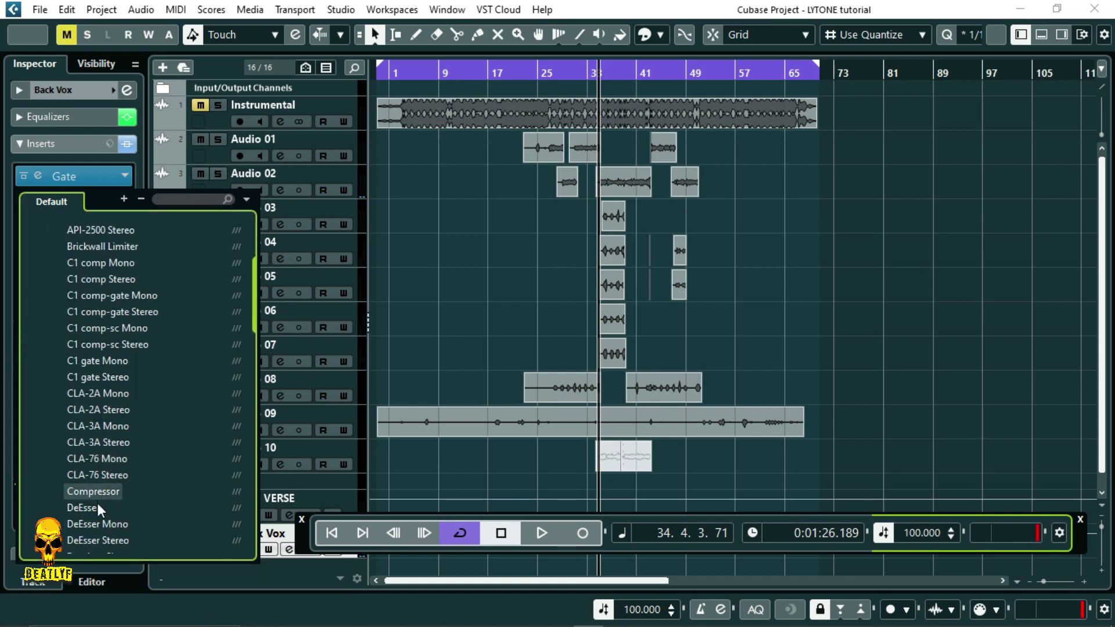
{"action": "left_click", "coordinate": [93, 493]}
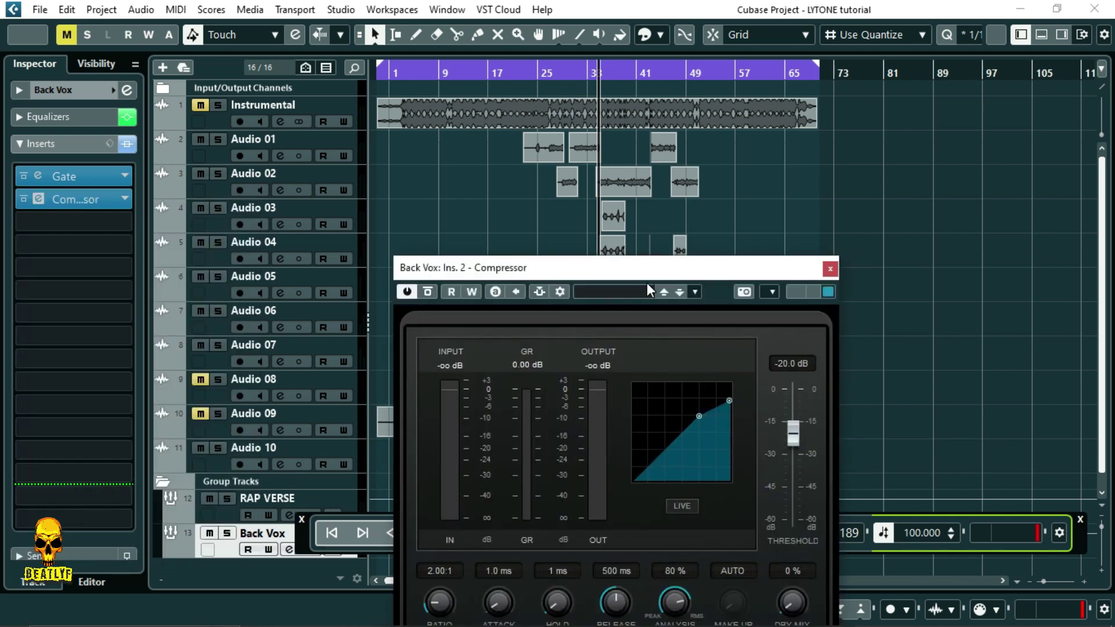
- Load the Backing Vocals 3 preset in the Back Vox compressor and set its threshold to -24.8 dB
{"action": "left_click", "coordinate": [628, 291]}
{"action": "scroll", "coordinate": [657, 426], "scroll_direction": "up", "scroll_amount": 3}
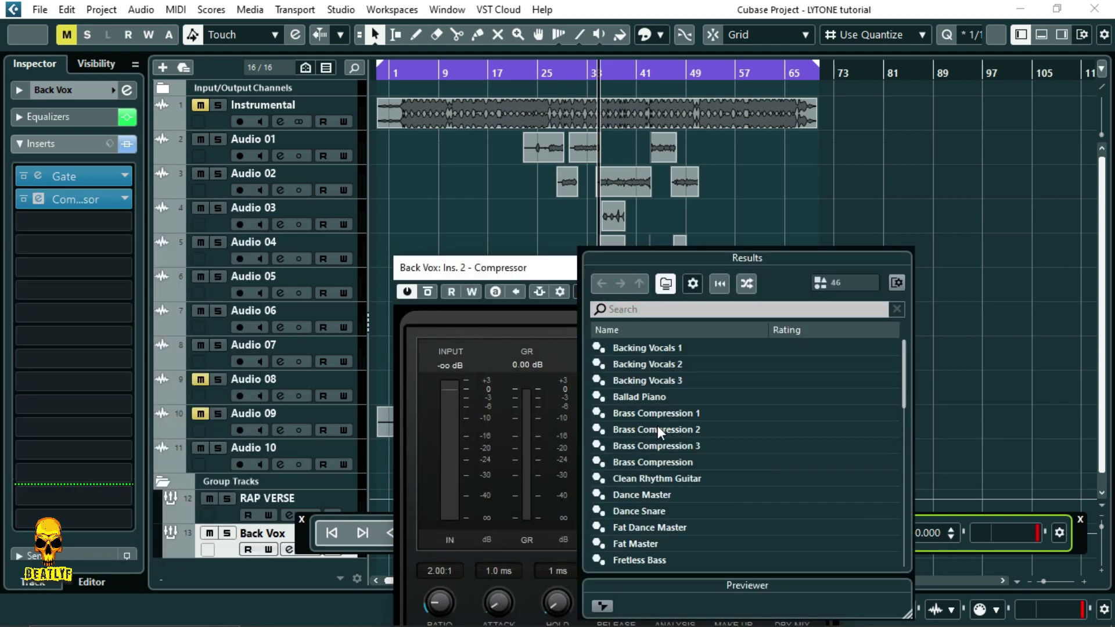
{"action": "left_click", "coordinate": [642, 381]}
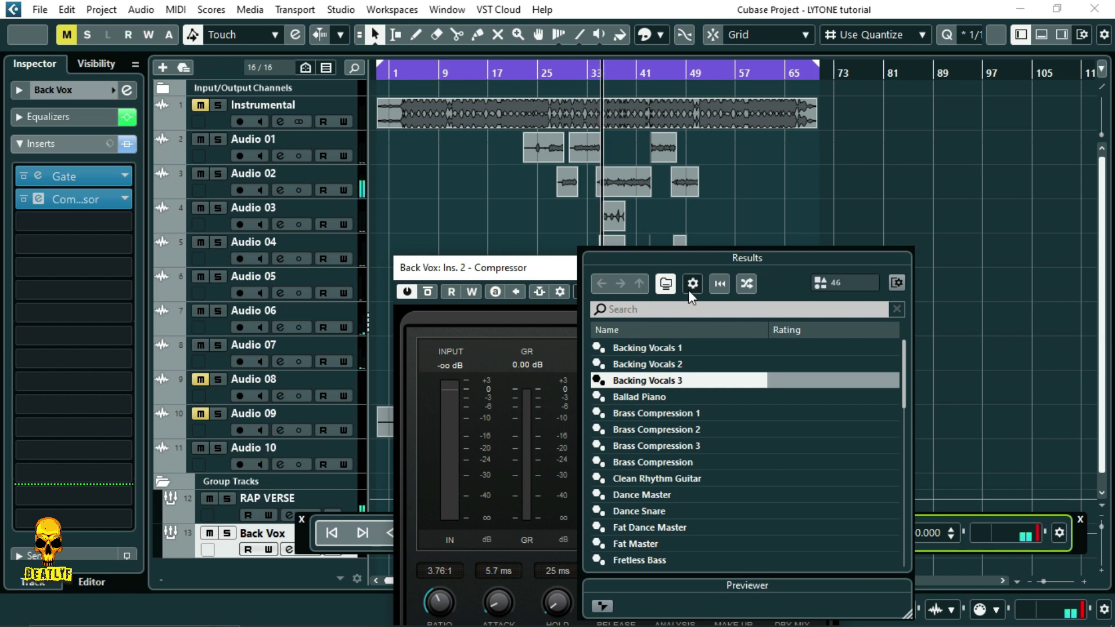
{"action": "left_click", "coordinate": [555, 275]}
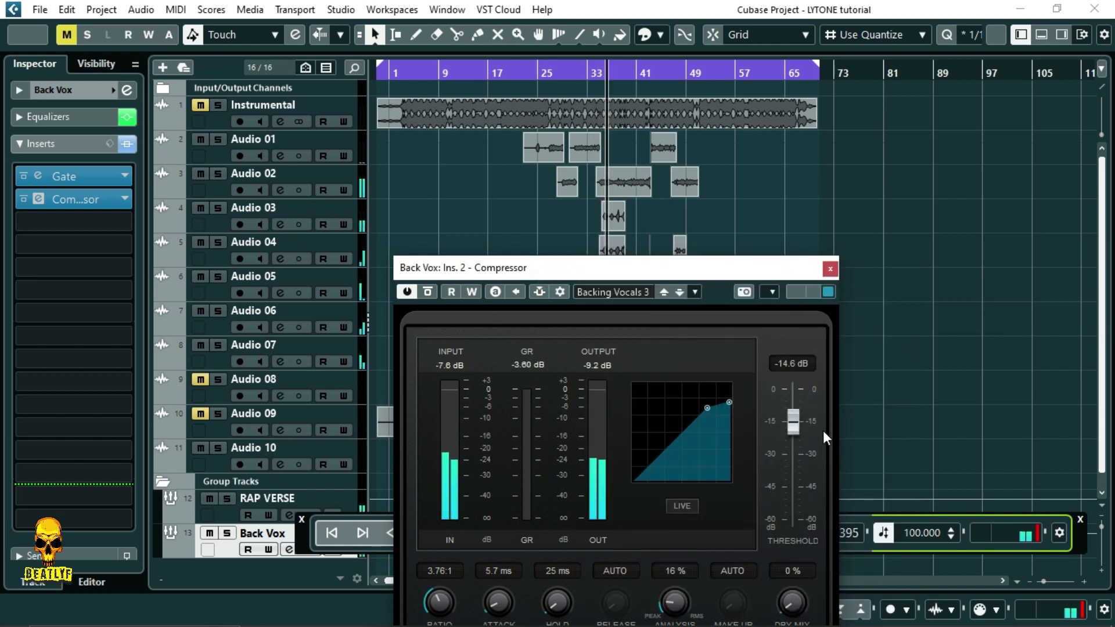
{"action": "left_click_drag", "start_coordinate": [802, 435], "coordinate": [795, 443]}
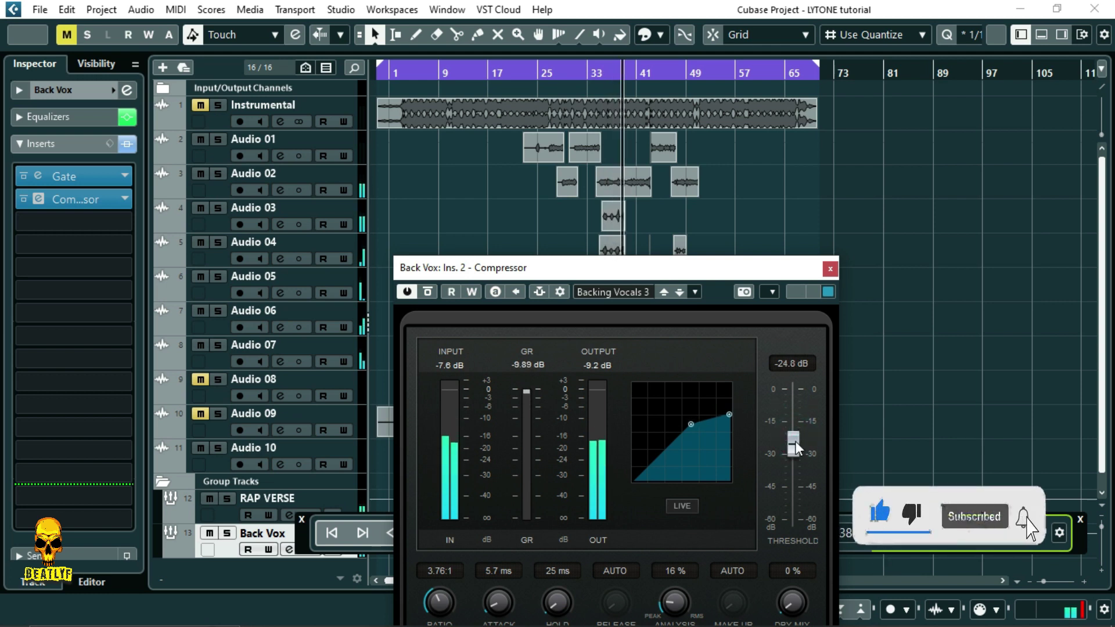
{"action": "left_click", "coordinate": [831, 268]}
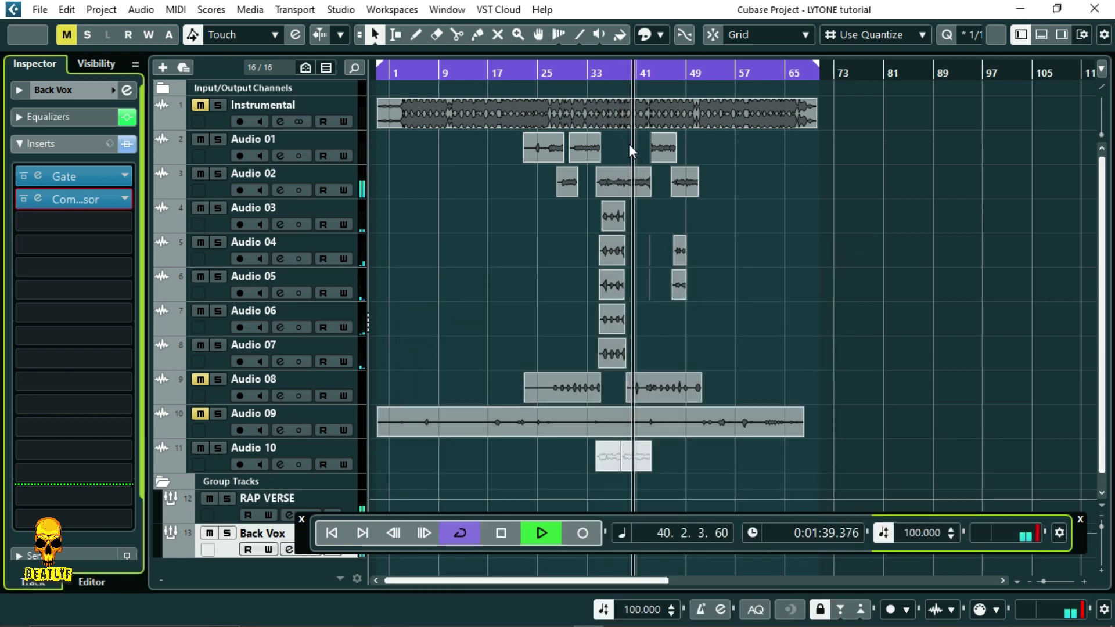
- Save the project and replay the backing vocals from about bar 34 to check the compression
{"action": "left_click", "coordinate": [39, 10]}
{"action": "left_click", "coordinate": [78, 122]}
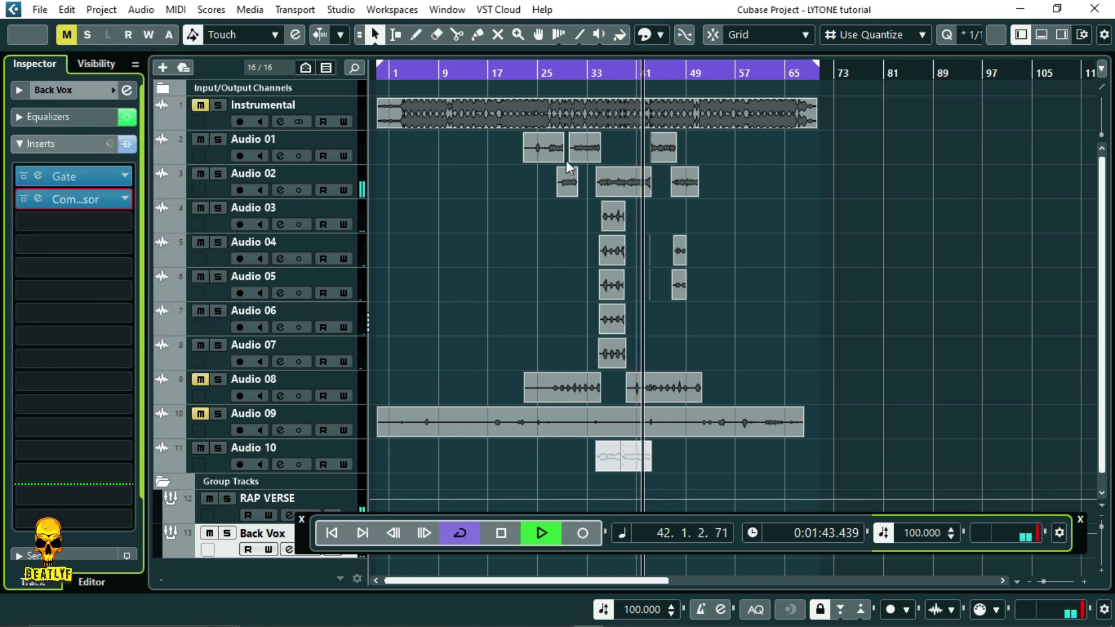
{"action": "key", "text": "space"}
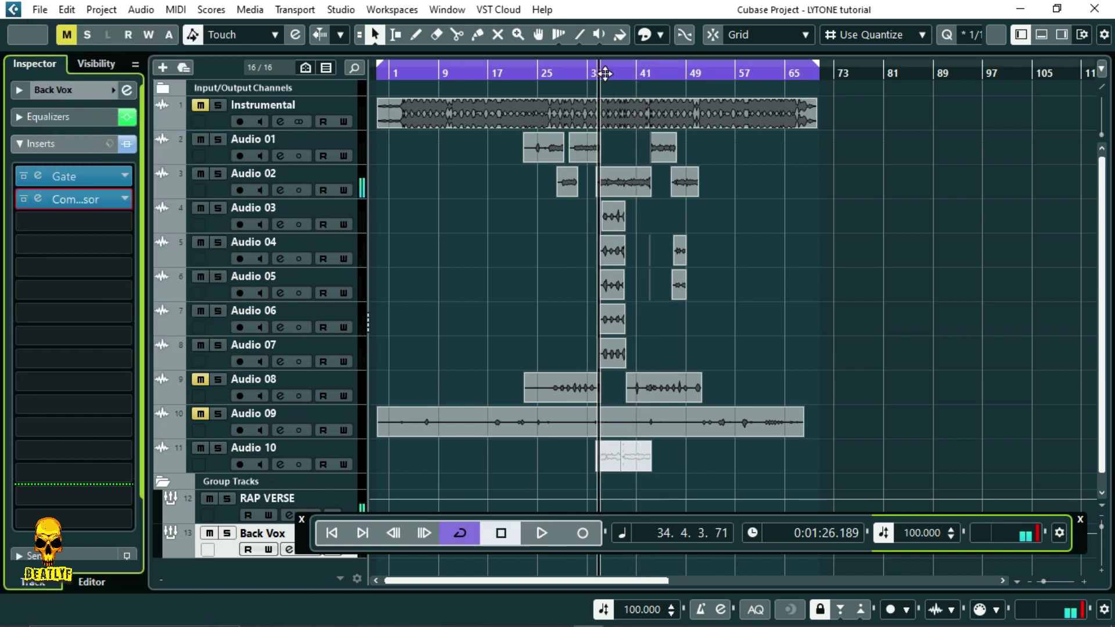
{"action": "key", "text": "space"}
{"action": "key", "text": "space"}
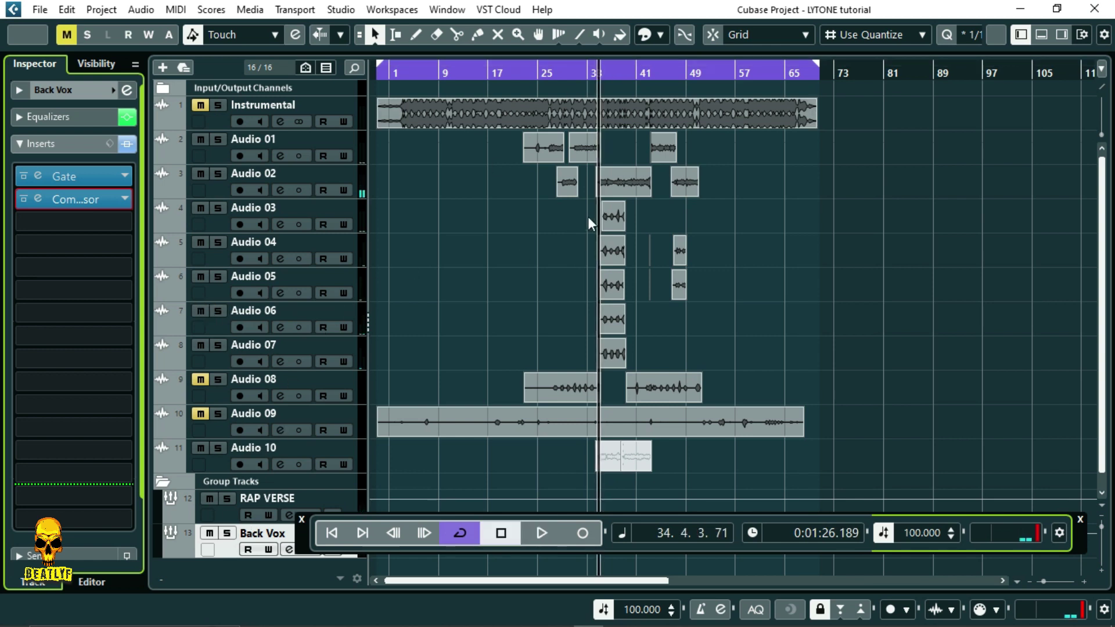
{"action": "key", "text": "space"}
{"action": "key", "text": "space"}
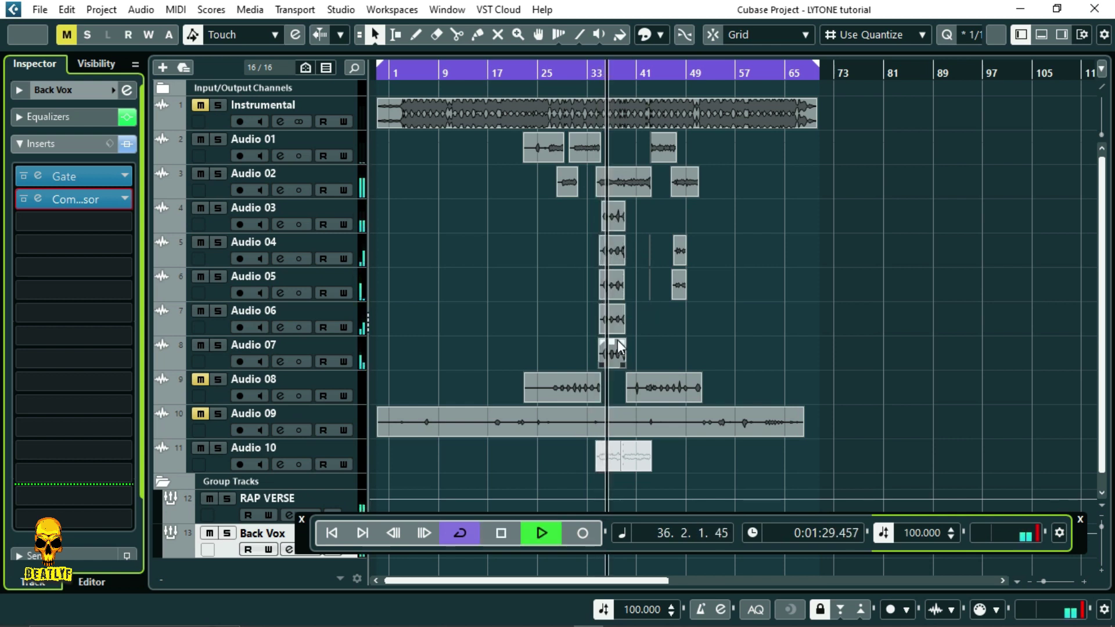
{"action": "key", "text": "space"}
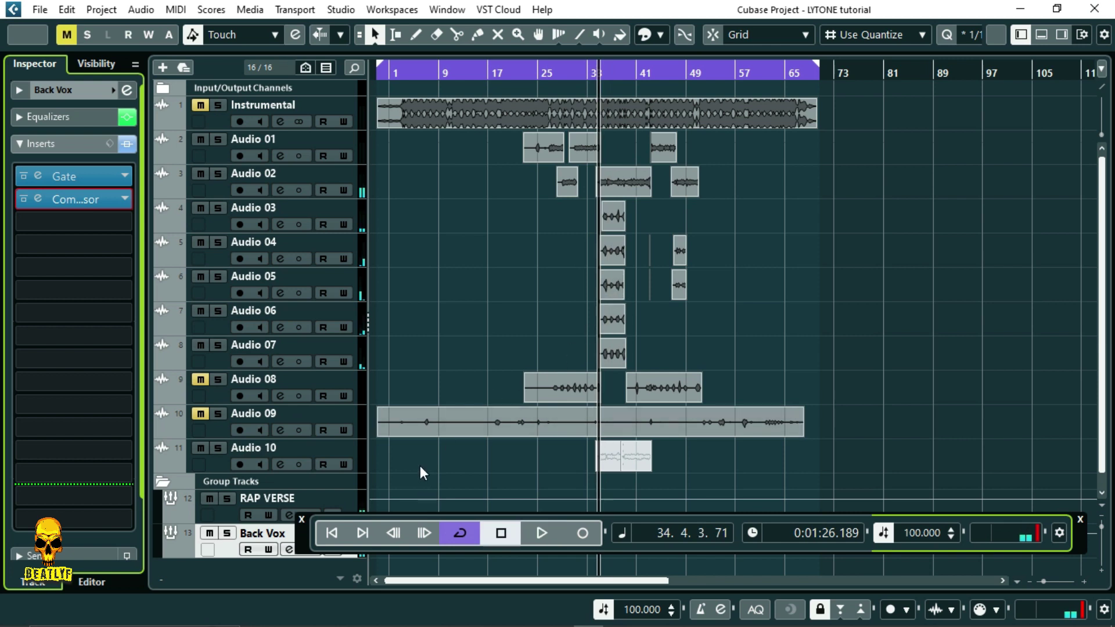
- Add RDeEsser Stereo from the Dynamics effects to the third insert slot of Back Vox
{"action": "scroll", "coordinate": [416, 469], "scroll_direction": "down", "scroll_amount": 1}
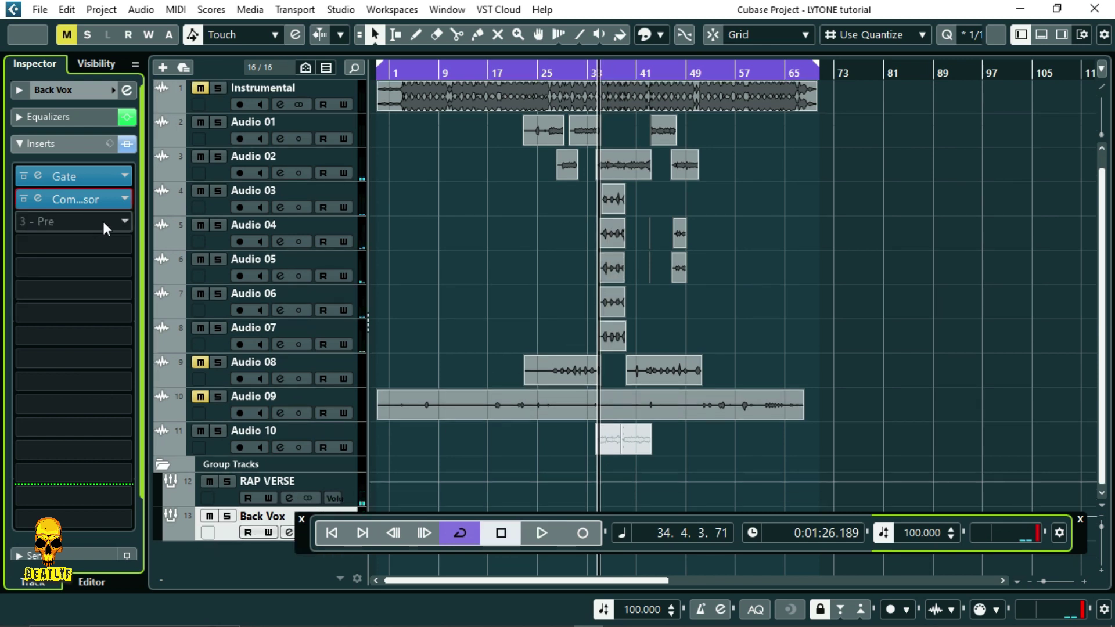
{"action": "left_click", "coordinate": [103, 221]}
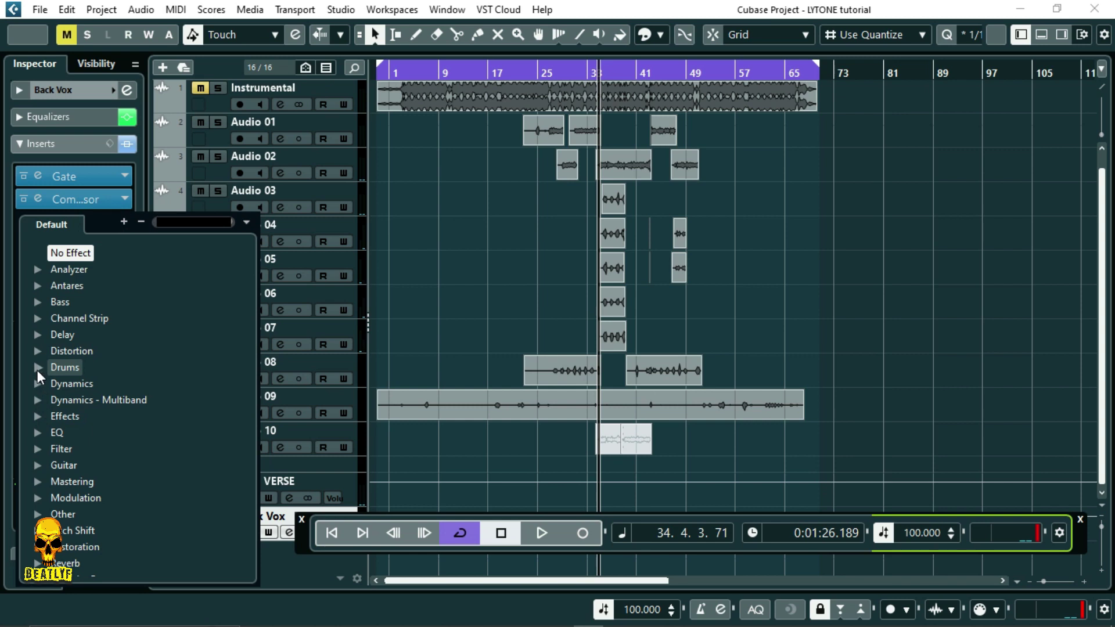
{"action": "left_click", "coordinate": [37, 384]}
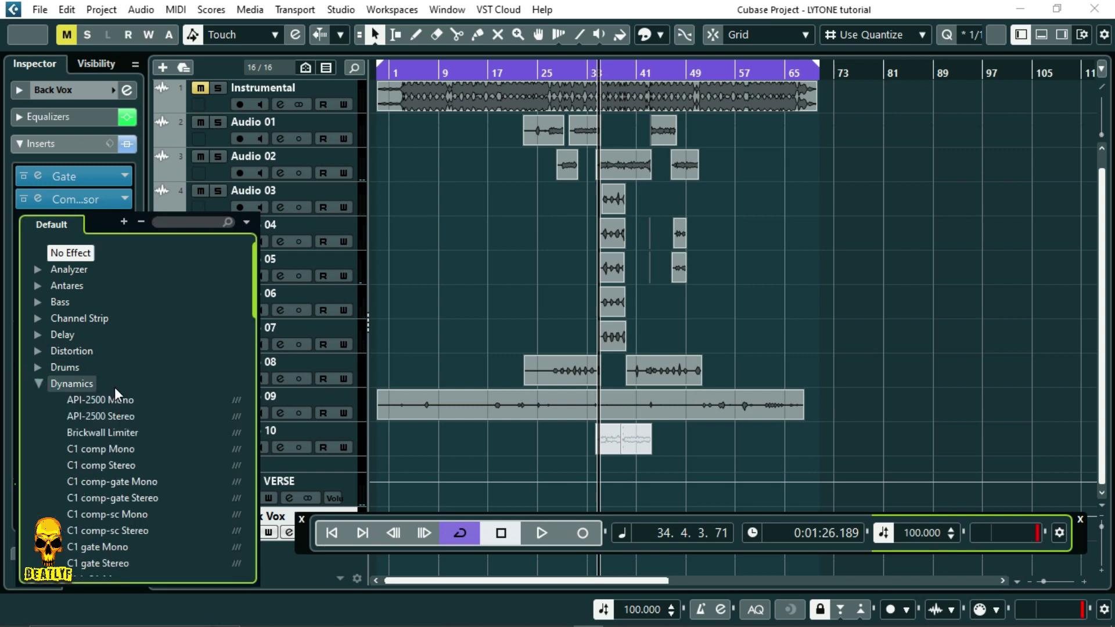
{"action": "scroll", "coordinate": [127, 413], "scroll_direction": "down", "scroll_amount": 10}
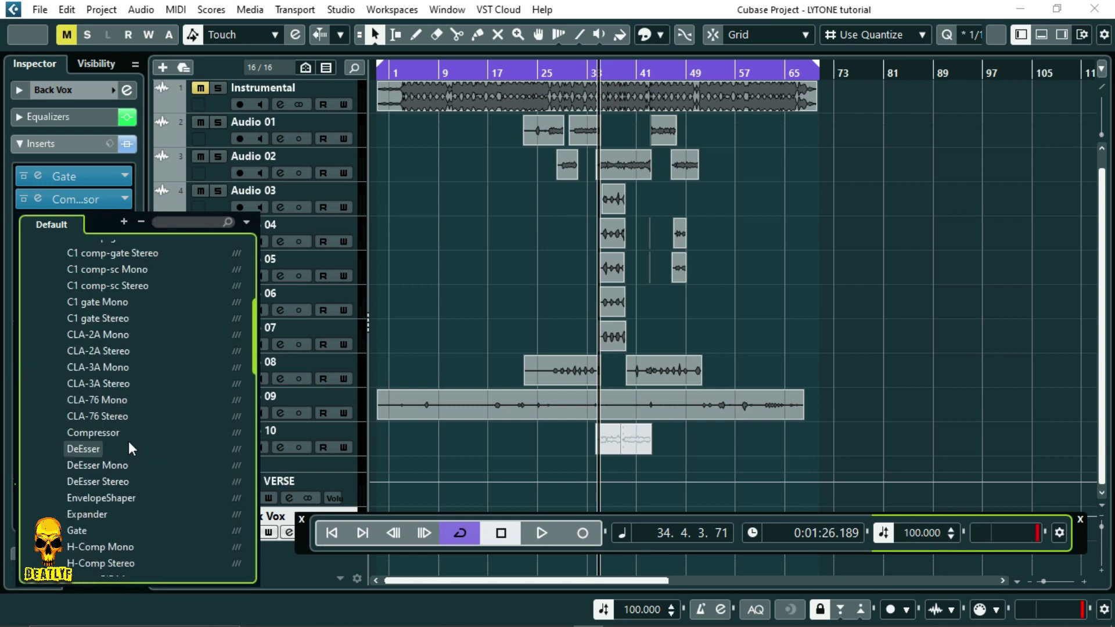
{"action": "scroll", "coordinate": [91, 493], "scroll_direction": "down", "scroll_amount": 3}
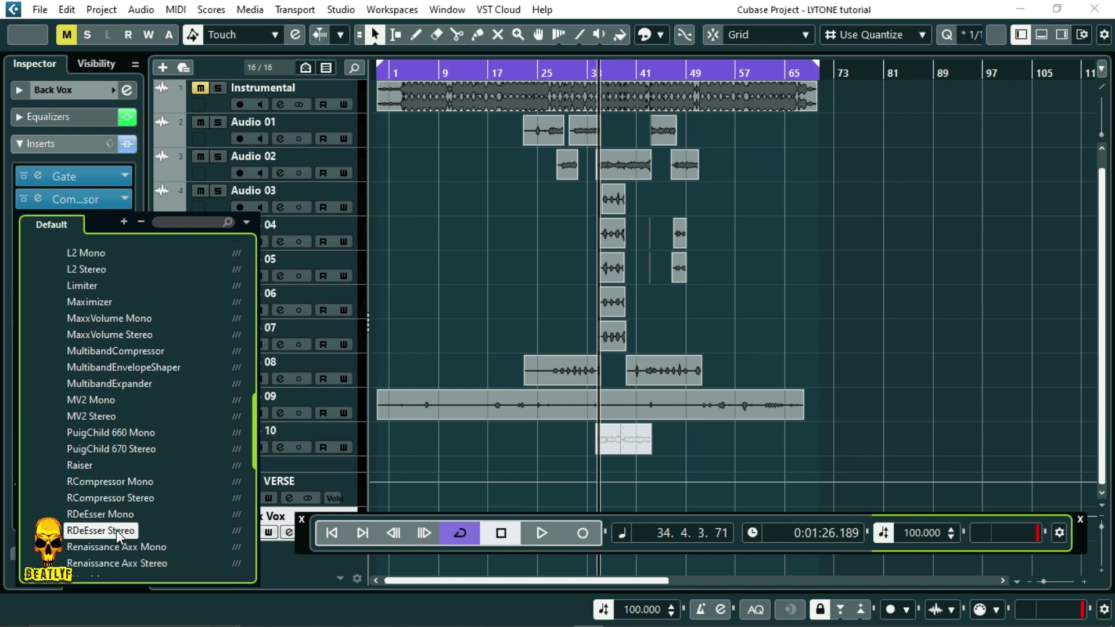
{"action": "left_click", "coordinate": [103, 530]}
- Load the Female DeEss Wide preset in the de-esser, set frequency to 8157 and range to -27.2, and lower the threshold
{"action": "left_click", "coordinate": [533, 196]}
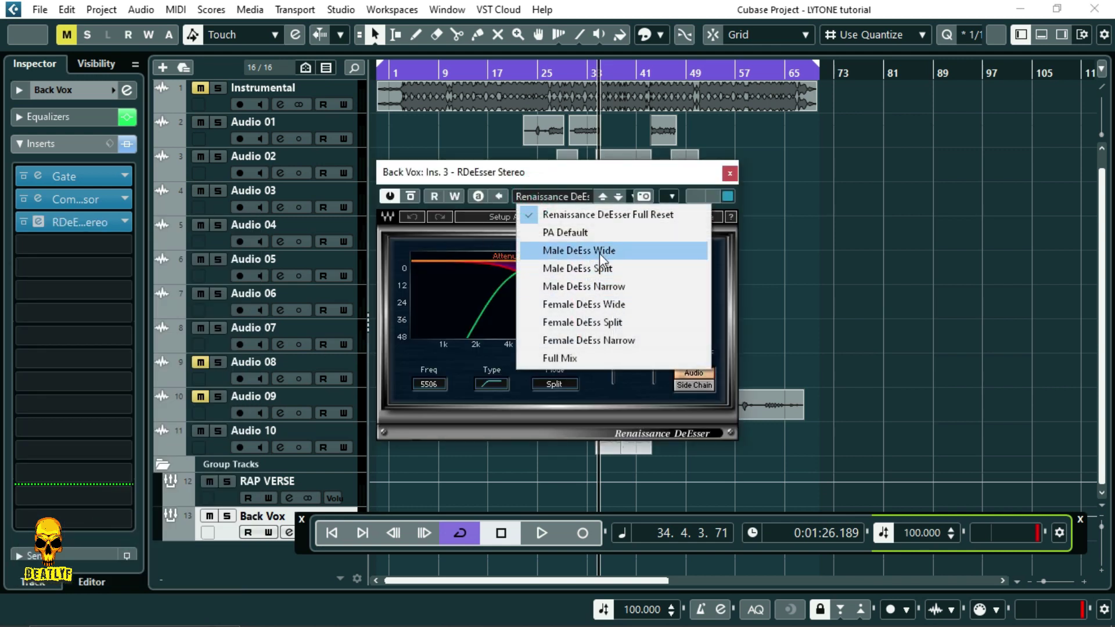
{"action": "left_click", "coordinate": [574, 304]}
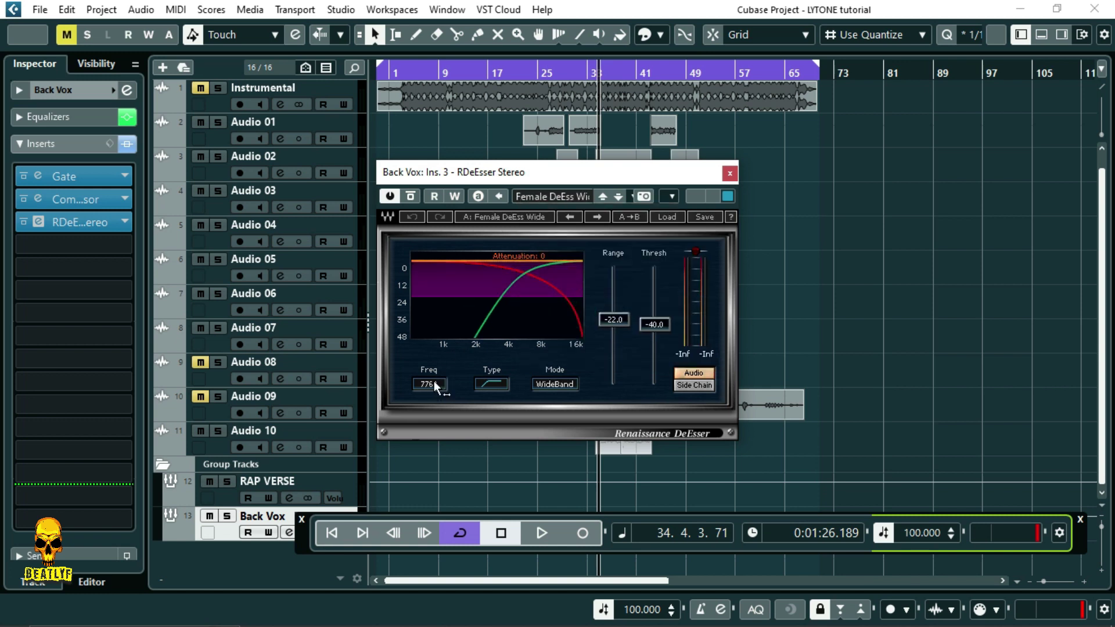
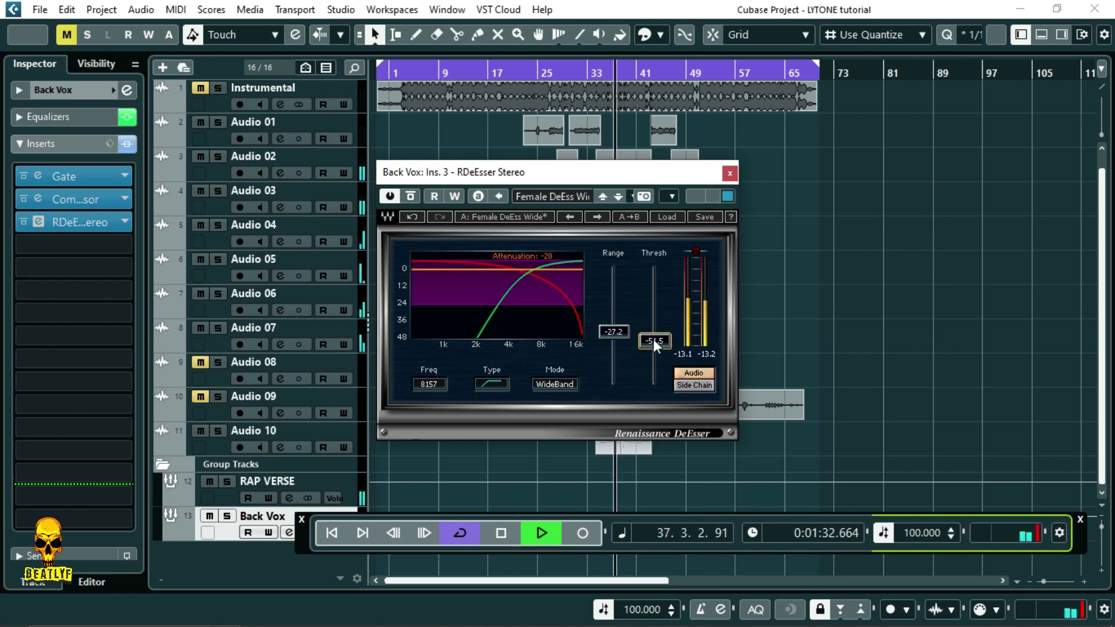
{"action": "left_click", "coordinate": [728, 173]}
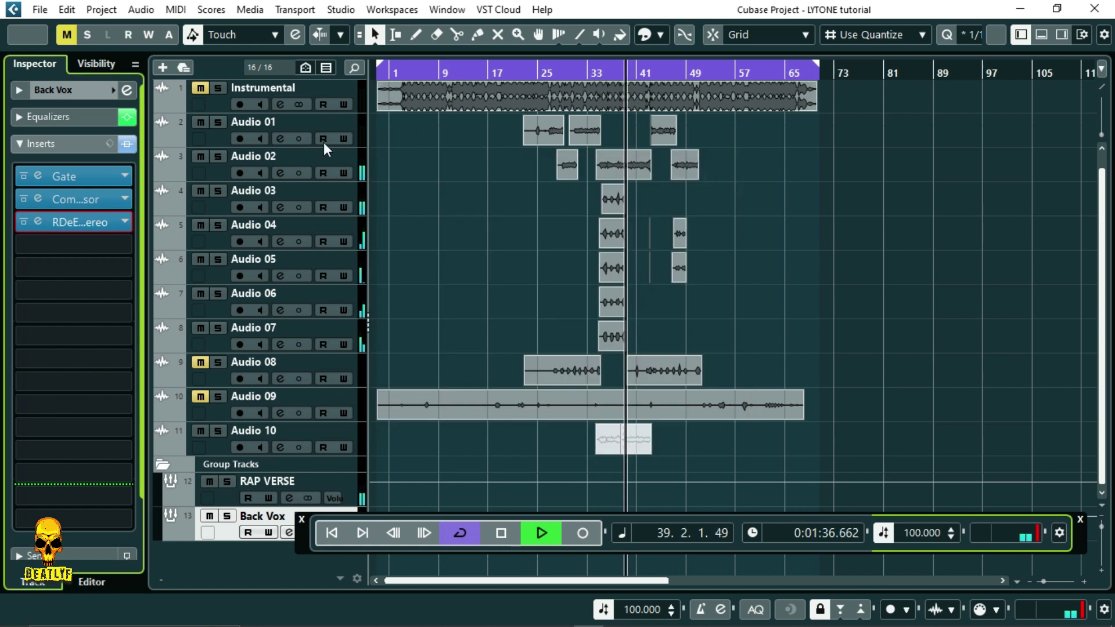
- Save the project with the de-esser in place and replay the backing vocals from about bar 34, saving again during playback
{"action": "left_click", "coordinate": [40, 10]}
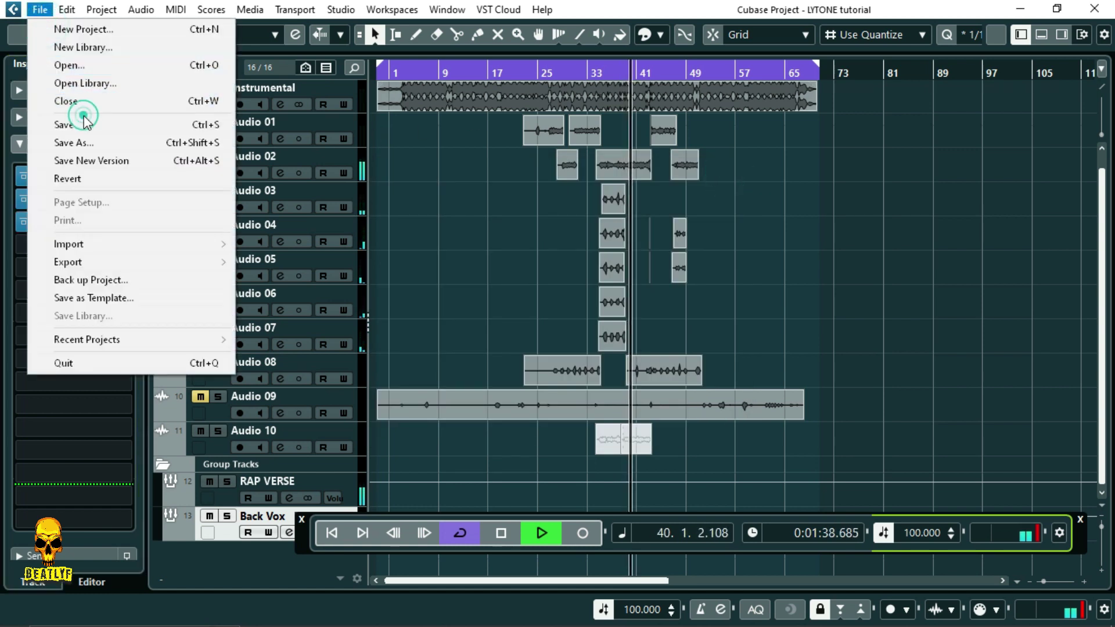
{"action": "left_click", "coordinate": [86, 125]}
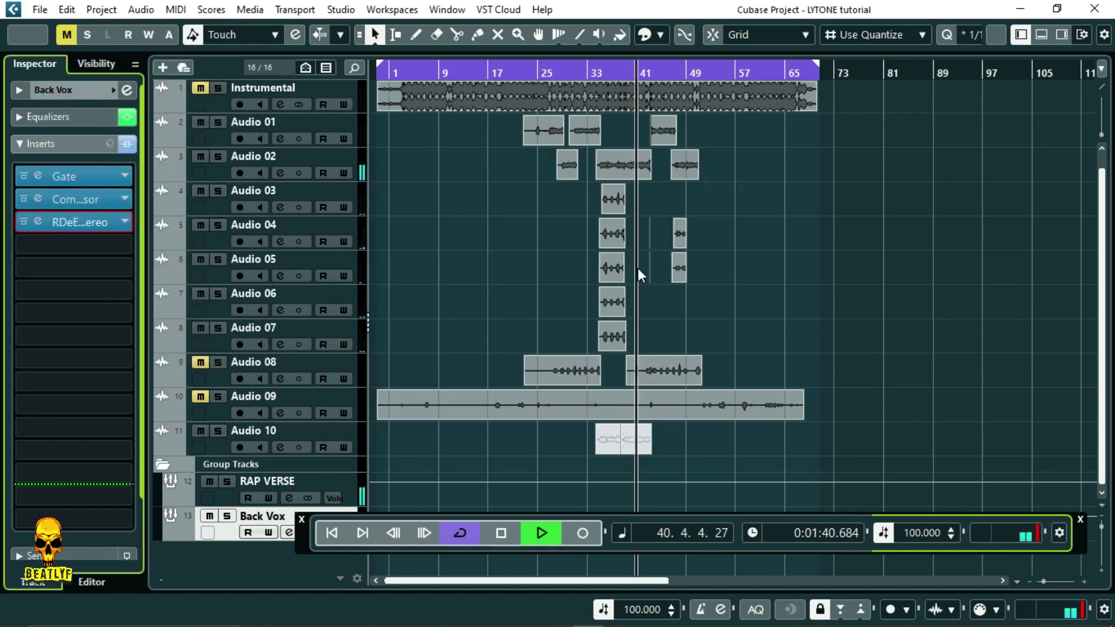
{"action": "key", "text": "space"}
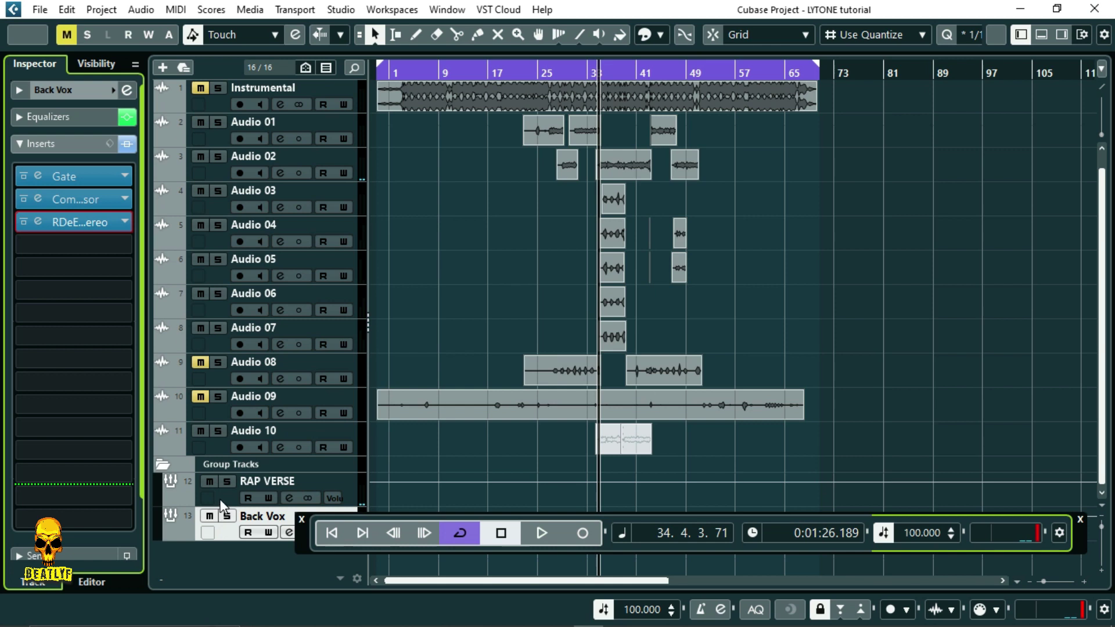
{"action": "key", "text": "space"}
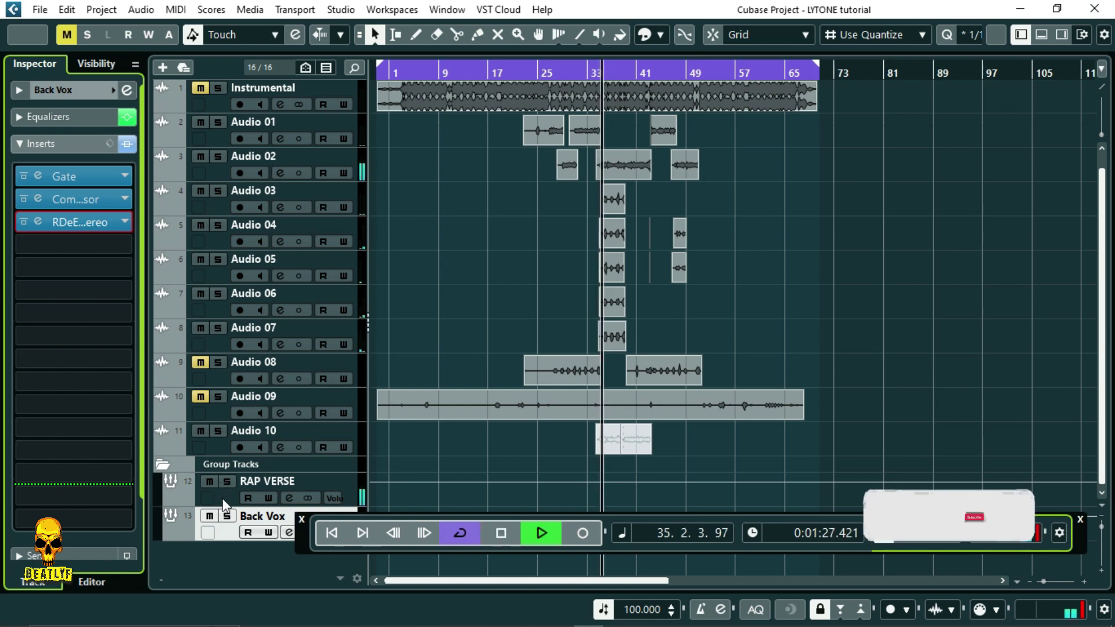
{"action": "left_click", "coordinate": [40, 9]}
{"action": "left_click", "coordinate": [64, 124]}
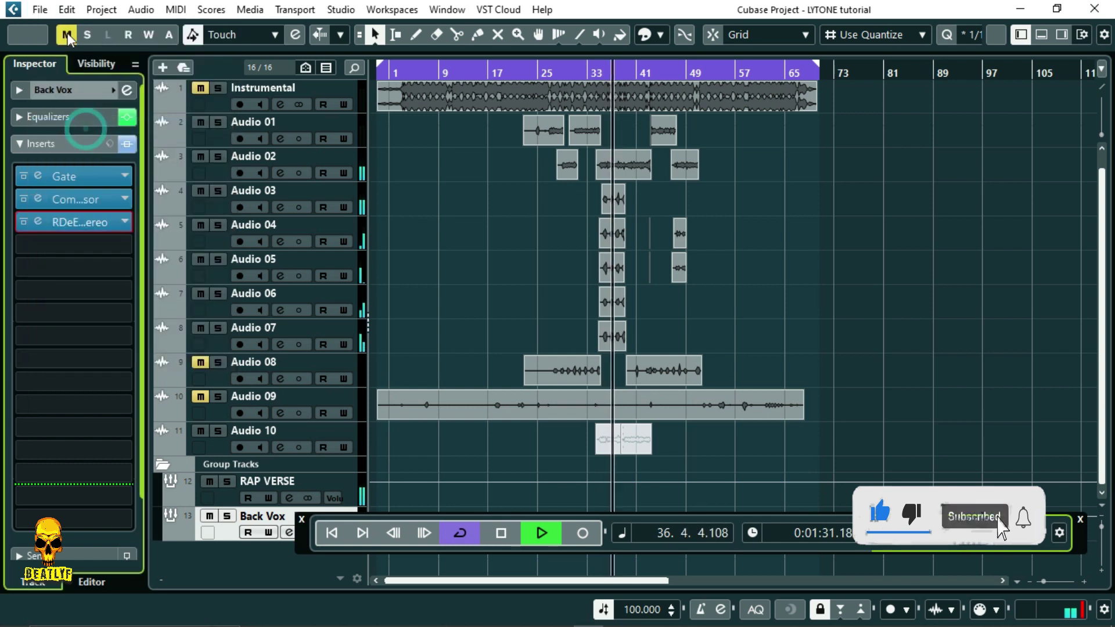
- Save the project again while the de-essed backing vocals play
{"action": "left_click", "coordinate": [40, 10]}
{"action": "left_click", "coordinate": [66, 124]}
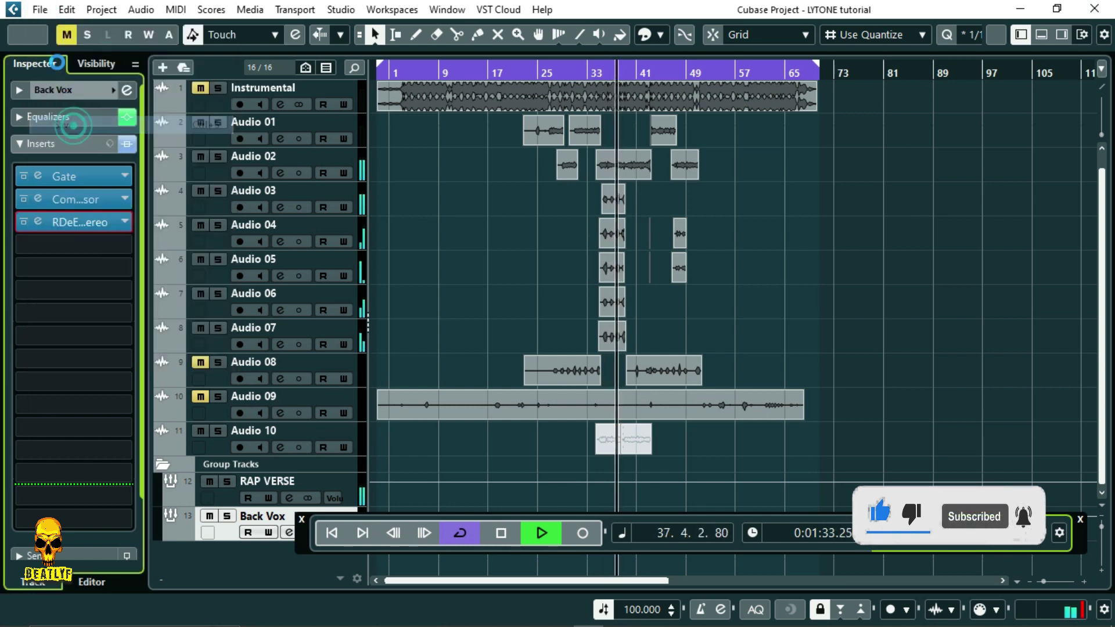
{"action": "left_click", "coordinate": [41, 9]}
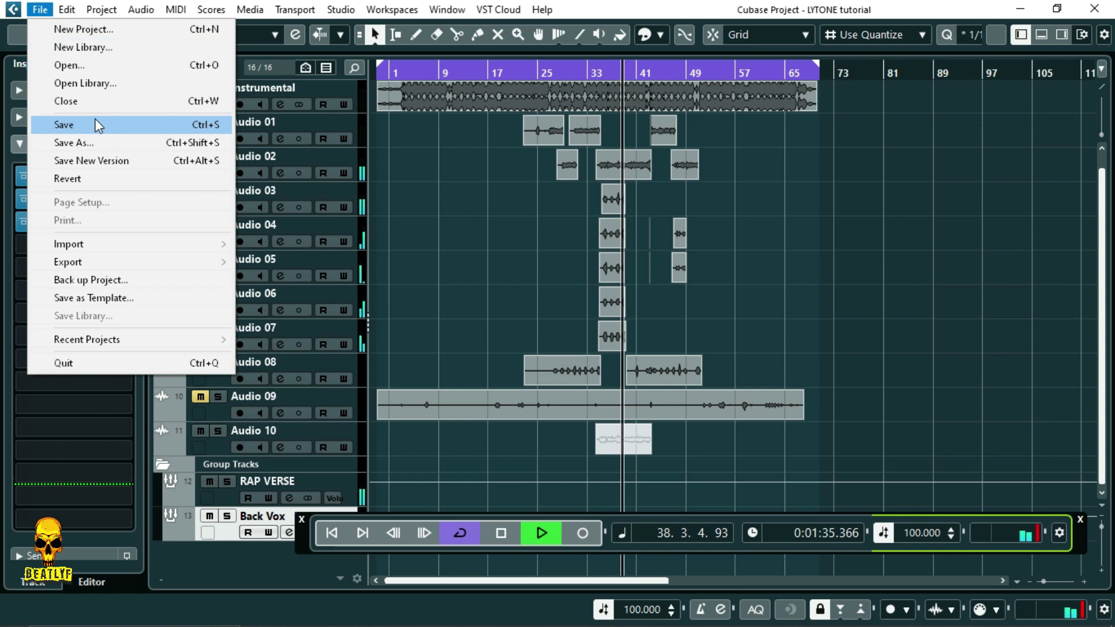
{"action": "left_click", "coordinate": [99, 124]}
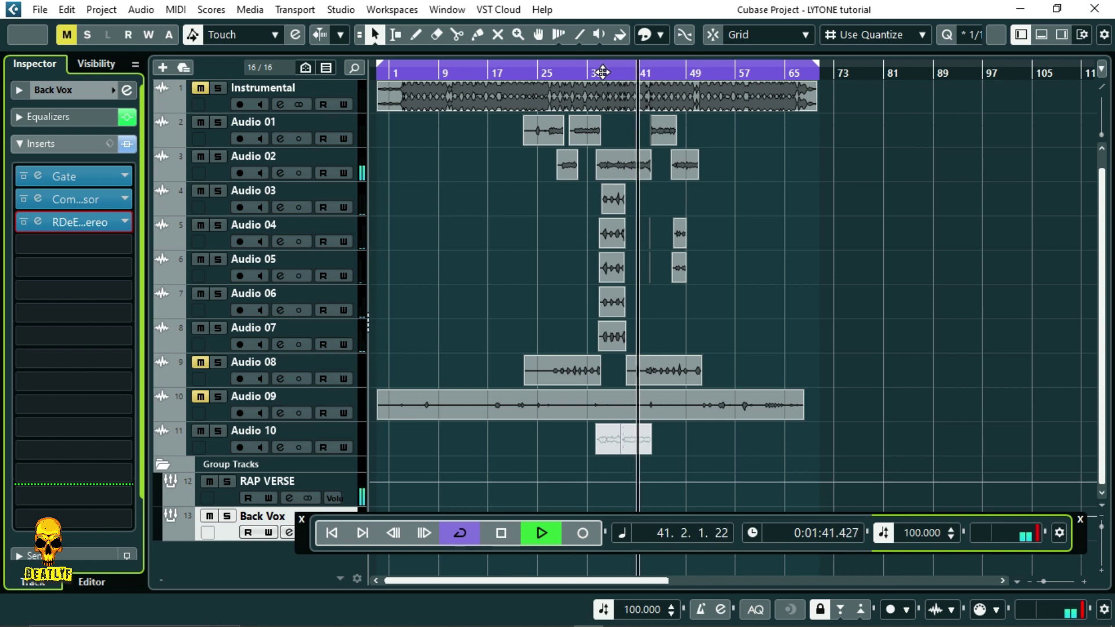
- Unmute the Instrumental track and replay the section from about bar 34 with the Back Vox group selected
{"action": "key", "text": "space"}
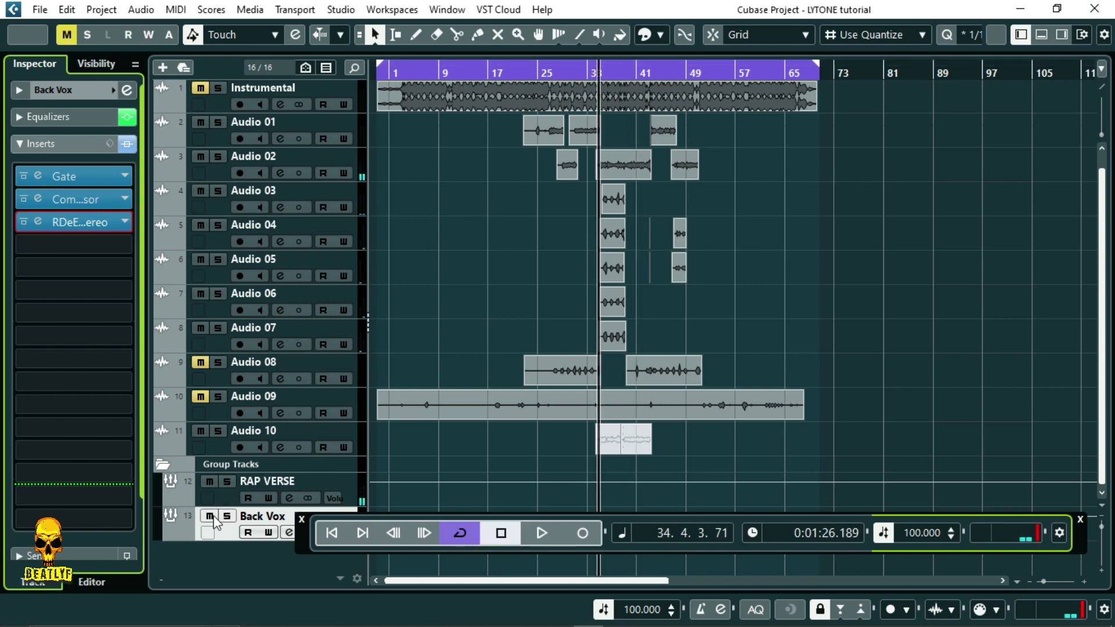
{"action": "left_click", "coordinate": [200, 88]}
{"action": "key", "text": "space"}
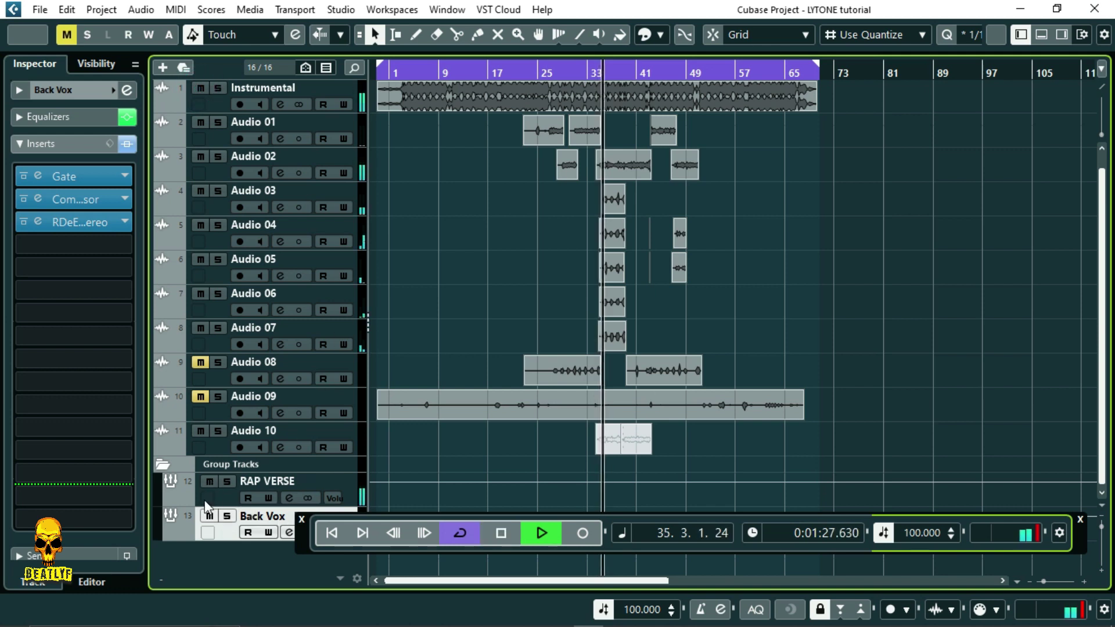
{"action": "left_click", "coordinate": [226, 532]}
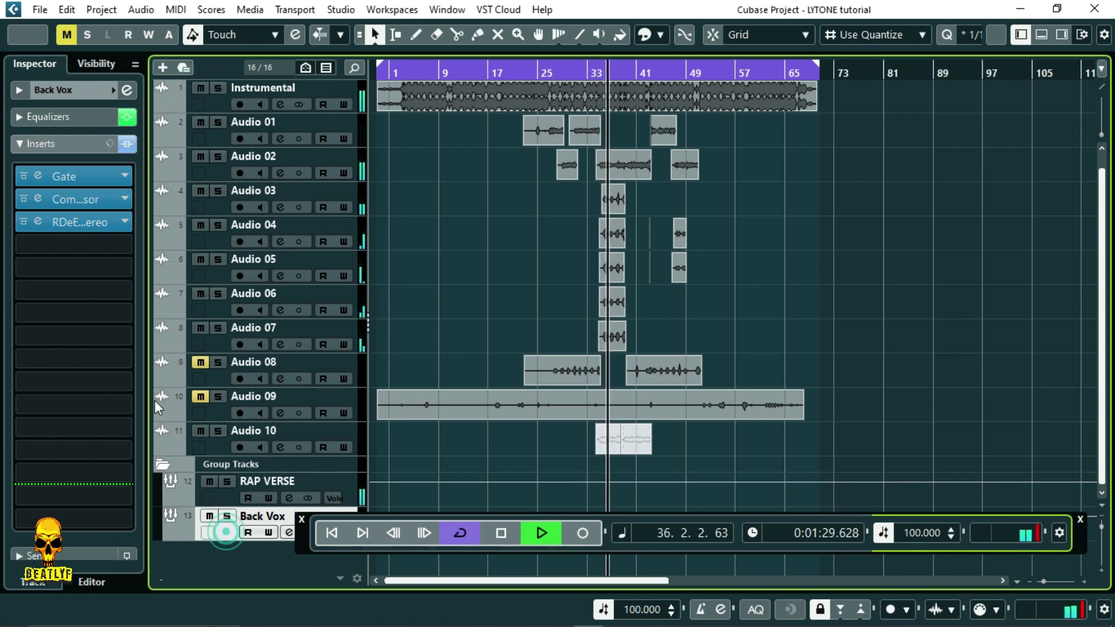
- Show the Back Vox channel fader and set its level to -3.05 while replaying from about bar 34 with the instrumental
{"action": "left_click", "coordinate": [61, 144]}
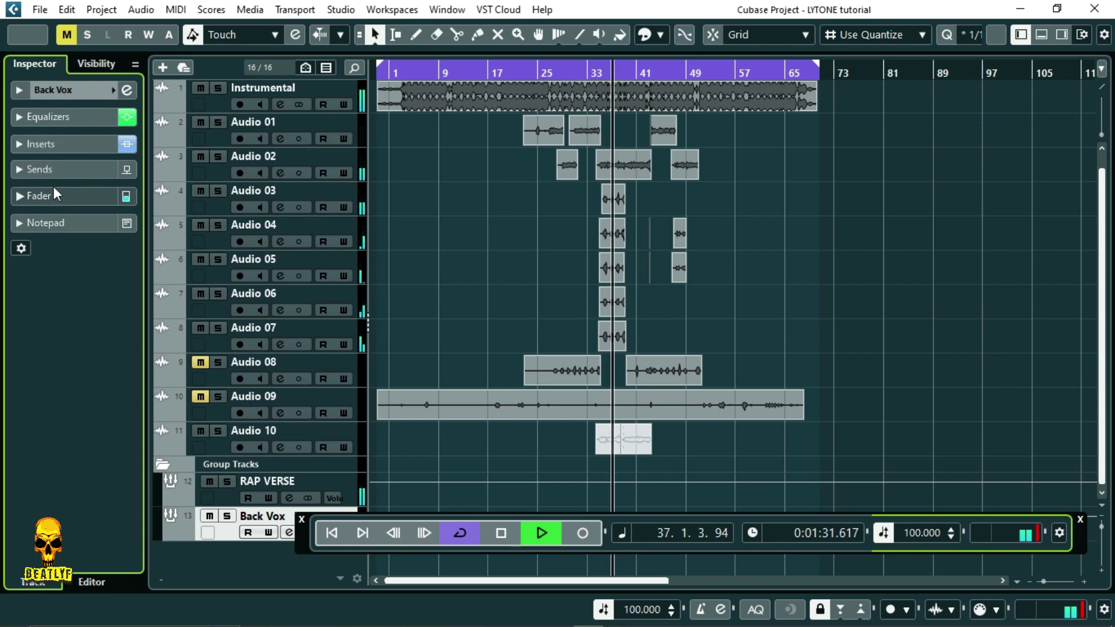
{"action": "left_click", "coordinate": [54, 191]}
{"action": "key", "text": "space"}
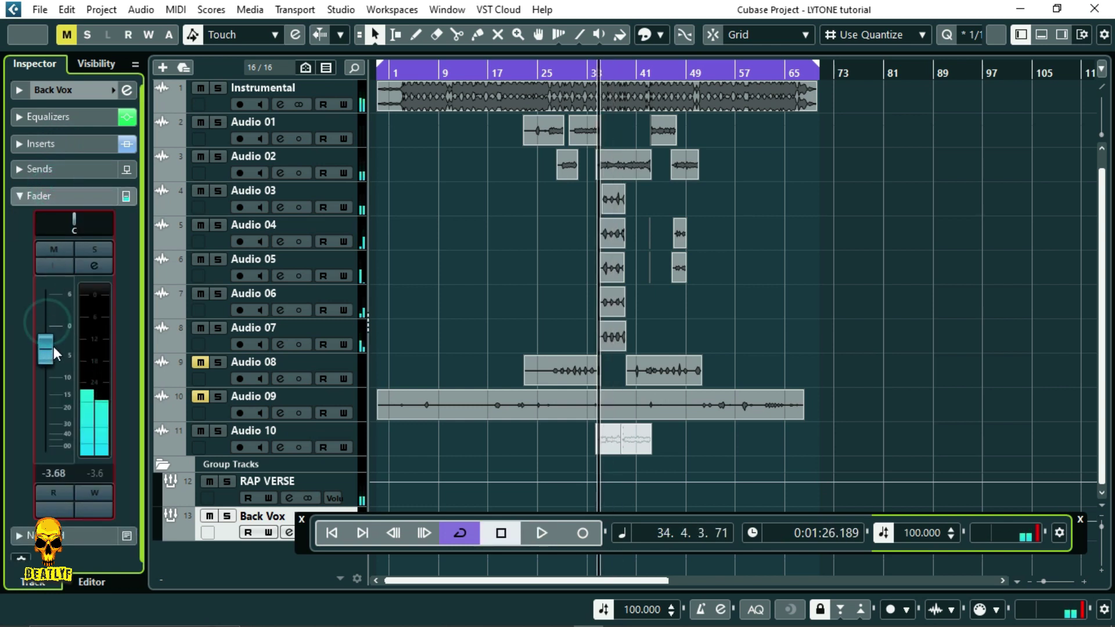
{"action": "key", "text": "space"}
{"action": "left_click_drag", "start_coordinate": [47, 356], "coordinate": [41, 359]}
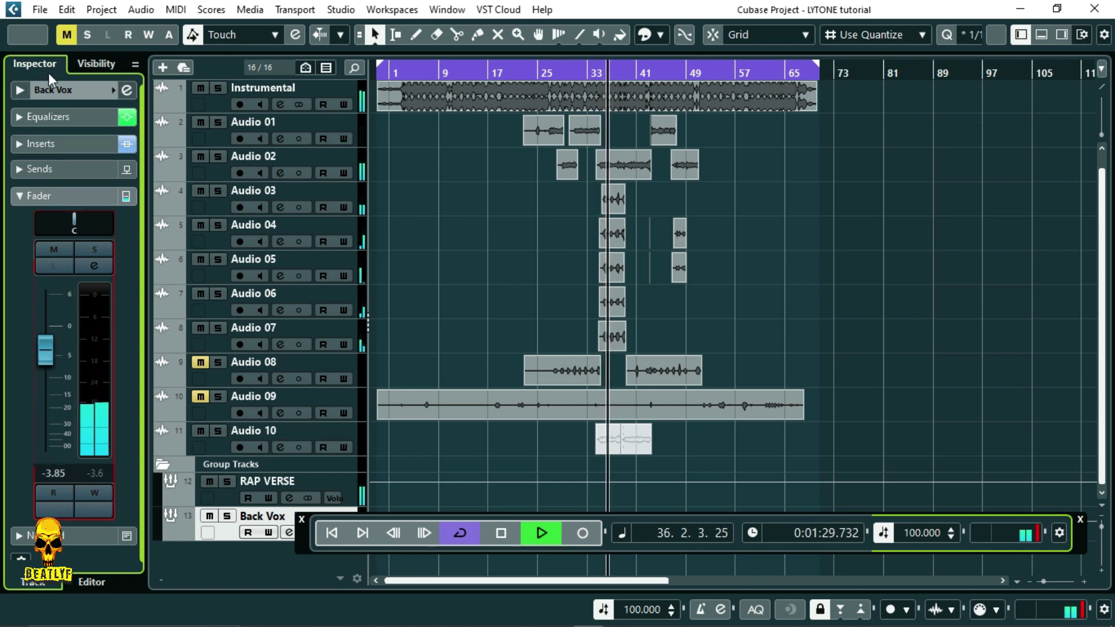
{"action": "left_click_drag", "start_coordinate": [47, 342], "coordinate": [54, 336]}
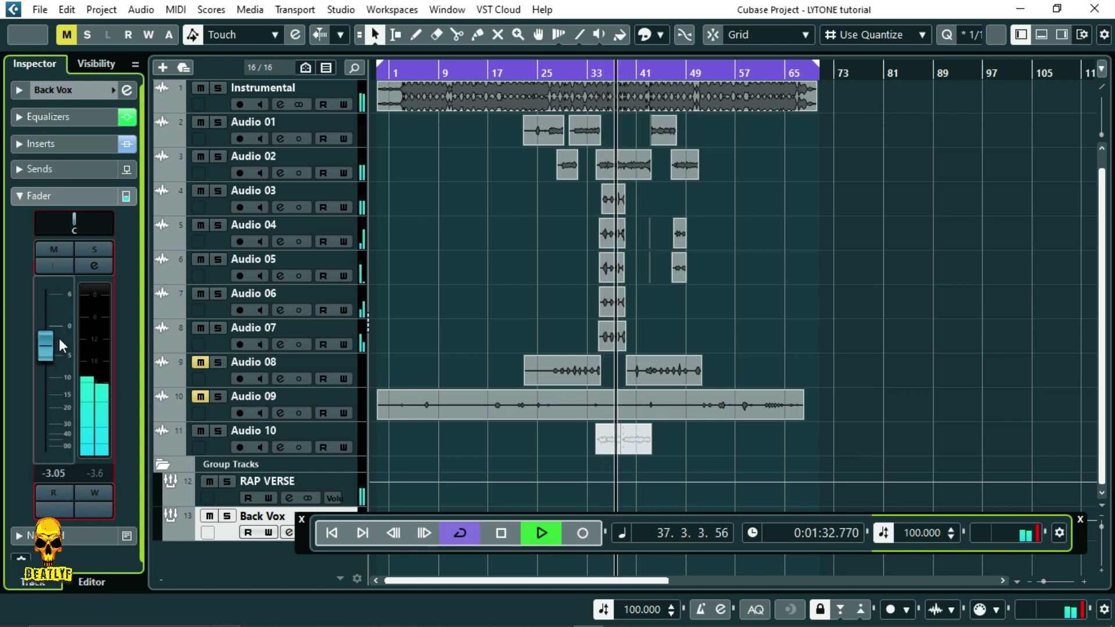
- Save the project several times with the new Back Vox level while the mix keeps playing
{"action": "left_click", "coordinate": [39, 12]}
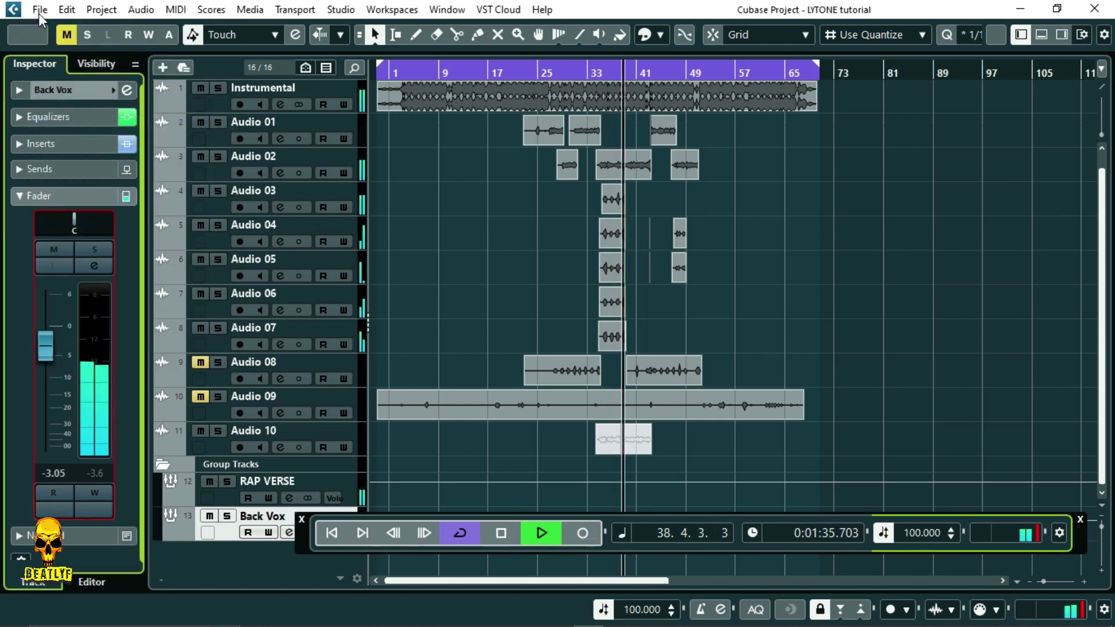
{"action": "left_click", "coordinate": [38, 10]}
{"action": "left_click", "coordinate": [82, 124]}
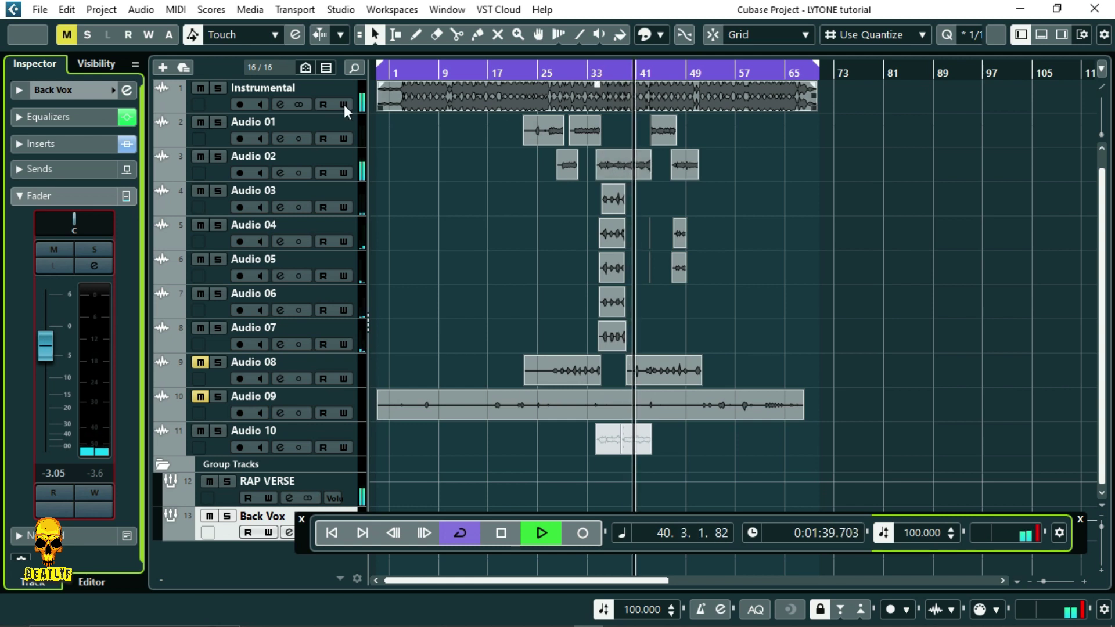
{"action": "left_click", "coordinate": [39, 10]}
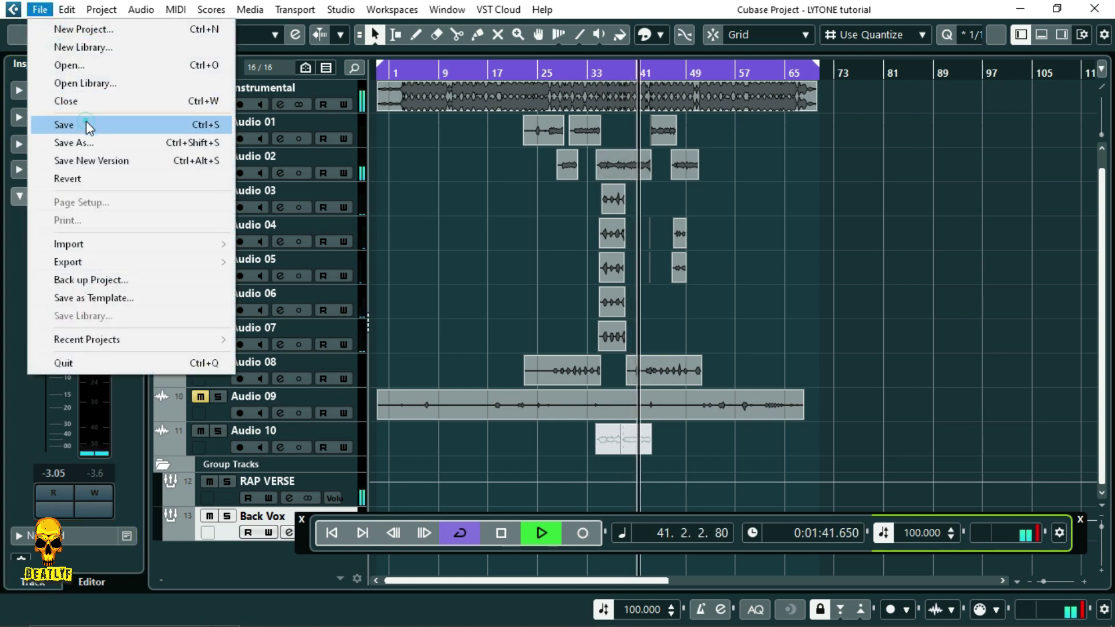
{"action": "left_click", "coordinate": [86, 124]}
{"action": "left_click", "coordinate": [40, 9]}
{"action": "left_click", "coordinate": [81, 125]}
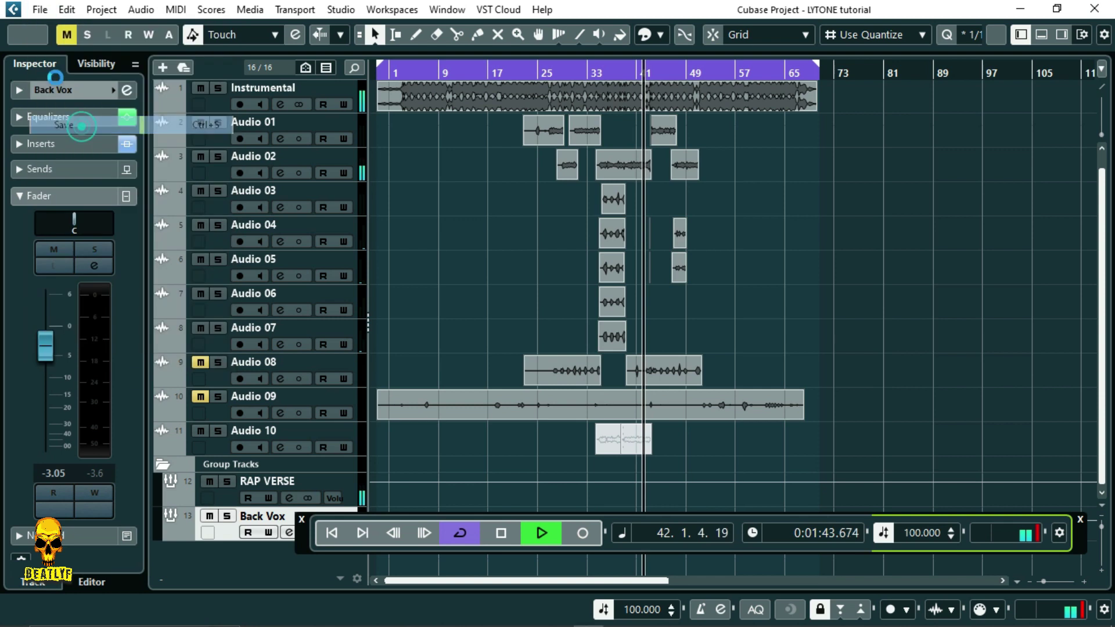
{"action": "left_click", "coordinate": [40, 10]}
{"action": "left_click", "coordinate": [85, 125]}
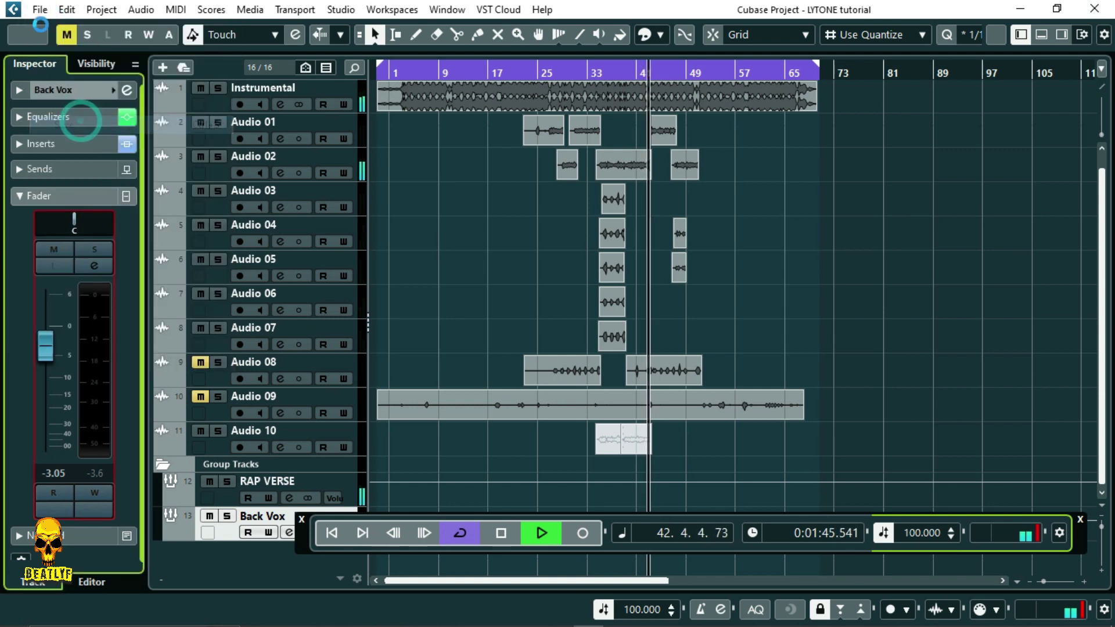
{"action": "left_click", "coordinate": [39, 10]}
{"action": "left_click", "coordinate": [85, 123]}
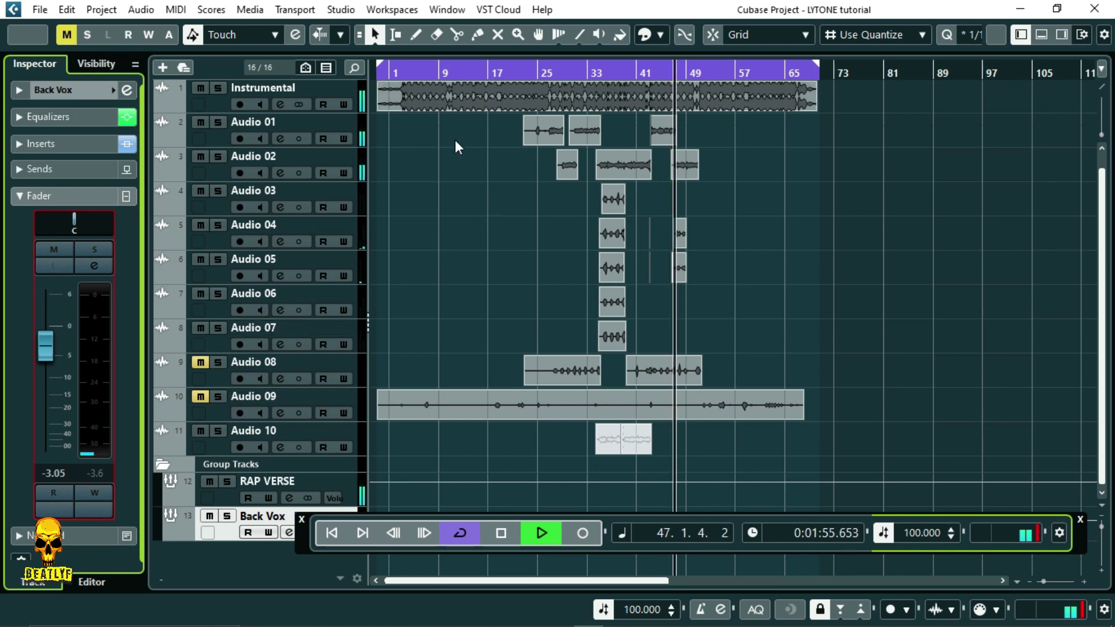
{"action": "left_click", "coordinate": [45, 12]}
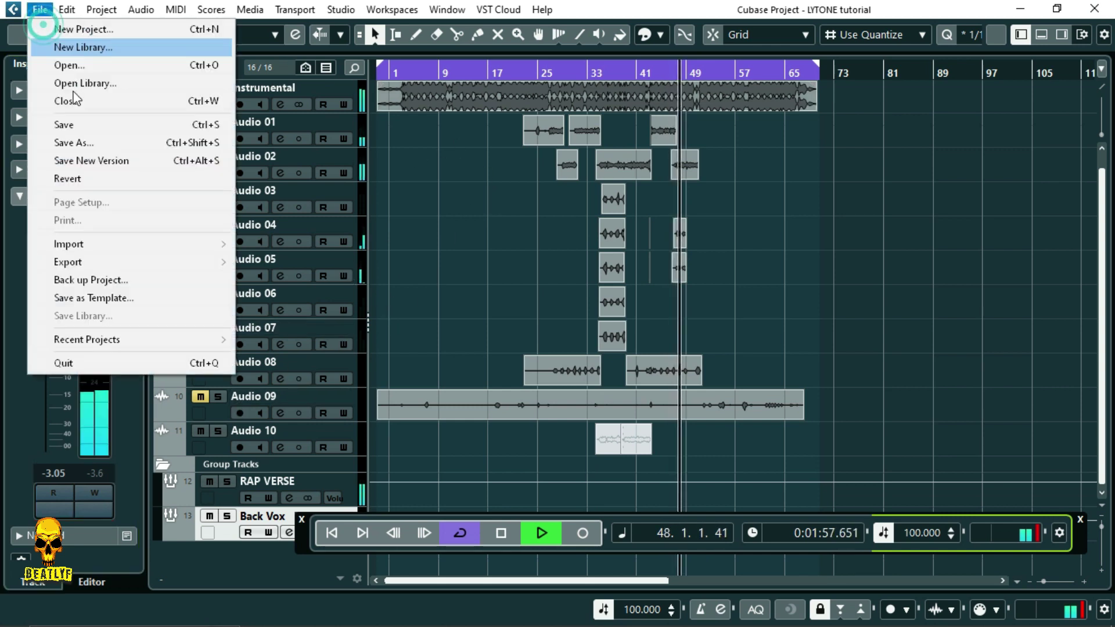
{"action": "left_click", "coordinate": [65, 121]}
{"action": "left_click", "coordinate": [46, 11]}
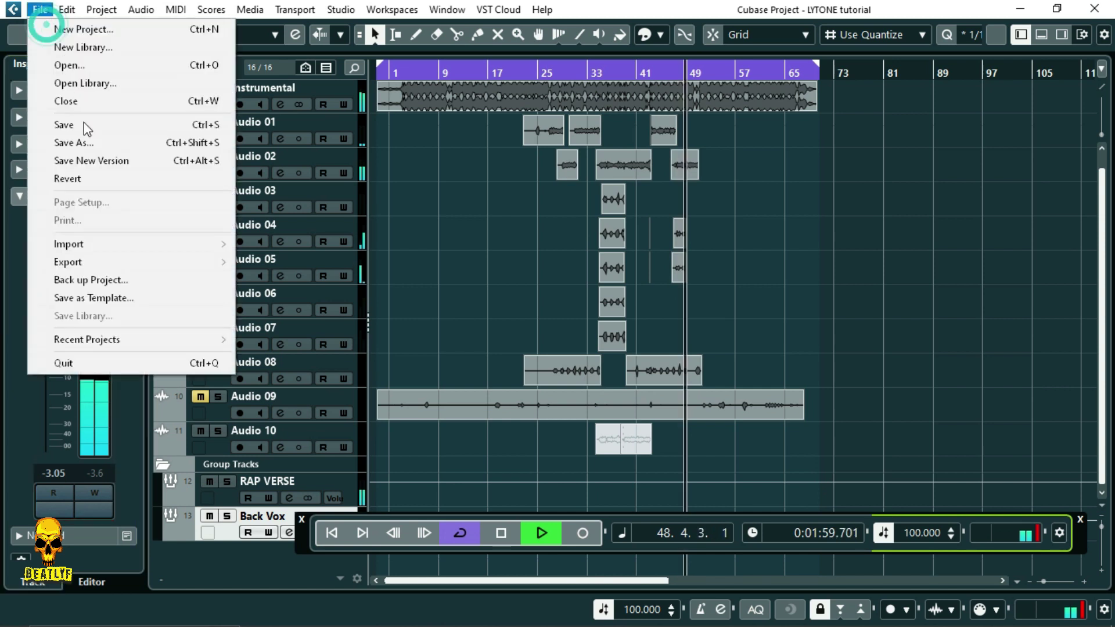
{"action": "left_click", "coordinate": [90, 124]}
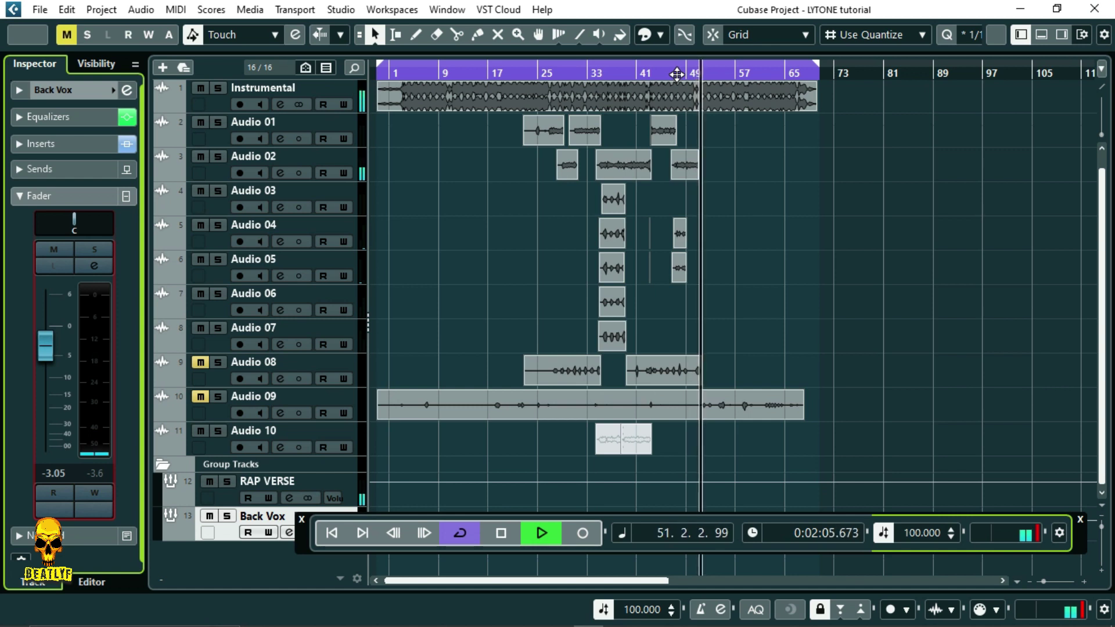
- Replay the mix from about bar 24 and again from about bar 34, saving the project during playback
{"action": "left_click", "coordinate": [535, 68]}
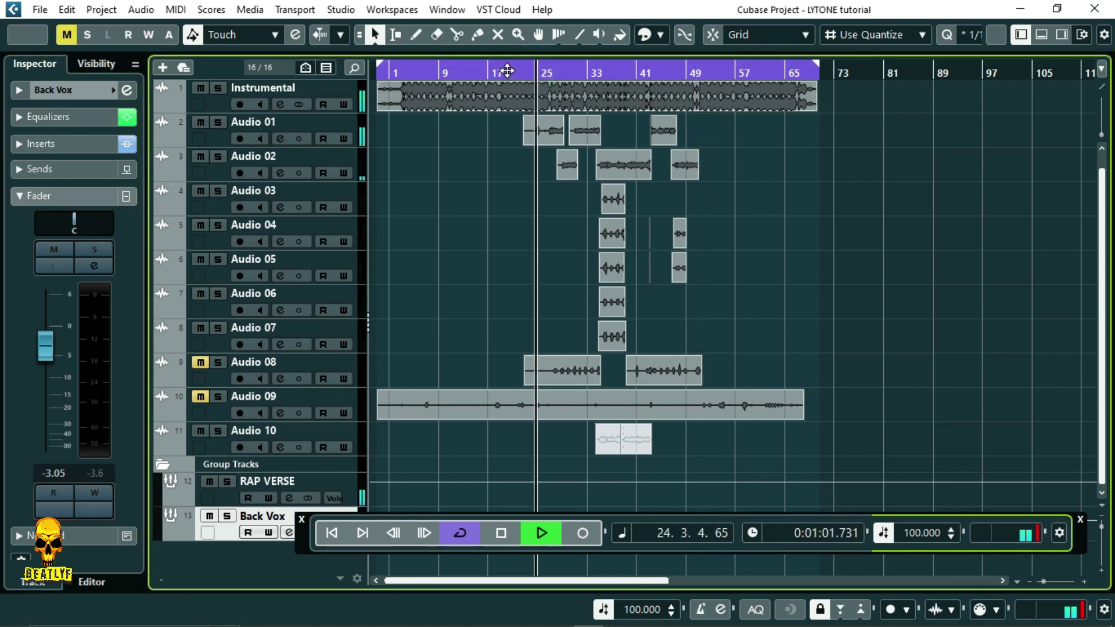
{"action": "left_click", "coordinate": [596, 69]}
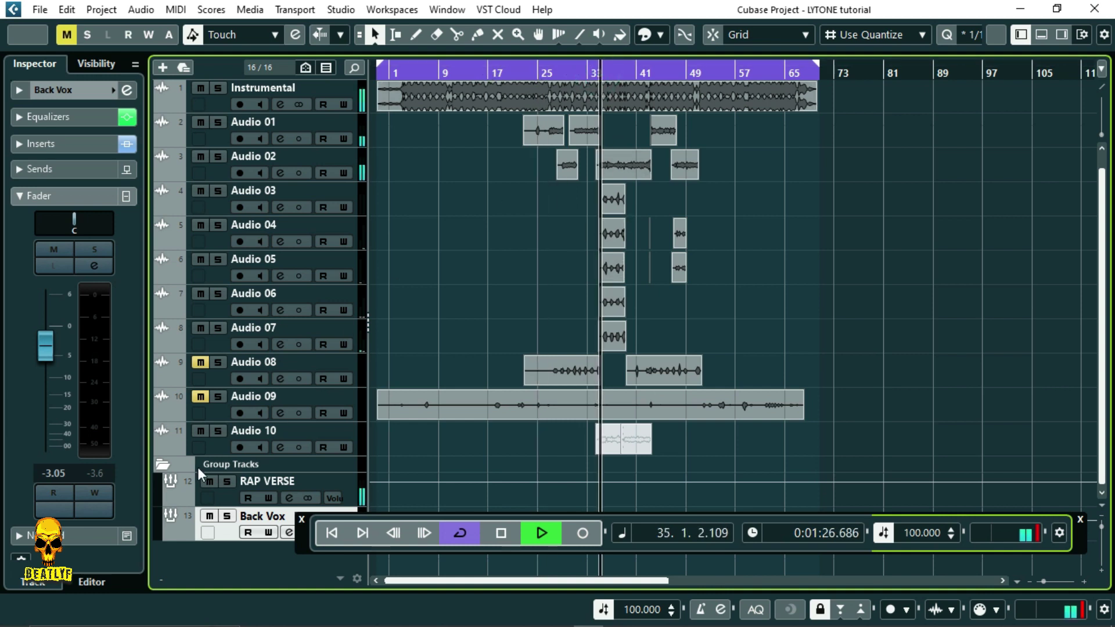
{"action": "left_click", "coordinate": [39, 9]}
{"action": "left_click", "coordinate": [64, 124]}
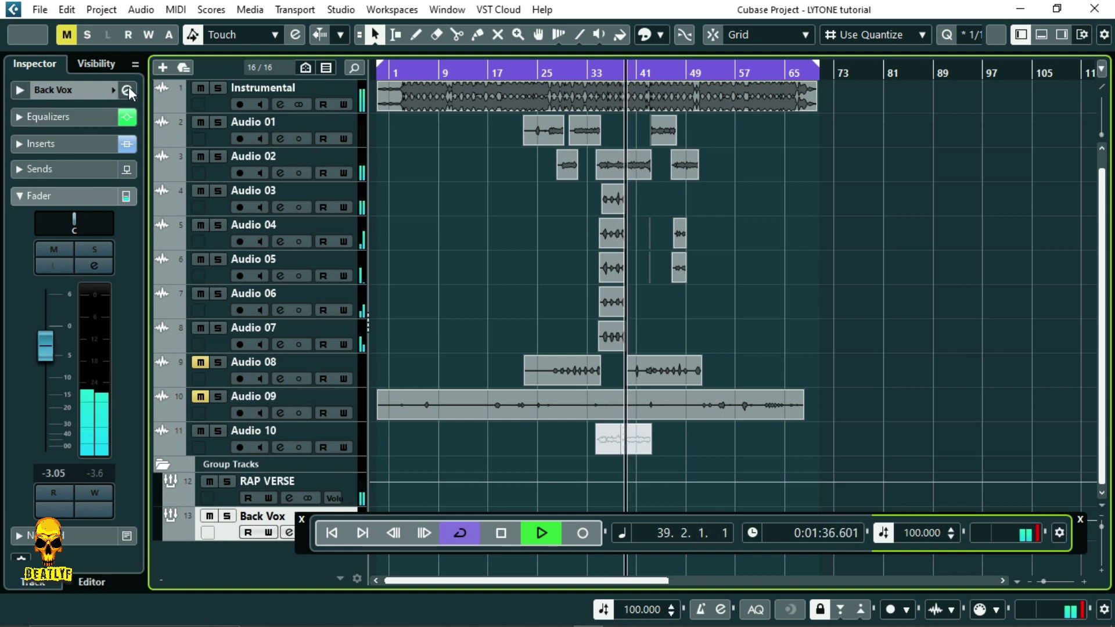
- Stop playback and narrow the panning of two backing vocals, setting Audio 04 to R72 and Audio 05 to L74
{"action": "key", "text": "space"}
{"action": "left_click", "coordinate": [217, 241]}
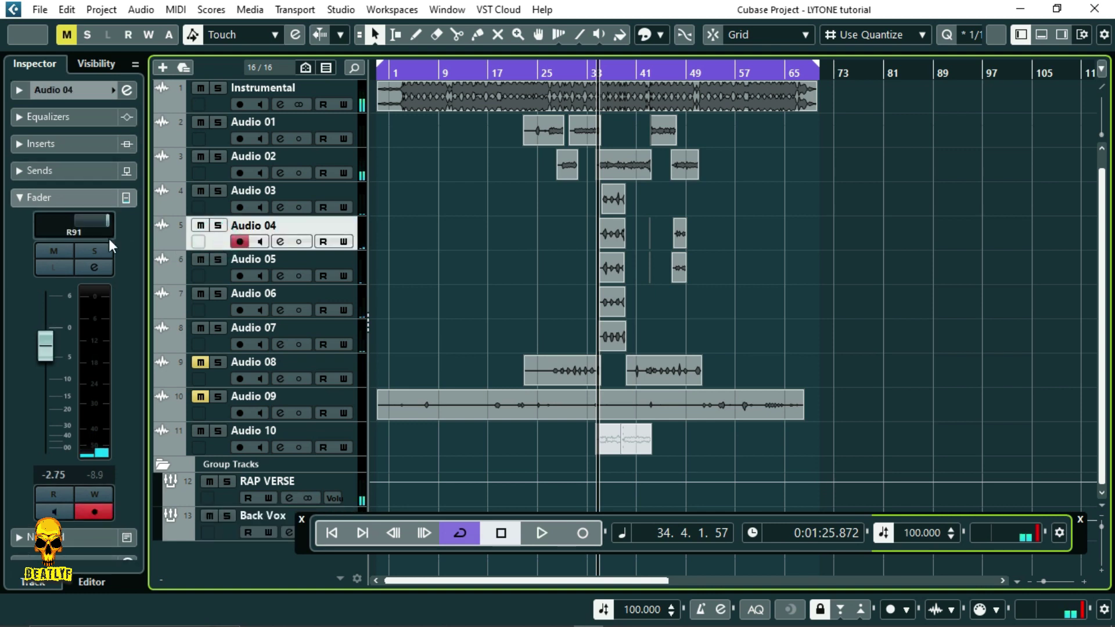
{"action": "double_click", "coordinate": [105, 222]}
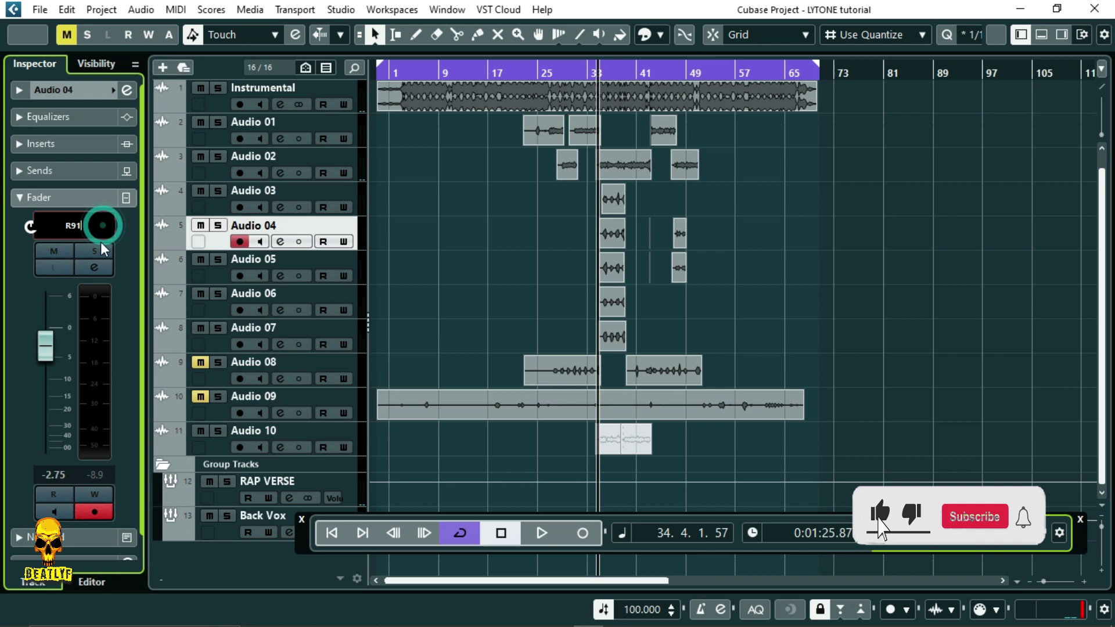
{"action": "type", "text": "74"}
{"action": "key", "text": "Return"}
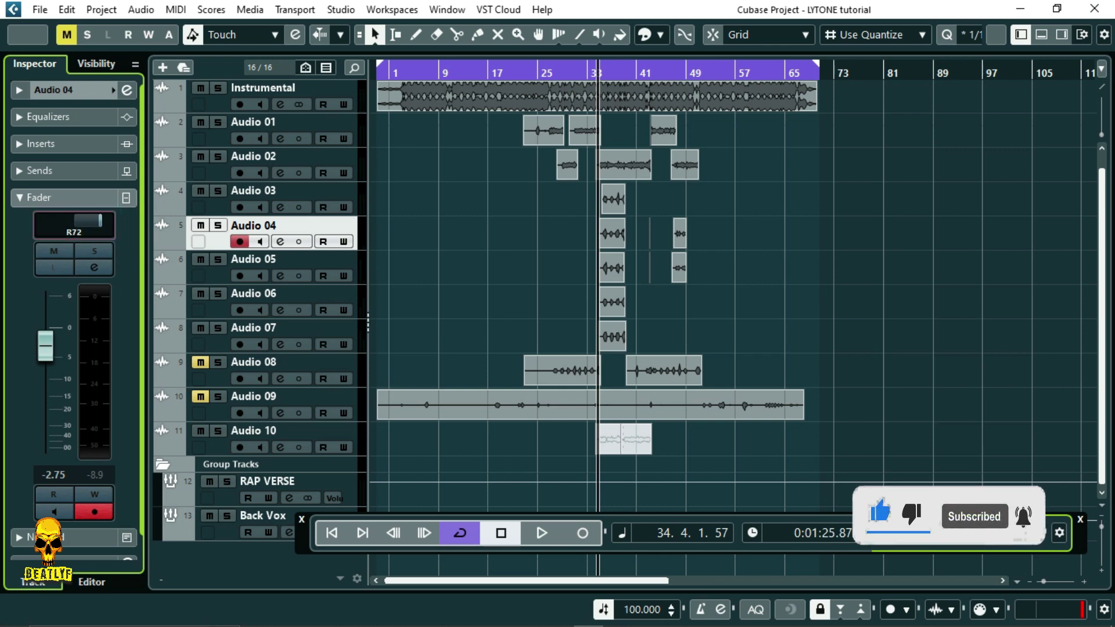
{"action": "left_click", "coordinate": [218, 275]}
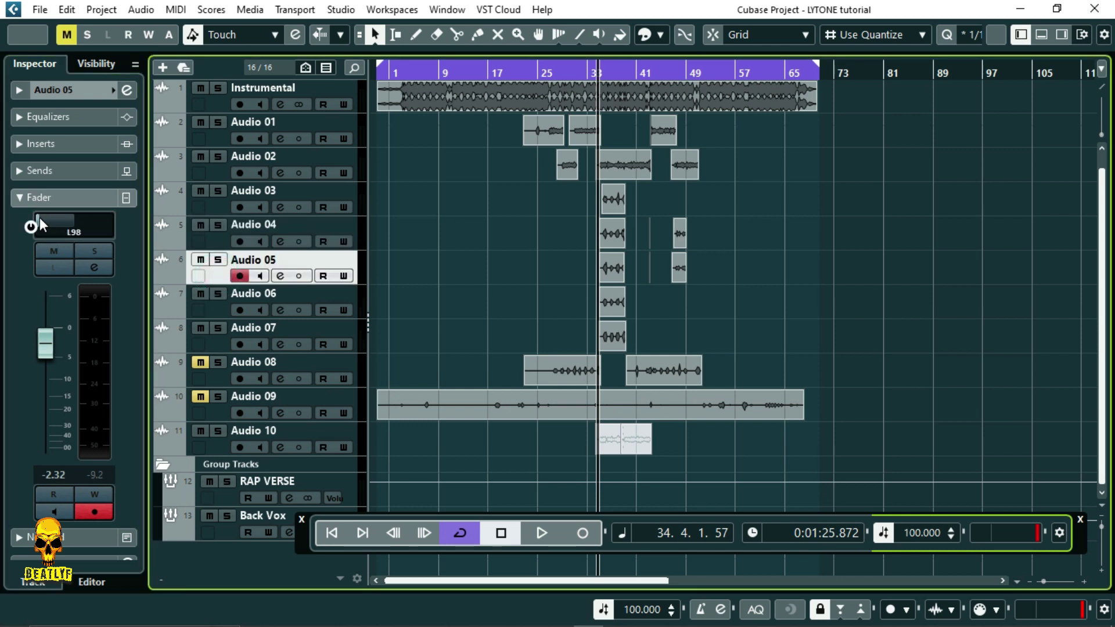
{"action": "left_click_drag", "start_coordinate": [38, 218], "coordinate": [40, 219]}
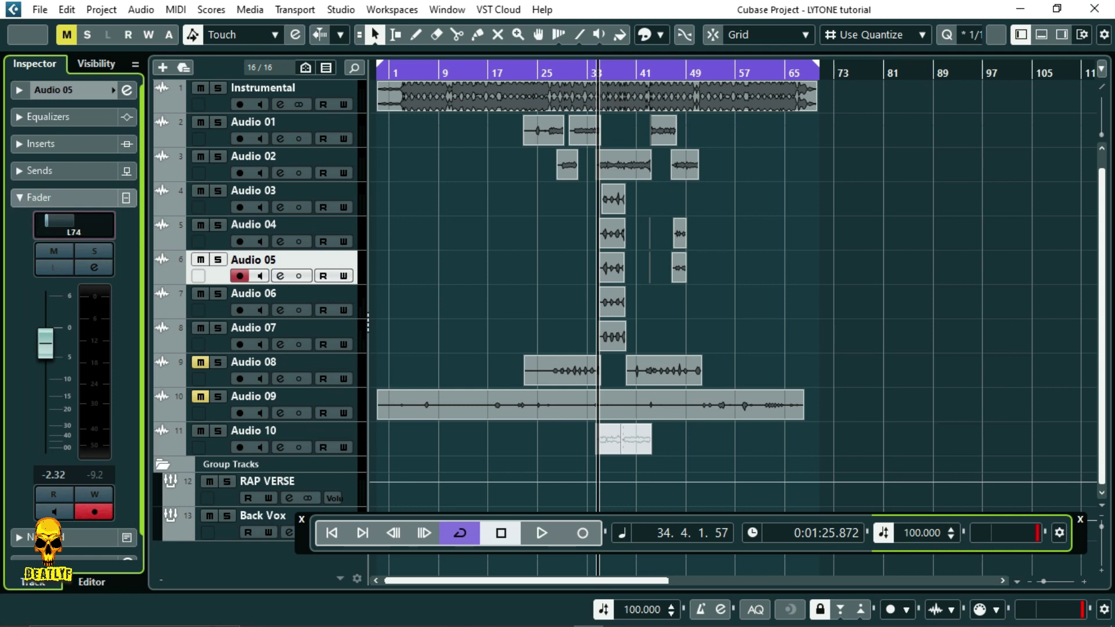
- Pan Audio 06 fully right and Audio 07 fully left
{"action": "left_click", "coordinate": [214, 314]}
{"action": "left_click_drag", "start_coordinate": [97, 224], "coordinate": [113, 221]}
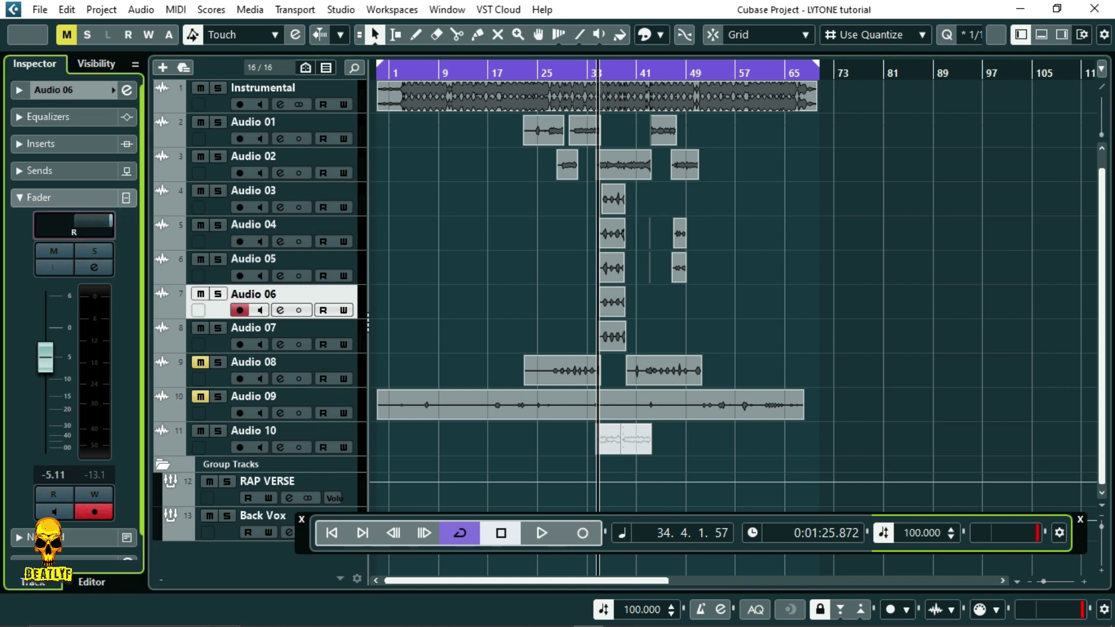
{"action": "left_click", "coordinate": [211, 350]}
{"action": "left_click_drag", "start_coordinate": [49, 225], "coordinate": [47, 219]}
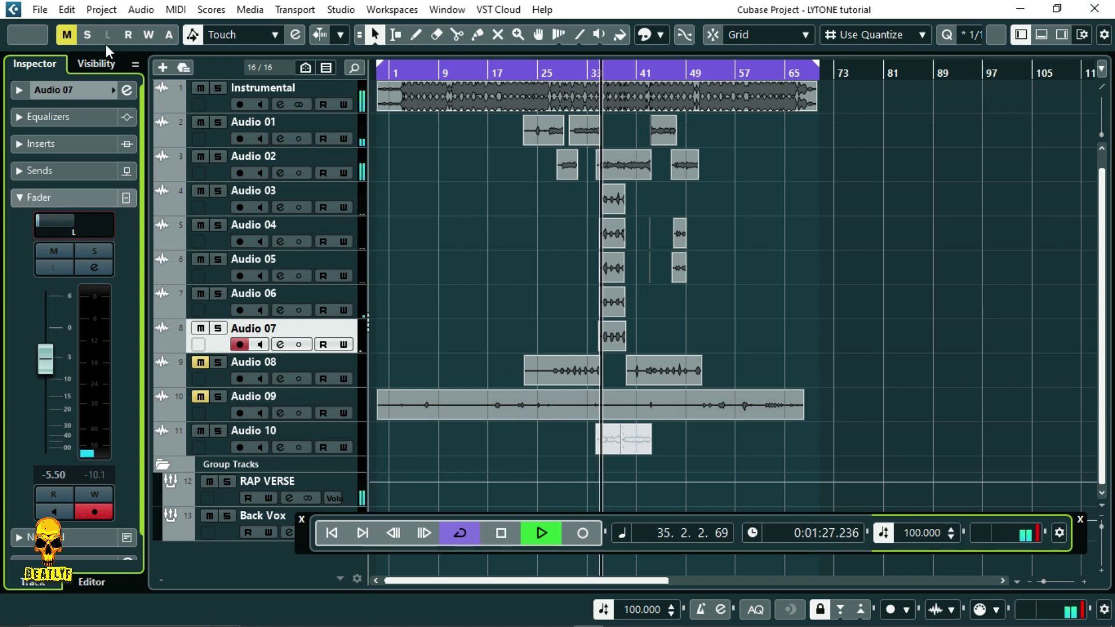
- Save the project with the new vocal panning while the section from about bar 34 plays
{"action": "left_click", "coordinate": [40, 9]}
{"action": "left_click", "coordinate": [42, 11]}
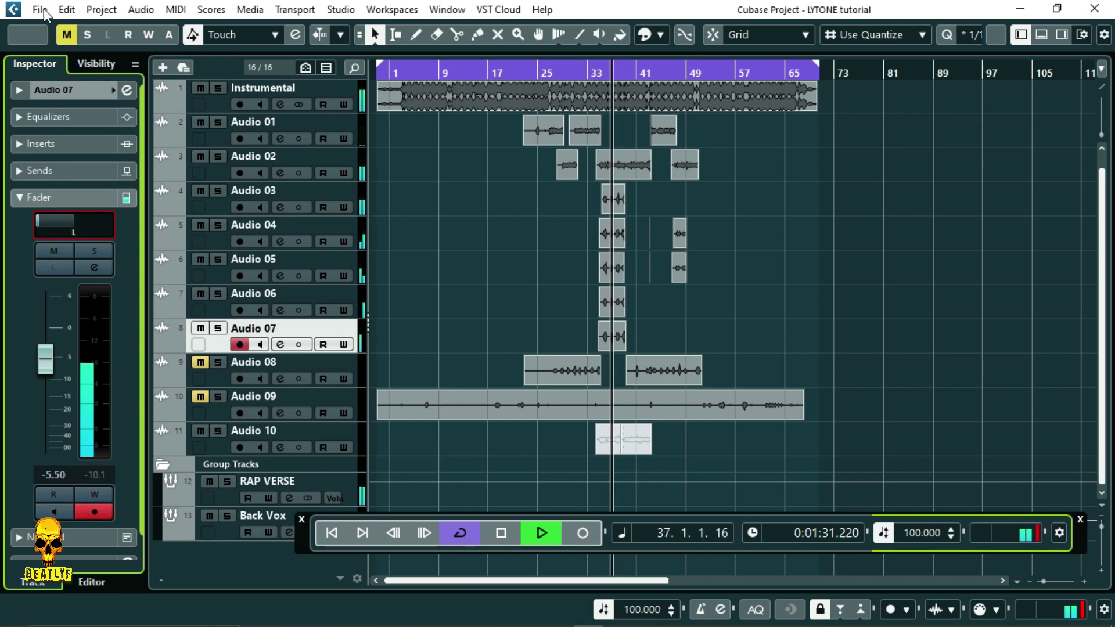
{"action": "left_click", "coordinate": [46, 11]}
{"action": "left_click", "coordinate": [90, 120]}
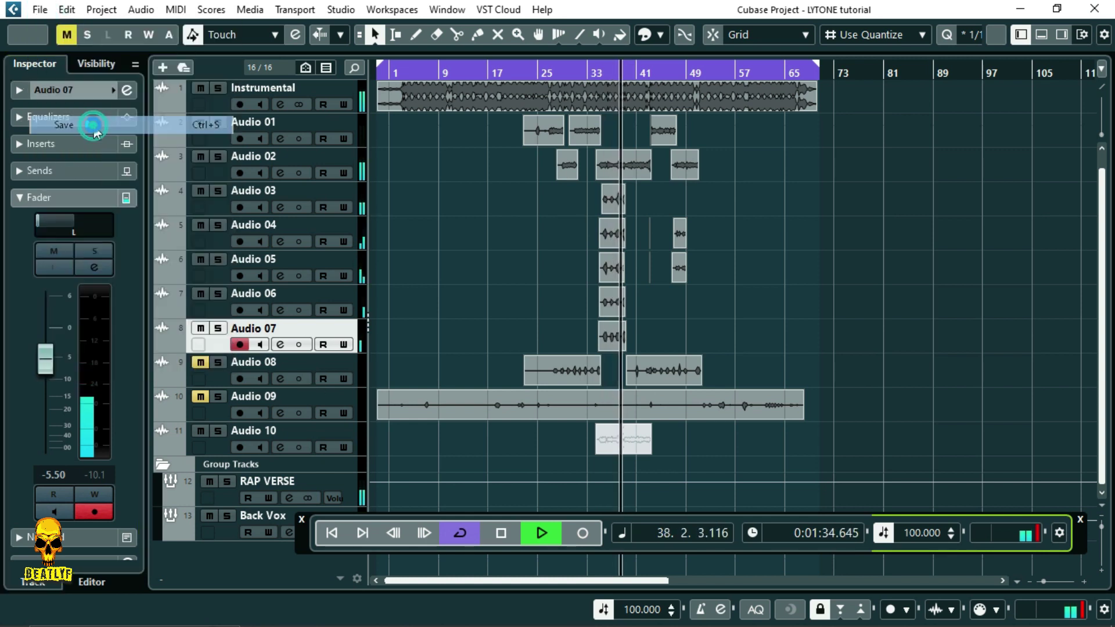
{"action": "left_click", "coordinate": [39, 11]}
{"action": "left_click", "coordinate": [95, 122]}
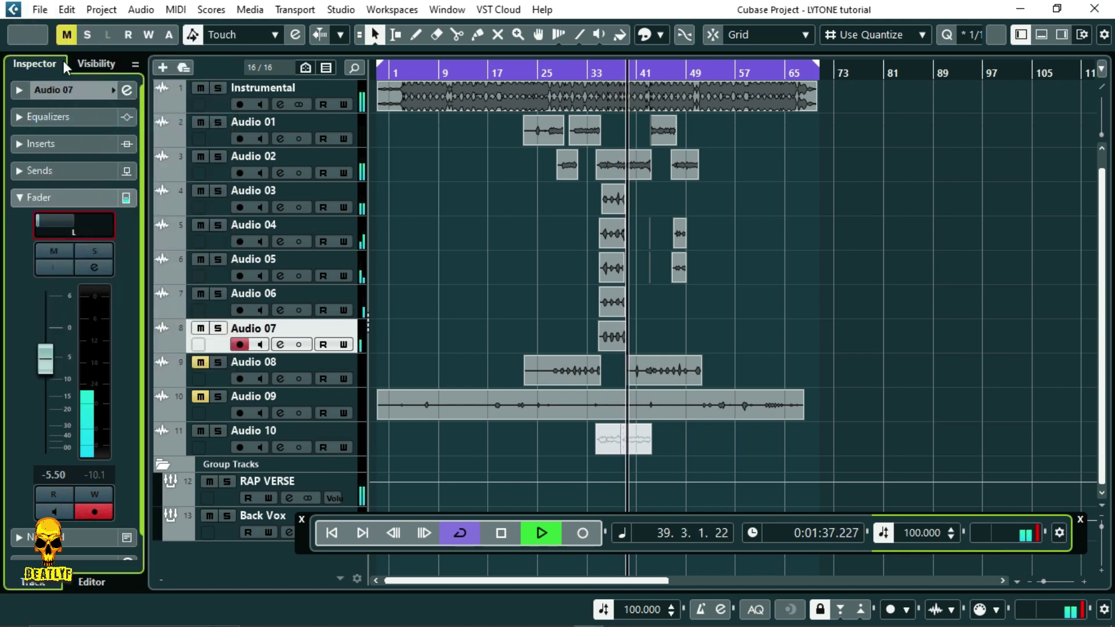
- Replay from about bar 35 and set the pan of Audio 05 to L66
{"action": "left_click", "coordinate": [604, 74]}
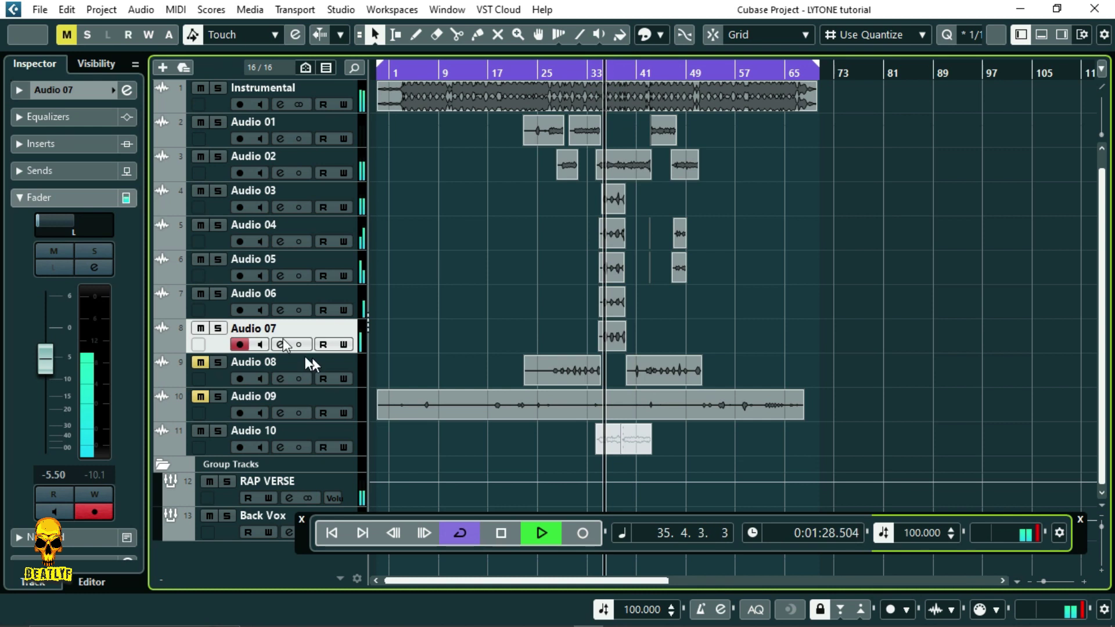
{"action": "left_click", "coordinate": [215, 303]}
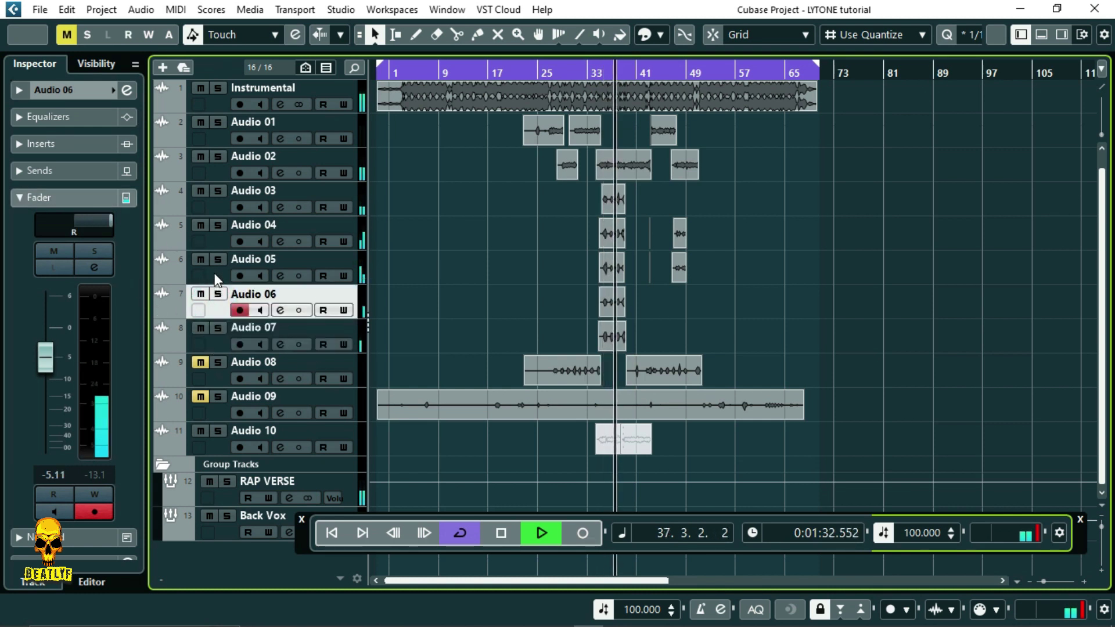
{"action": "left_click", "coordinate": [214, 277]}
{"action": "left_click_drag", "start_coordinate": [47, 217], "coordinate": [54, 218]}
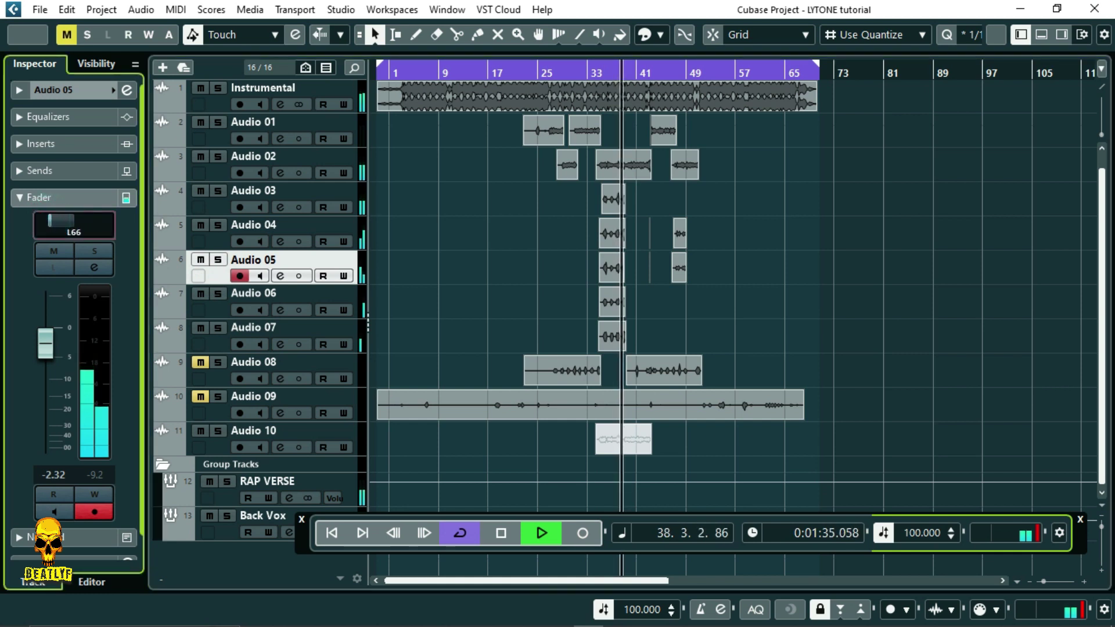
- Set the pan of Audio 04 to R64 and Audio 05 to L64, and save the project
{"action": "left_click", "coordinate": [215, 241]}
{"action": "left_click_drag", "start_coordinate": [102, 217], "coordinate": [102, 218]}
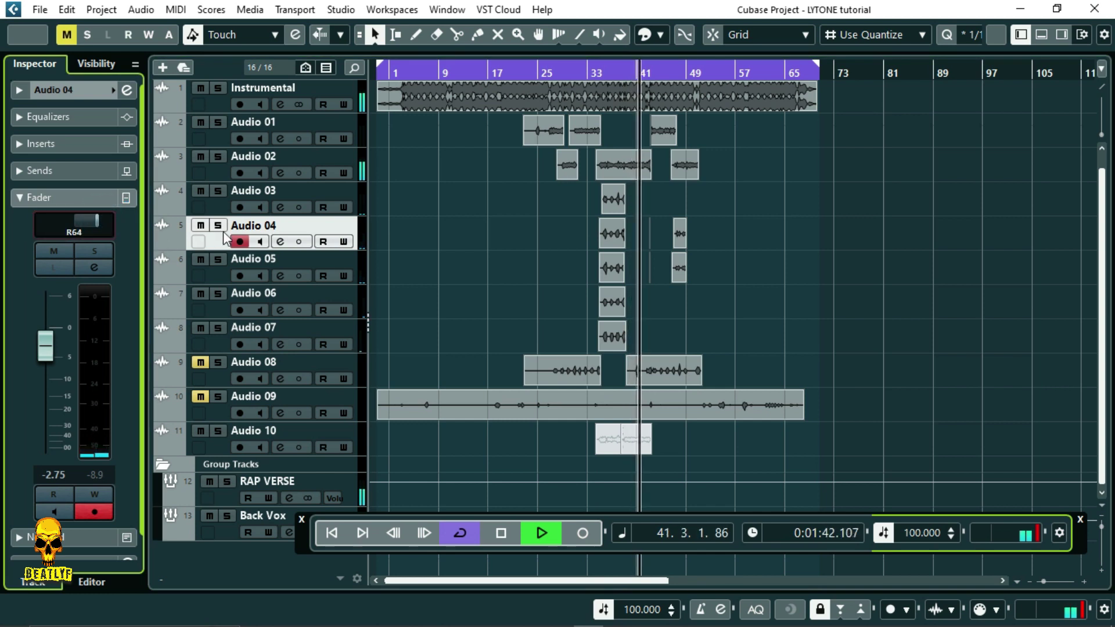
{"action": "left_click", "coordinate": [208, 274]}
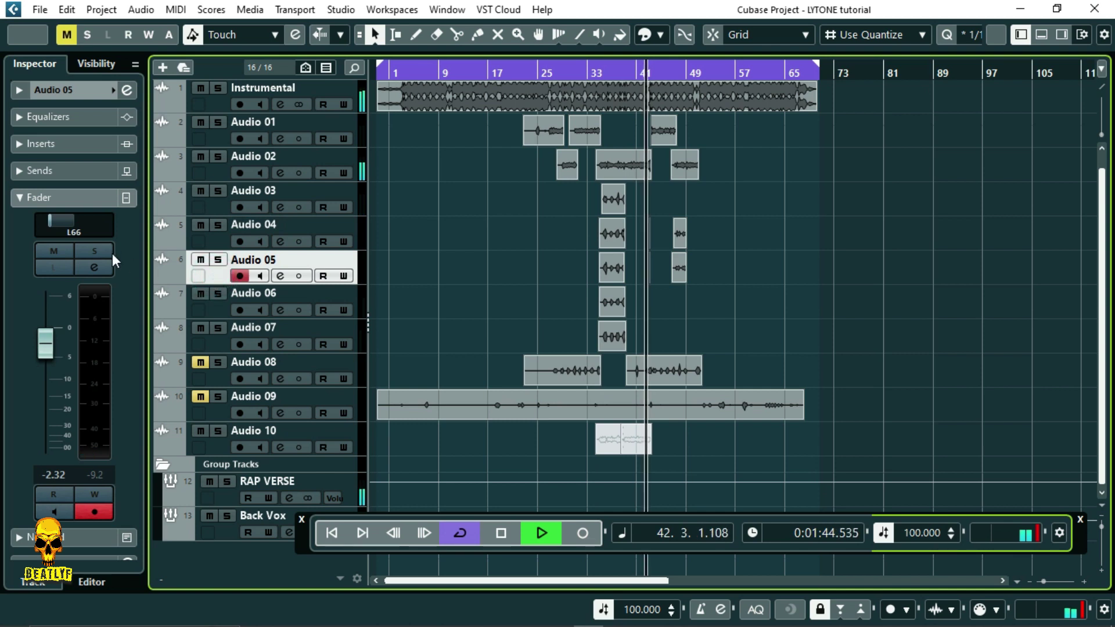
{"action": "left_click_drag", "start_coordinate": [51, 221], "coordinate": [59, 219]}
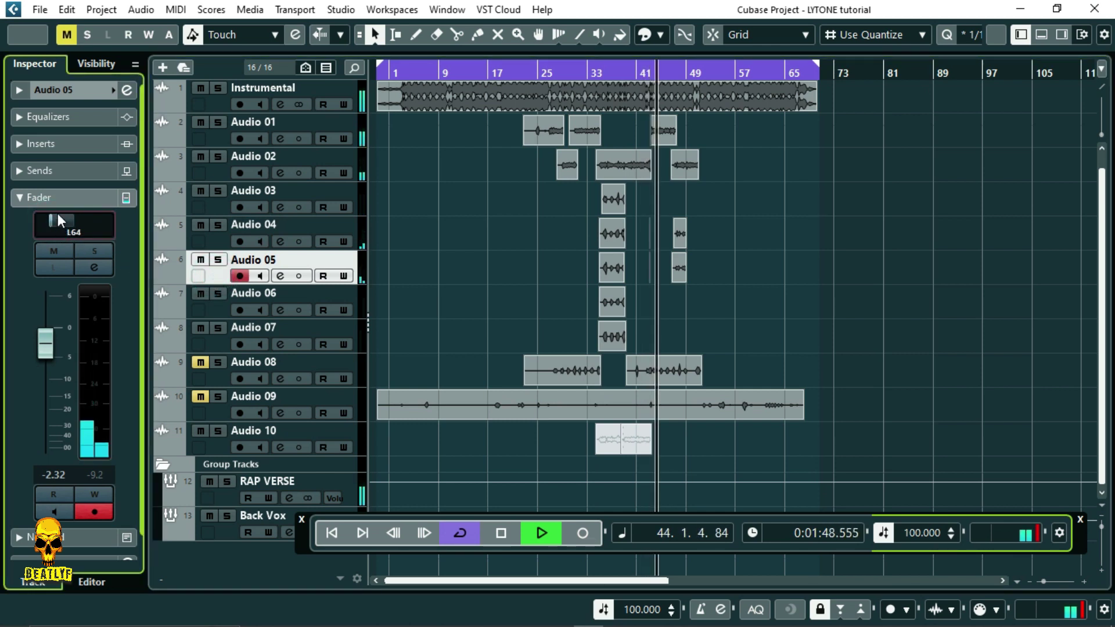
{"action": "left_click", "coordinate": [40, 9]}
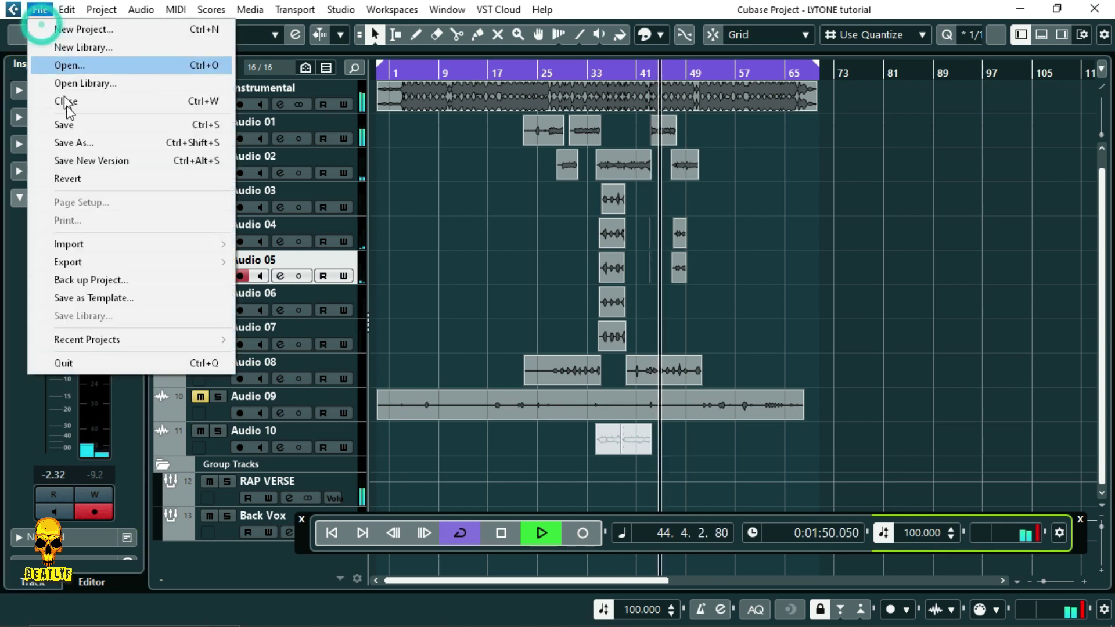
{"action": "left_click", "coordinate": [72, 129]}
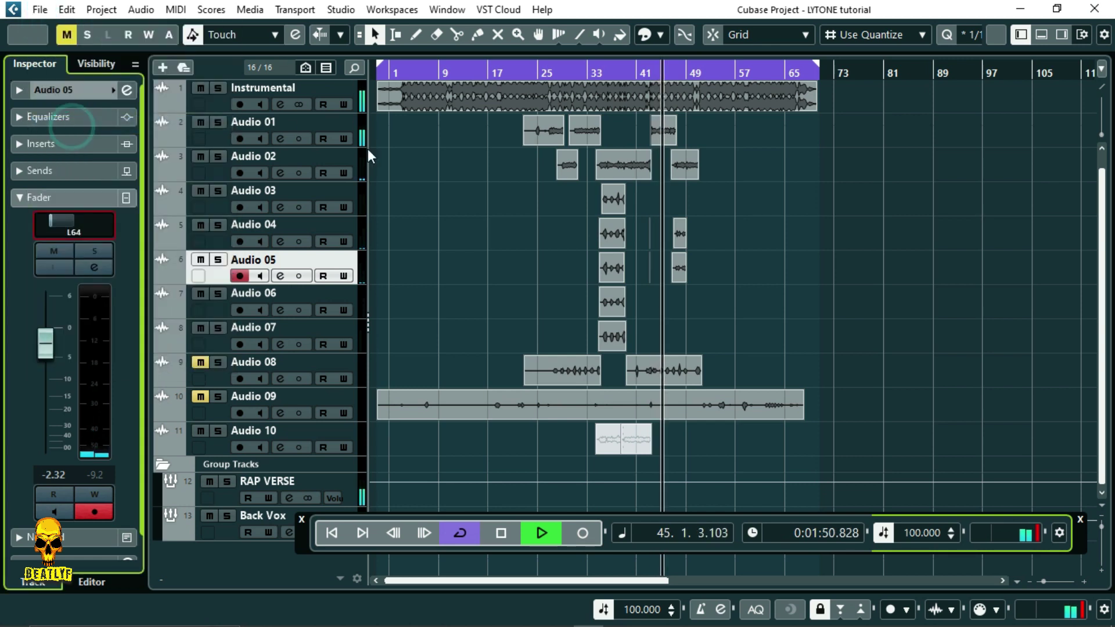
- Replay the backing vocal section from about bar 34 and save the project again
{"action": "left_click", "coordinate": [594, 79]}
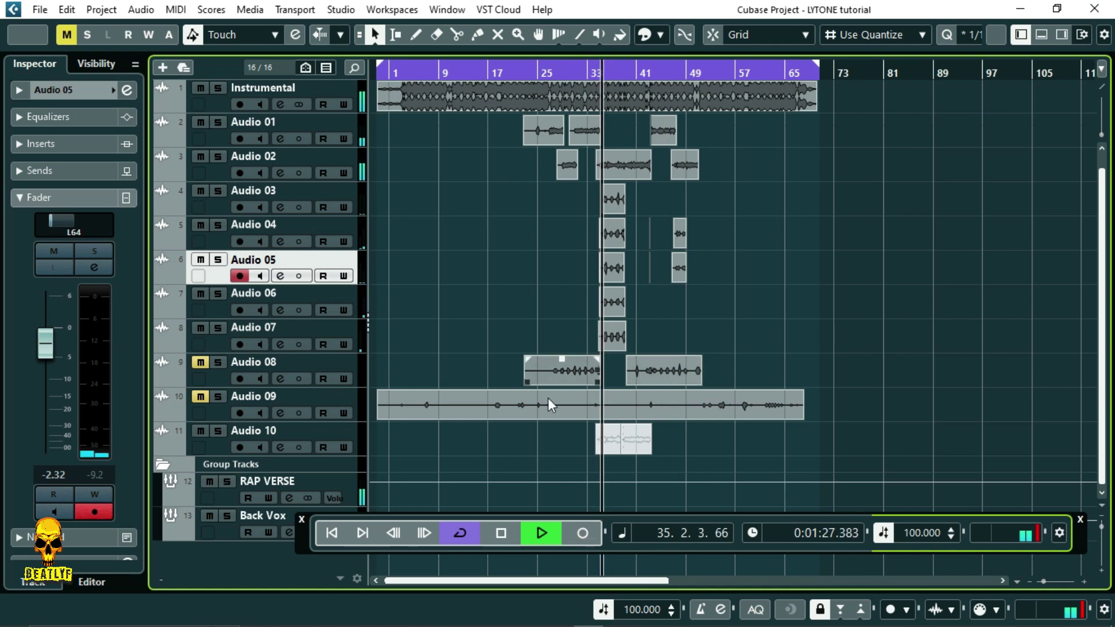
{"action": "left_click", "coordinate": [403, 378]}
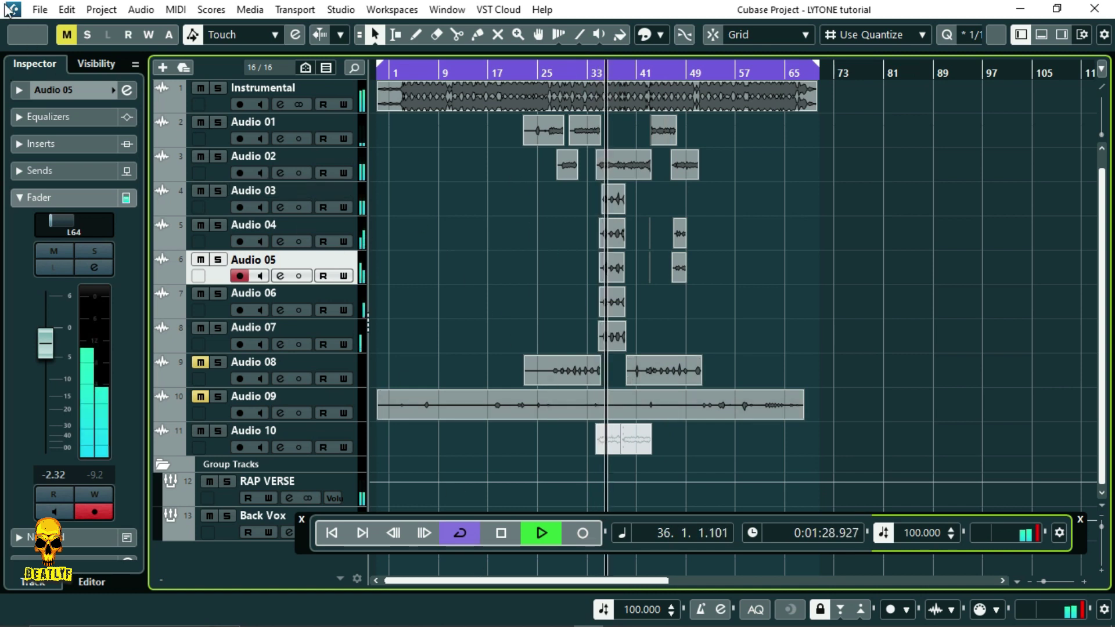
{"action": "left_click", "coordinate": [47, 11]}
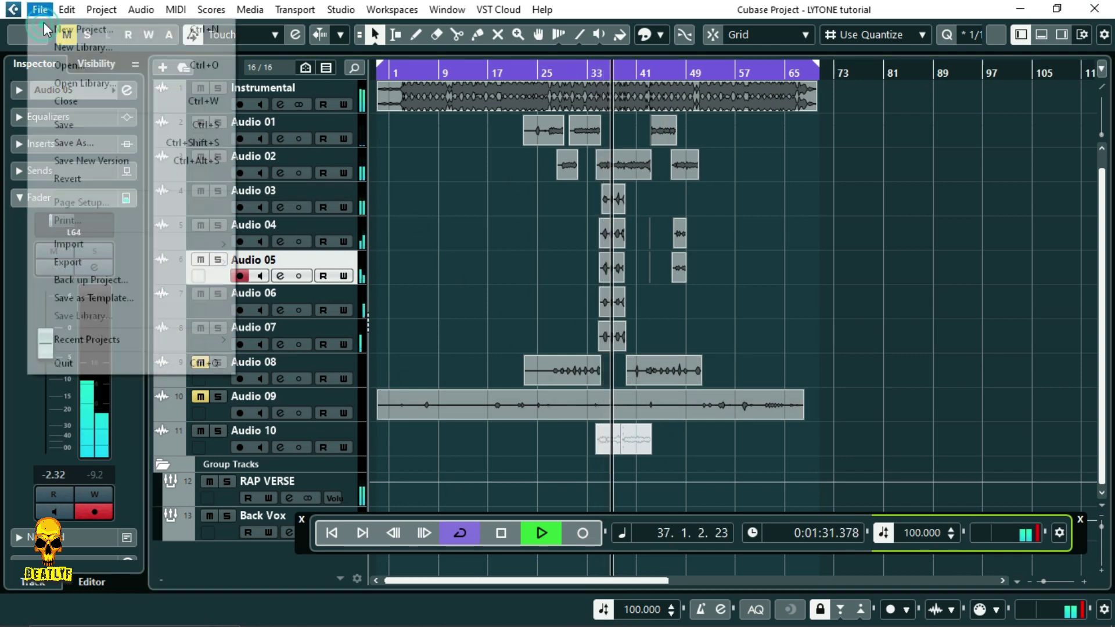
{"action": "left_click", "coordinate": [82, 126]}
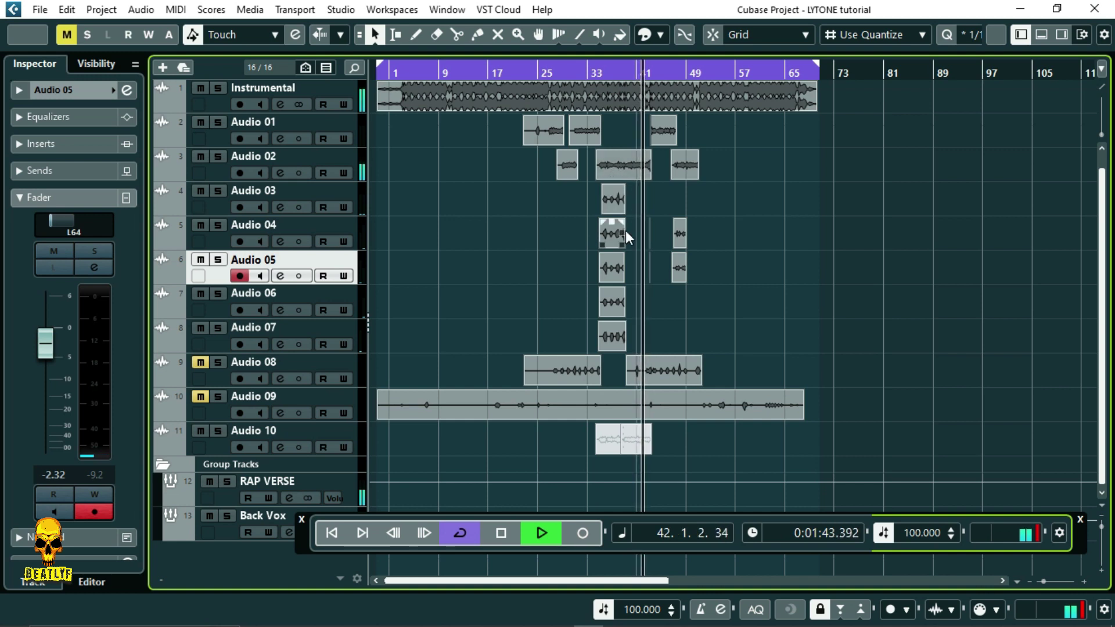
- Restart playback from about bar 24, where the lead vocals begin, and save the project
{"action": "key", "text": "space"}
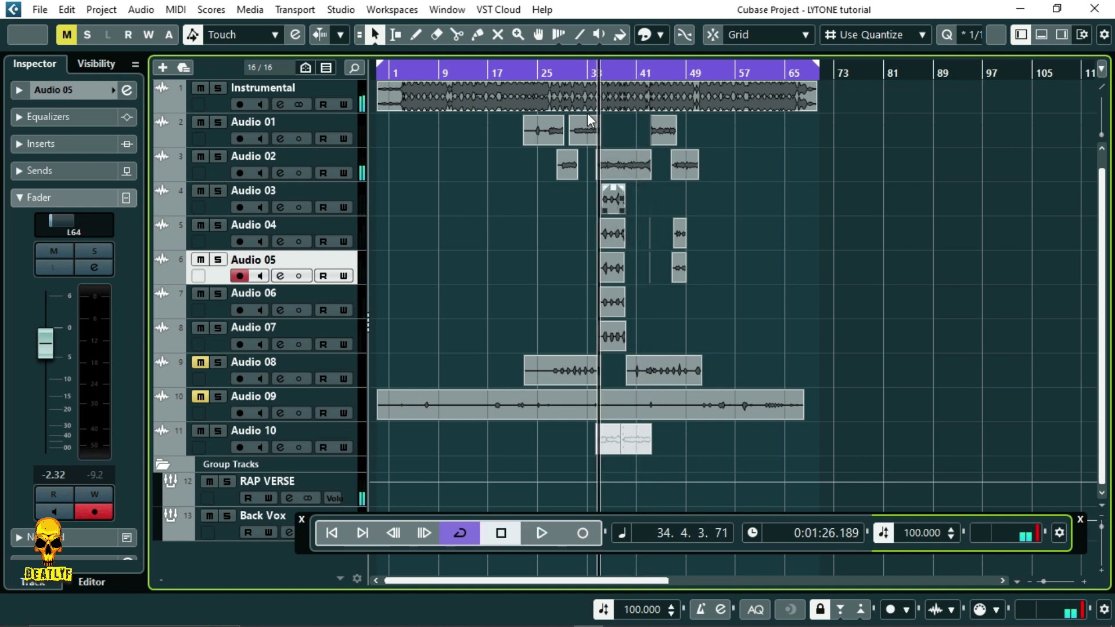
{"action": "left_click", "coordinate": [533, 71]}
{"action": "key", "text": "space"}
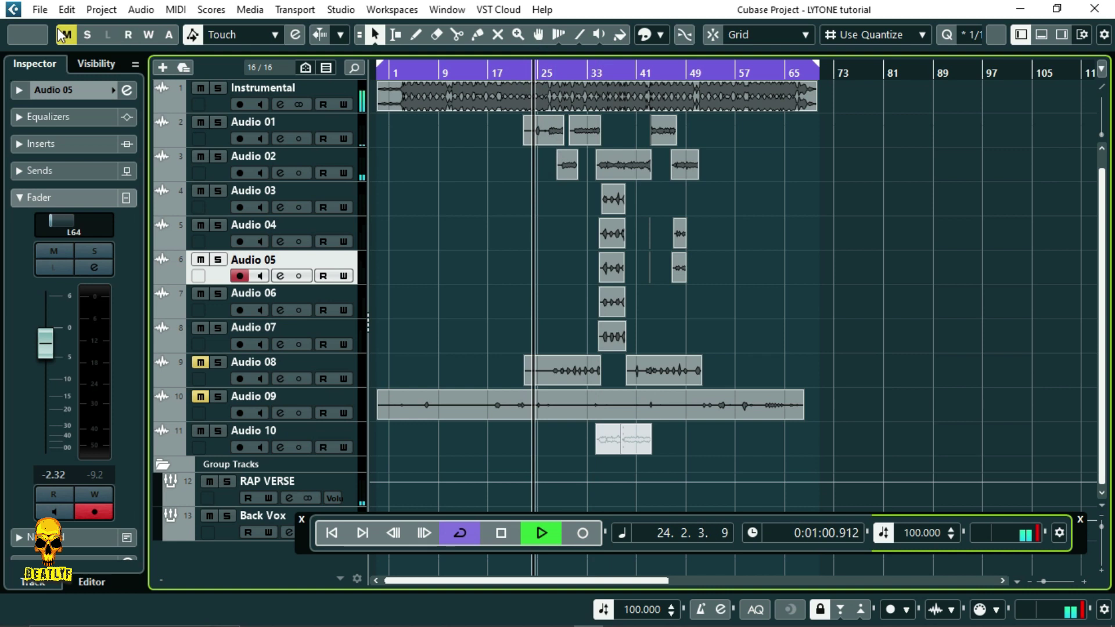
{"action": "left_click", "coordinate": [39, 10]}
{"action": "left_click", "coordinate": [65, 122]}
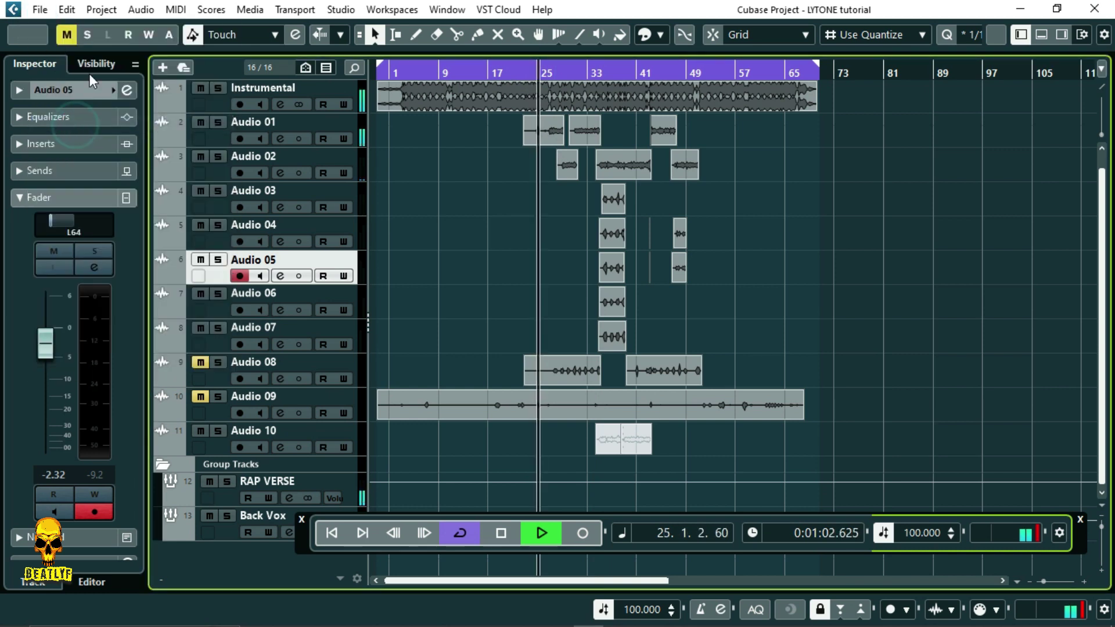
- Stop playback and add one stereo RoomWorks effect track named Reverb, routed to Stereo Out
{"action": "key", "text": "space"}
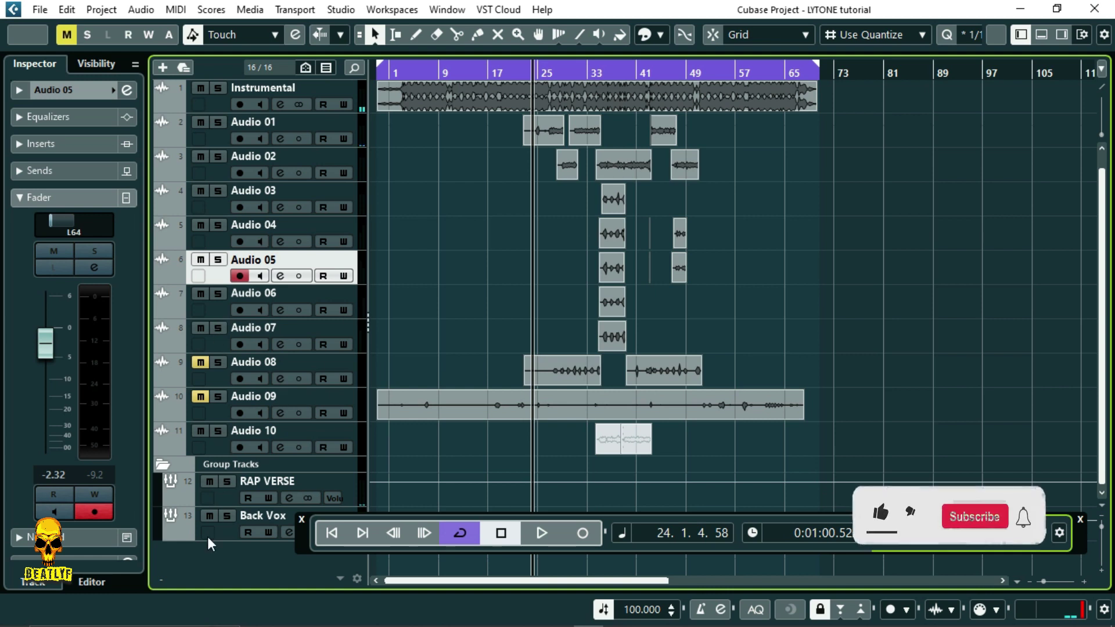
{"action": "left_click", "coordinate": [227, 537]}
{"action": "right_click", "coordinate": [228, 537]}
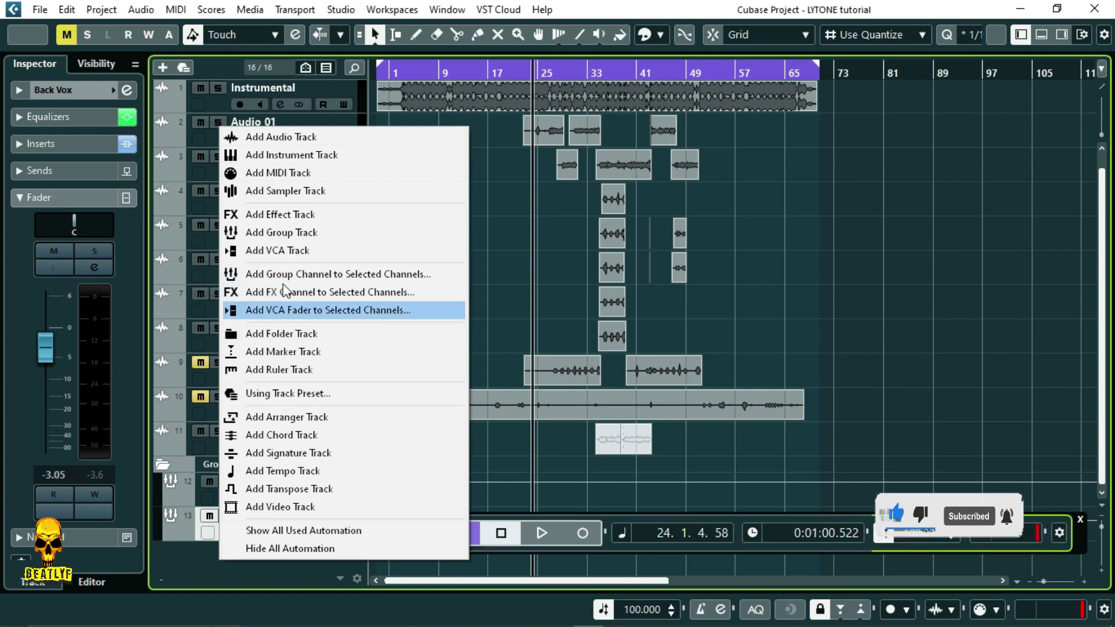
{"action": "left_click", "coordinate": [301, 217]}
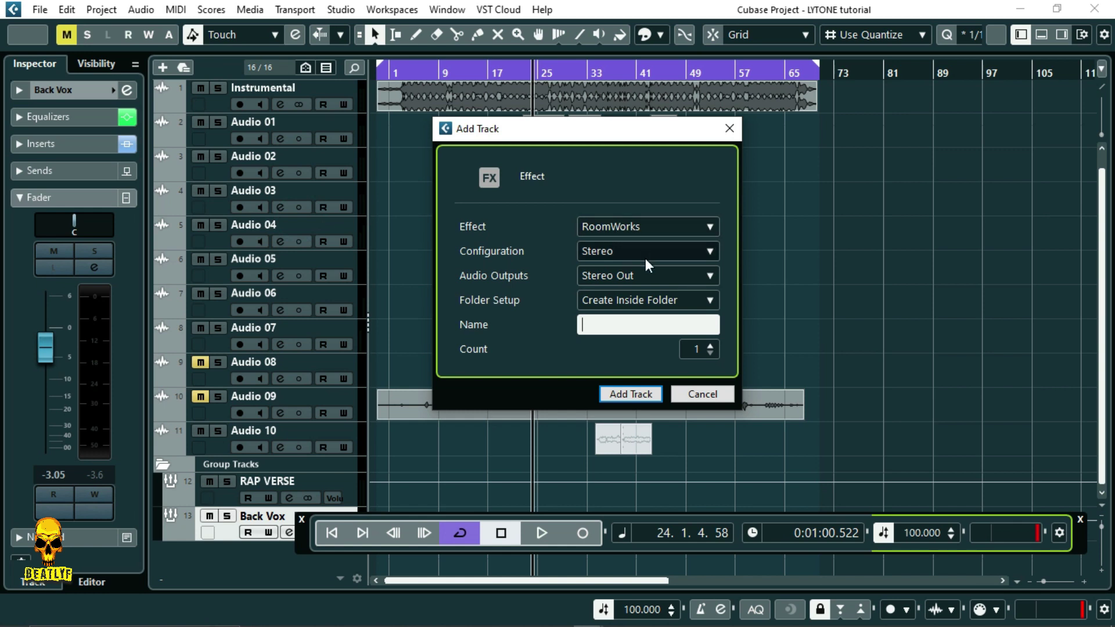
{"action": "left_click", "coordinate": [620, 326]}
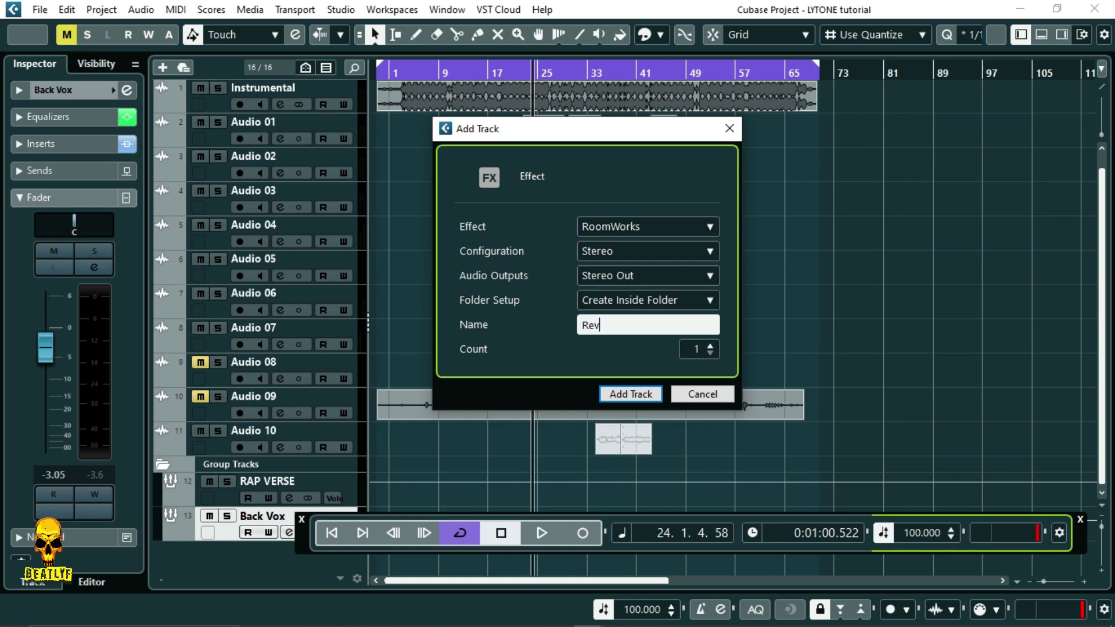
{"action": "left_click", "coordinate": [650, 394]}
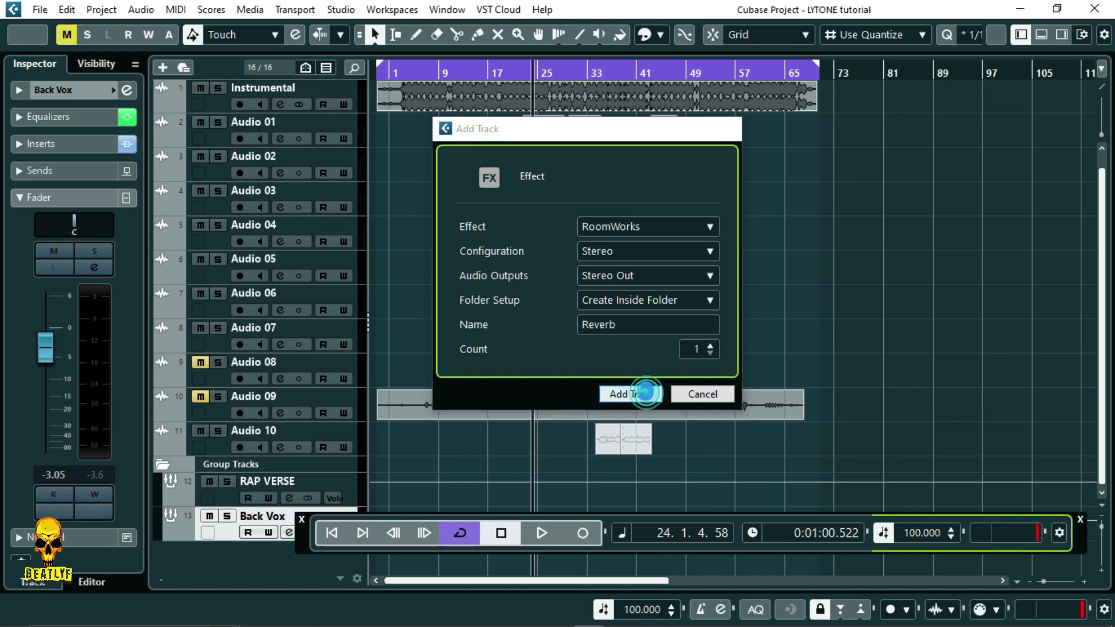
- Set the RoomWorks reverb time to 1.50 s and the pre-delay to 3 ms
{"action": "left_click_drag", "start_coordinate": [466, 382], "coordinate": [475, 379]}
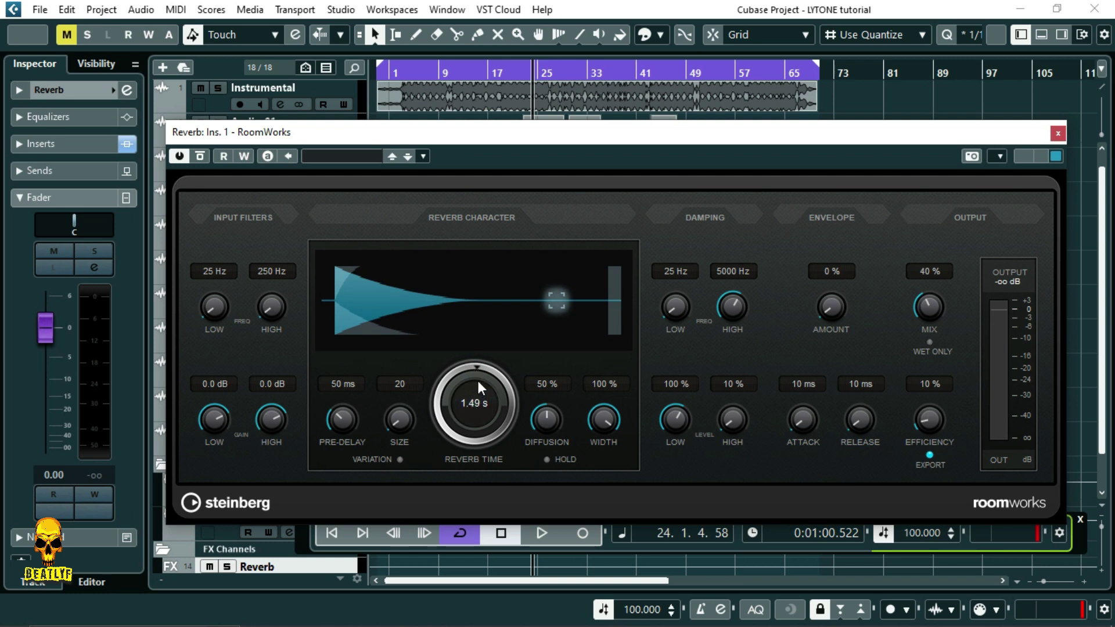
{"action": "left_click_drag", "start_coordinate": [472, 374], "coordinate": [469, 374]}
{"action": "left_click_drag", "start_coordinate": [472, 374], "coordinate": [472, 374]}
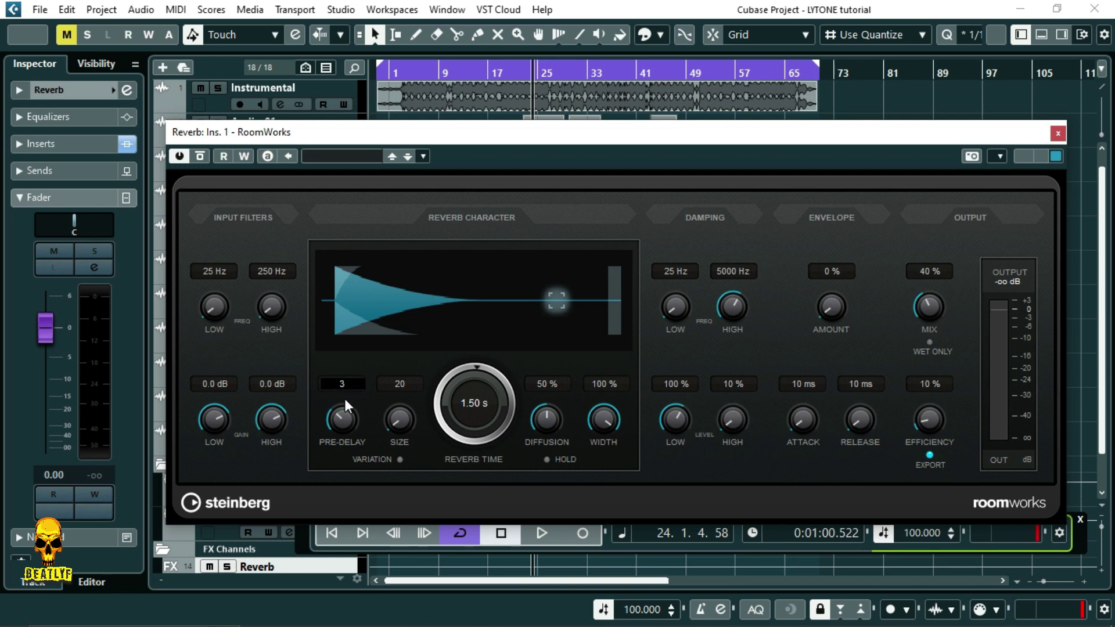
{"action": "key", "text": "Return"}
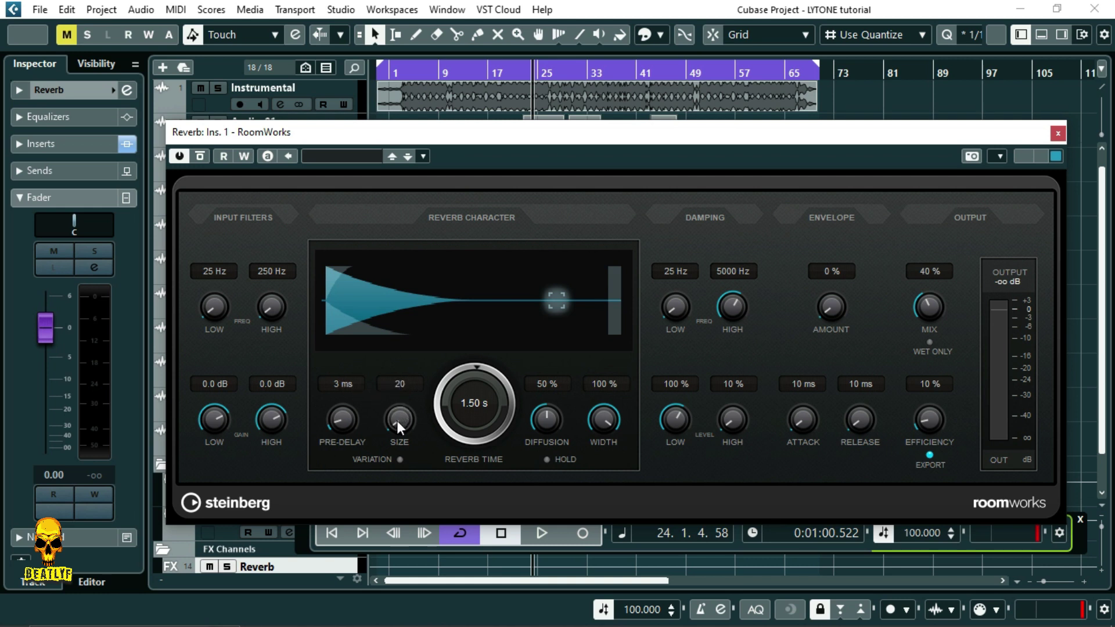
- Set the reverb size to 123, the diffusion to 42 % and the width to 50 %
{"action": "left_click_drag", "start_coordinate": [396, 426], "coordinate": [409, 384]}
{"action": "left_click_drag", "start_coordinate": [549, 414], "coordinate": [544, 420]}
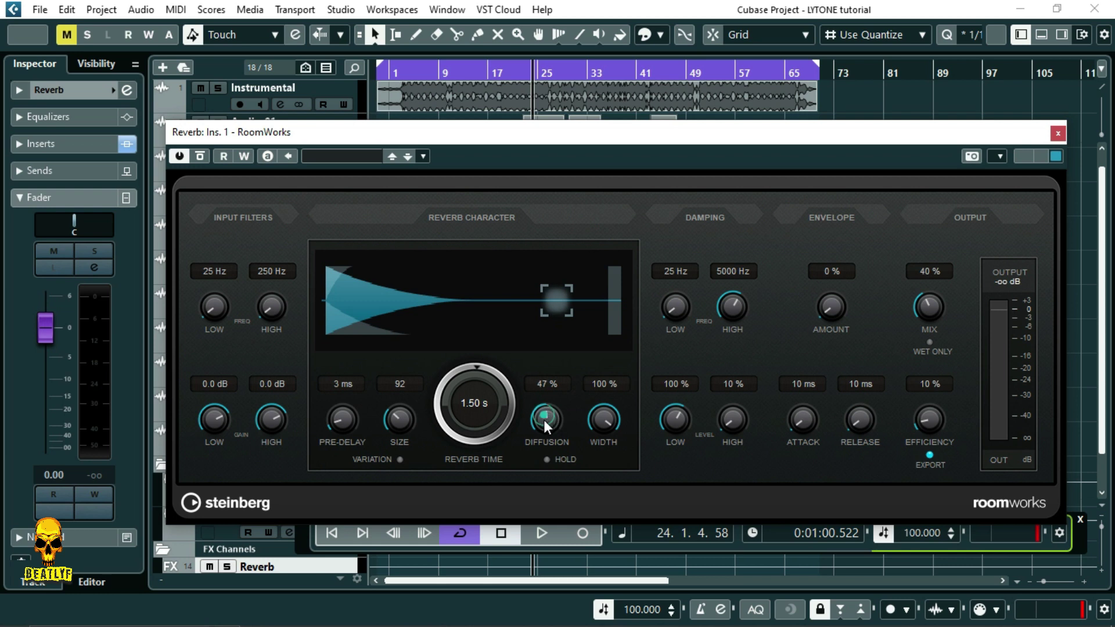
{"action": "left_click_drag", "start_coordinate": [390, 426], "coordinate": [398, 410]}
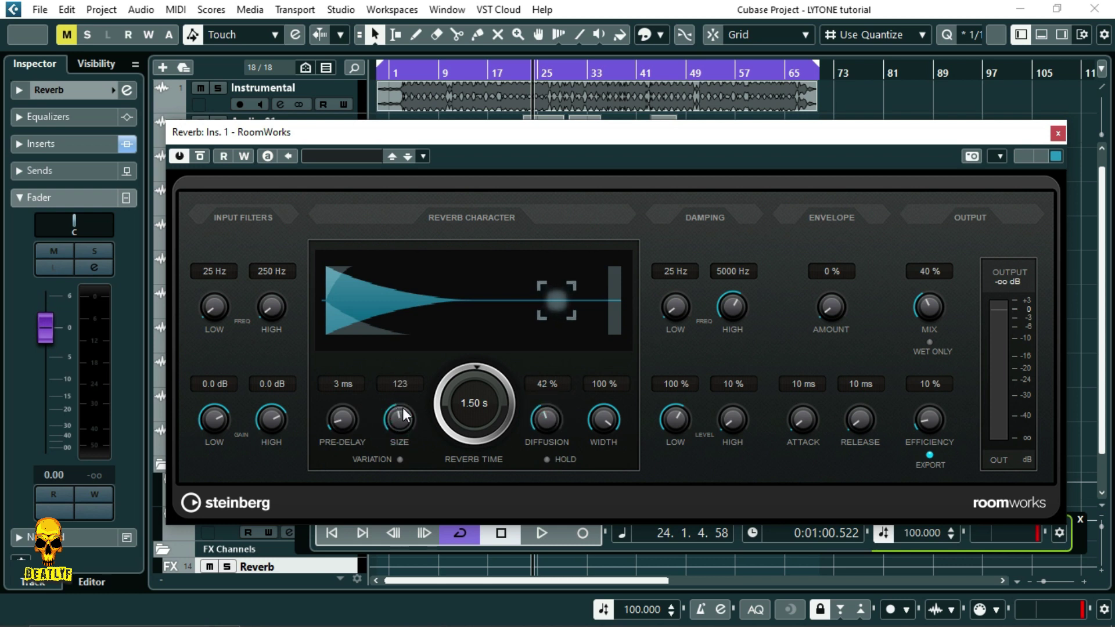
{"action": "left_click_drag", "start_coordinate": [547, 414], "coordinate": [602, 488]}
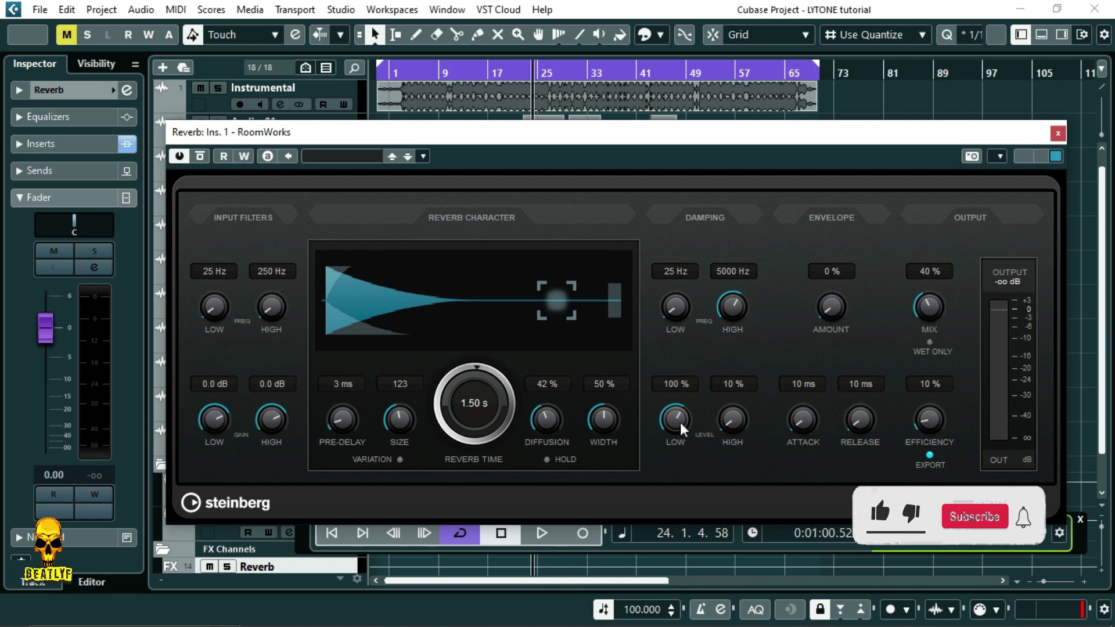
- Set the reverb's damping levels to 51 % for the lows and 61 % for the highs
{"action": "left_click_drag", "start_coordinate": [677, 423], "coordinate": [672, 450]}
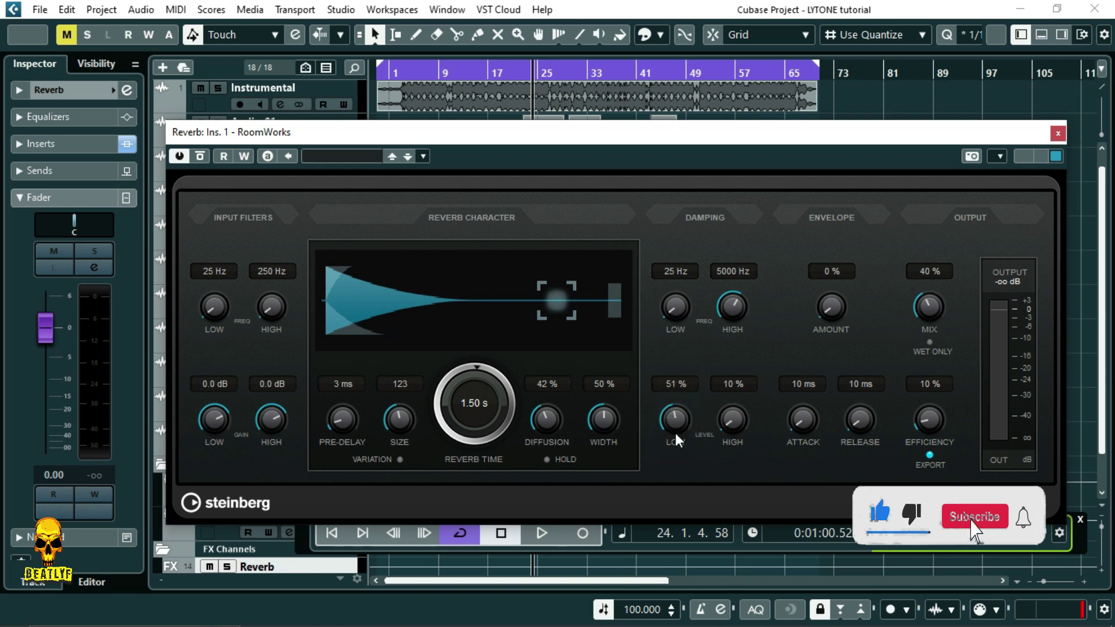
{"action": "left_click_drag", "start_coordinate": [733, 426], "coordinate": [736, 364]}
{"action": "left_click_drag", "start_coordinate": [735, 410], "coordinate": [734, 416]}
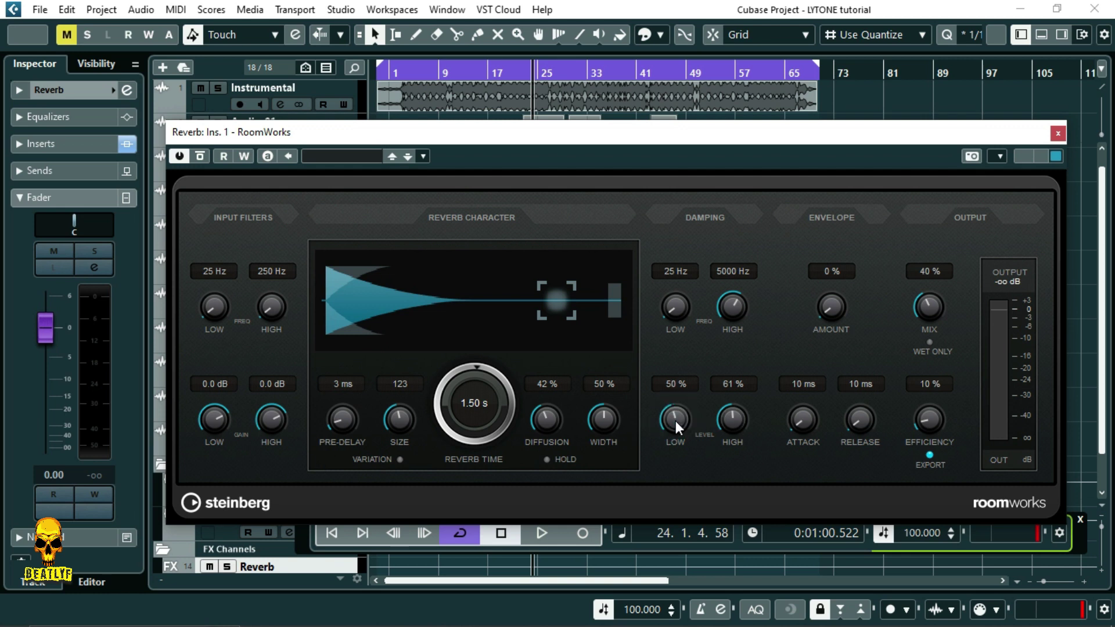
{"action": "left_click_drag", "start_coordinate": [674, 422], "coordinate": [675, 420]}
- Set the reverb mix to 10 % and the efficiency to 15 %, and close the RoomWorks window
{"action": "type", "text": "10"}
{"action": "key", "text": "Return"}
{"action": "left_click_drag", "start_coordinate": [924, 425], "coordinate": [927, 418]}
{"action": "left_click_drag", "start_coordinate": [813, 138], "coordinate": [831, 176]}
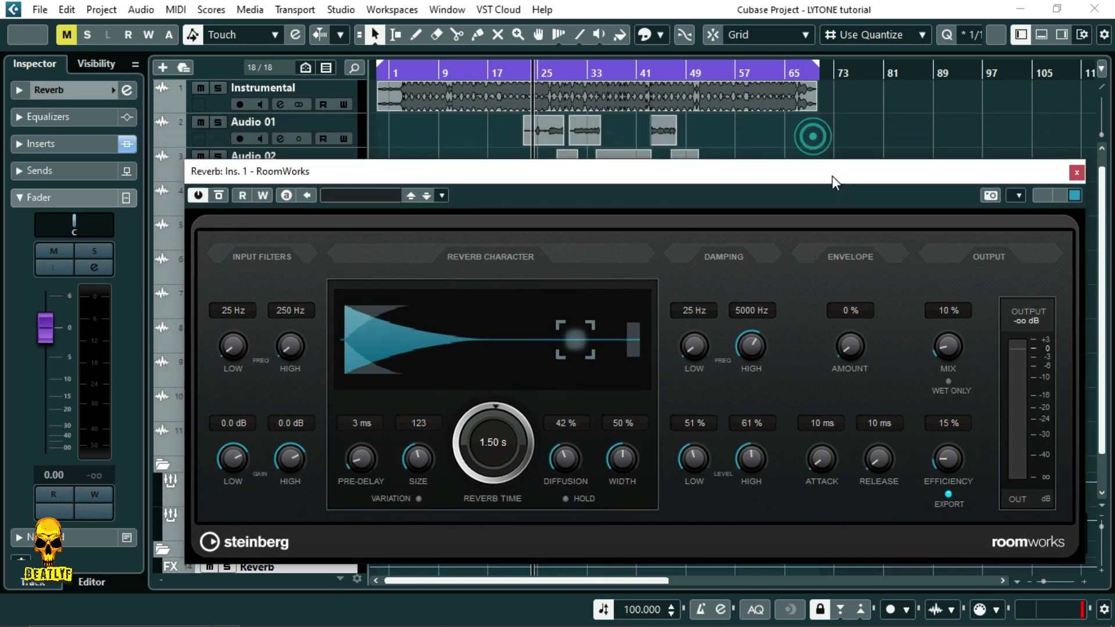
{"action": "left_click", "coordinate": [1077, 172]}
- Mute the Instrumental track and route the first send of the RAP VERSE group to Reverb
{"action": "left_click", "coordinate": [200, 88]}
{"action": "left_click", "coordinate": [225, 501]}
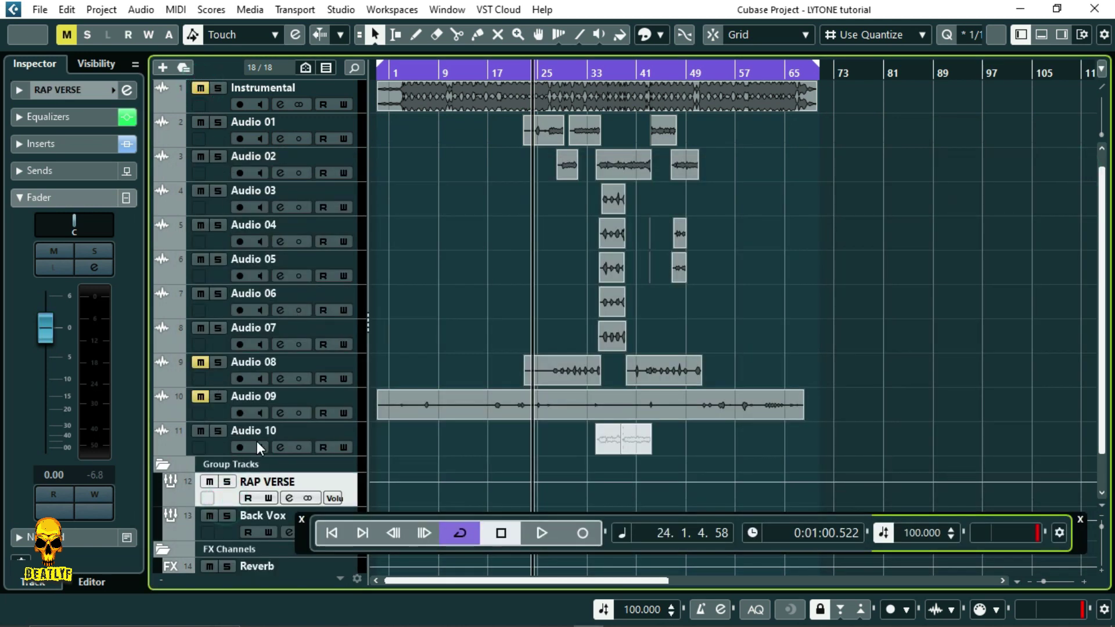
{"action": "left_click", "coordinate": [43, 168]}
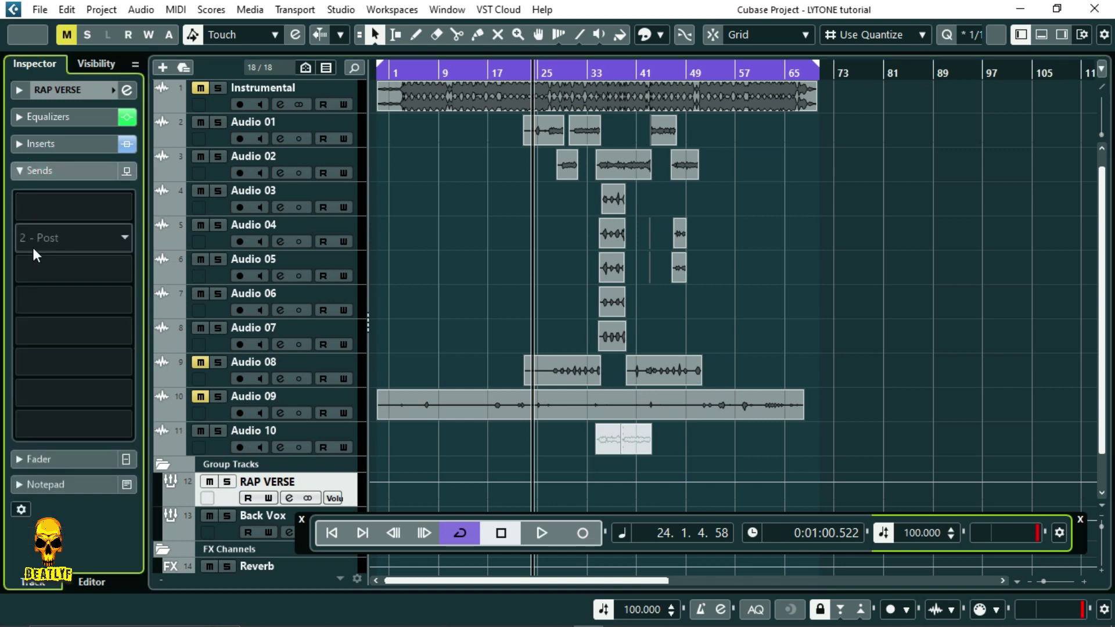
{"action": "left_click", "coordinate": [51, 215]}
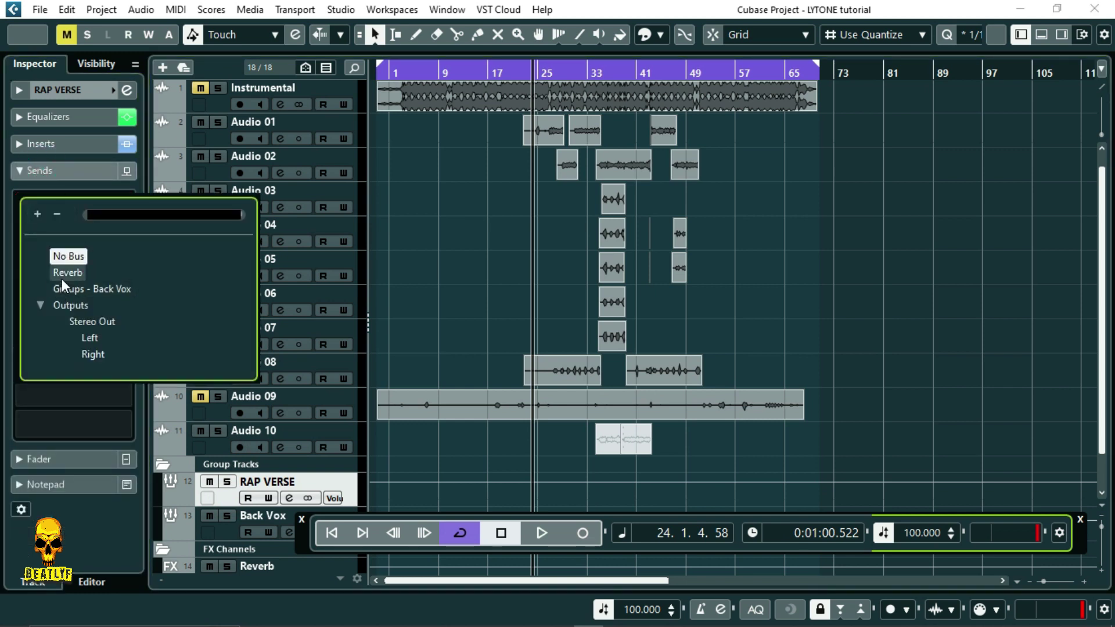
{"action": "left_click", "coordinate": [62, 273]}
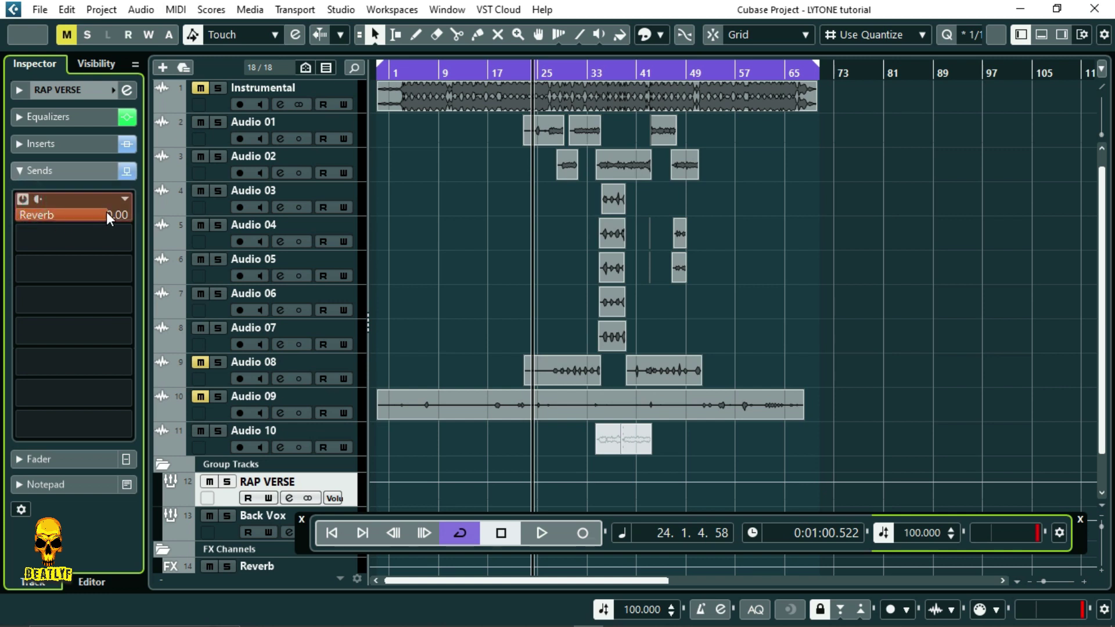
- Lower the RAP VERSE group's Reverb send level to -11.3 while playing the vocals
{"action": "left_click_drag", "start_coordinate": [107, 211], "coordinate": [68, 237]}
{"action": "key", "text": "space"}
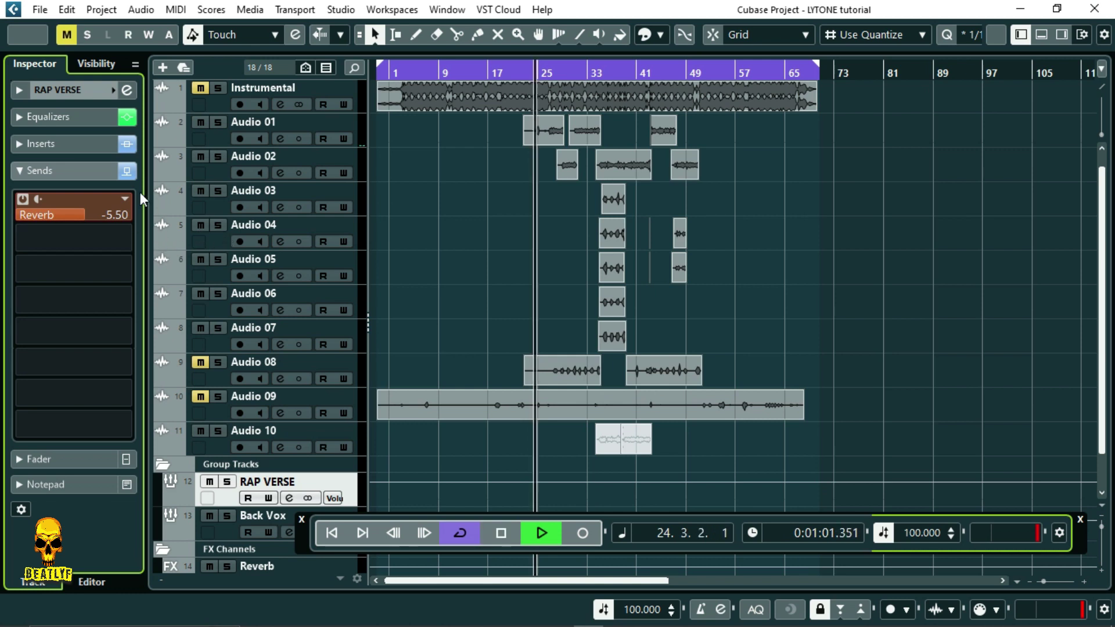
{"action": "left_click_drag", "start_coordinate": [82, 215], "coordinate": [60, 207]}
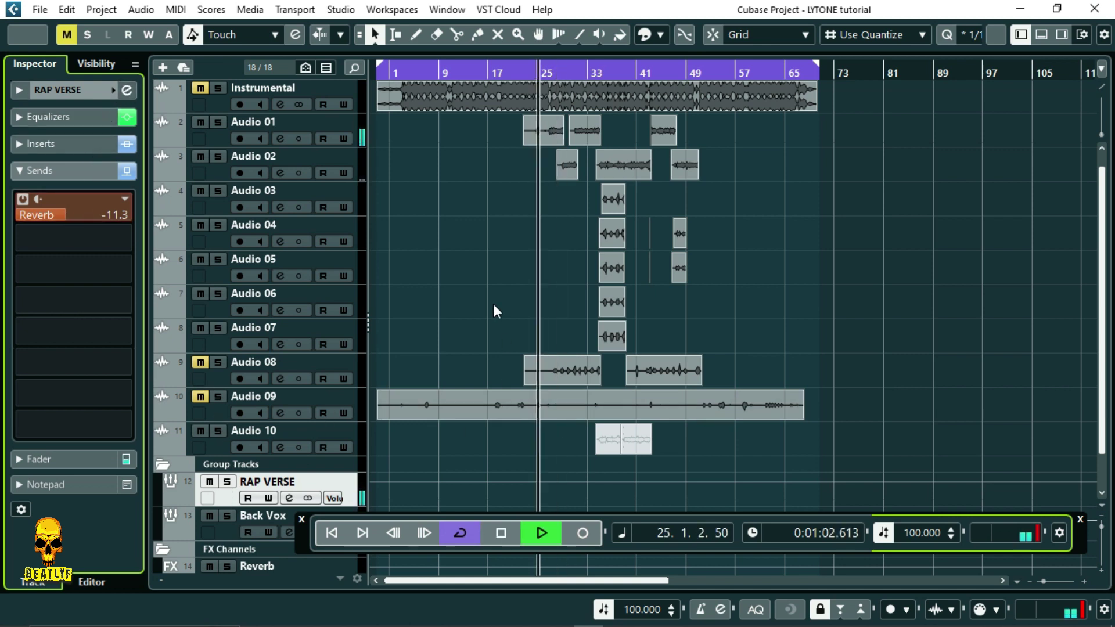
- Stop playback, reopen RoomWorks on the Reverb channel and set its reverb time to 1.00 s
{"action": "scroll", "coordinate": [493, 305], "scroll_direction": "down", "scroll_amount": 2}
{"action": "key", "text": "space"}
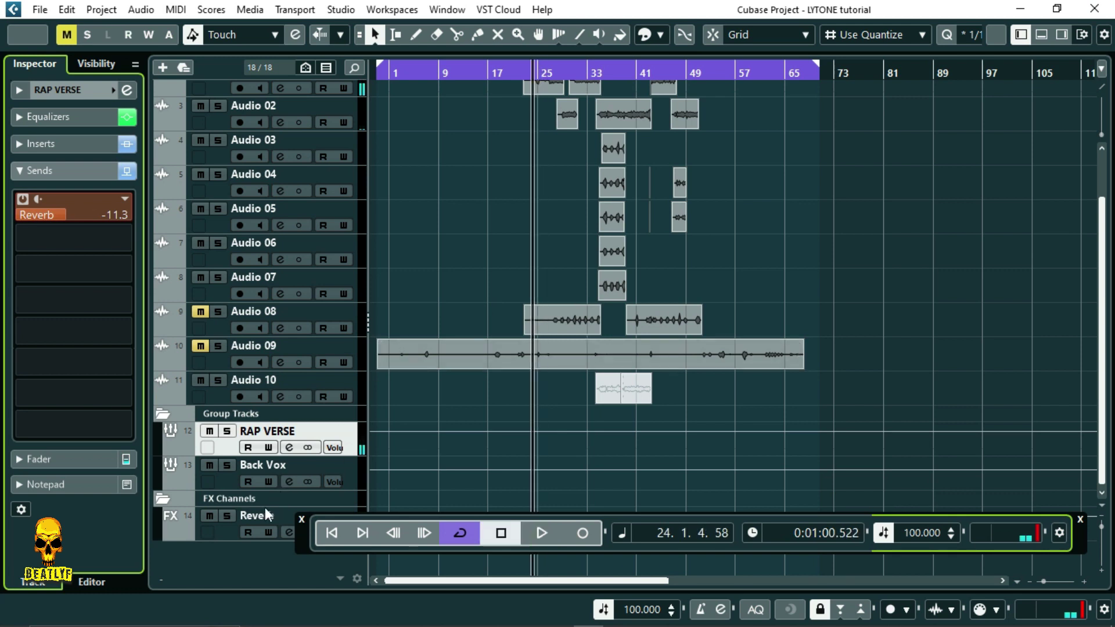
{"action": "left_click", "coordinate": [227, 530]}
{"action": "left_click", "coordinate": [63, 140]}
{"action": "left_click", "coordinate": [78, 177]}
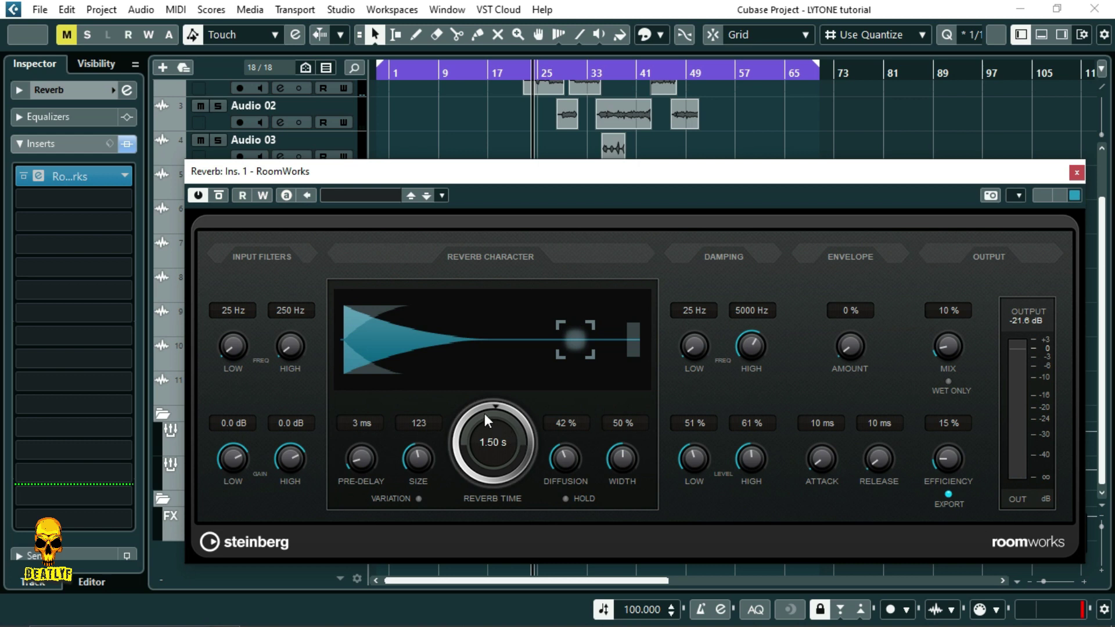
{"action": "double_click", "coordinate": [490, 442]}
{"action": "type", "text": "1.00"}
{"action": "key", "text": "Return"}
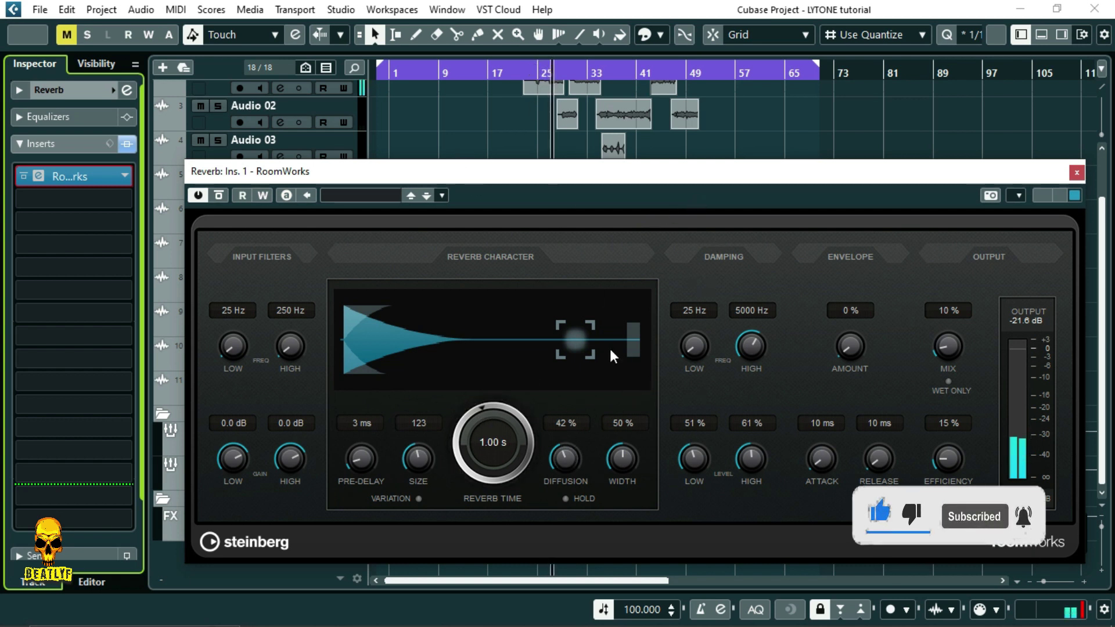
- Close the RoomWorks window and unmute the Instrumental track
{"action": "left_click", "coordinate": [1076, 175]}
{"action": "scroll", "coordinate": [458, 212], "scroll_direction": "up", "scroll_amount": 2}
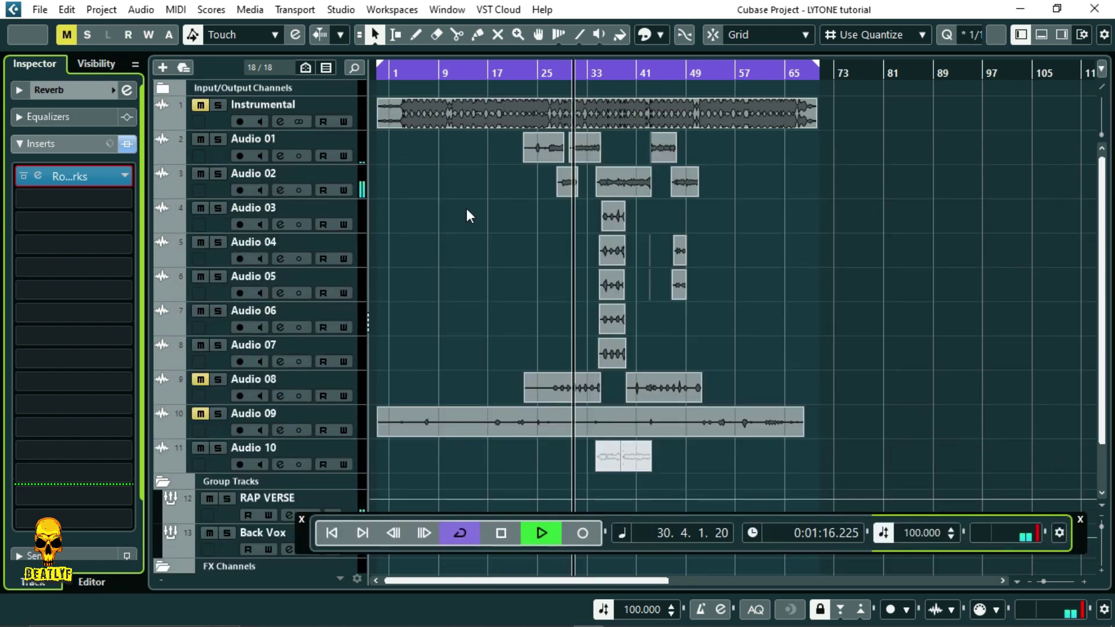
{"action": "left_click", "coordinate": [199, 105]}
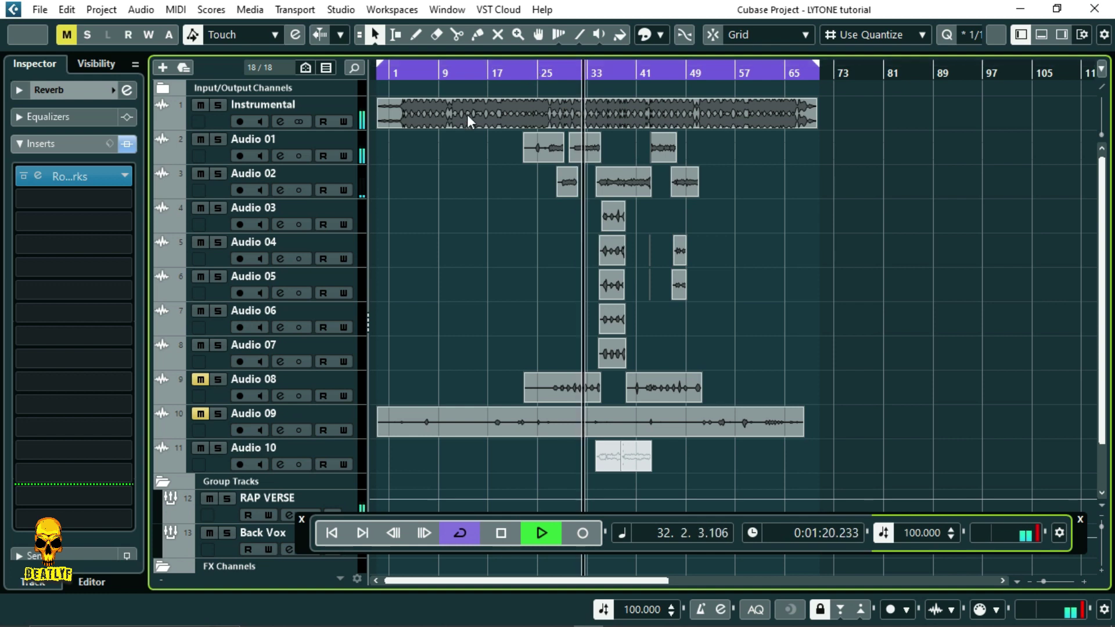
- Check the RAP VERSE group's Reverb send and replay the song from around bar 19, ahead of the first vocal
{"action": "left_click", "coordinate": [229, 512]}
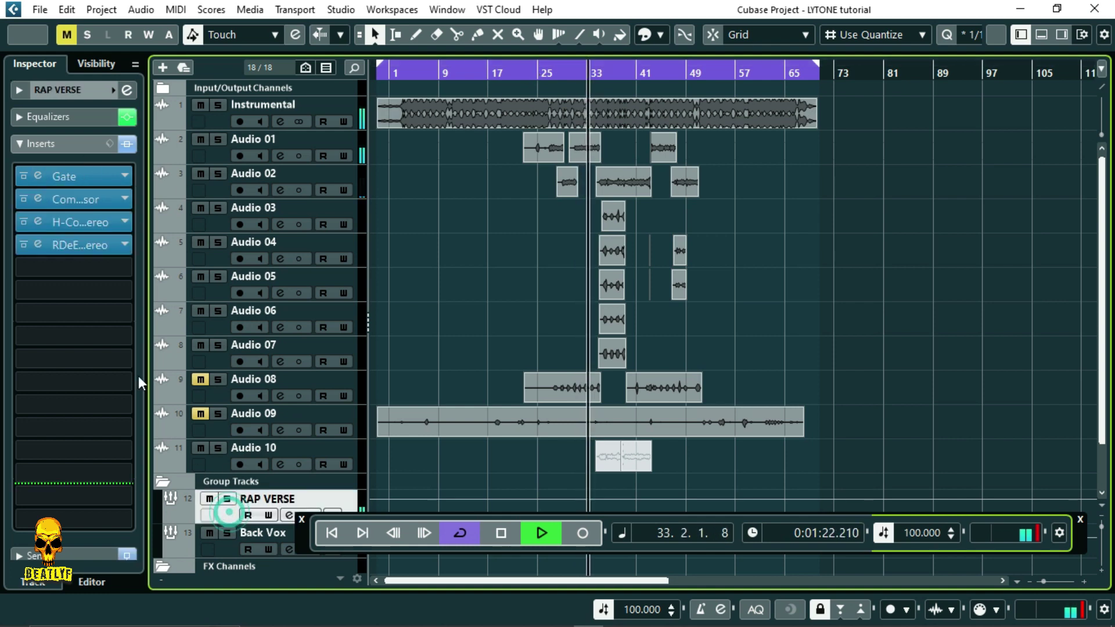
{"action": "left_click", "coordinate": [72, 144]}
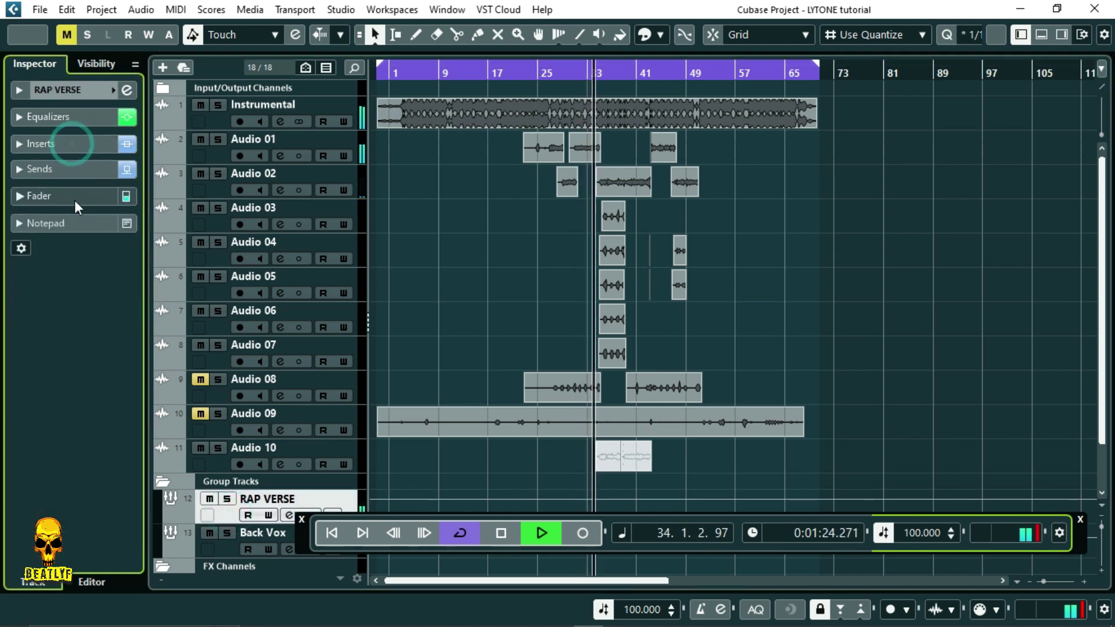
{"action": "left_click", "coordinate": [65, 173]}
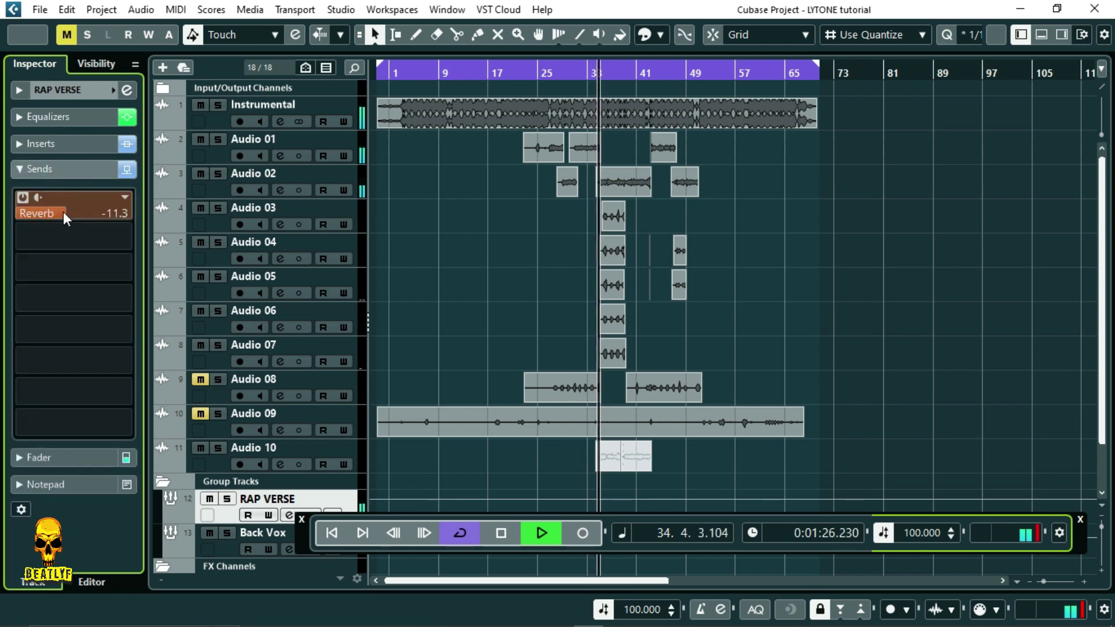
{"action": "left_click", "coordinate": [68, 169]}
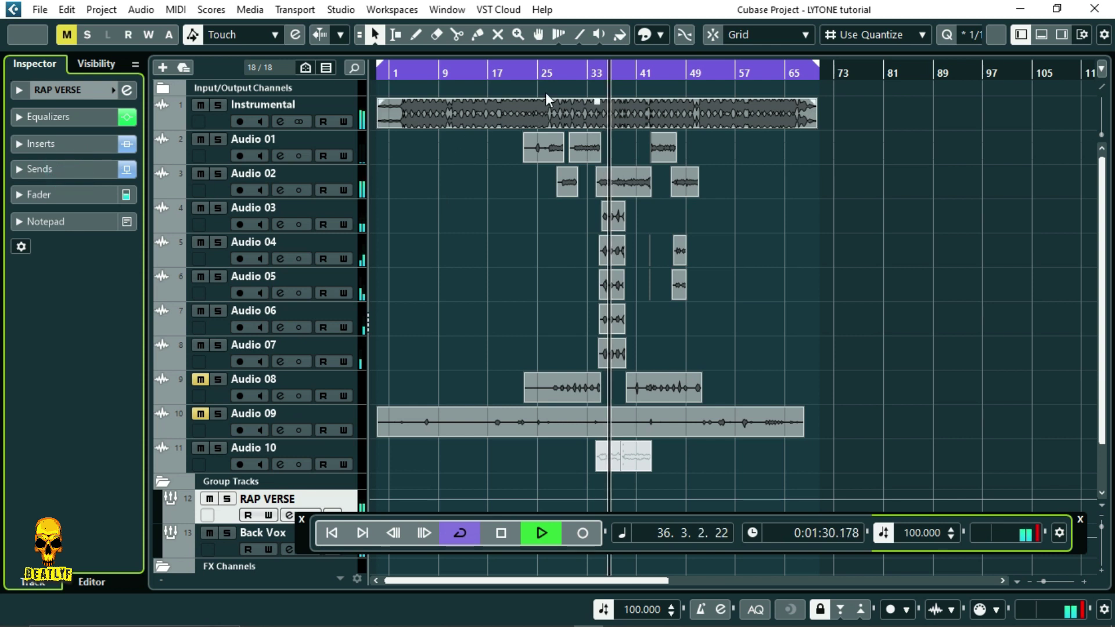
{"action": "left_click", "coordinate": [536, 73]}
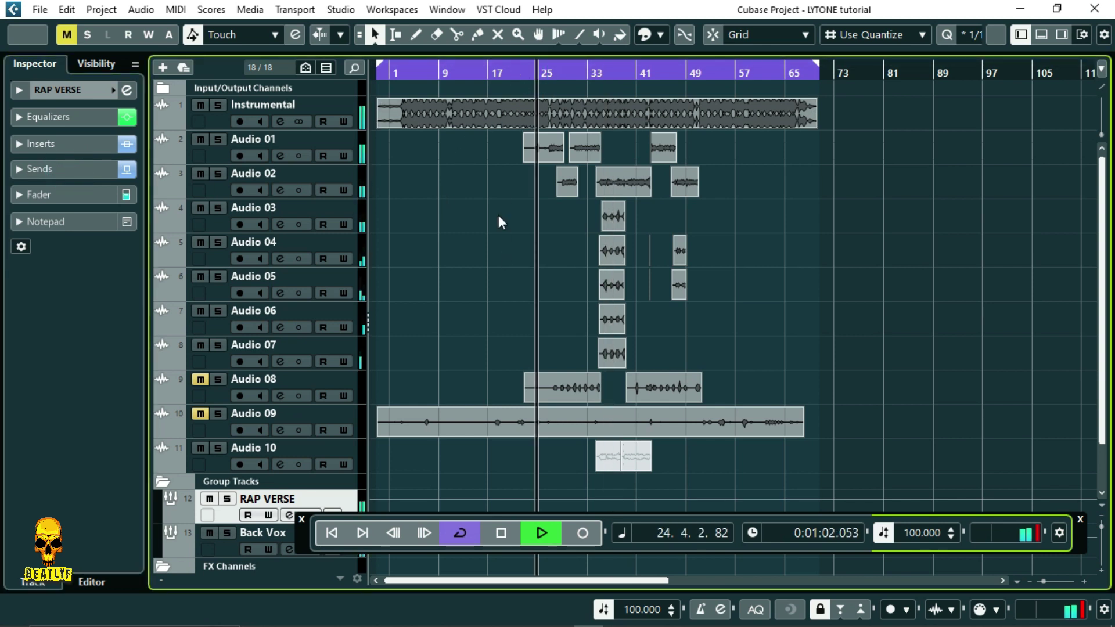
{"action": "left_click", "coordinate": [503, 72]}
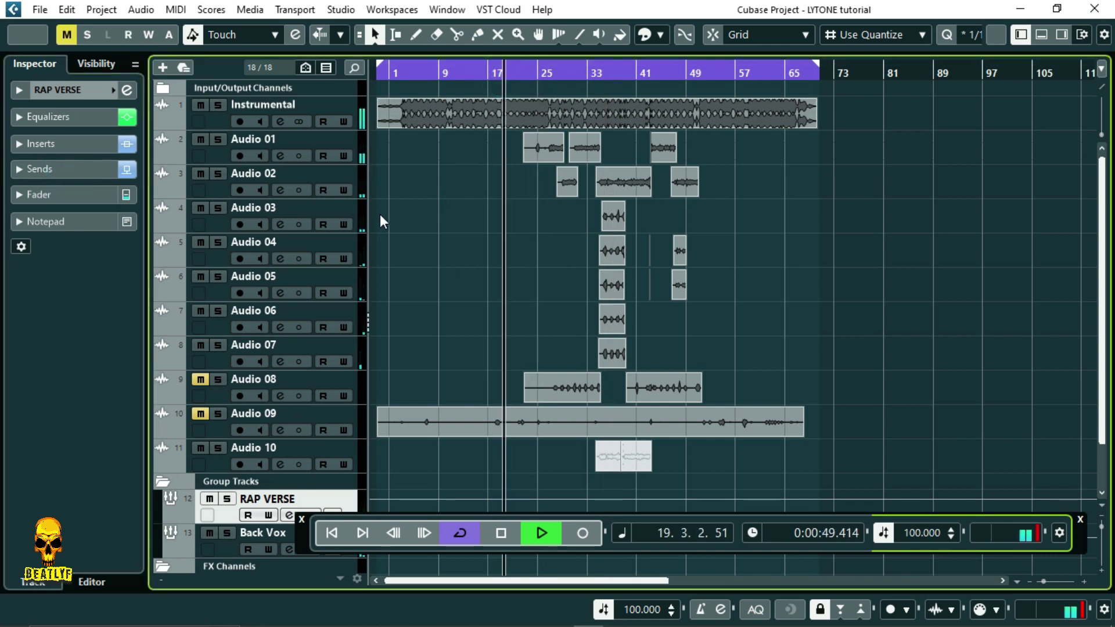
- Mute the Back Vox group and set the RAP VERSE group's fader to -2.75 during playback
{"action": "left_click", "coordinate": [54, 192]}
{"action": "left_click_drag", "start_coordinate": [47, 330], "coordinate": [54, 353]}
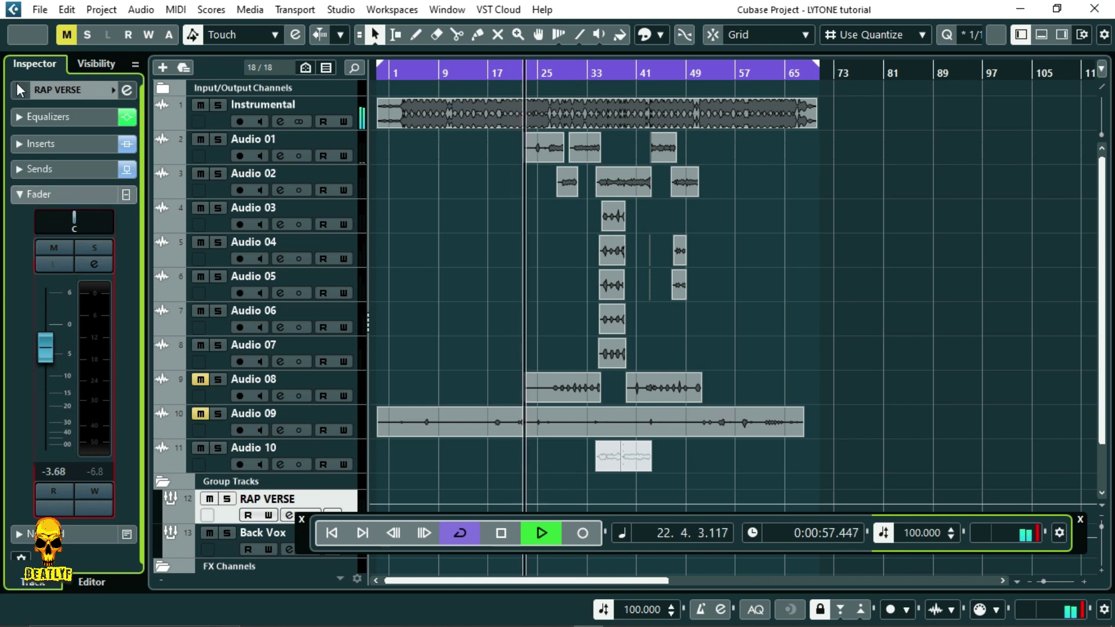
{"action": "scroll", "coordinate": [423, 458], "scroll_direction": "down", "scroll_amount": 2}
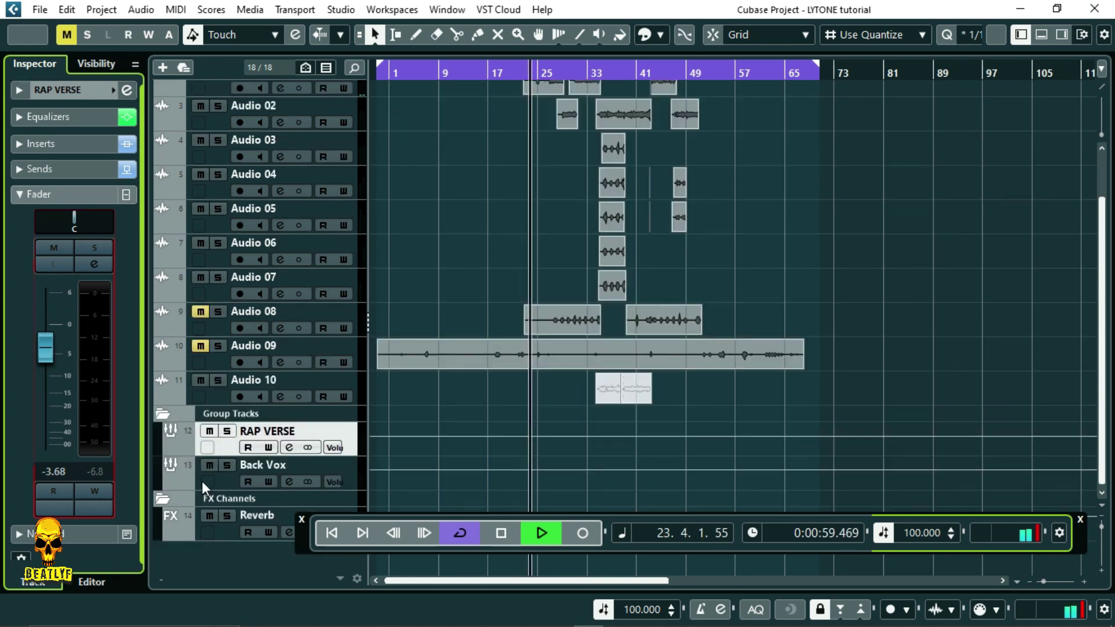
{"action": "left_click", "coordinate": [210, 466]}
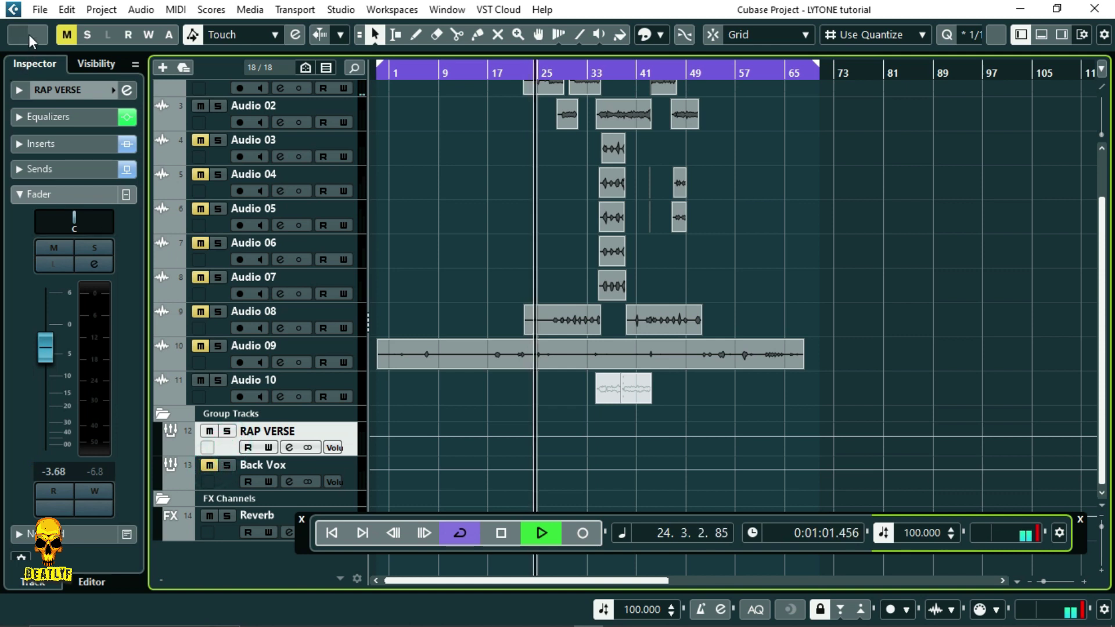
{"action": "left_click_drag", "start_coordinate": [47, 358], "coordinate": [45, 354]}
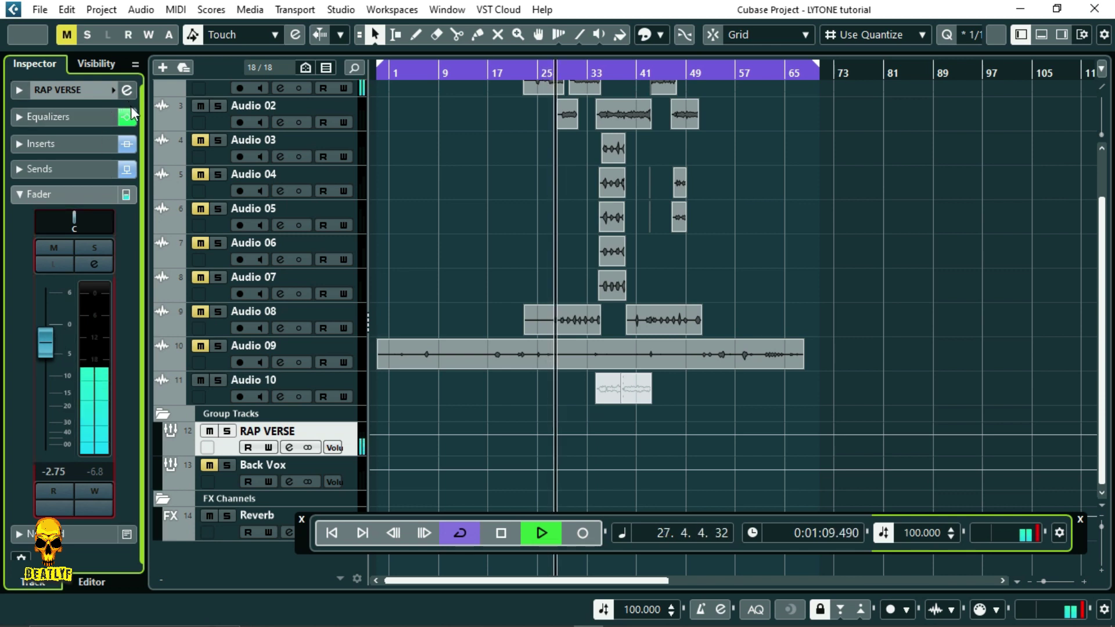
- Show the MixConsole, move the transport bar clear of the channel names, and raise the RAP VERSE fader to -1.98
{"action": "key", "text": "alt+F3"}
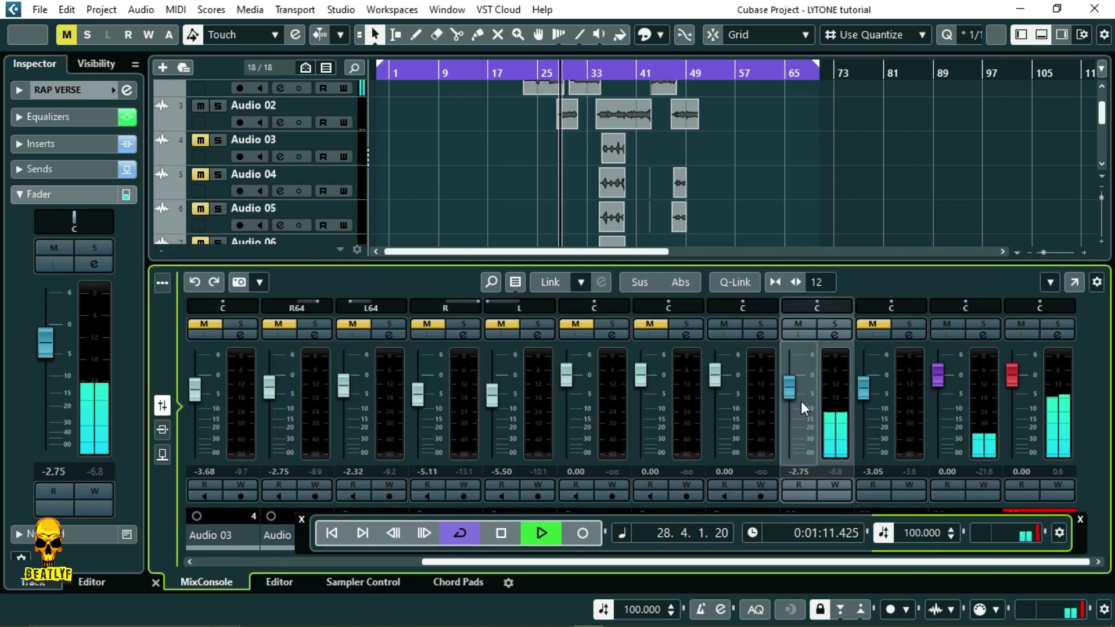
{"action": "left_click_drag", "start_coordinate": [297, 542], "coordinate": [295, 610]}
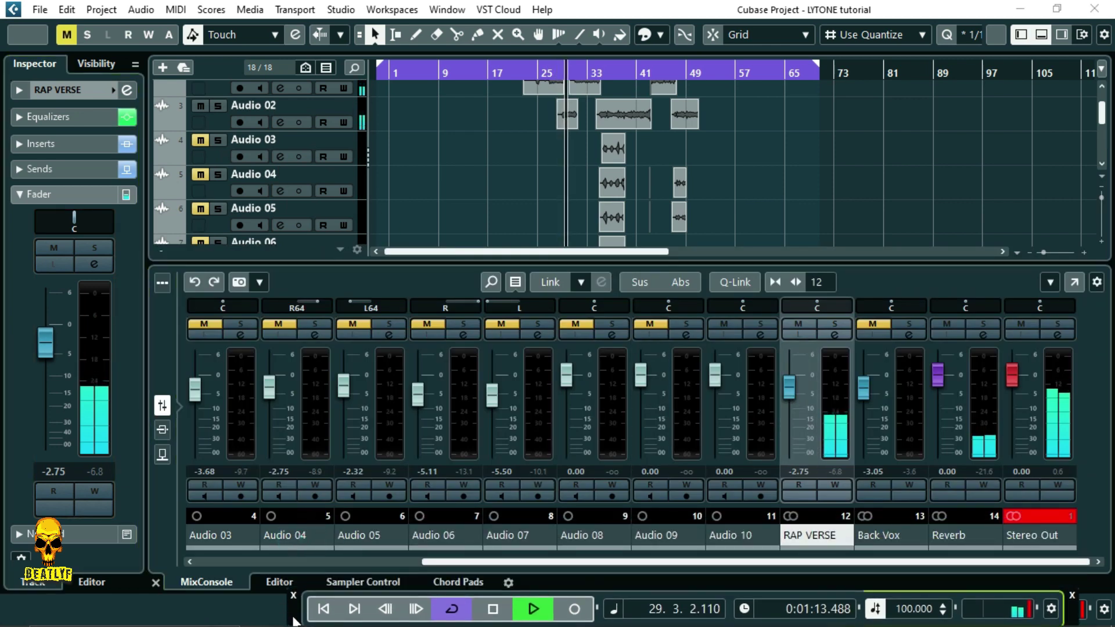
{"action": "left_click", "coordinate": [789, 386]}
{"action": "left_click_drag", "start_coordinate": [790, 385], "coordinate": [790, 382]}
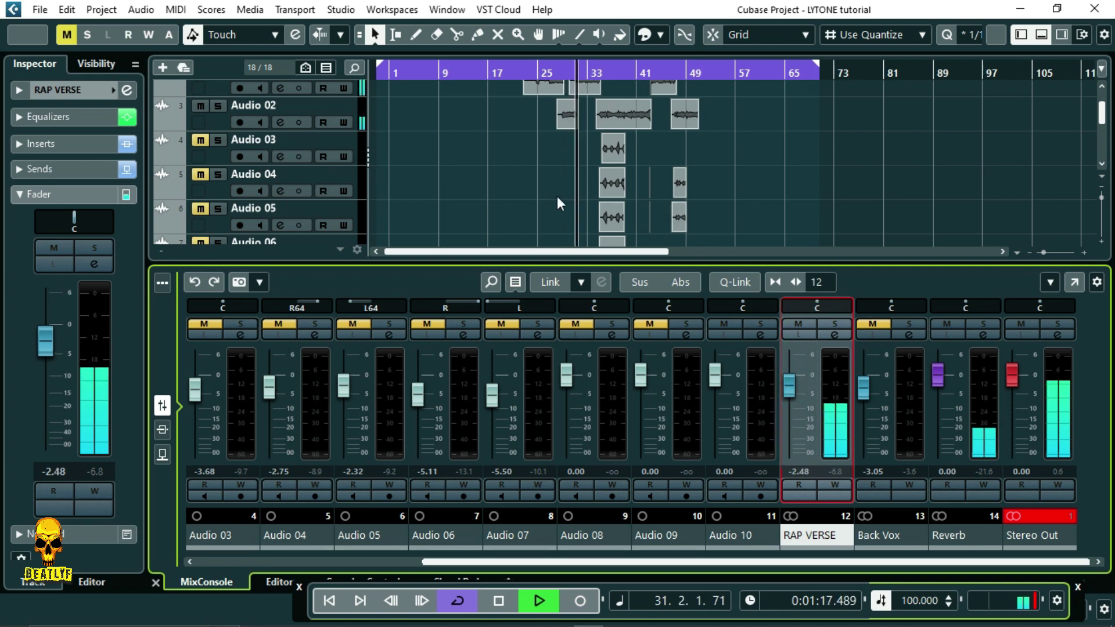
{"action": "left_click_drag", "start_coordinate": [793, 386], "coordinate": [793, 385]}
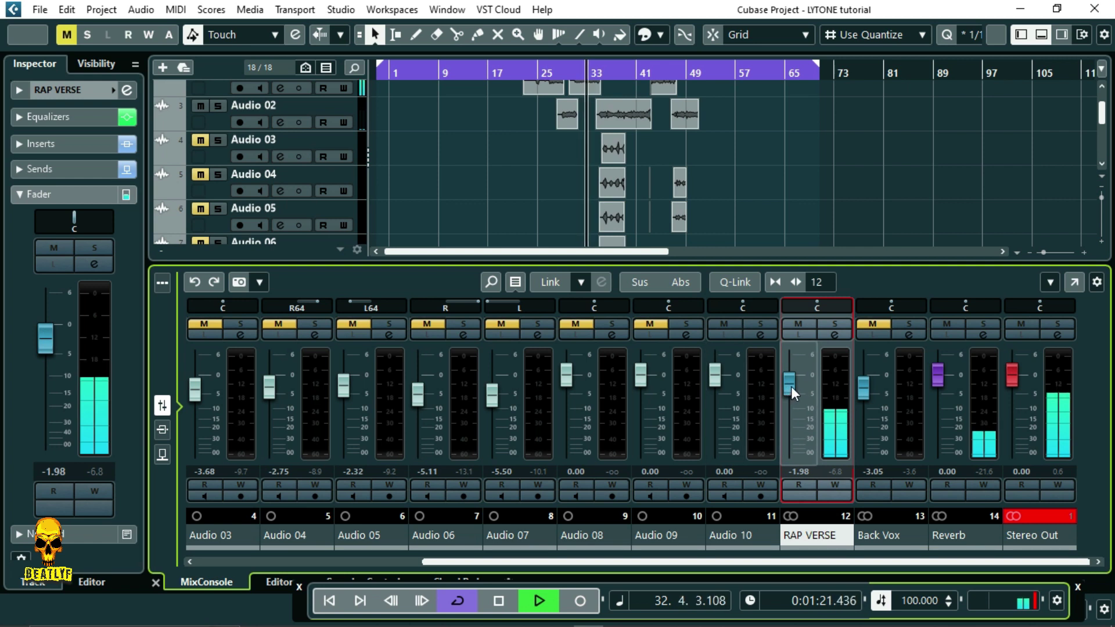
- Replay the section before the first vocal and set the RAP VERSE level to exactly -2.00
{"action": "key", "text": "space"}
{"action": "key", "text": "space"}
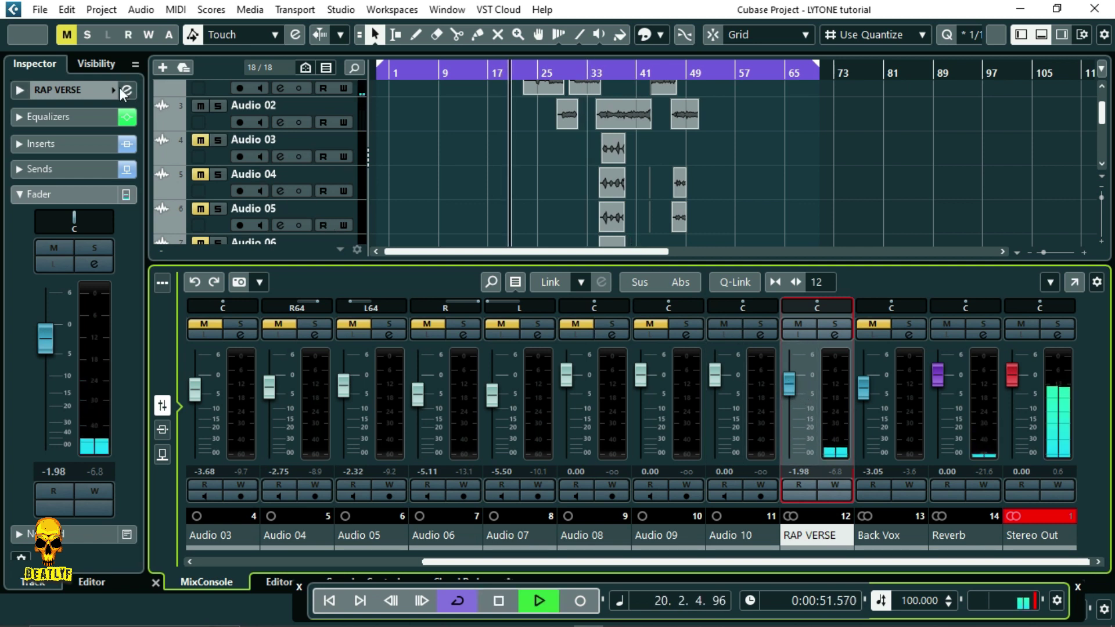
{"action": "left_click", "coordinate": [791, 382]}
{"action": "key", "text": "space"}
{"action": "left_click", "coordinate": [790, 381]}
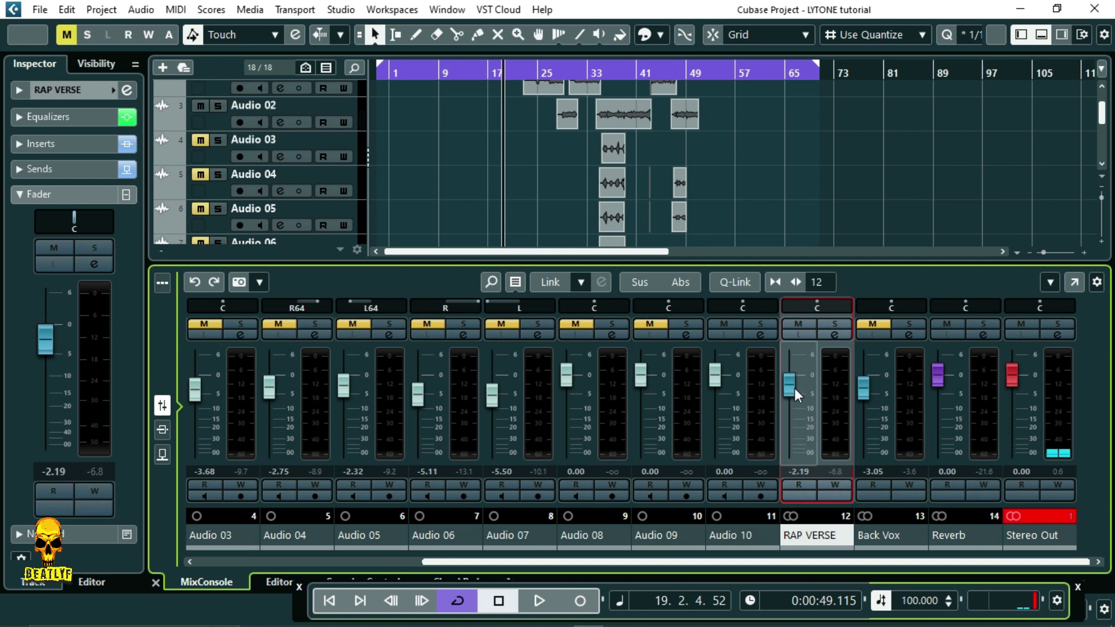
{"action": "left_click", "coordinate": [802, 472]}
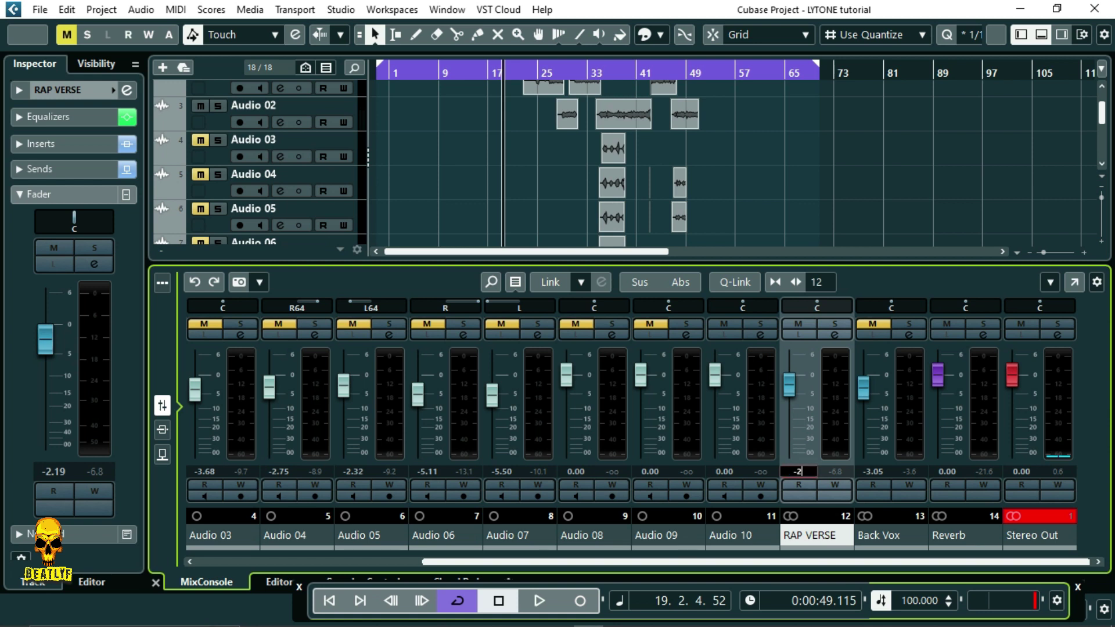
{"action": "key", "text": "Return"}
{"action": "key", "text": "space"}
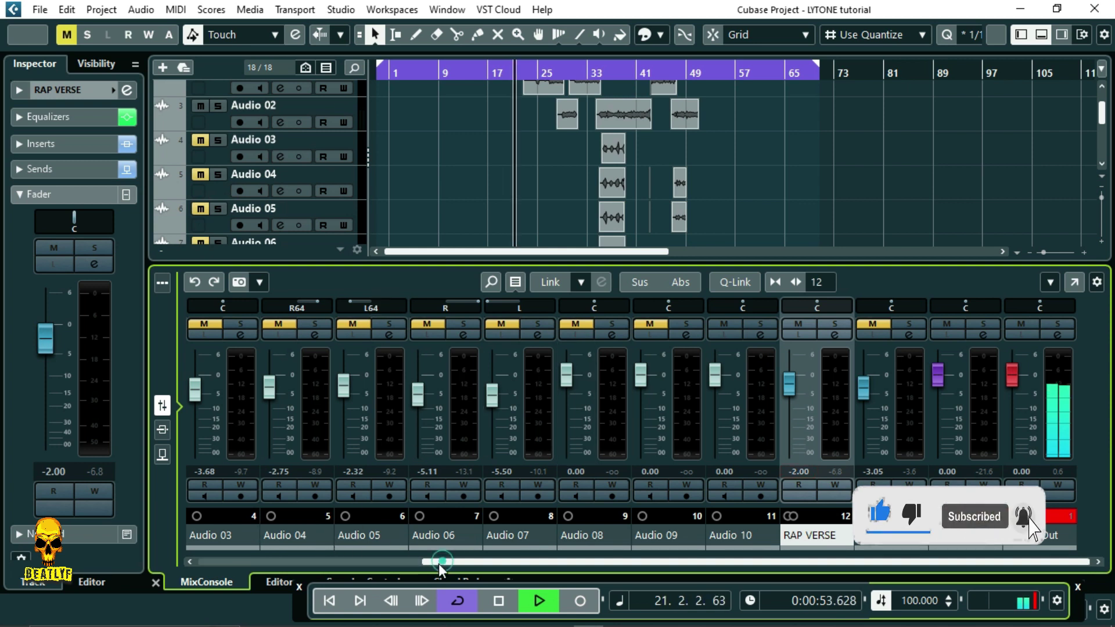
- Review the mixer channels during playback, hide the MixConsole, and replay the vocals from around bar 47
{"action": "left_click_drag", "start_coordinate": [436, 562], "coordinate": [347, 563]}
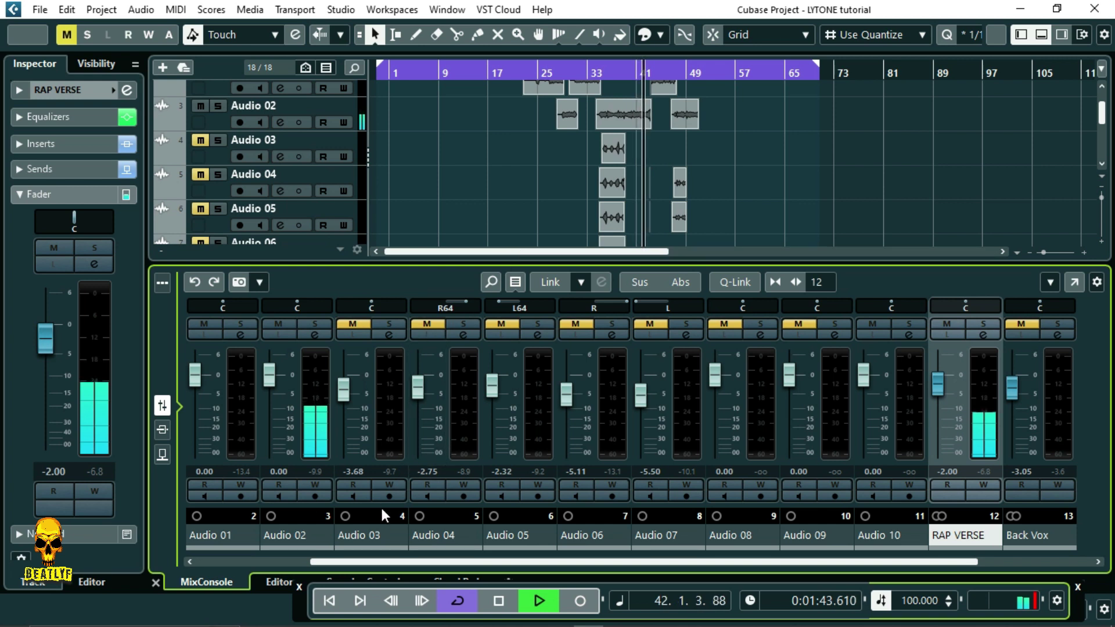
{"action": "left_click_drag", "start_coordinate": [368, 563], "coordinate": [245, 566]}
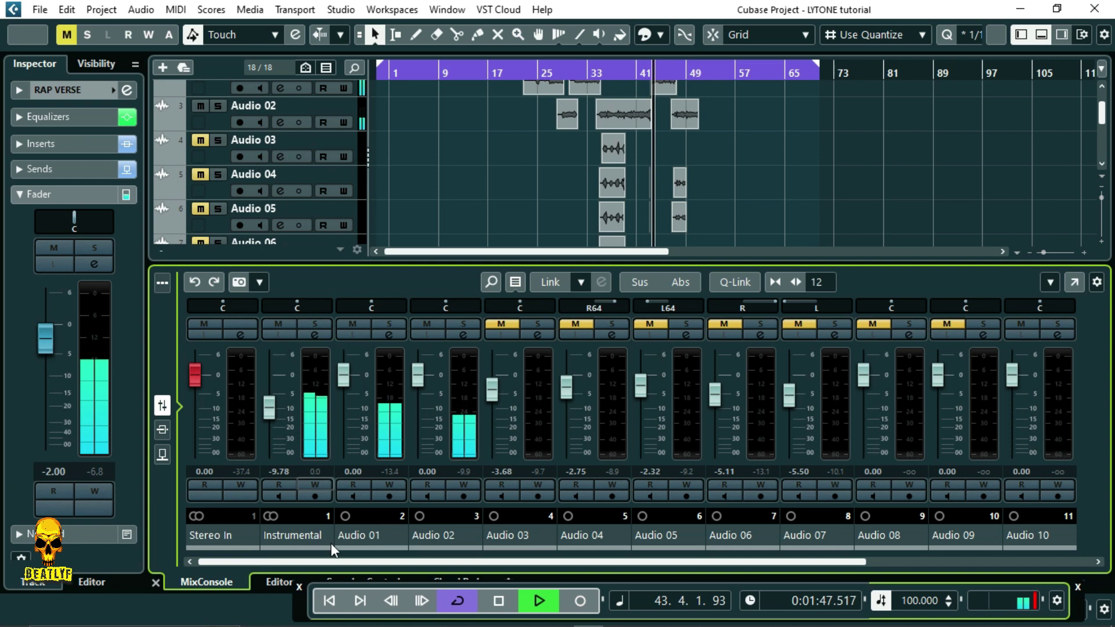
{"action": "left_click_drag", "start_coordinate": [358, 561], "coordinate": [493, 557]}
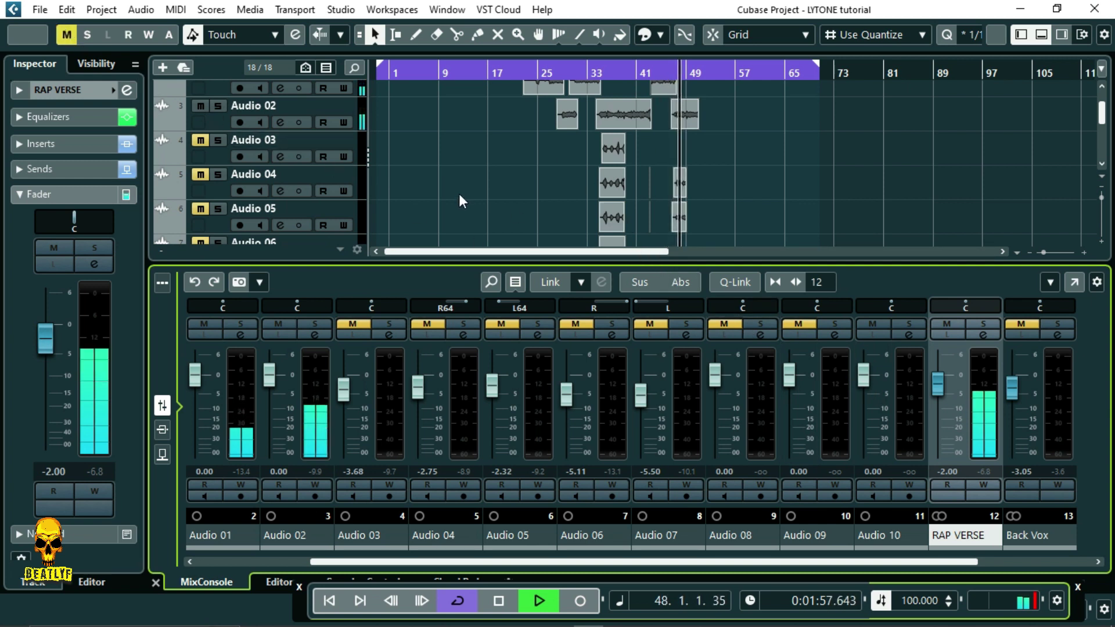
{"action": "key", "text": "ctrl+alt+e"}
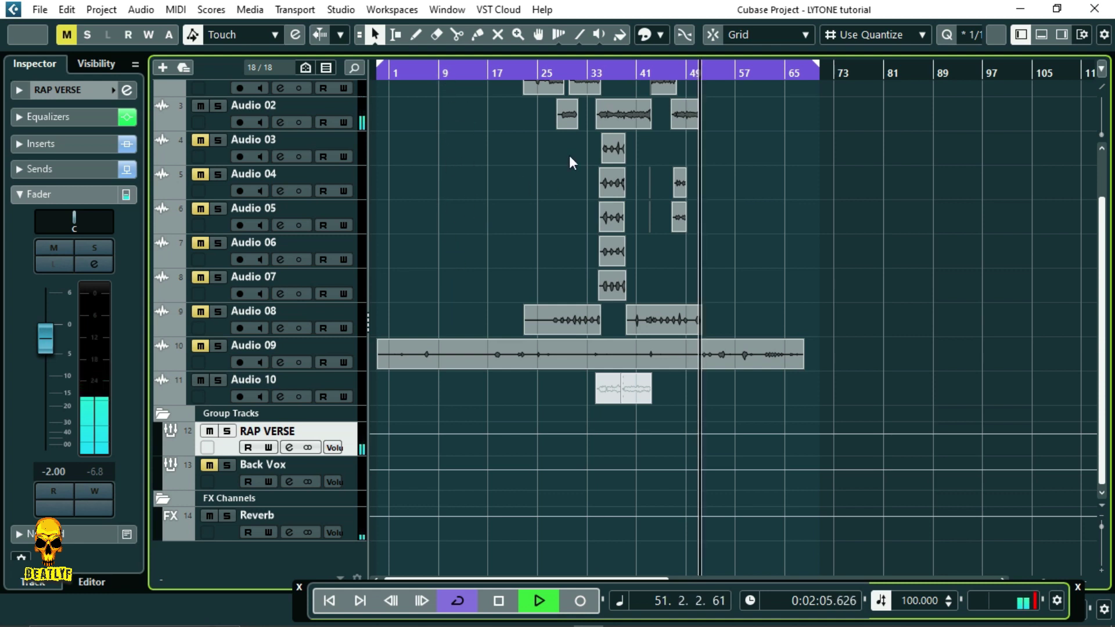
{"action": "scroll", "coordinate": [575, 193], "scroll_direction": "up", "scroll_amount": 2}
{"action": "scroll", "coordinate": [523, 257], "scroll_direction": "down", "scroll_amount": 2}
{"action": "scroll", "coordinate": [528, 257], "scroll_direction": "up", "scroll_amount": 2}
{"action": "left_click", "coordinate": [678, 74]}
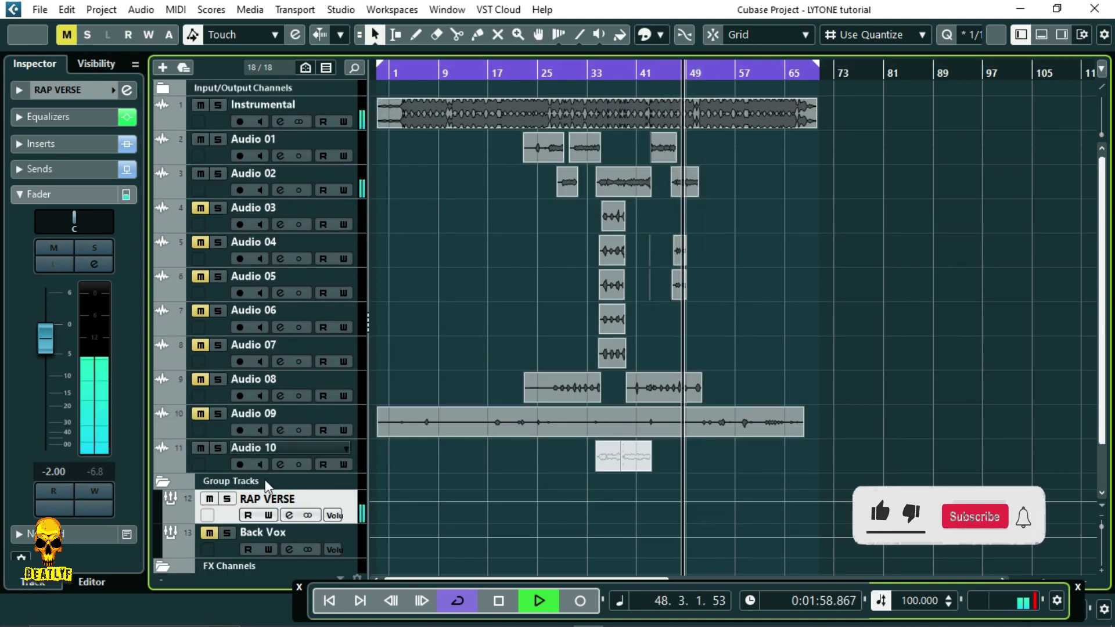
- Set the RAP VERSE equalizer's low band to 5.9 dB at 324.5 Hz, close the channel settings, and save the project
{"action": "left_click", "coordinate": [127, 90]}
{"action": "left_click_drag", "start_coordinate": [524, 352], "coordinate": [529, 349]}
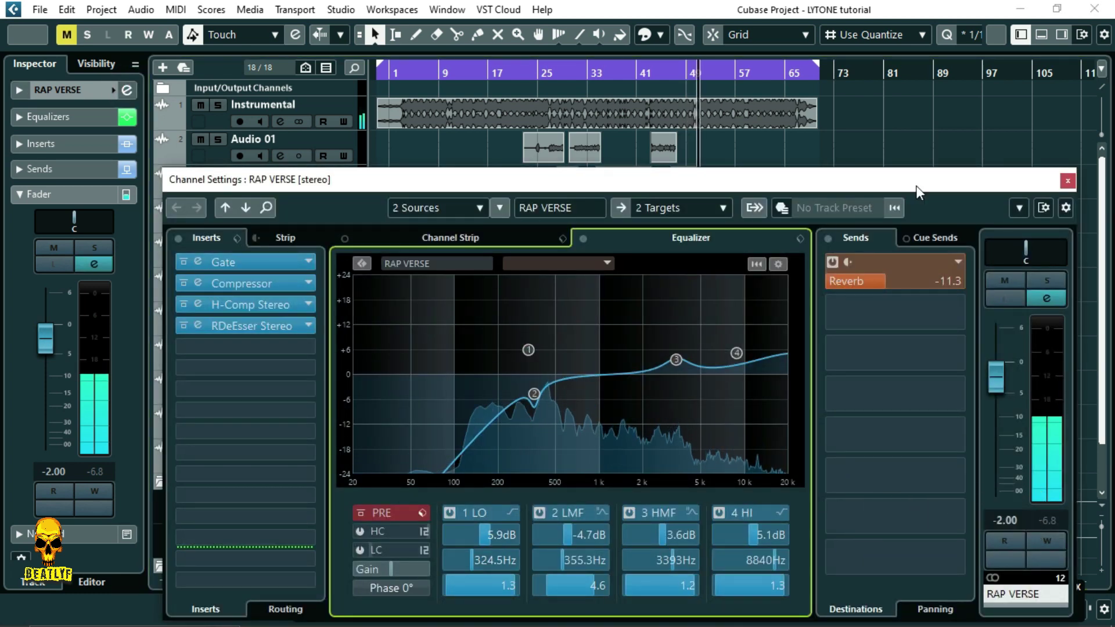
{"action": "left_click", "coordinate": [579, 73]}
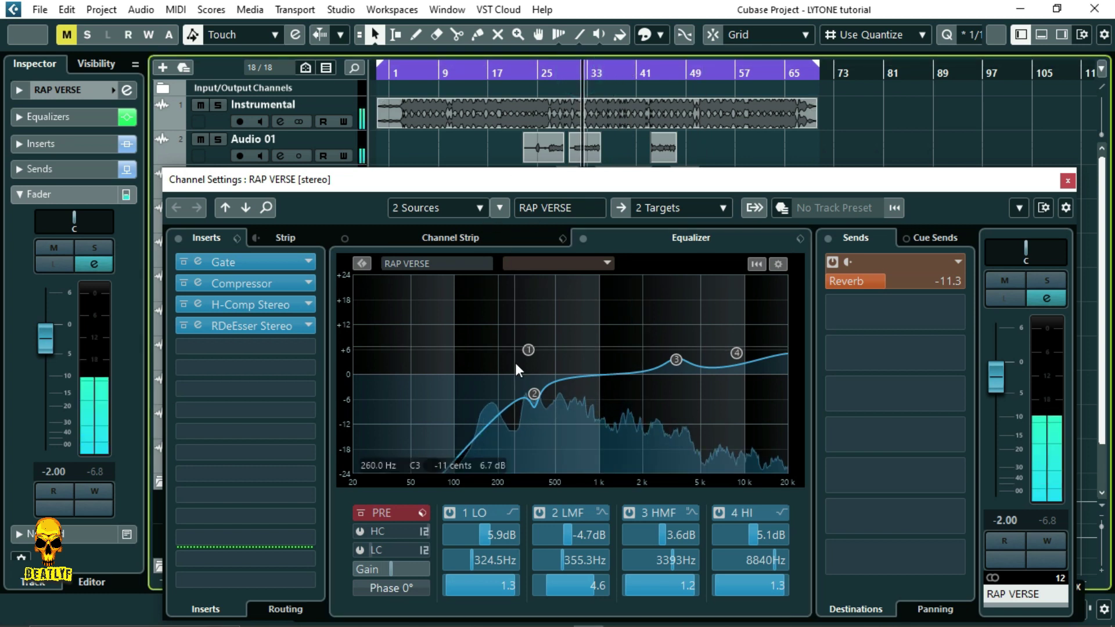
{"action": "left_click", "coordinate": [1067, 182]}
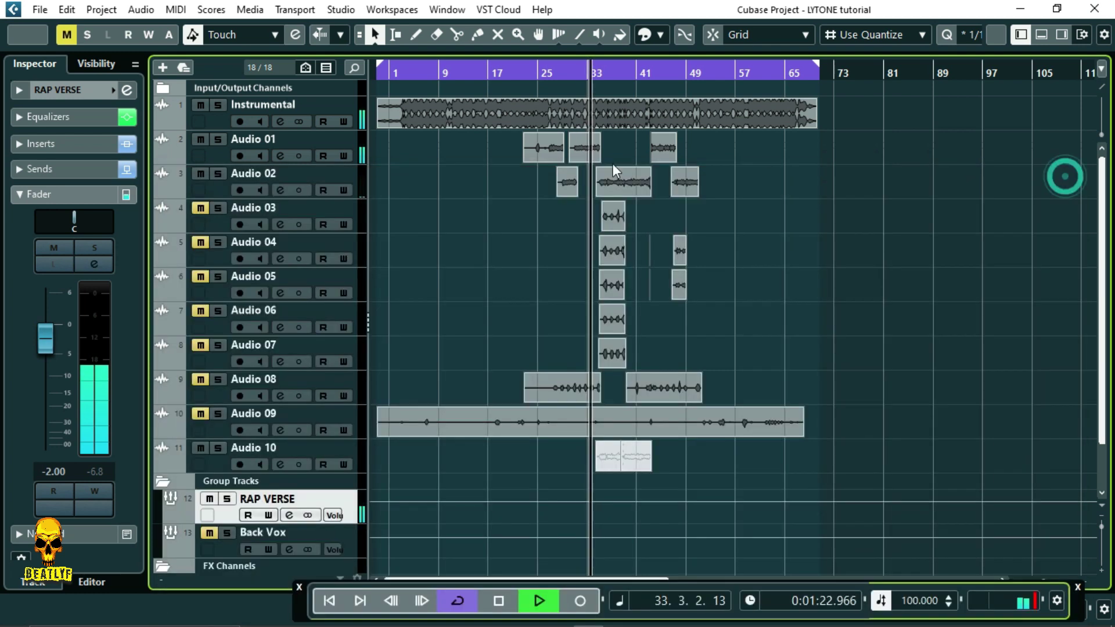
{"action": "left_click", "coordinate": [40, 9]}
{"action": "left_click", "coordinate": [77, 123]}
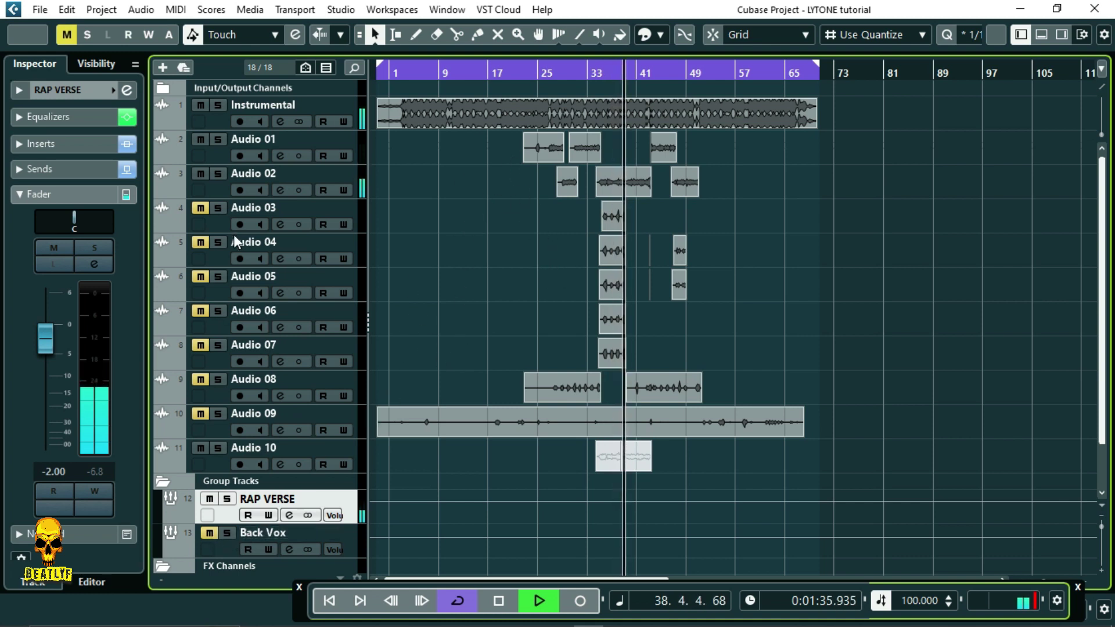
- Isolate the backing vocals by muting the Instrumental track and RAP VERSE group and unmuting the Back Vox group
{"action": "key", "text": "space"}
{"action": "left_click", "coordinate": [199, 104]}
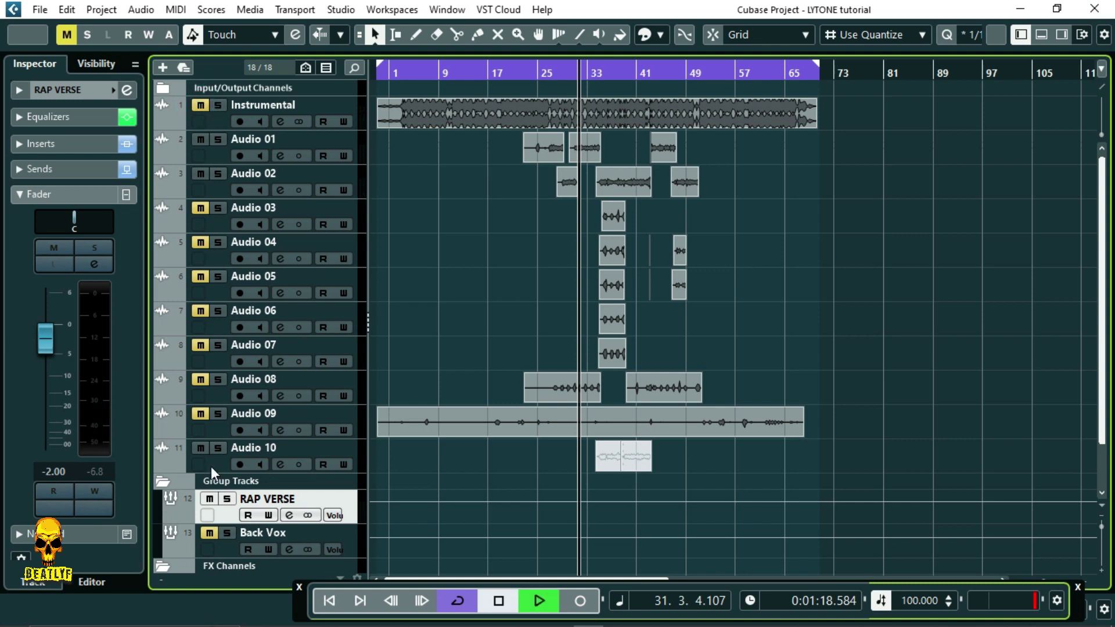
{"action": "left_click", "coordinate": [210, 533]}
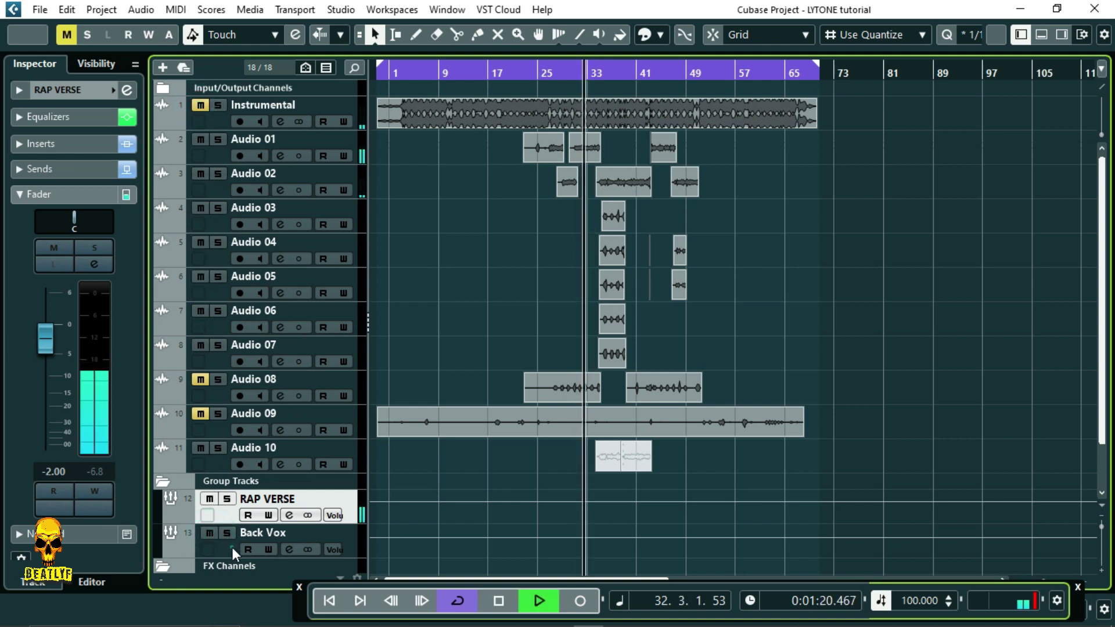
{"action": "left_click", "coordinate": [232, 547]}
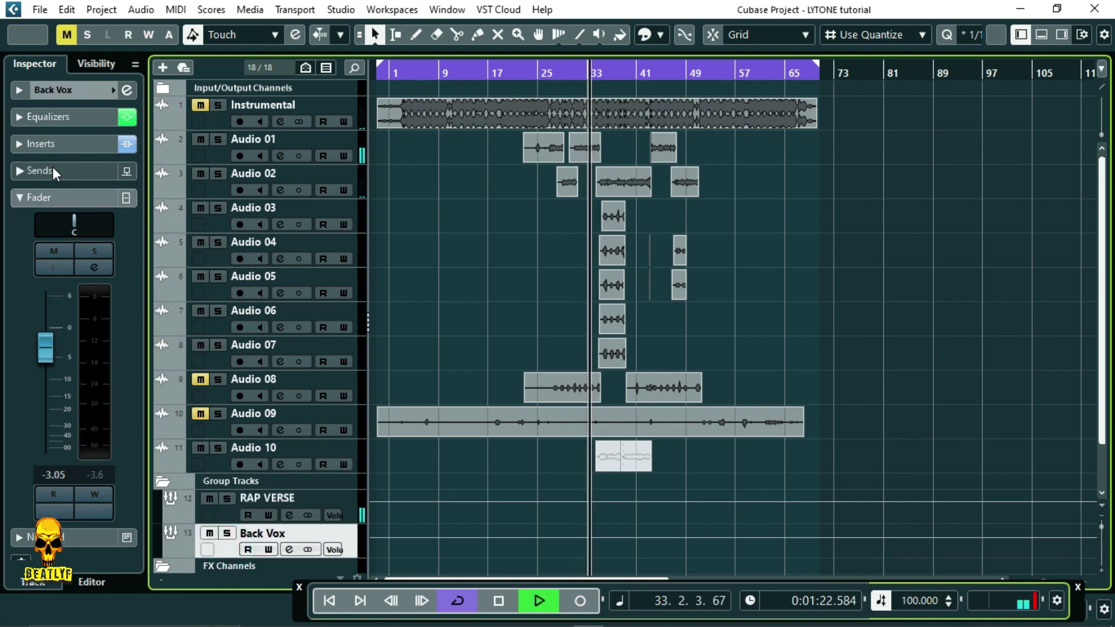
{"action": "left_click", "coordinate": [209, 499]}
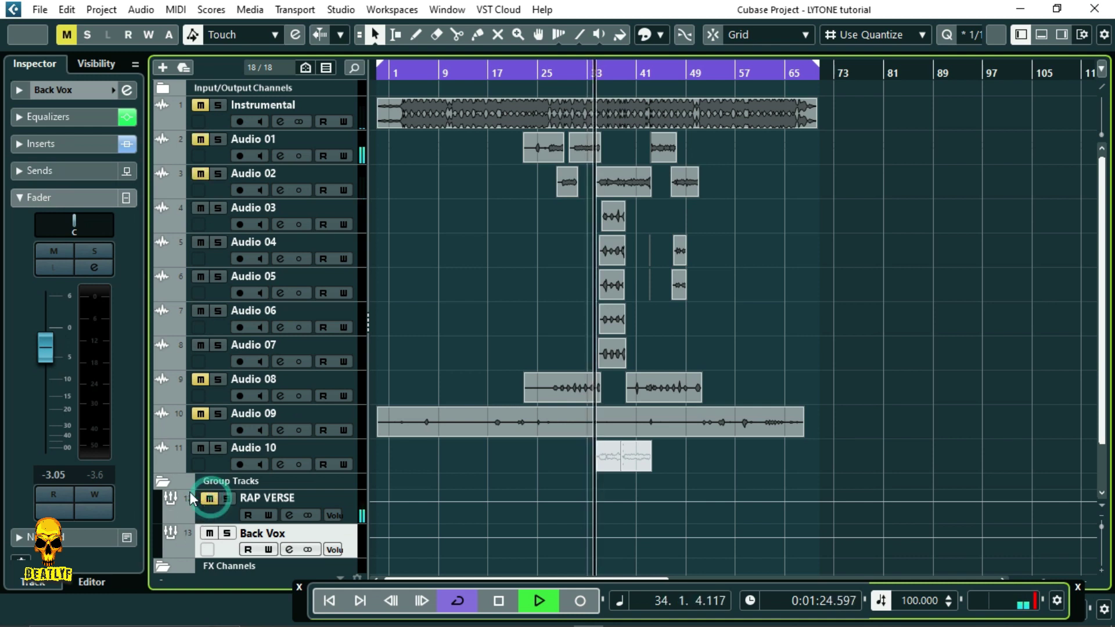
- Add a Reverb send to the Back Vox group, enable it, and set its level to -7.06
{"action": "left_click", "coordinate": [47, 169]}
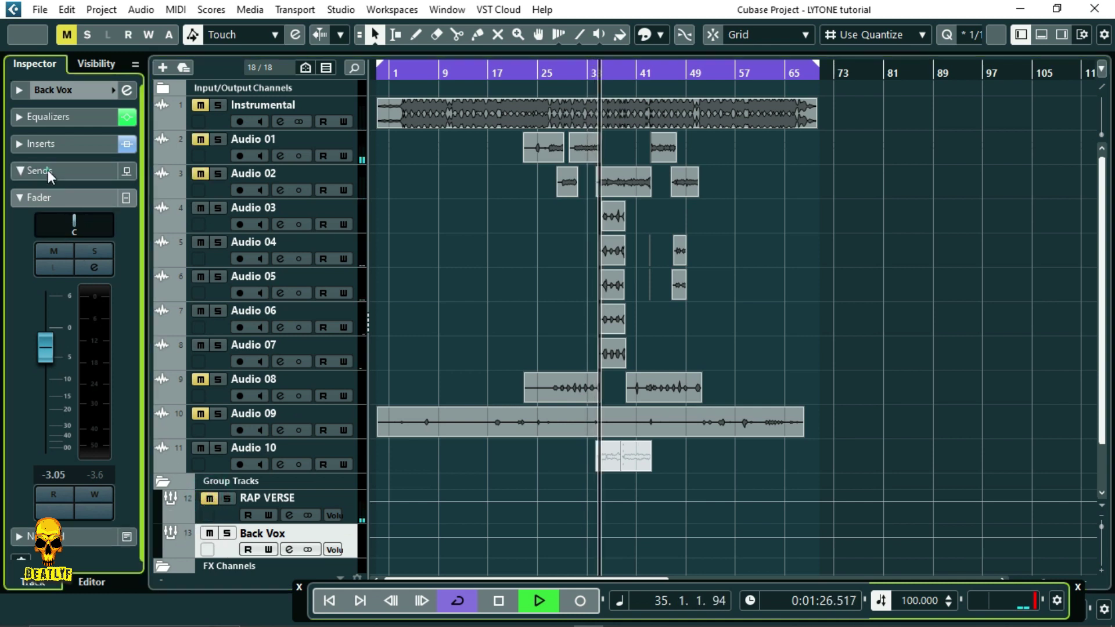
{"action": "left_click", "coordinate": [57, 206]}
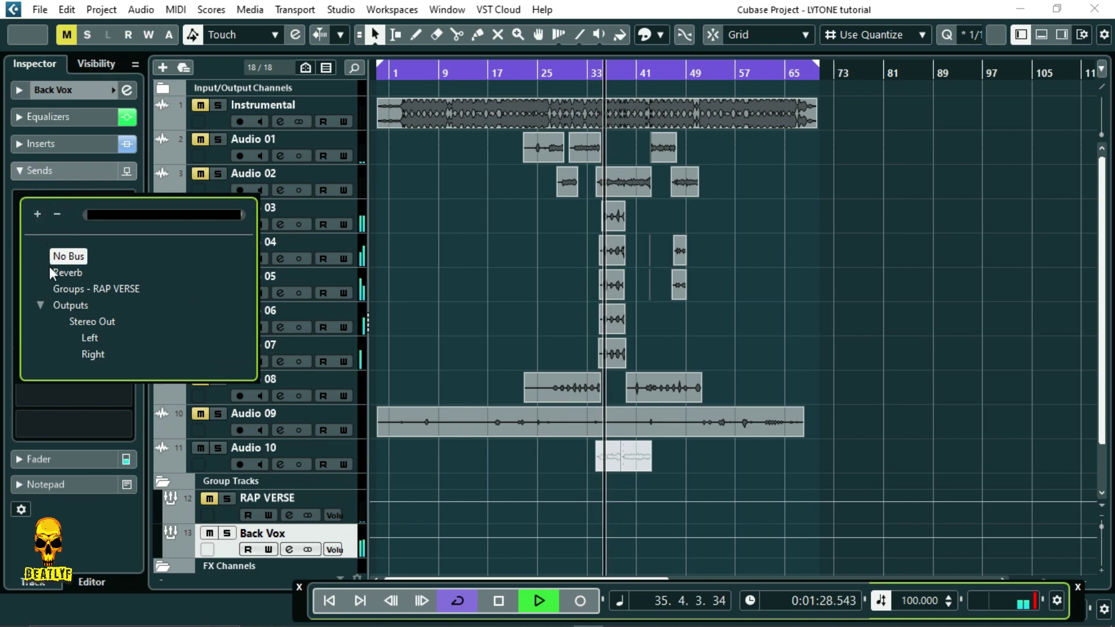
{"action": "left_click", "coordinate": [67, 273]}
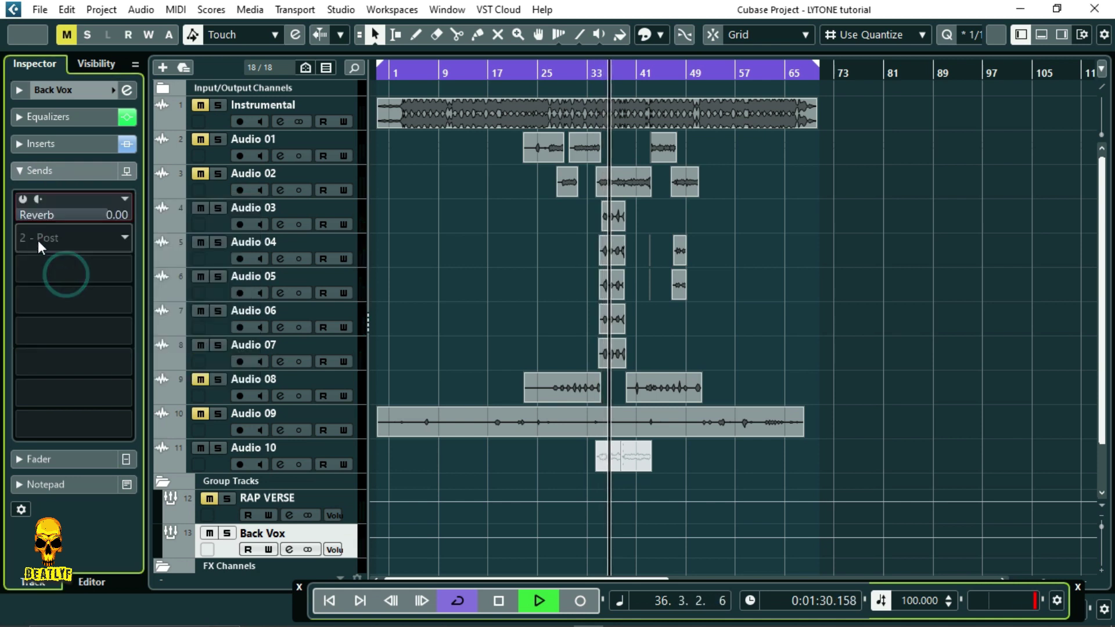
{"action": "key", "text": "space"}
{"action": "left_click", "coordinate": [23, 200]}
{"action": "left_click_drag", "start_coordinate": [106, 214], "coordinate": [58, 224]}
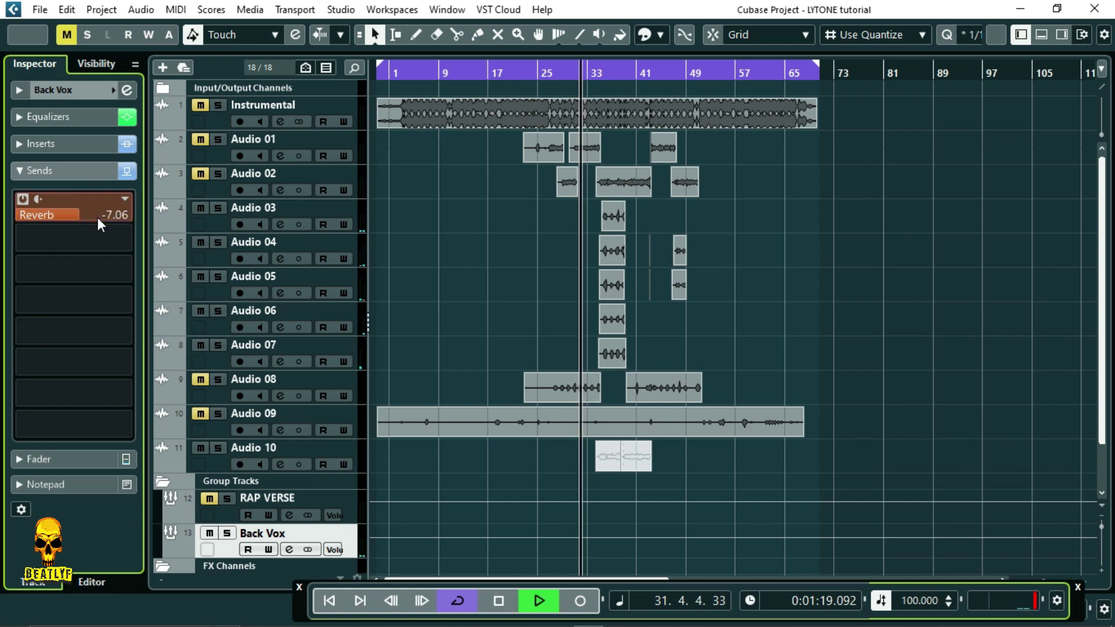
- Replay the backing vocals and raise the Back Vox group's Reverb send to -5.67
{"action": "left_click", "coordinate": [604, 71]}
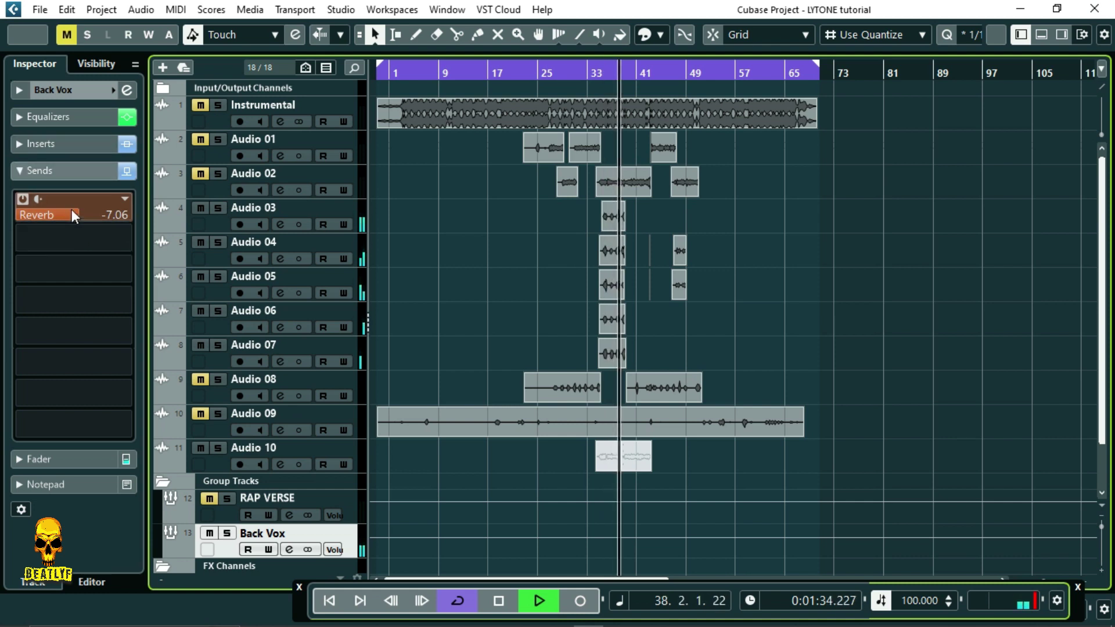
{"action": "left_click_drag", "start_coordinate": [78, 214], "coordinate": [85, 215]}
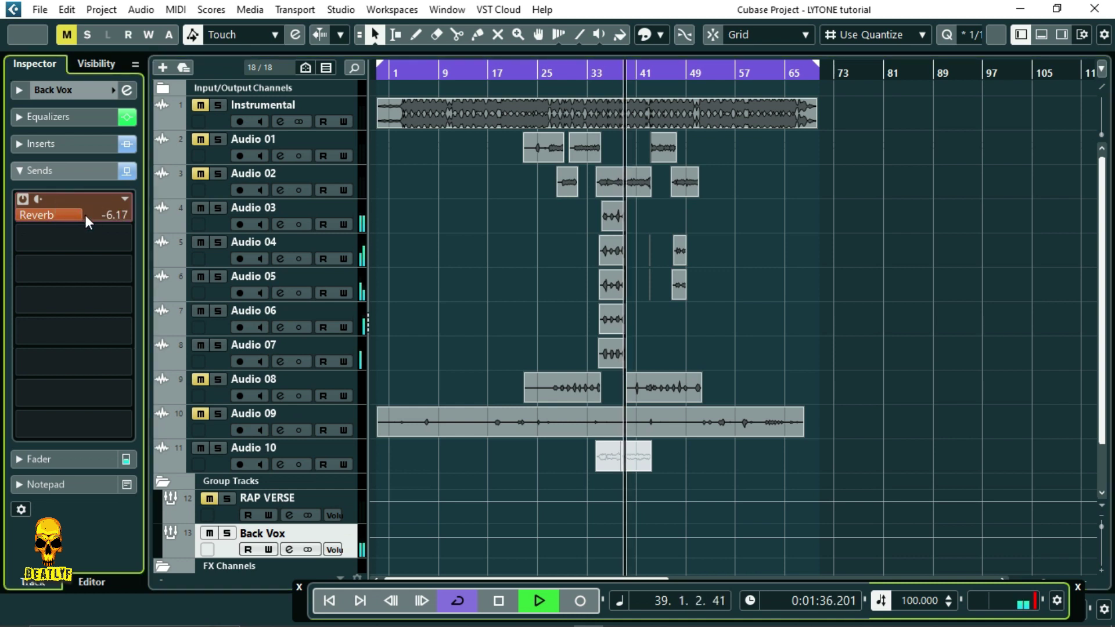
{"action": "left_click", "coordinate": [608, 74]}
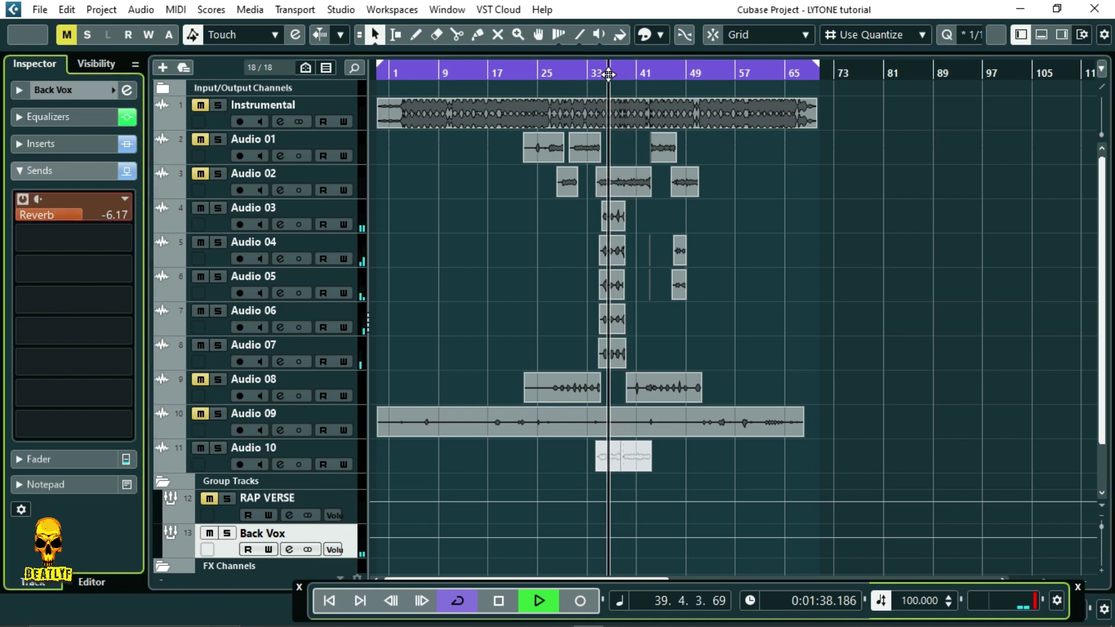
{"action": "left_click_drag", "start_coordinate": [79, 215], "coordinate": [85, 218]}
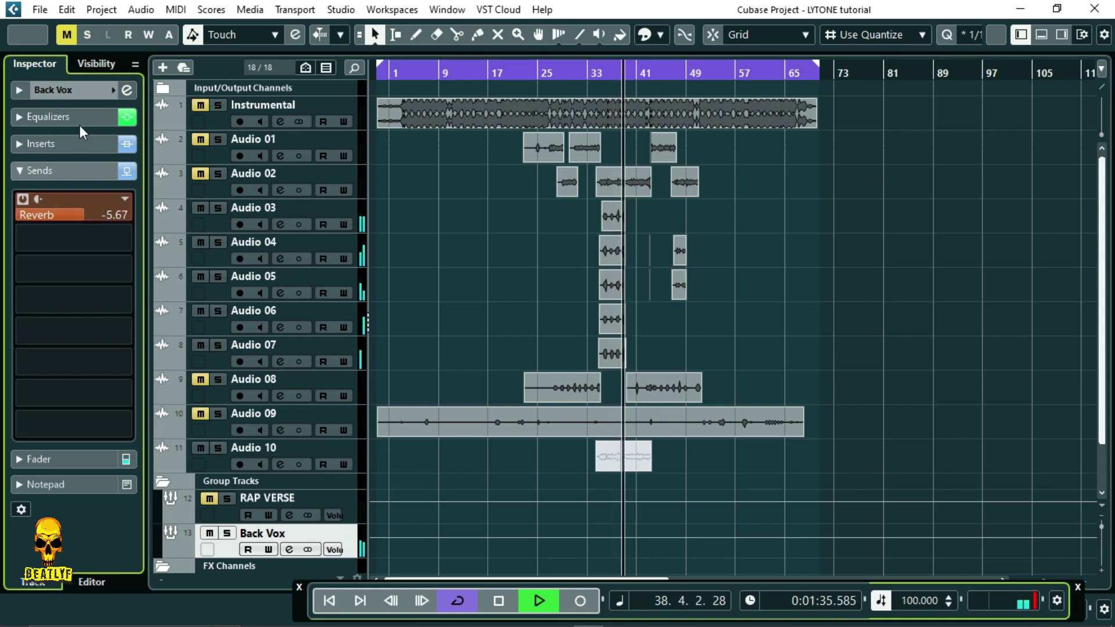
{"action": "left_click", "coordinate": [47, 175]}
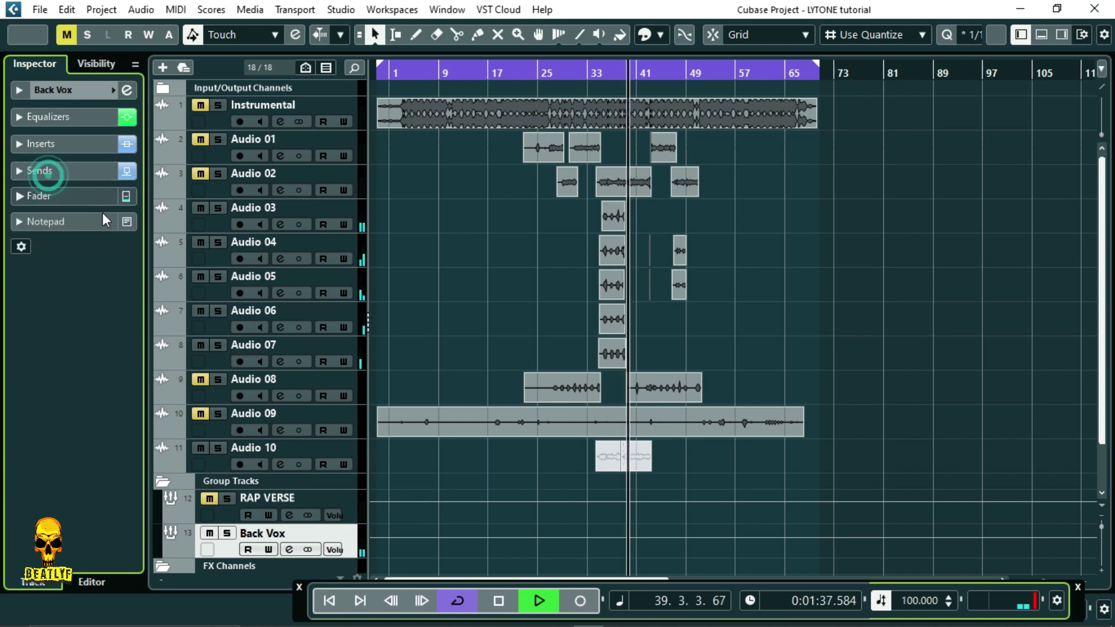
- Unmute the RAP VERSE group and lower the Back Vox level to -4.37 during playback
{"action": "key", "text": "space"}
{"action": "left_click", "coordinate": [210, 498]}
{"action": "key", "text": "space"}
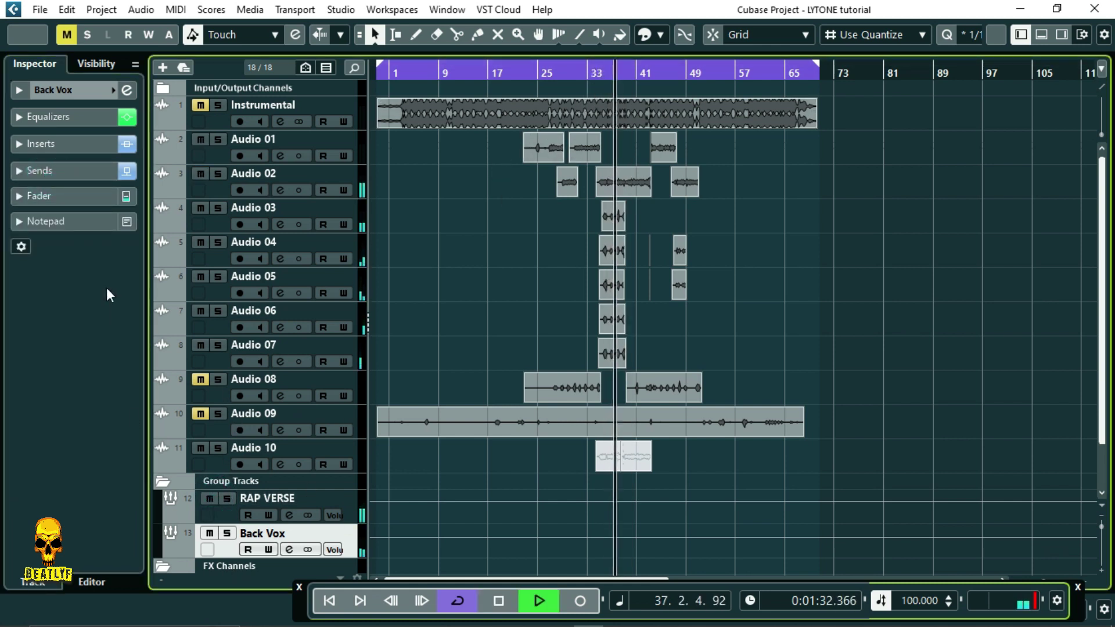
{"action": "left_click", "coordinate": [38, 194]}
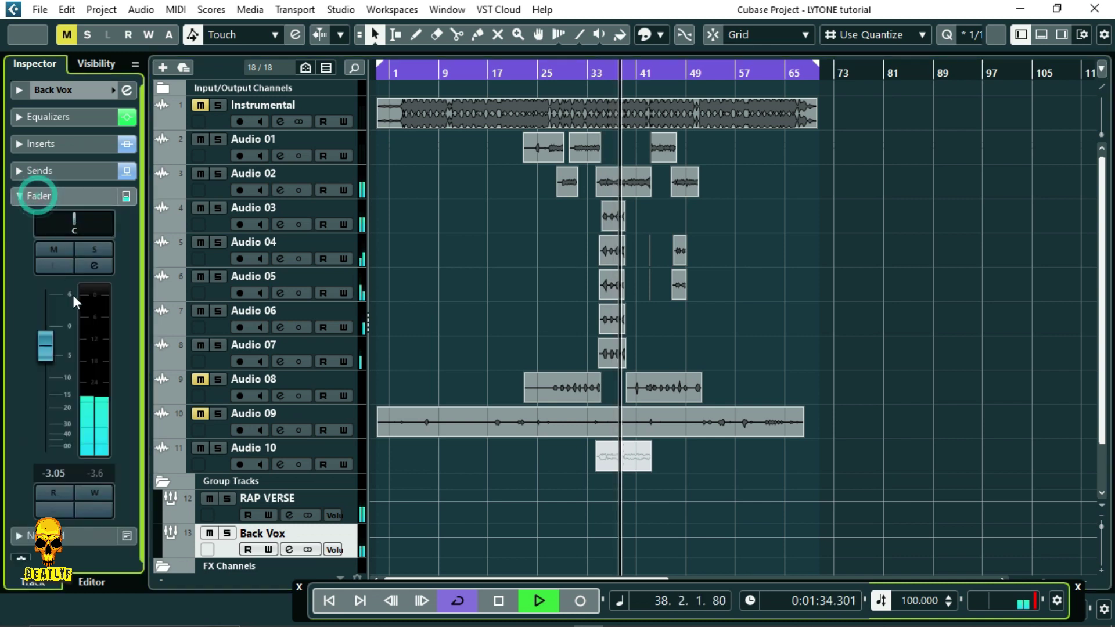
{"action": "left_click_drag", "start_coordinate": [52, 348], "coordinate": [48, 354]}
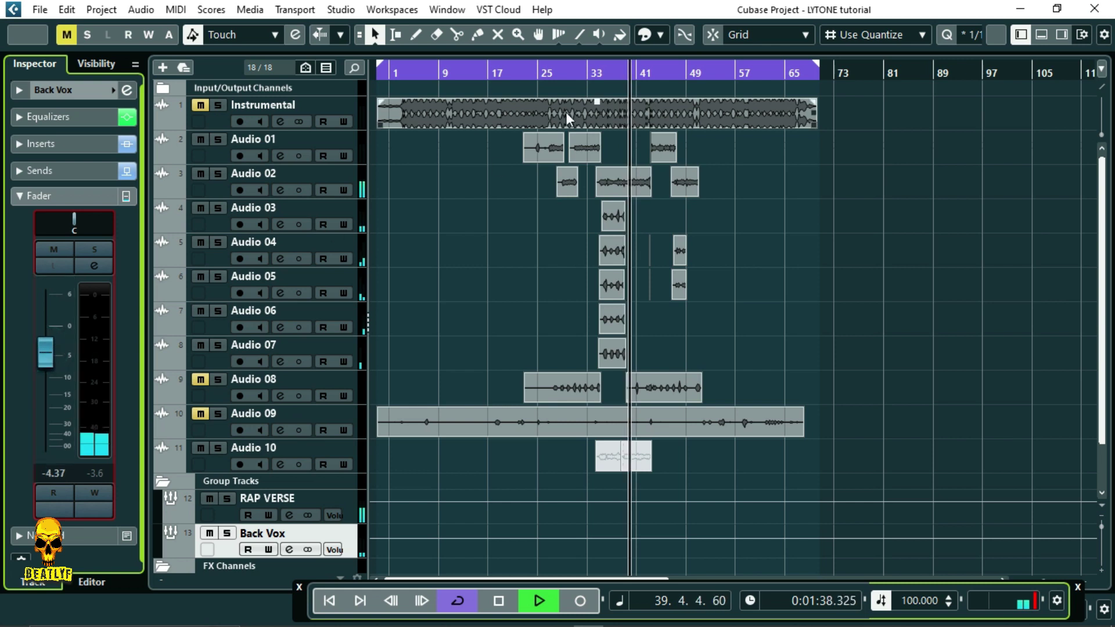
- Replay the backing vocal section, lower the Back Vox level to -5.11, and save the project
{"action": "left_click", "coordinate": [600, 73]}
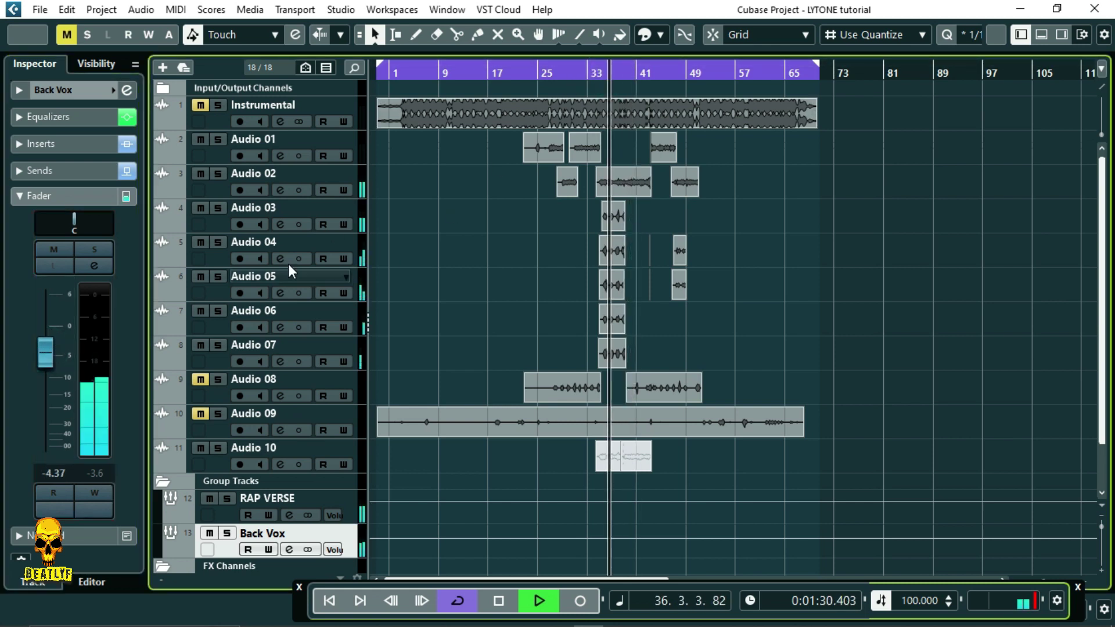
{"action": "left_click_drag", "start_coordinate": [50, 351], "coordinate": [51, 355]}
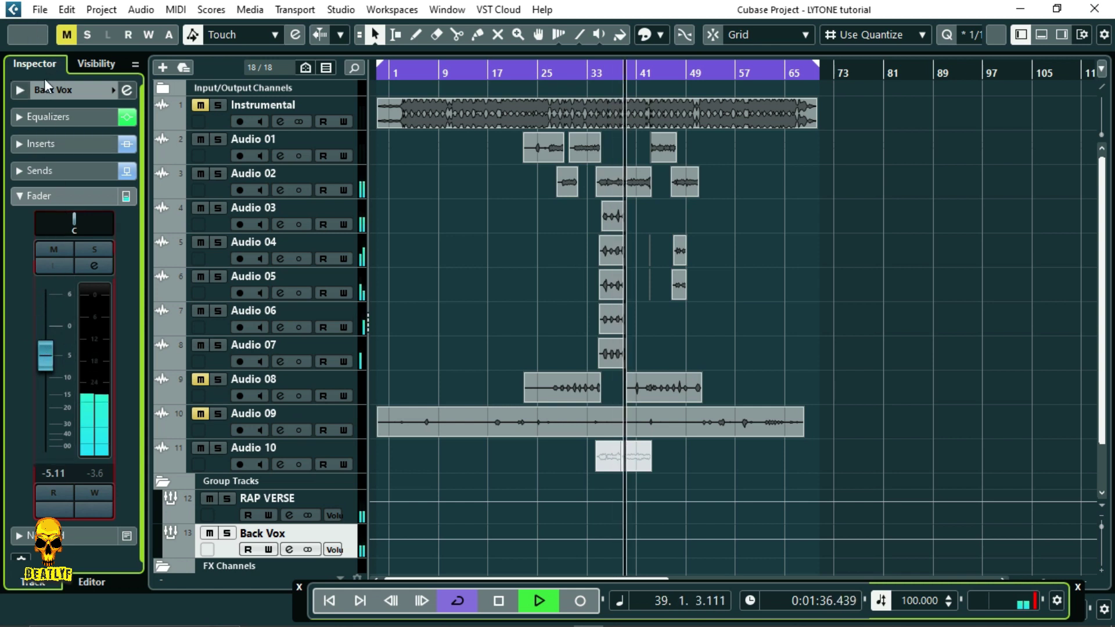
{"action": "left_click", "coordinate": [583, 72]}
{"action": "left_click", "coordinate": [39, 9]}
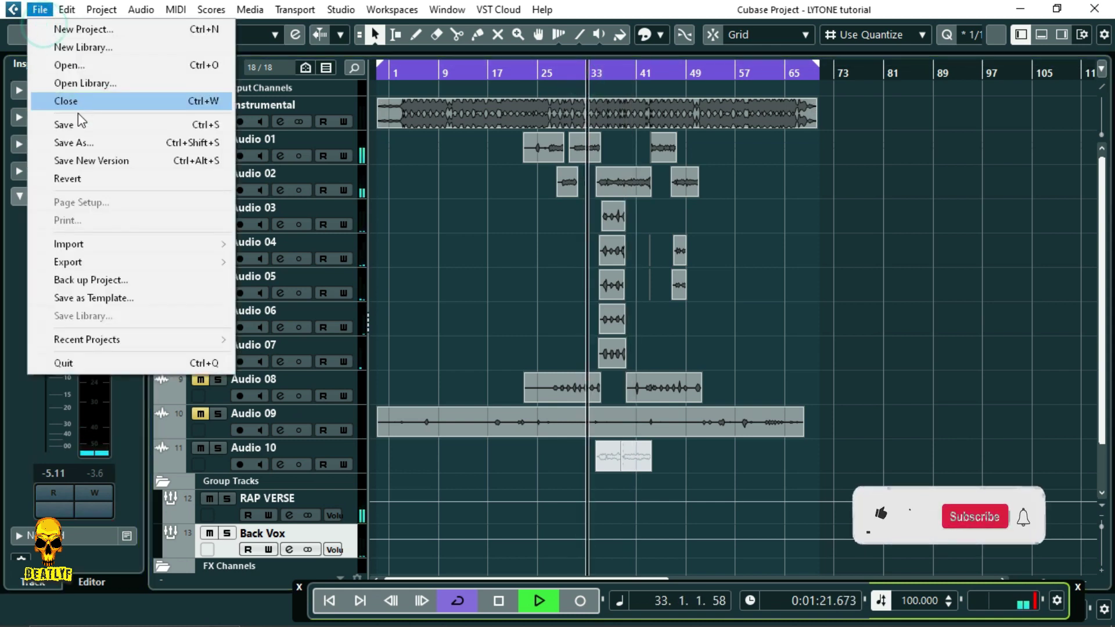
{"action": "left_click", "coordinate": [80, 126]}
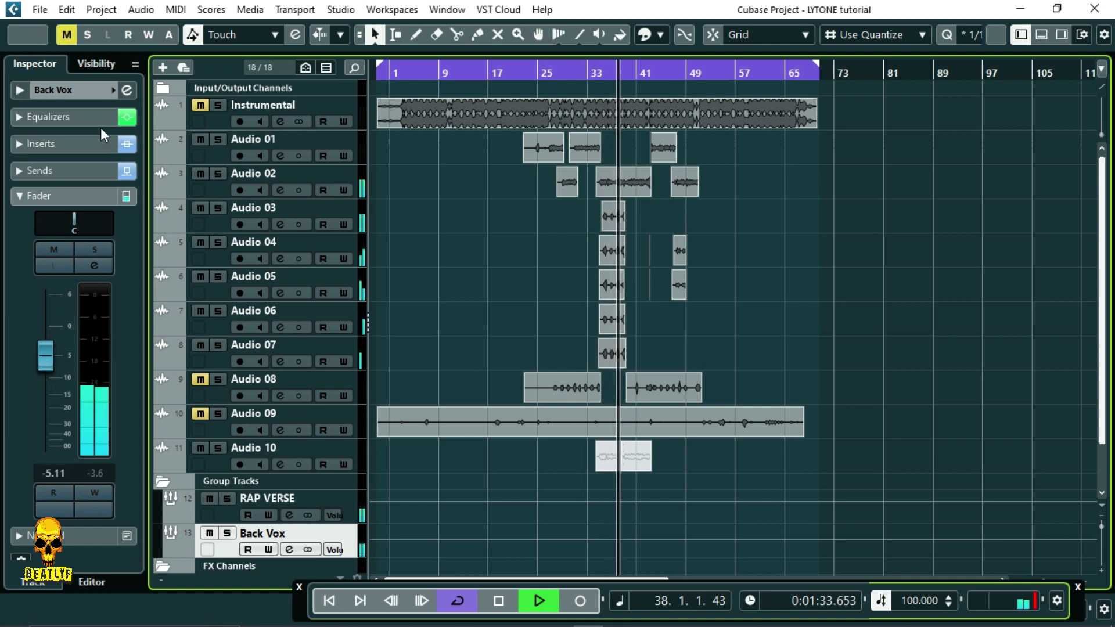
- Fine-tune the Back Vox level to -5.30 and save the project
{"action": "left_click", "coordinate": [49, 354]}
{"action": "left_click_drag", "start_coordinate": [50, 353], "coordinate": [51, 354]}
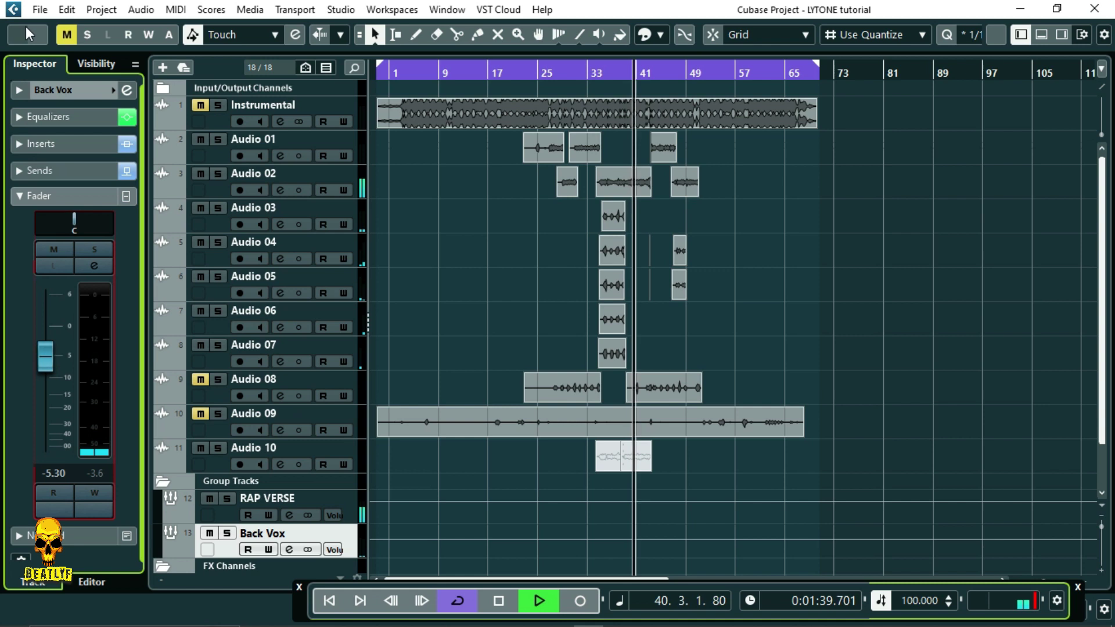
{"action": "left_click", "coordinate": [36, 11]}
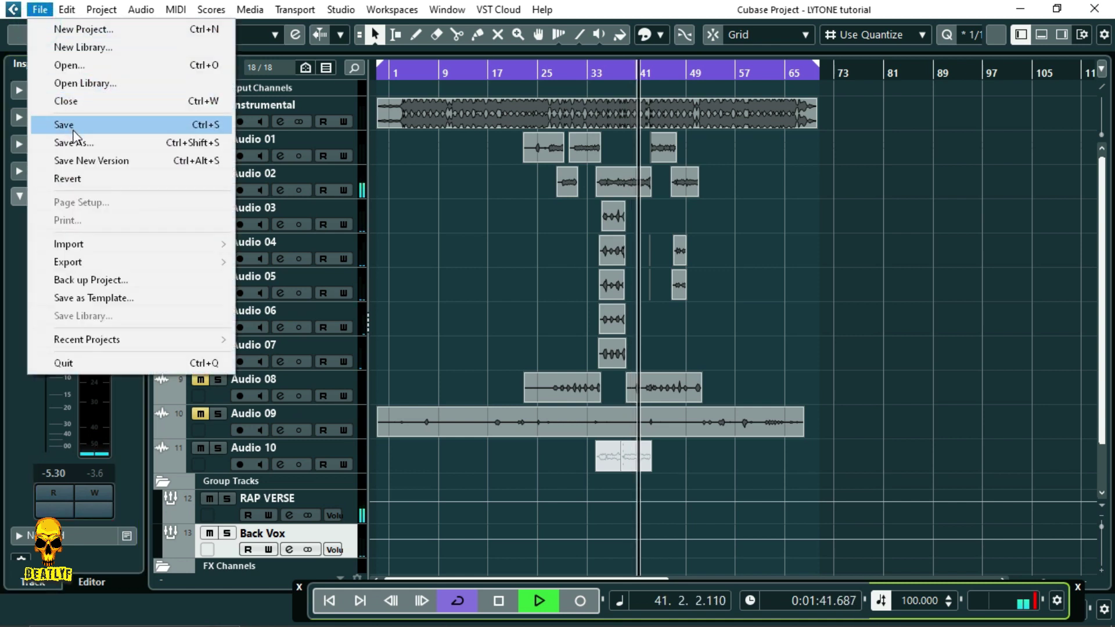
{"action": "left_click", "coordinate": [67, 122]}
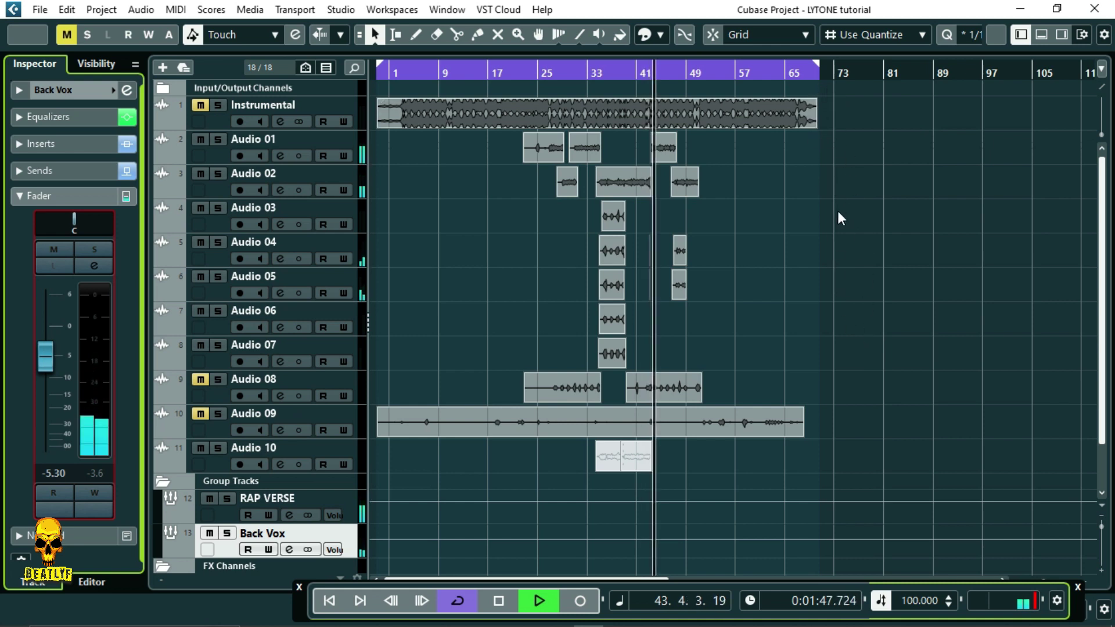
{"action": "left_click", "coordinate": [44, 11]}
{"action": "left_click", "coordinate": [65, 123]}
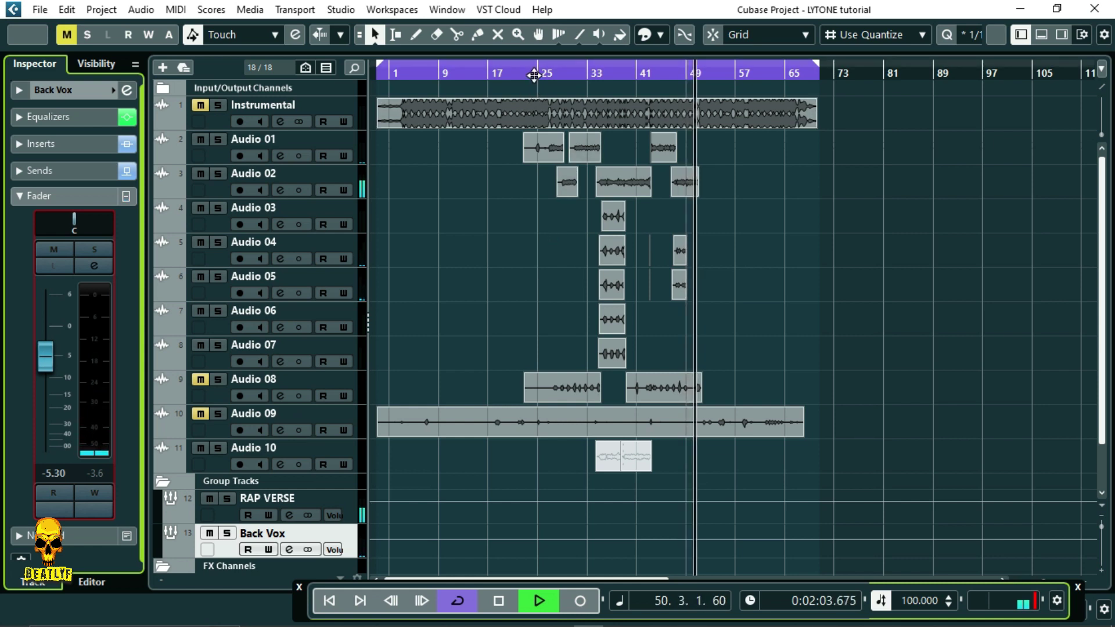
- Unmute the Instrumental track, play the full mix from around bar 23, and save the project
{"action": "left_click", "coordinate": [200, 105]}
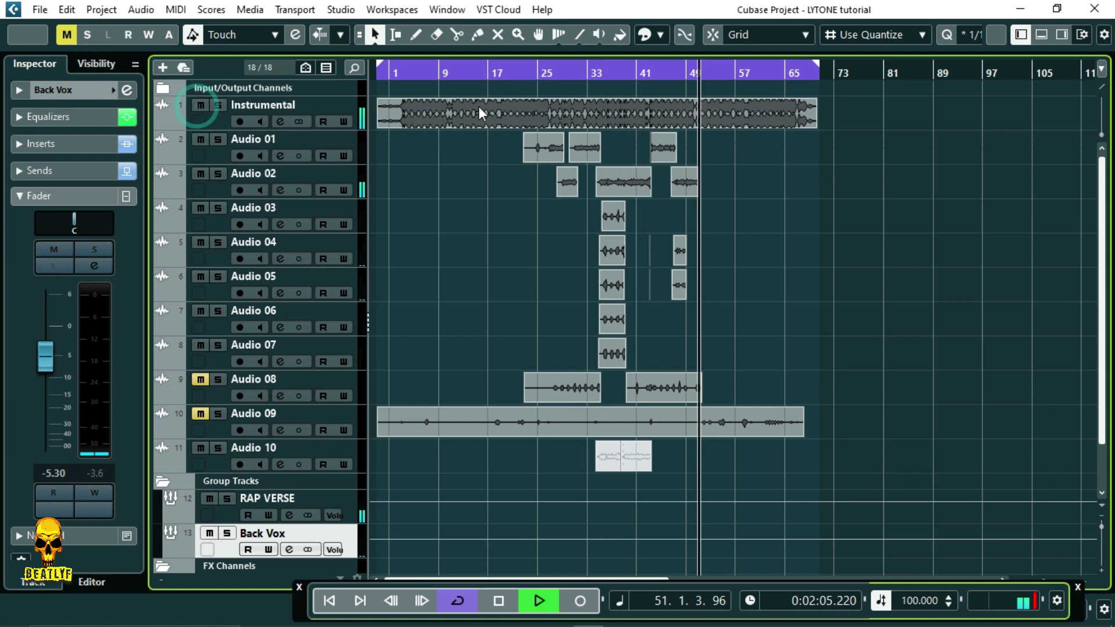
{"action": "left_click", "coordinate": [530, 71]}
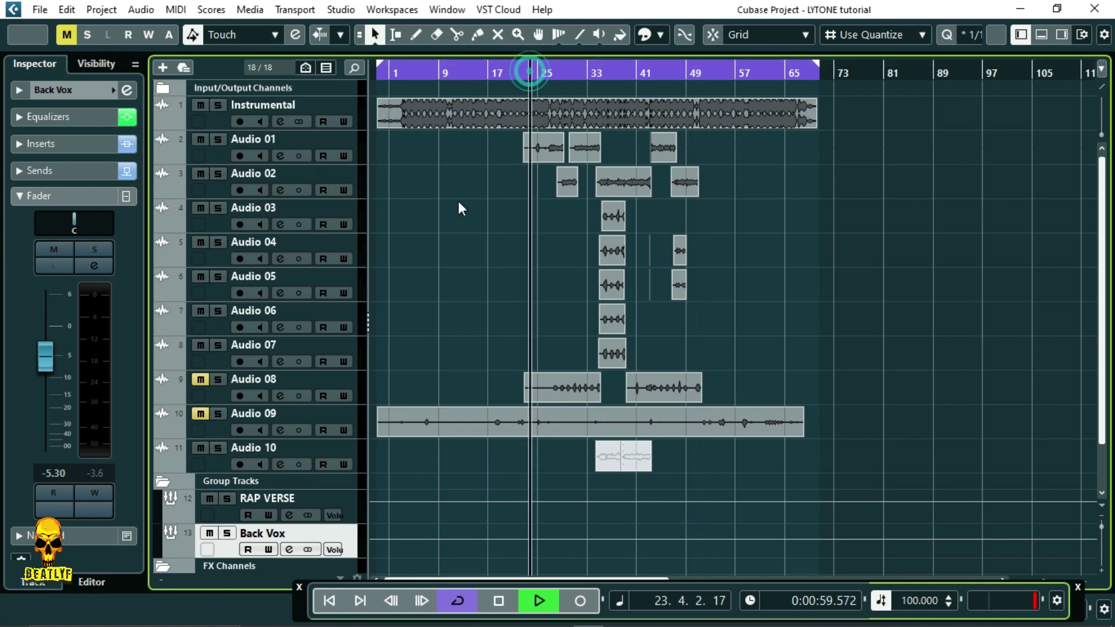
{"action": "left_click", "coordinate": [40, 9]}
{"action": "left_click", "coordinate": [97, 123]}
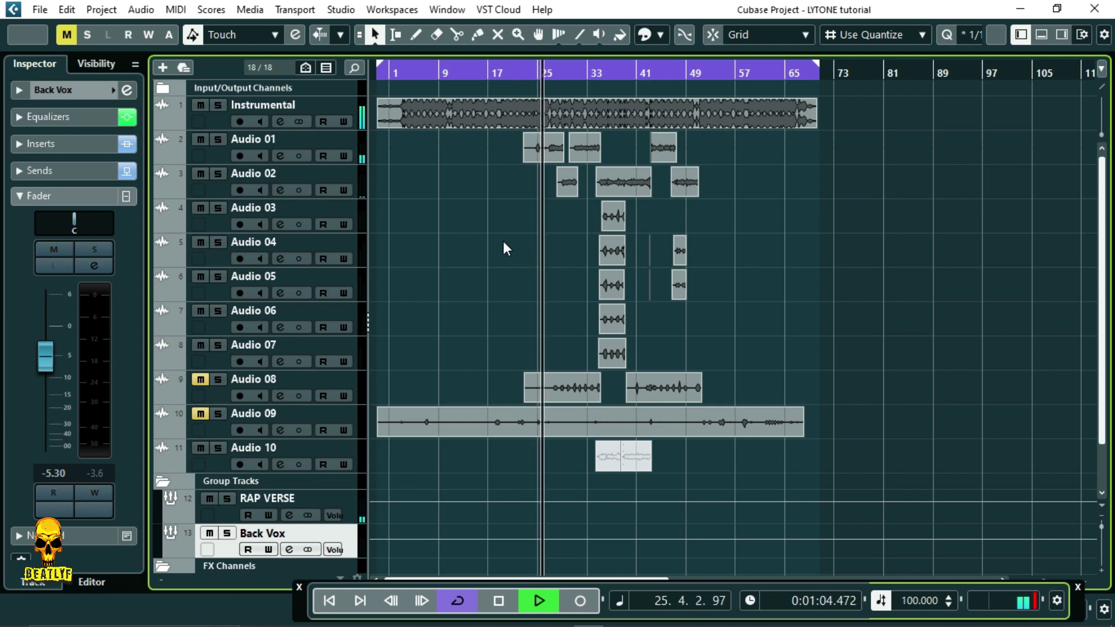
{"action": "key", "text": "space"}
{"action": "key", "text": "space"}
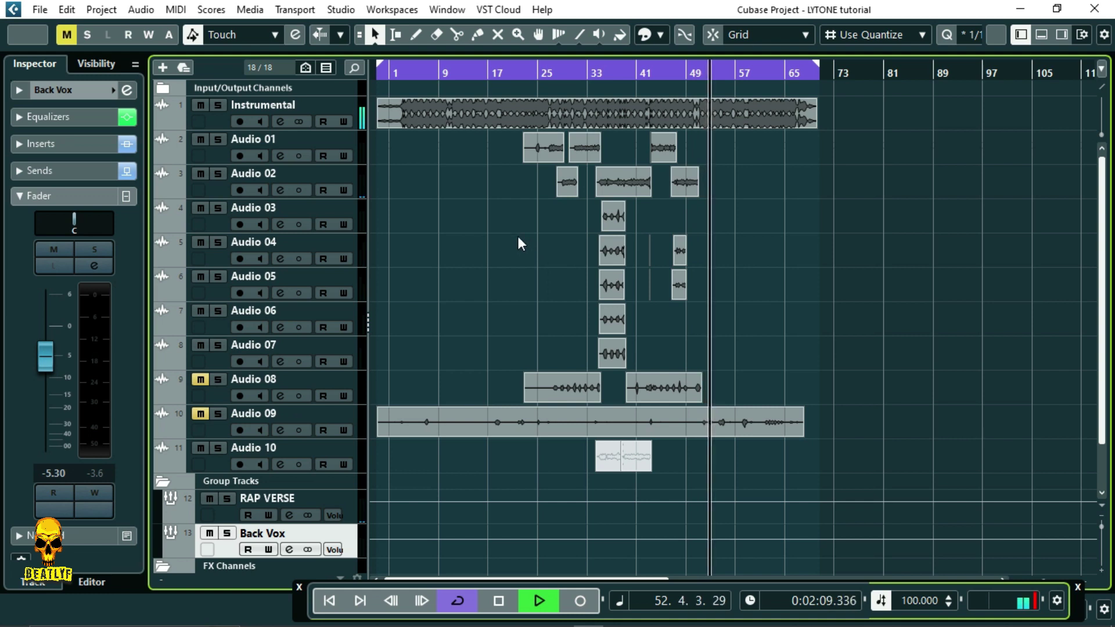
- Replay the vocals without the Instrumental from around bar 23 and review the mixer channels through Reverb and Stereo Out
{"action": "left_click", "coordinate": [523, 73]}
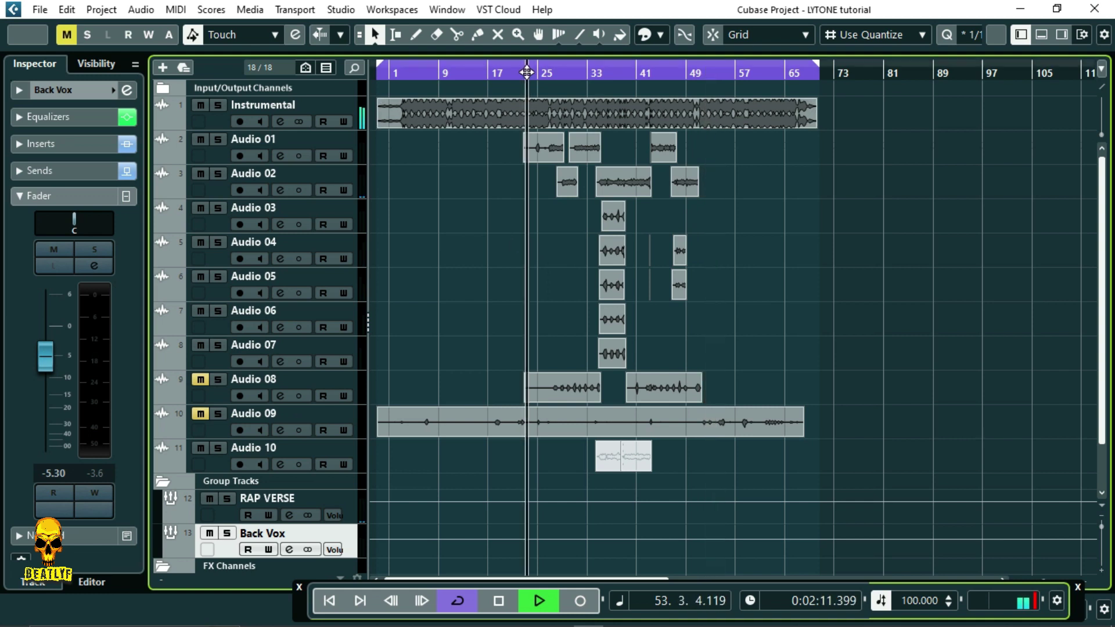
{"action": "left_click", "coordinate": [200, 105]}
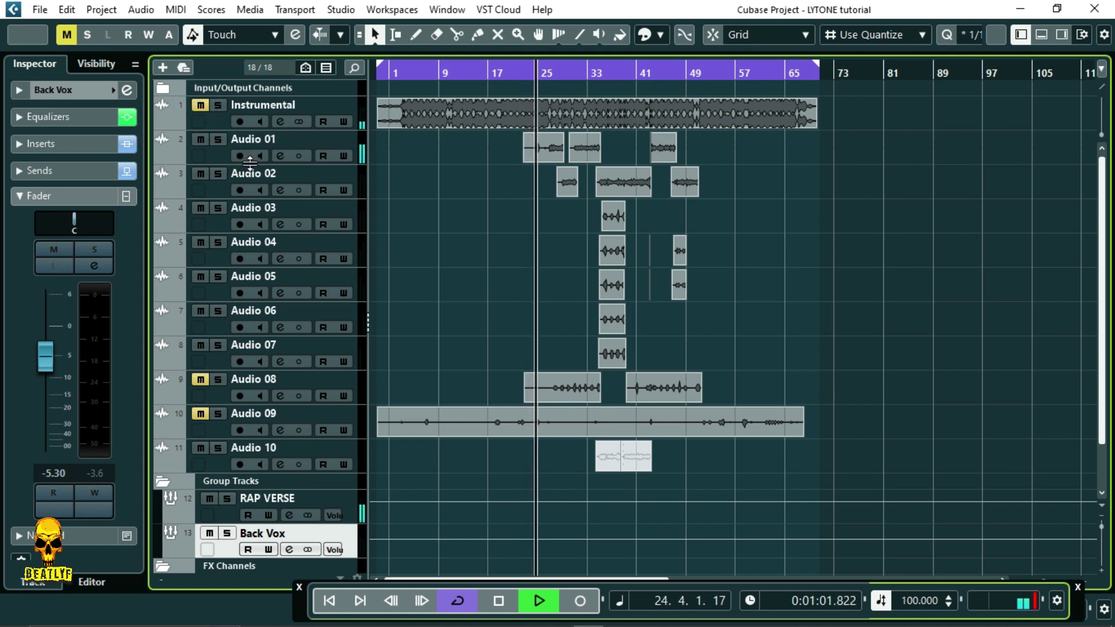
{"action": "key", "text": "alt+F3"}
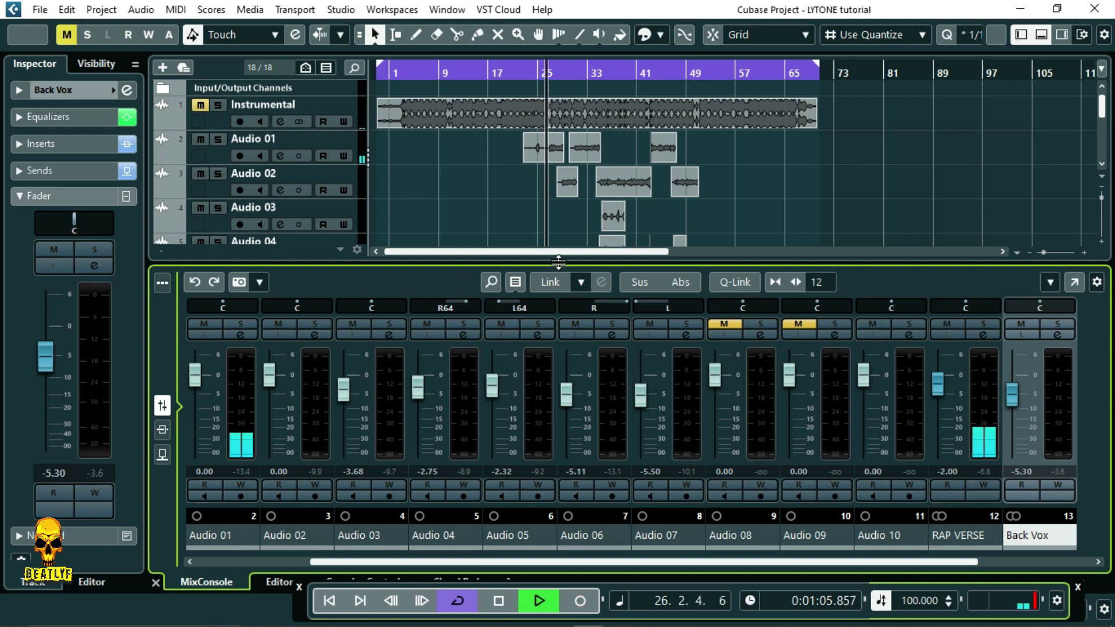
{"action": "scroll", "coordinate": [614, 190], "scroll_direction": "down", "scroll_amount": 1}
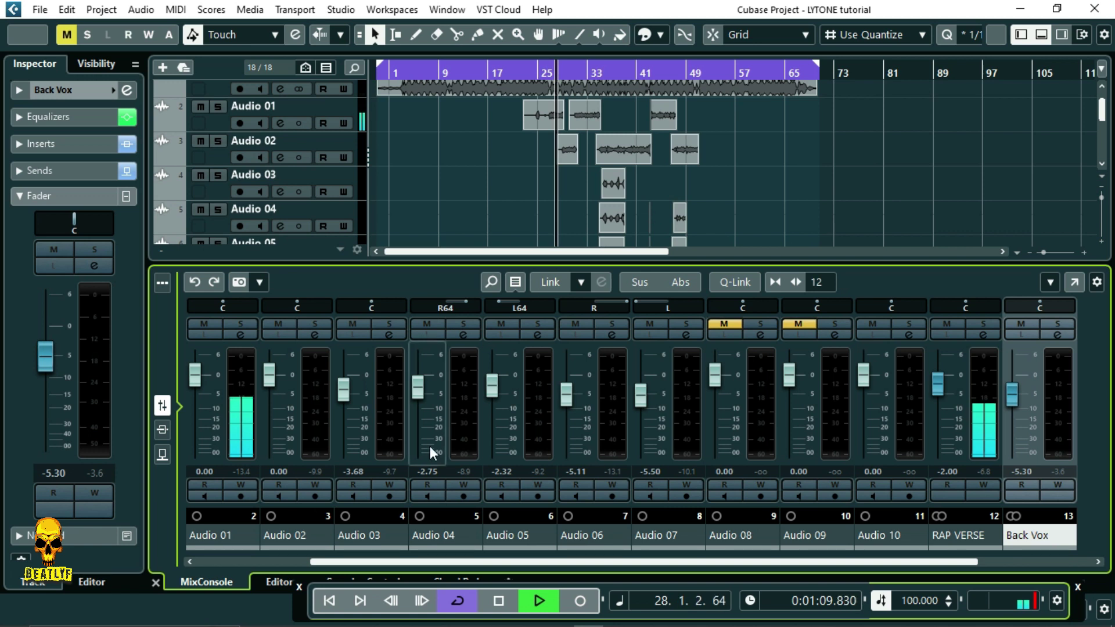
{"action": "left_click_drag", "start_coordinate": [441, 561], "coordinate": [573, 556]}
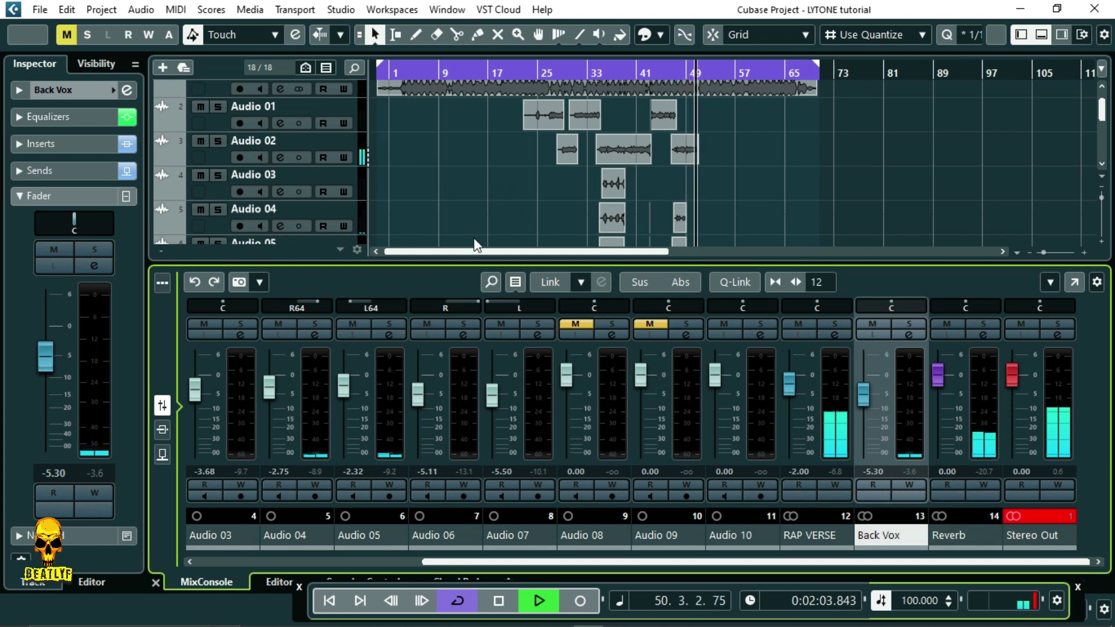
{"action": "key", "text": "space"}
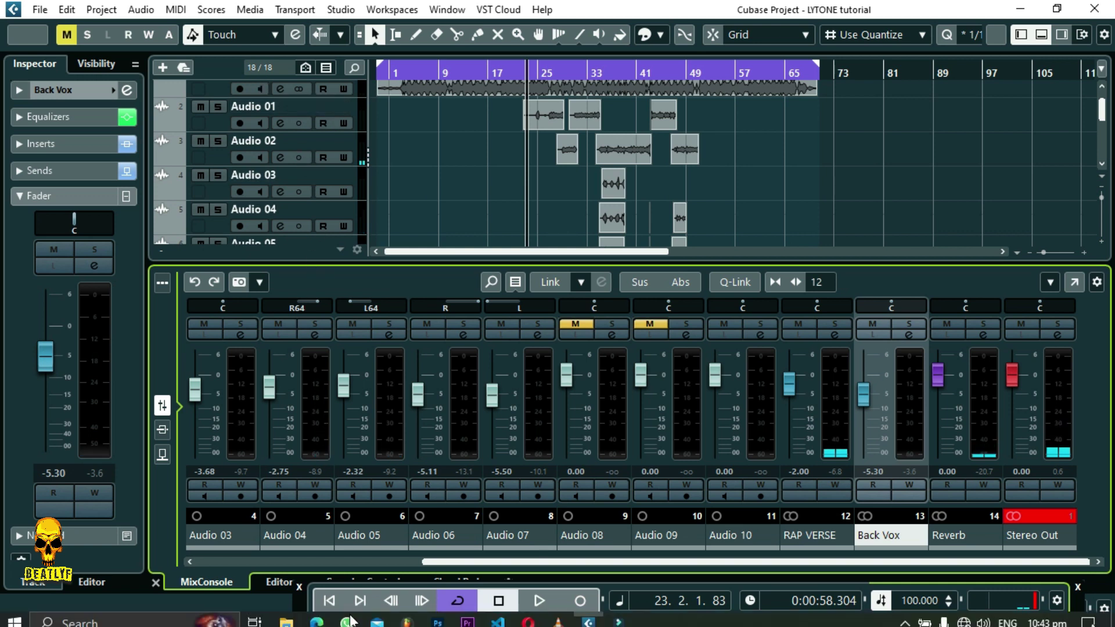
- Unmute the Instrumental, hide the MixConsole, and audition the full mix from the start and from around bars 42 and 34
{"action": "left_click", "coordinate": [330, 601]}
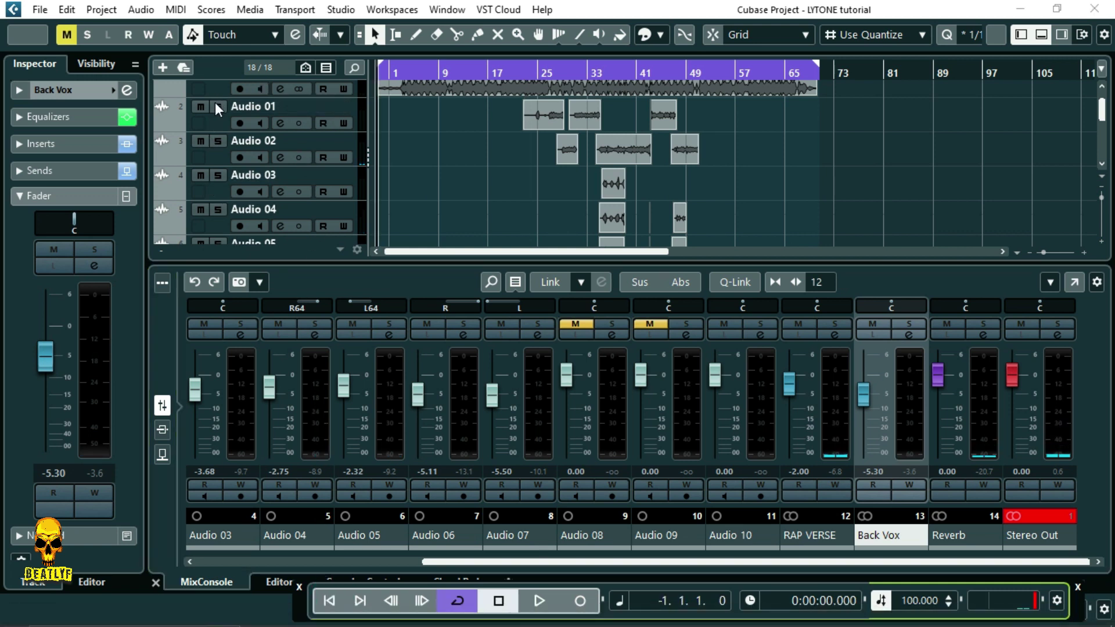
{"action": "scroll", "coordinate": [356, 166], "scroll_direction": "up", "scroll_amount": 1}
{"action": "left_click", "coordinate": [199, 109]}
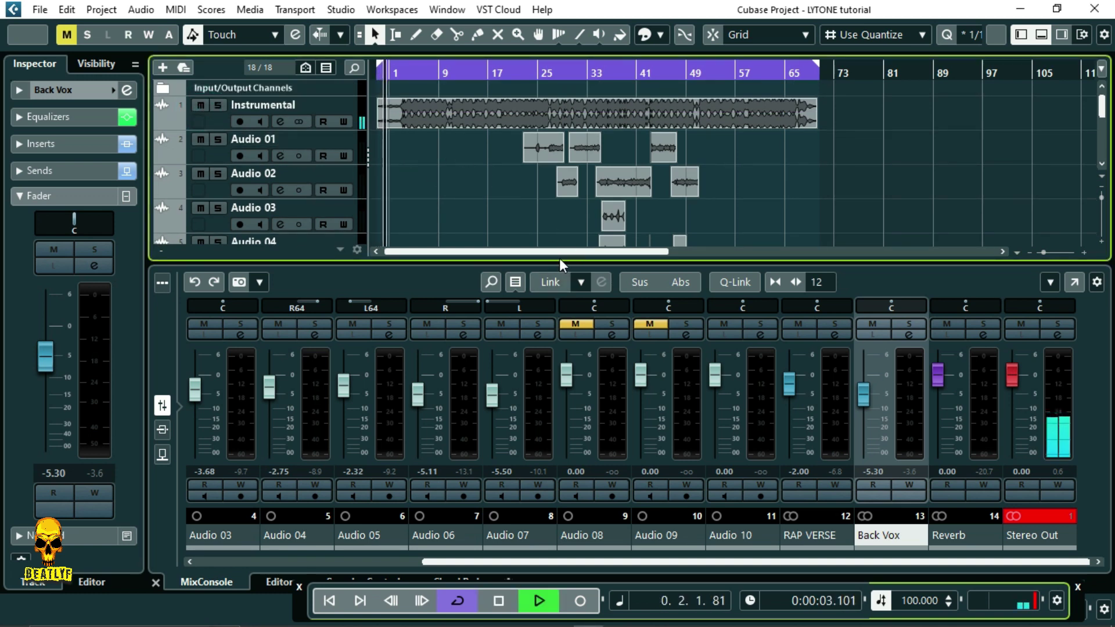
{"action": "key", "text": "ctrl+alt+e"}
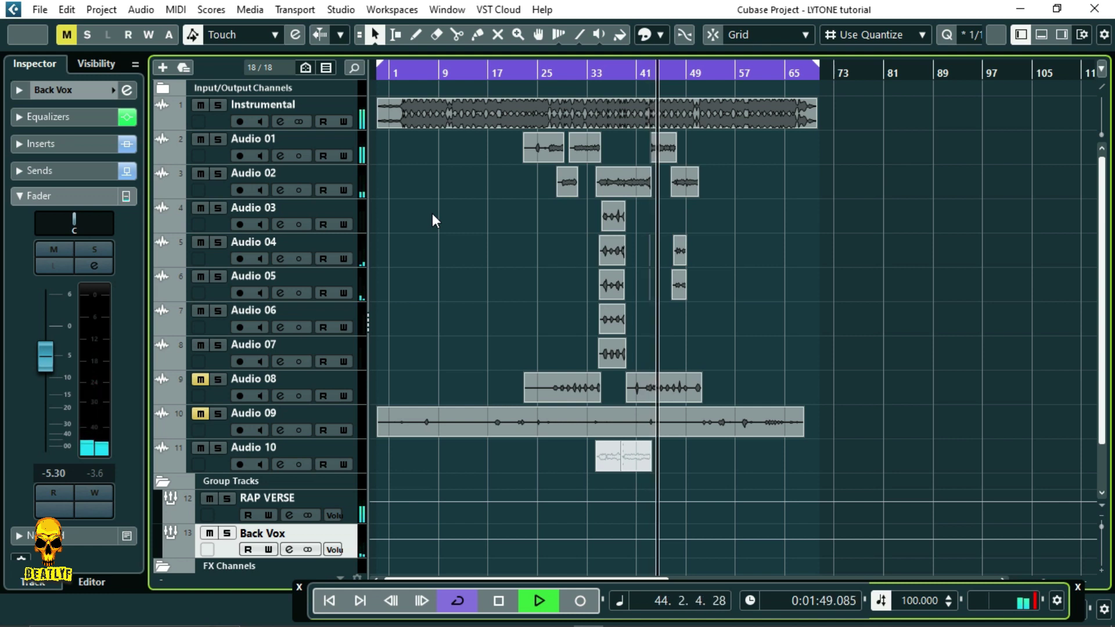
{"action": "left_click", "coordinate": [644, 75]}
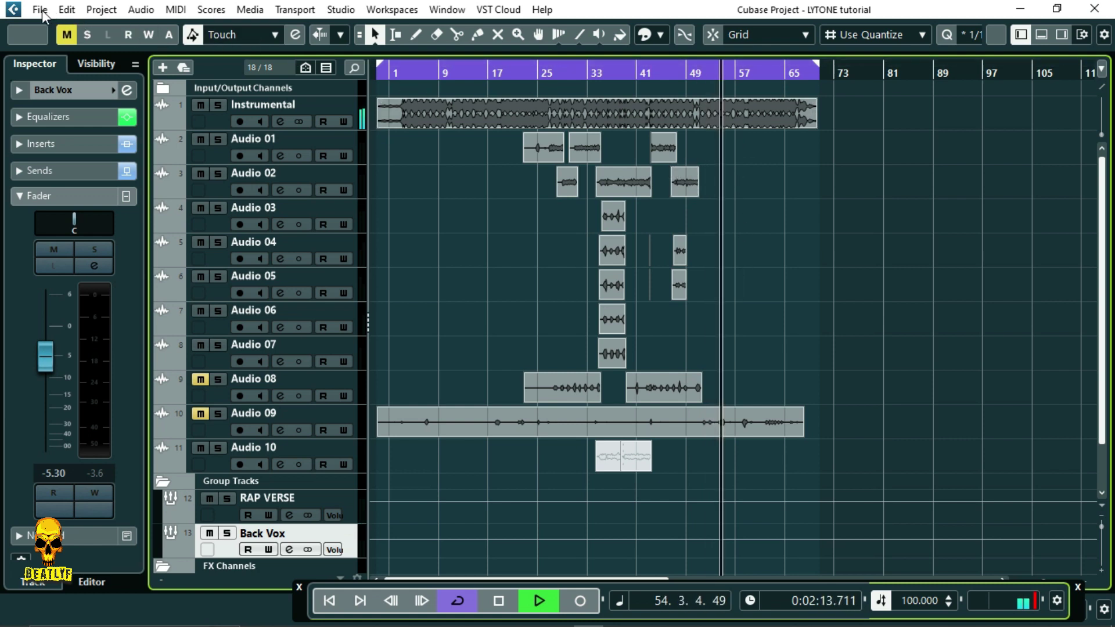
{"action": "left_click", "coordinate": [597, 73]}
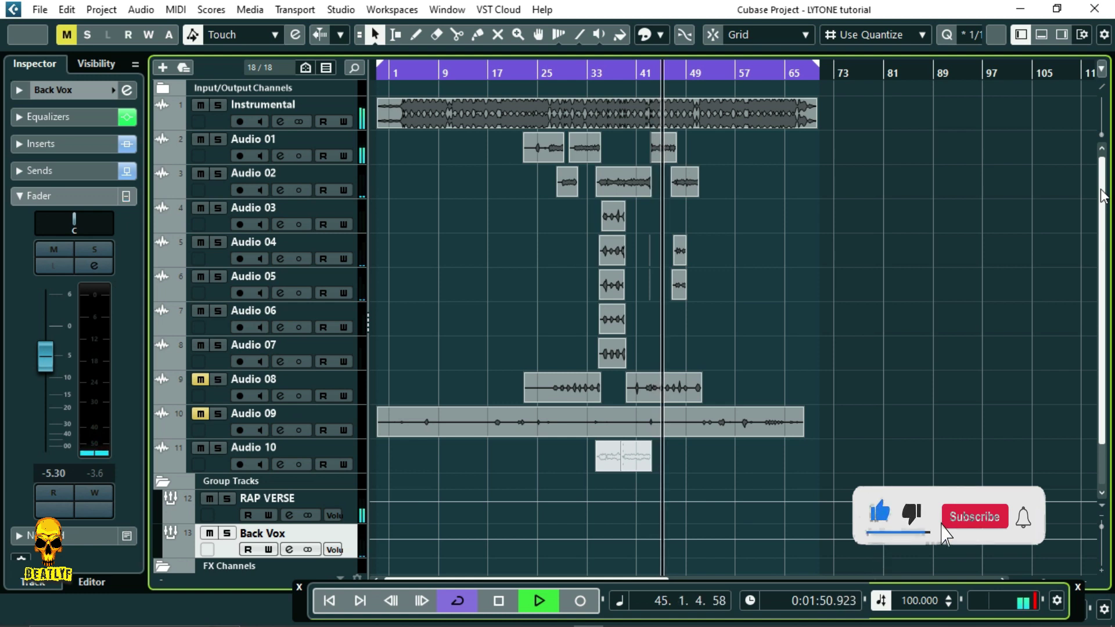
- Set the mix of the RoomWorks insert on the Reverb FX channel to 12 %
{"action": "left_click_drag", "start_coordinate": [1103, 197], "coordinate": [1106, 241]}
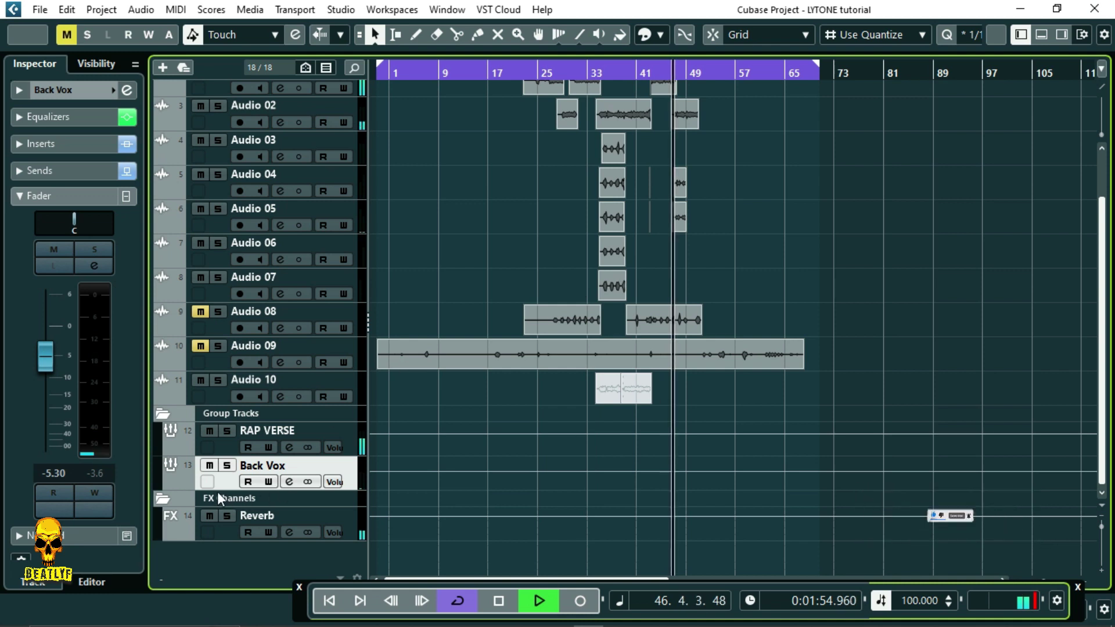
{"action": "left_click", "coordinate": [225, 531]}
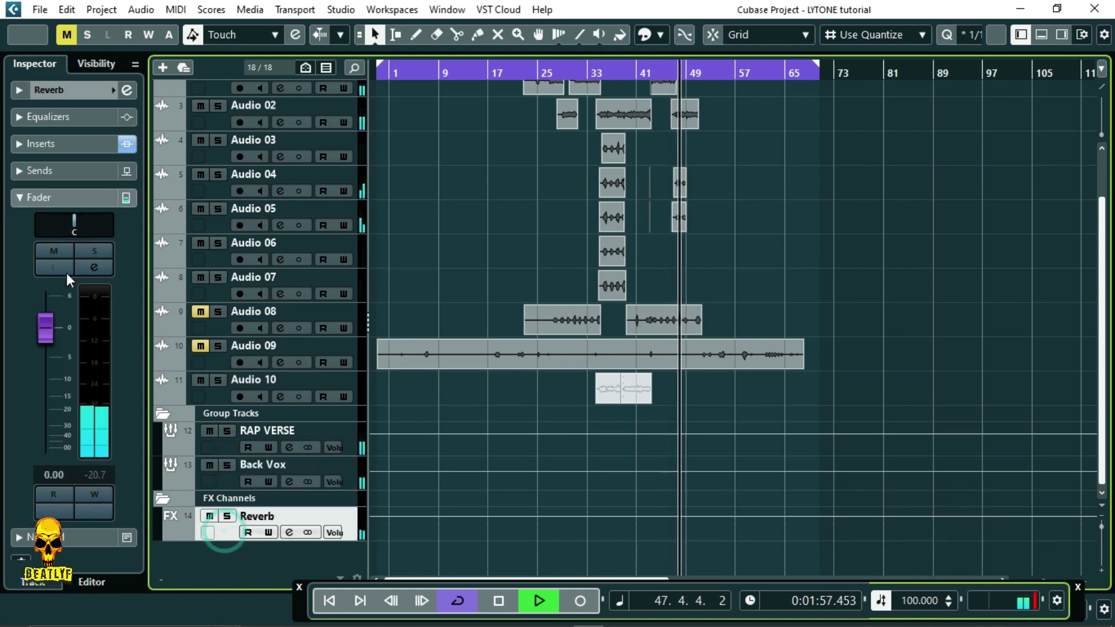
{"action": "left_click", "coordinate": [53, 145]}
{"action": "left_click", "coordinate": [77, 176]}
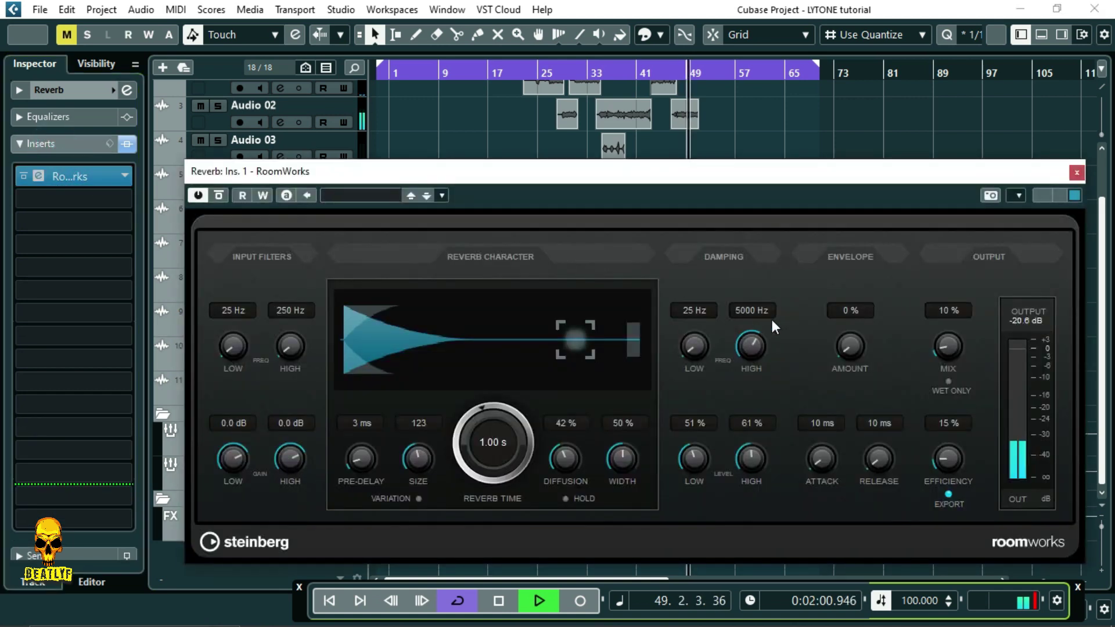
{"action": "left_click", "coordinate": [942, 310]}
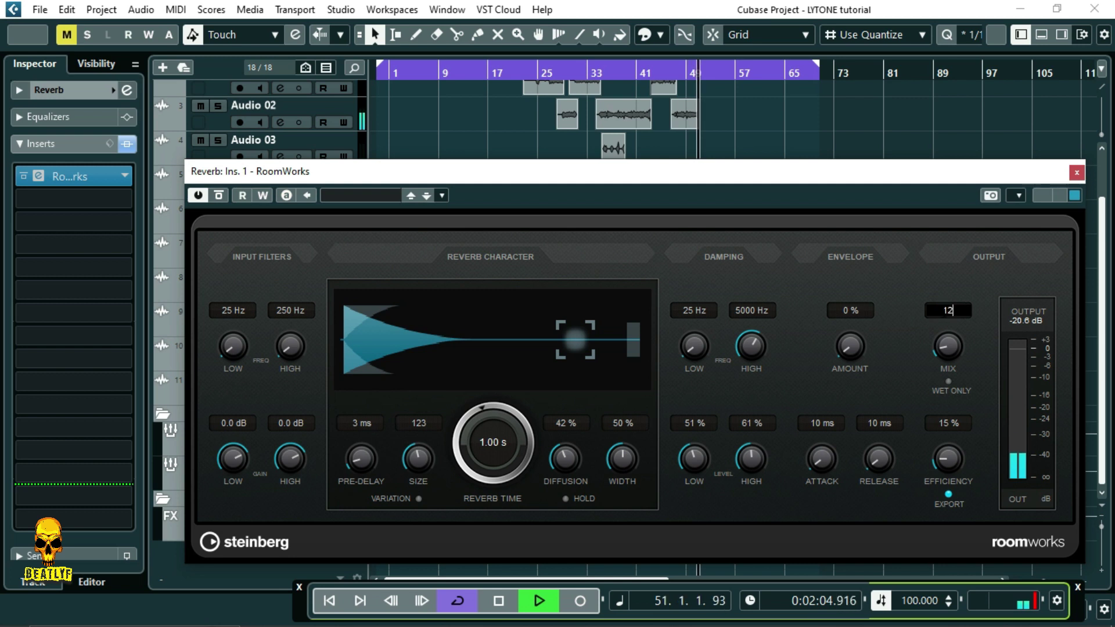
{"action": "key", "text": "Return"}
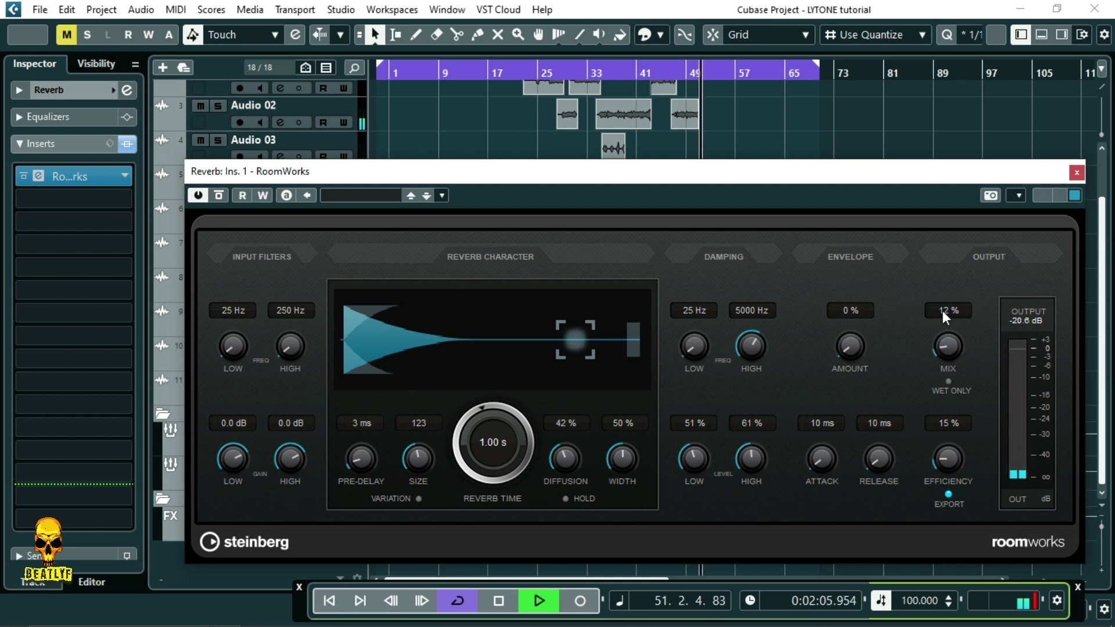
{"action": "left_click", "coordinate": [1075, 174]}
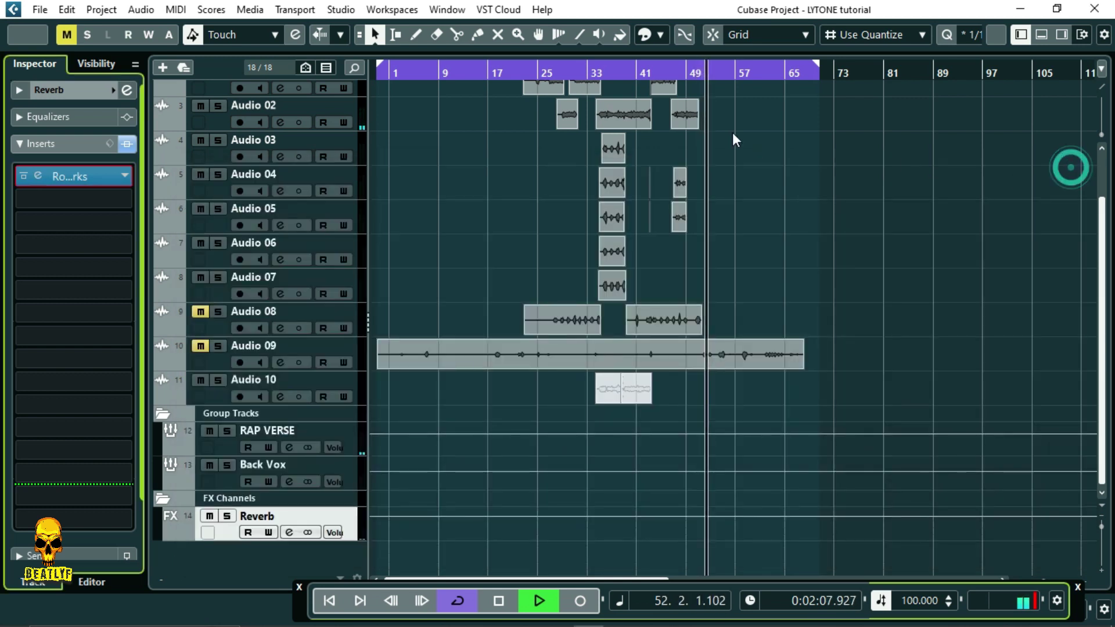
- Replay the full mix from around bar 24 and save the project
{"action": "left_click", "coordinate": [533, 70]}
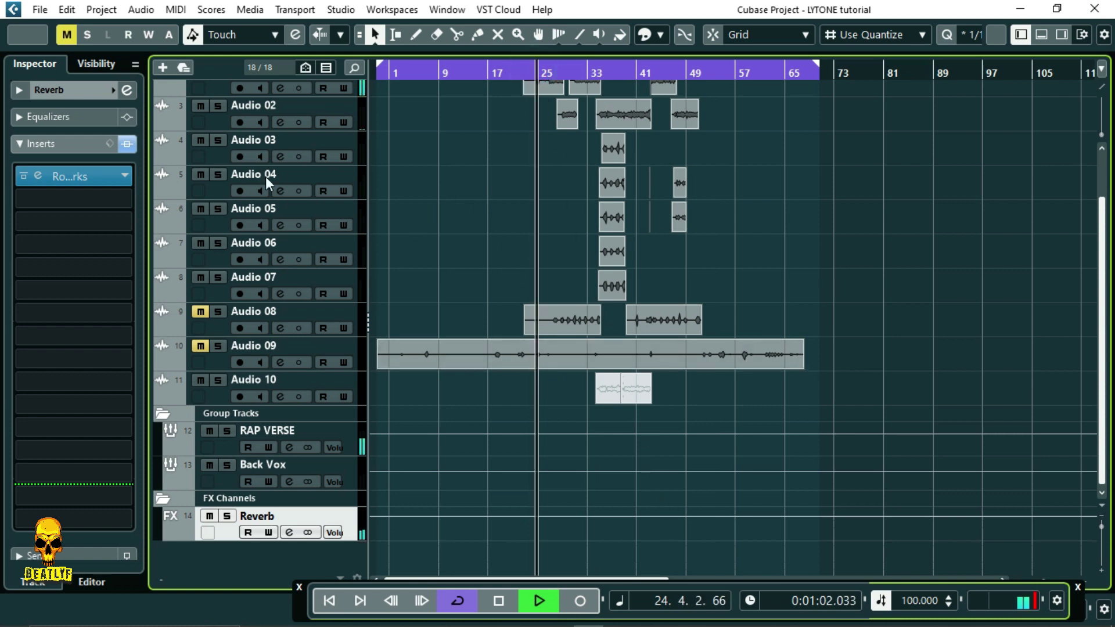
{"action": "left_click", "coordinate": [40, 10]}
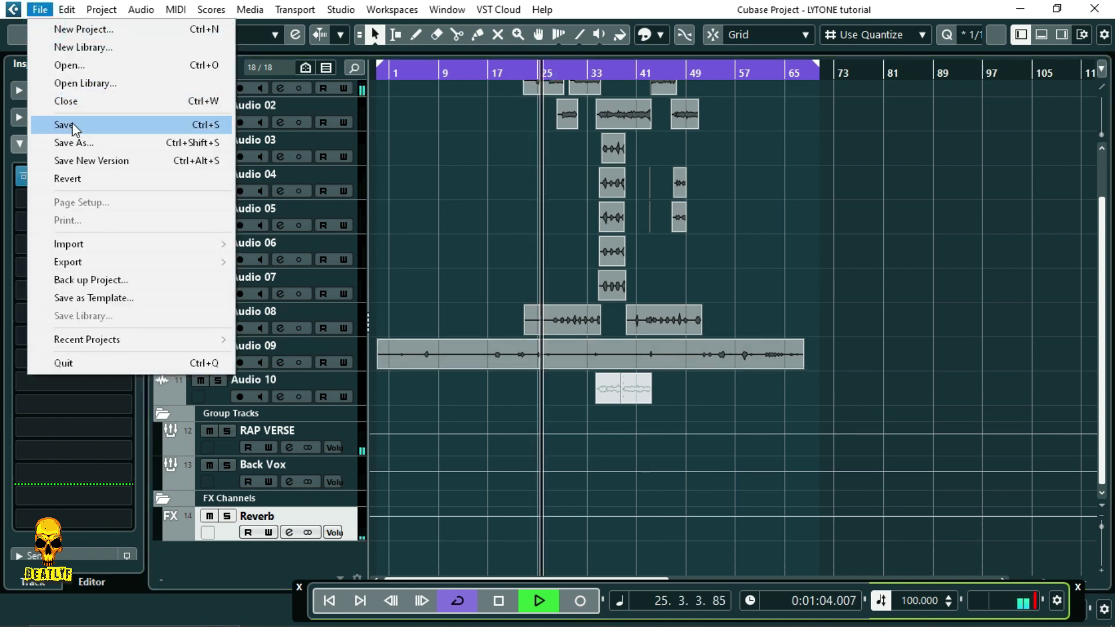
{"action": "left_click", "coordinate": [72, 122]}
{"action": "scroll", "coordinate": [650, 346], "scroll_direction": "up", "scroll_amount": 2}
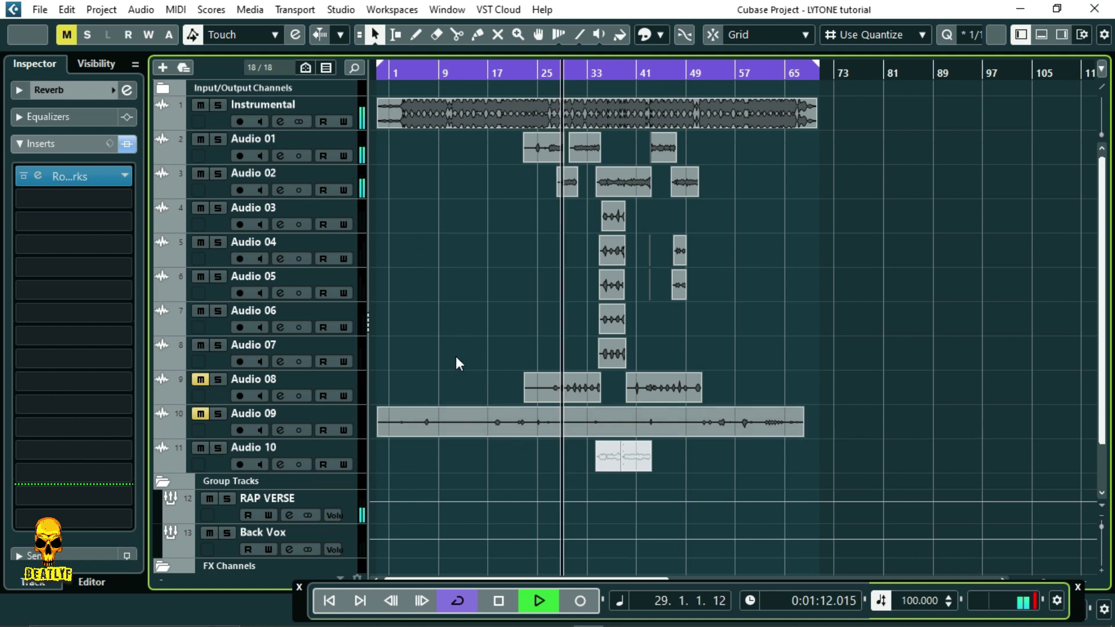
- Raise the high damping level of the Reverb channel's RoomWorks insert to 66 % and save the project
{"action": "left_click", "coordinate": [61, 178]}
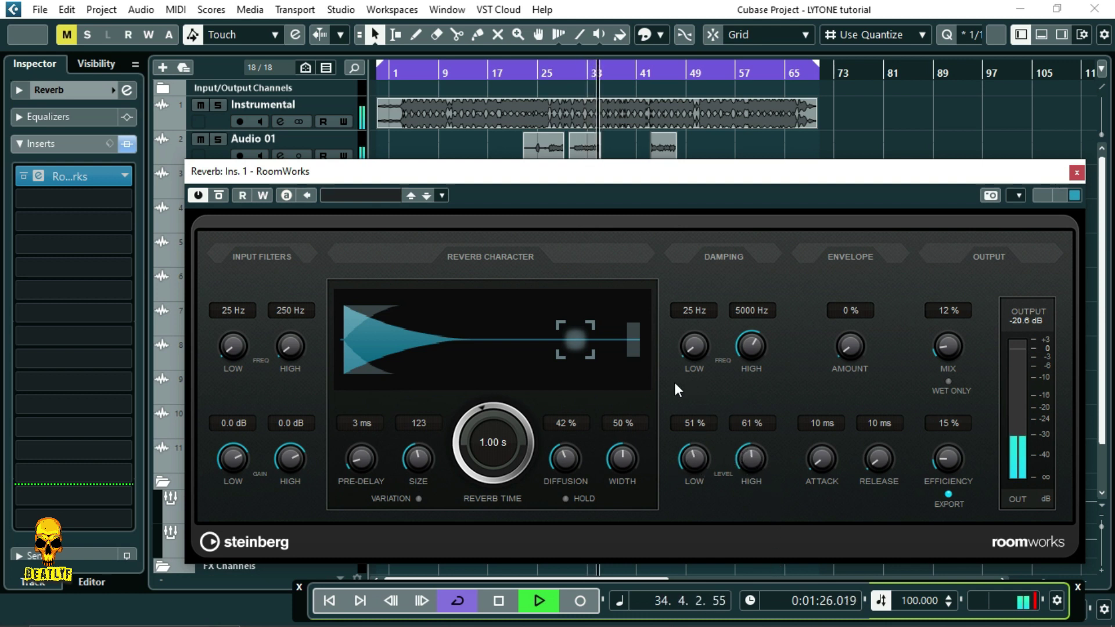
{"action": "left_click_drag", "start_coordinate": [743, 458], "coordinate": [744, 456]}
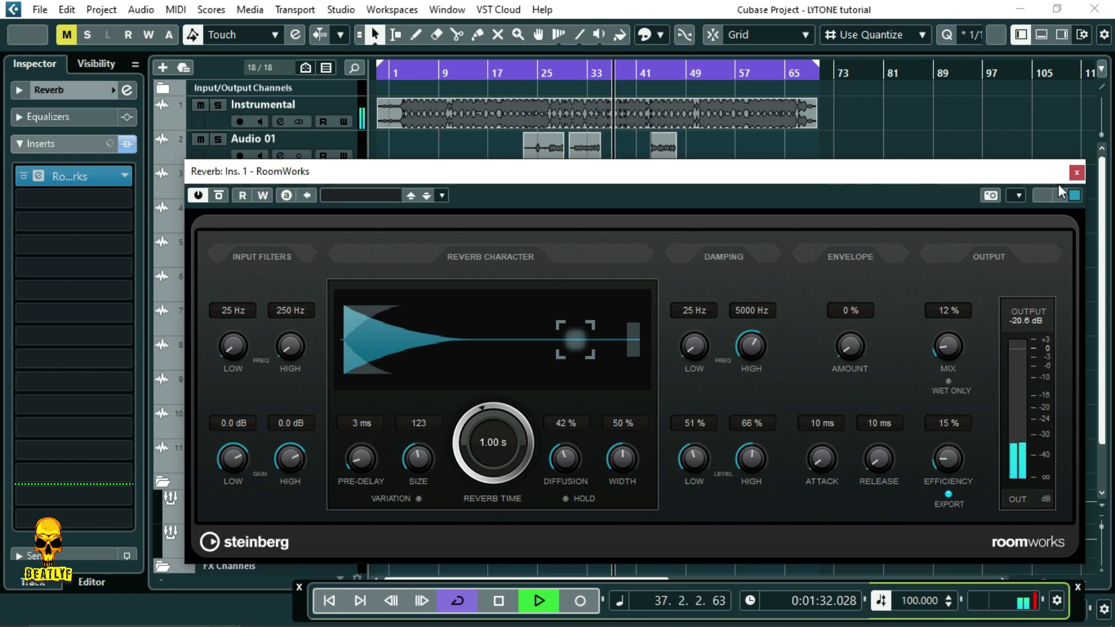
{"action": "left_click", "coordinate": [1076, 174]}
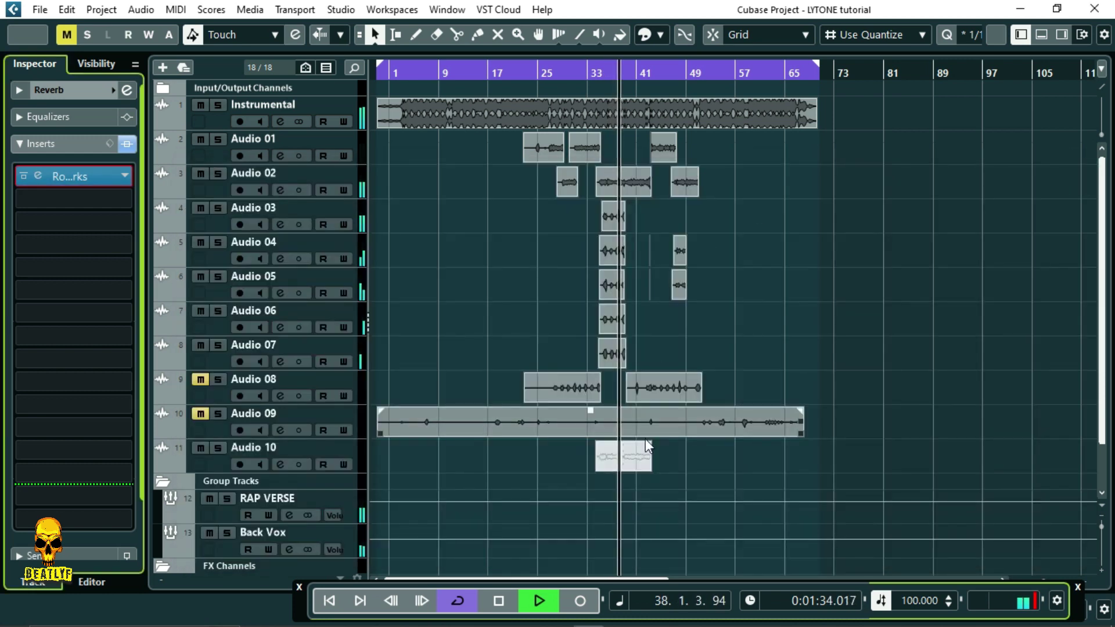
{"action": "left_click", "coordinate": [39, 9]}
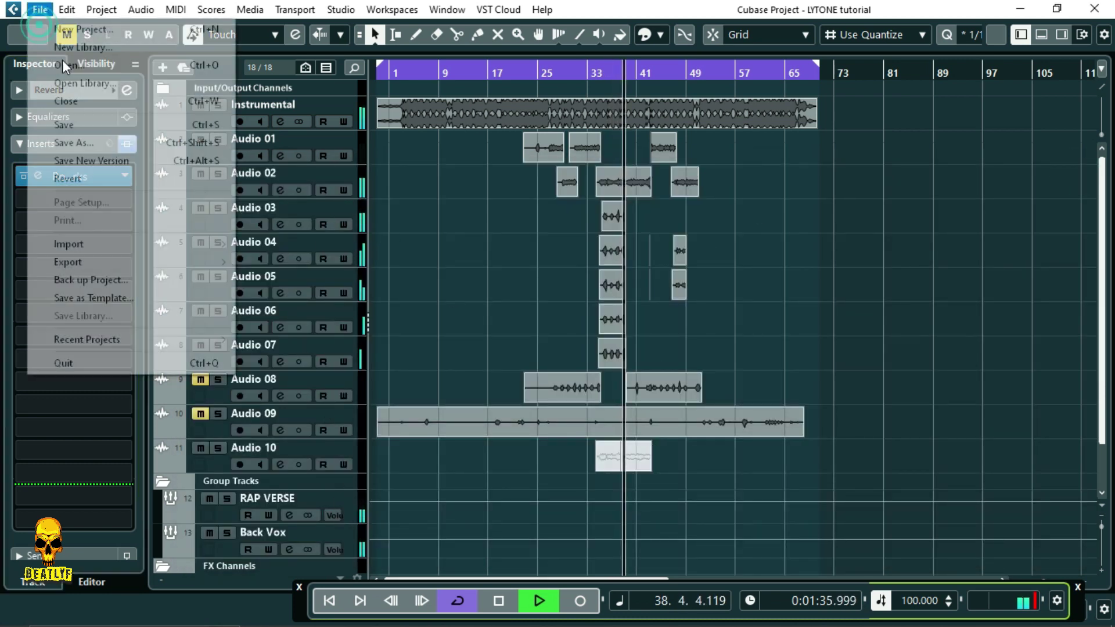
{"action": "left_click", "coordinate": [88, 123]}
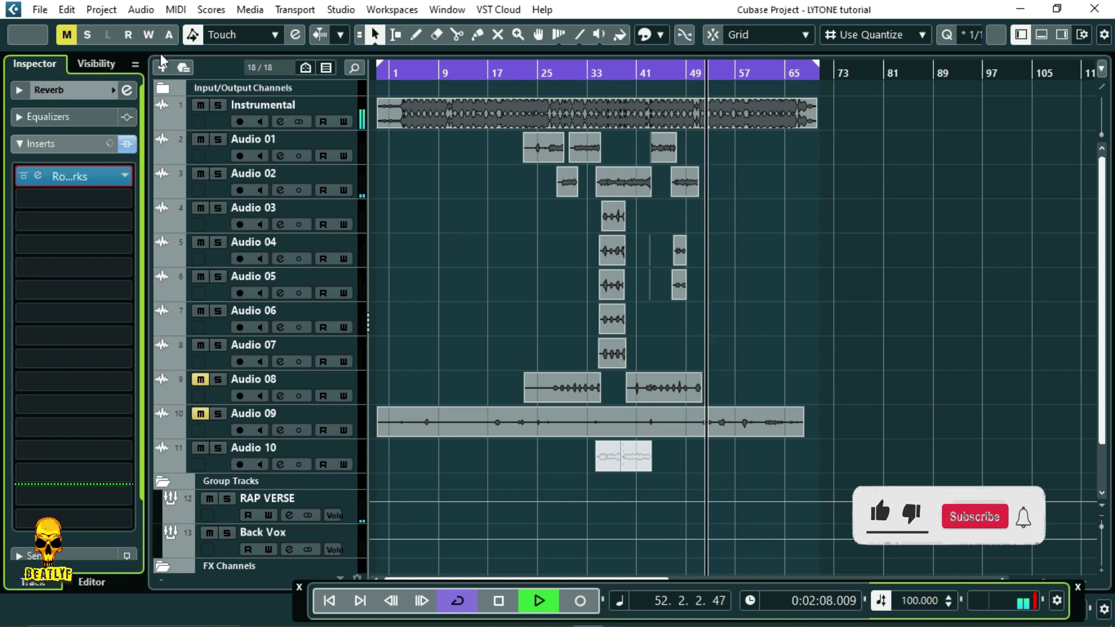
{"action": "left_click", "coordinate": [43, 11]}
{"action": "left_click", "coordinate": [92, 123]}
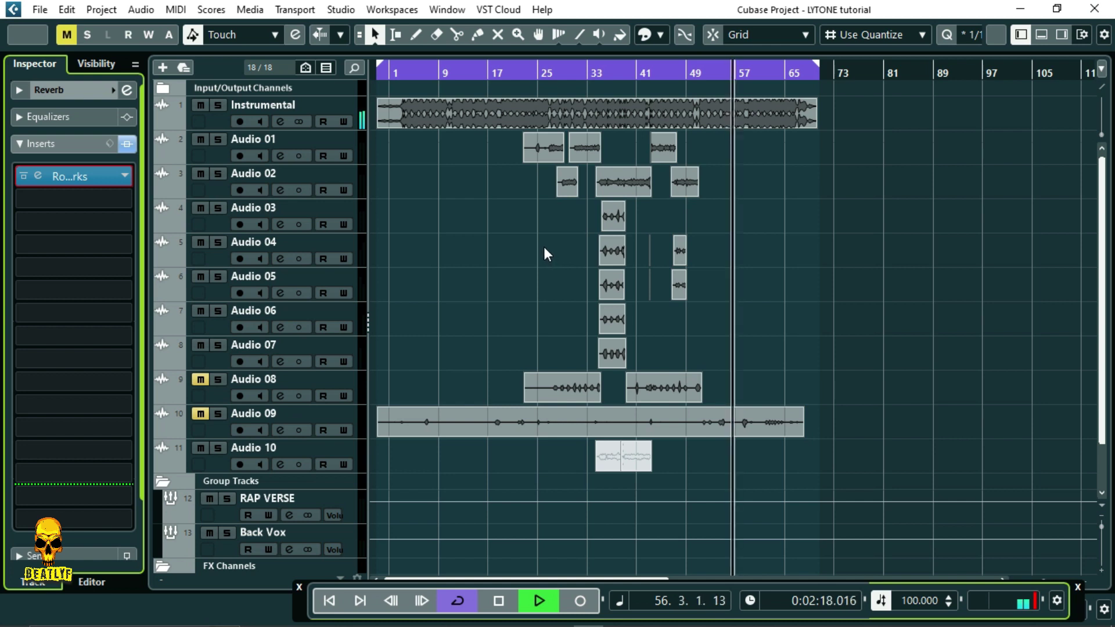
- Raise the Back Vox group's send level to the Reverb channel slightly
{"action": "scroll", "coordinate": [474, 311], "scroll_direction": "down", "scroll_amount": 2}
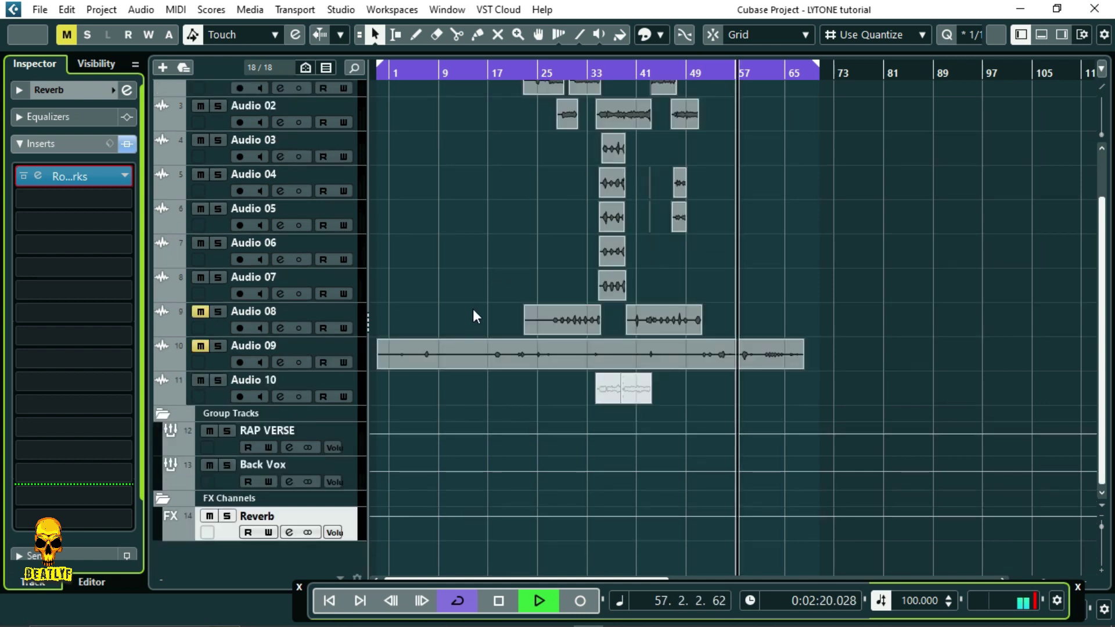
{"action": "left_click", "coordinate": [225, 477]}
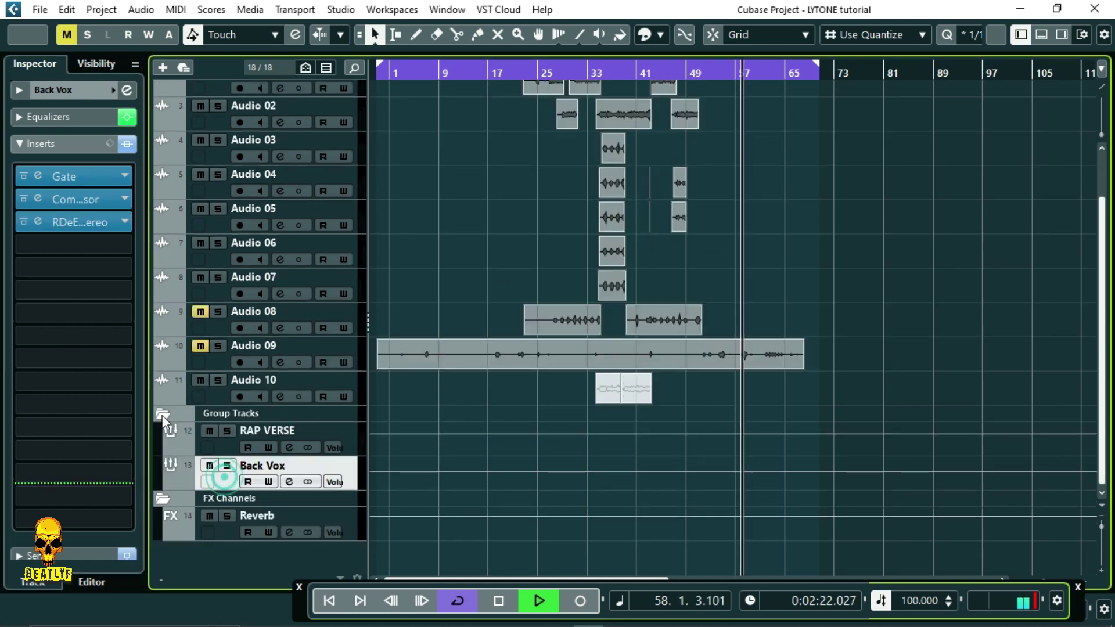
{"action": "left_click", "coordinate": [53, 145]}
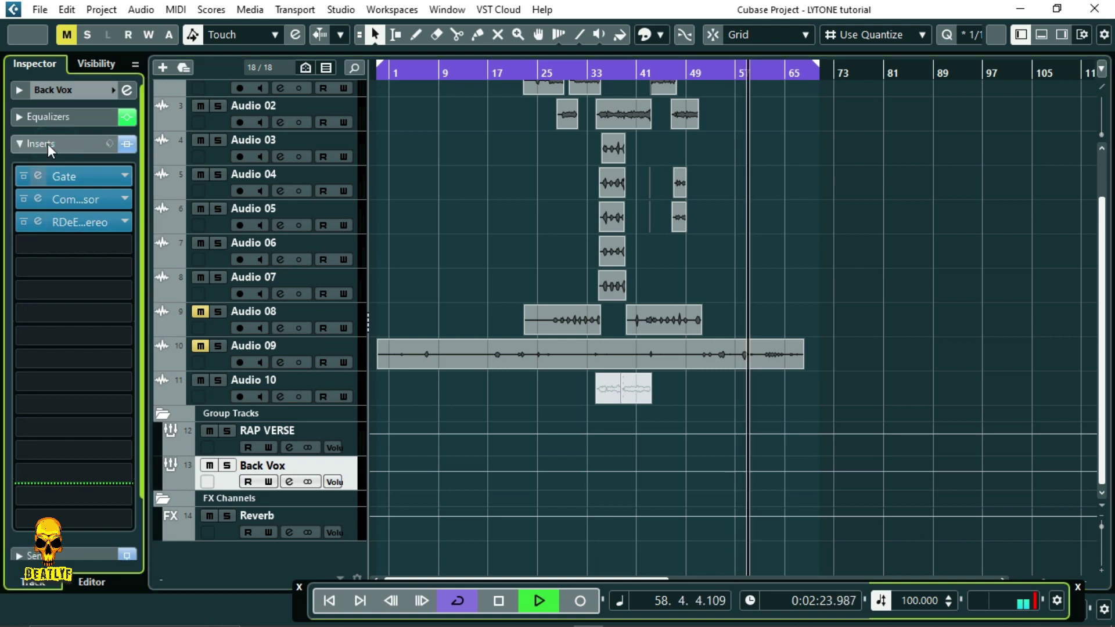
{"action": "left_click", "coordinate": [47, 144]}
{"action": "left_click", "coordinate": [52, 196]}
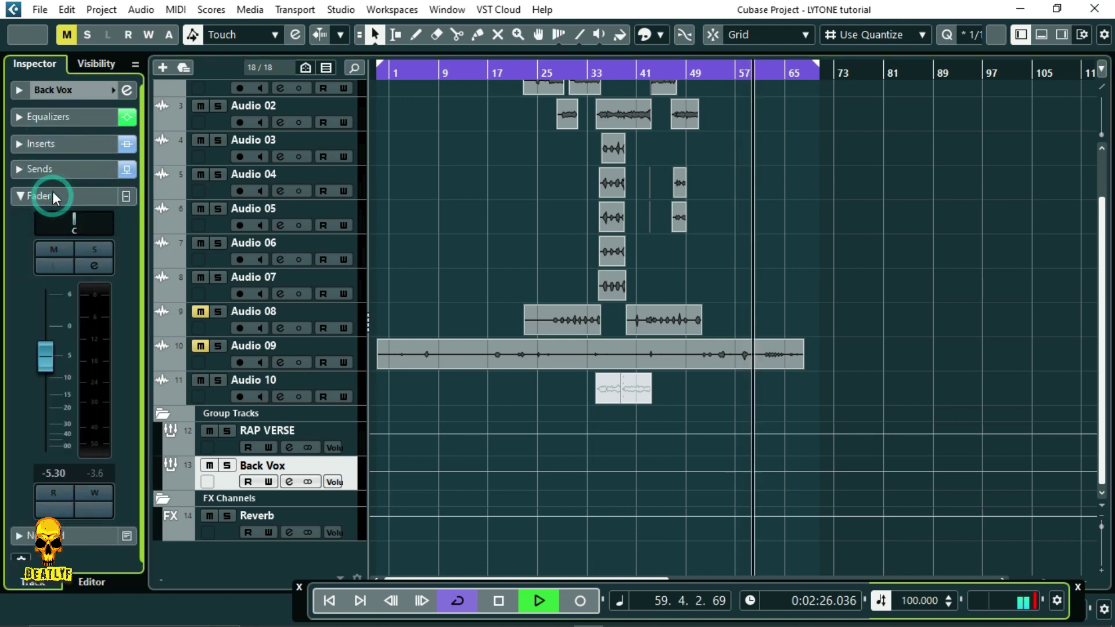
{"action": "left_click", "coordinate": [45, 169]}
{"action": "double_click", "coordinate": [83, 213]}
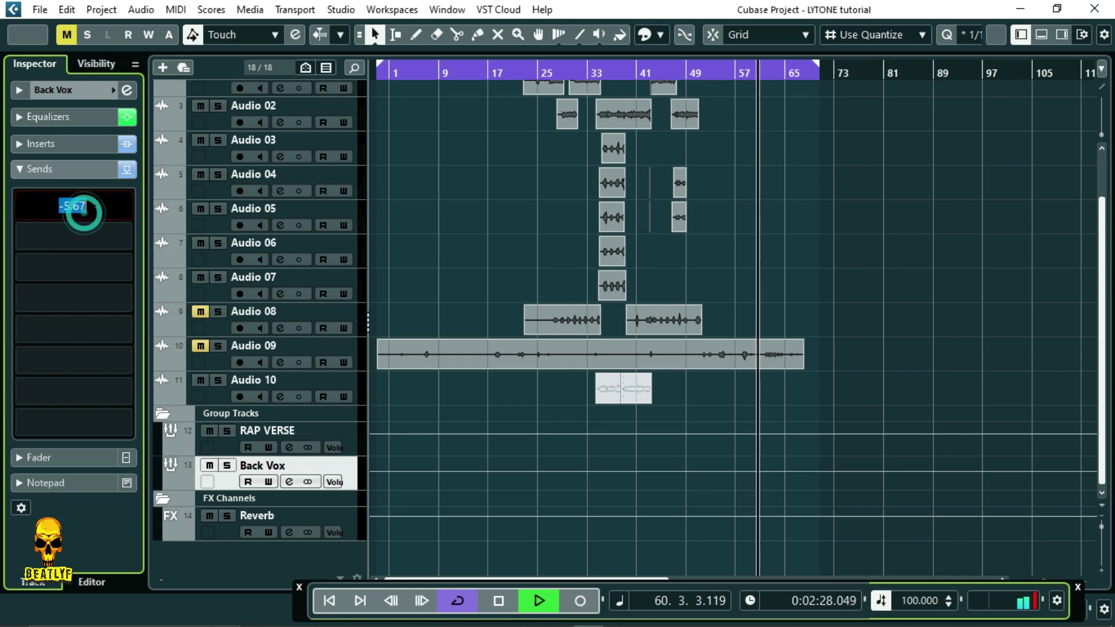
{"action": "left_click", "coordinate": [137, 211]}
{"action": "left_click_drag", "start_coordinate": [88, 212], "coordinate": [108, 208]}
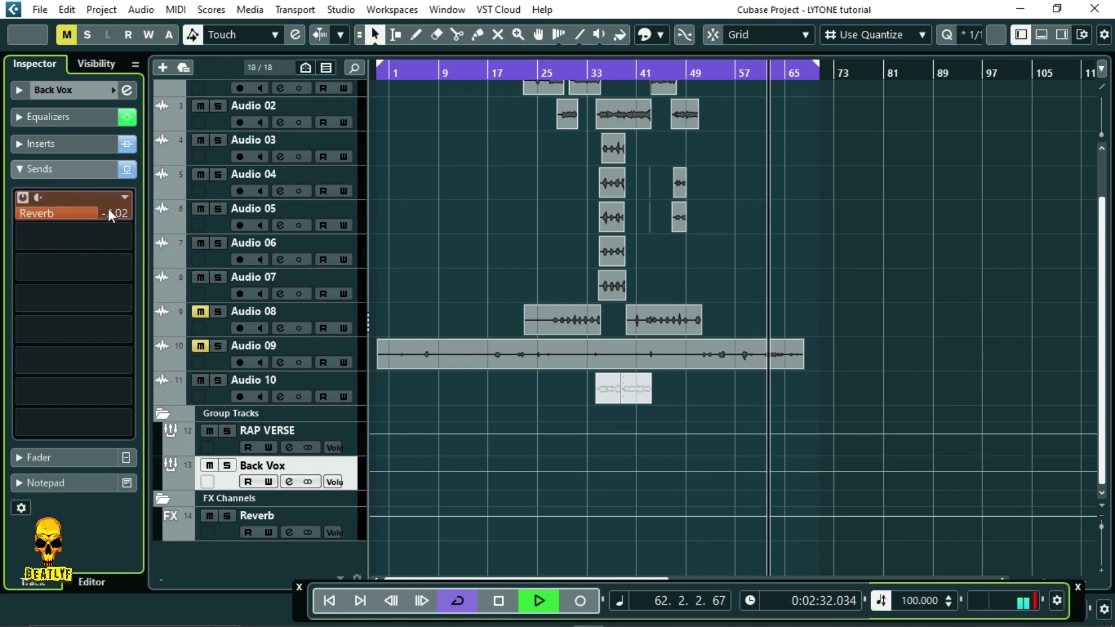
- Lower the Back Vox group level to -7.30, replay the mix from around bar 34, and save the project
{"action": "left_click", "coordinate": [73, 170]}
{"action": "left_click", "coordinate": [55, 197]}
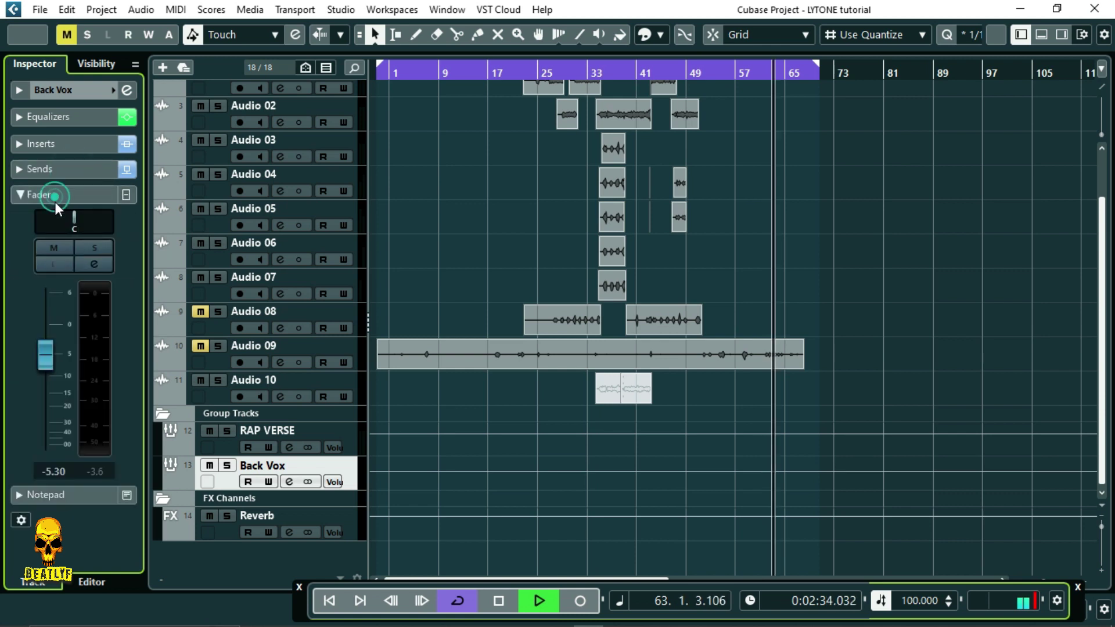
{"action": "left_click_drag", "start_coordinate": [44, 352], "coordinate": [49, 365]}
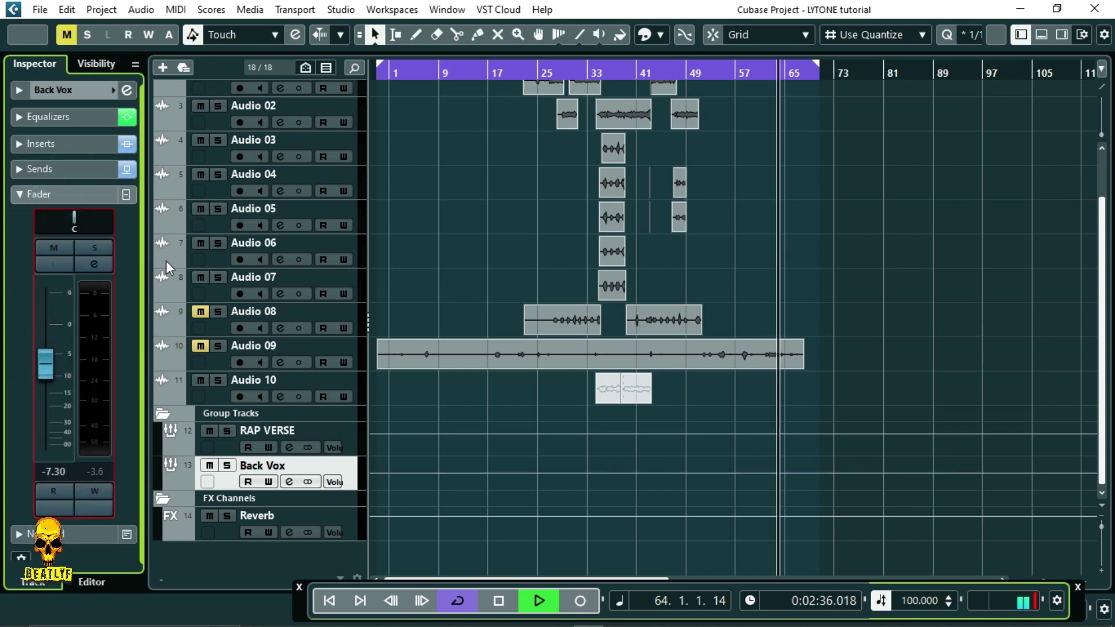
{"action": "left_click", "coordinate": [605, 71]}
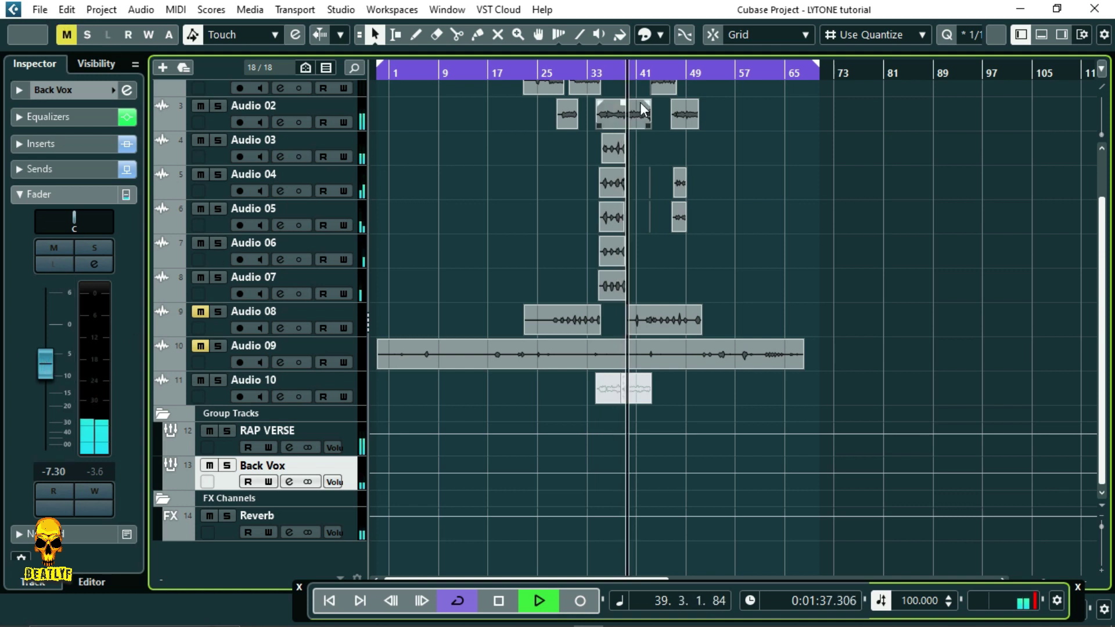
{"action": "left_click", "coordinate": [592, 73]}
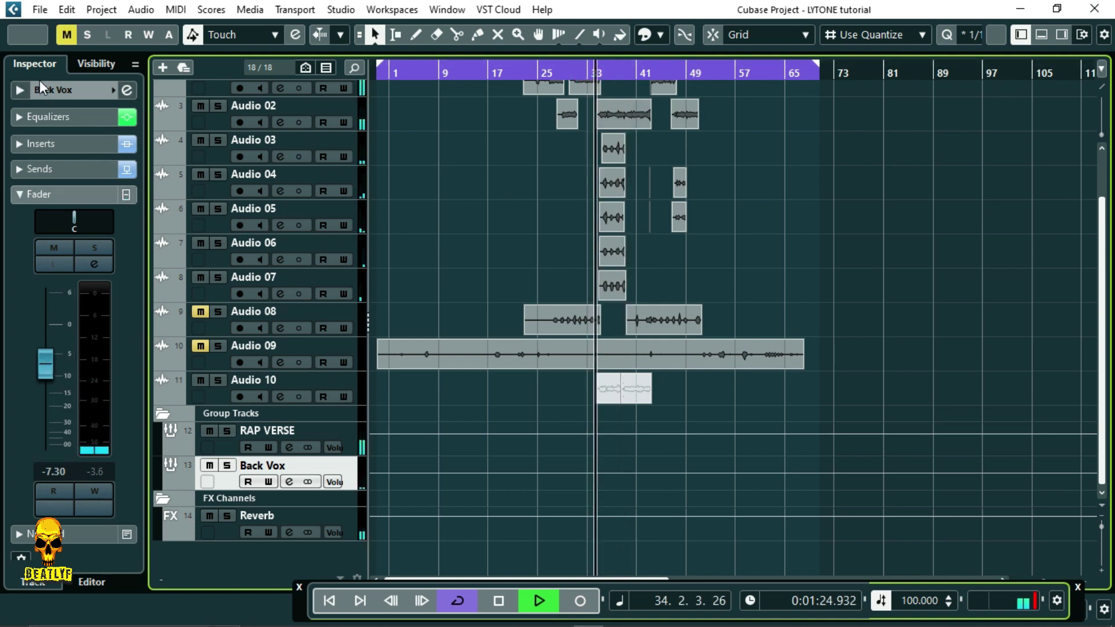
{"action": "left_click", "coordinate": [38, 11]}
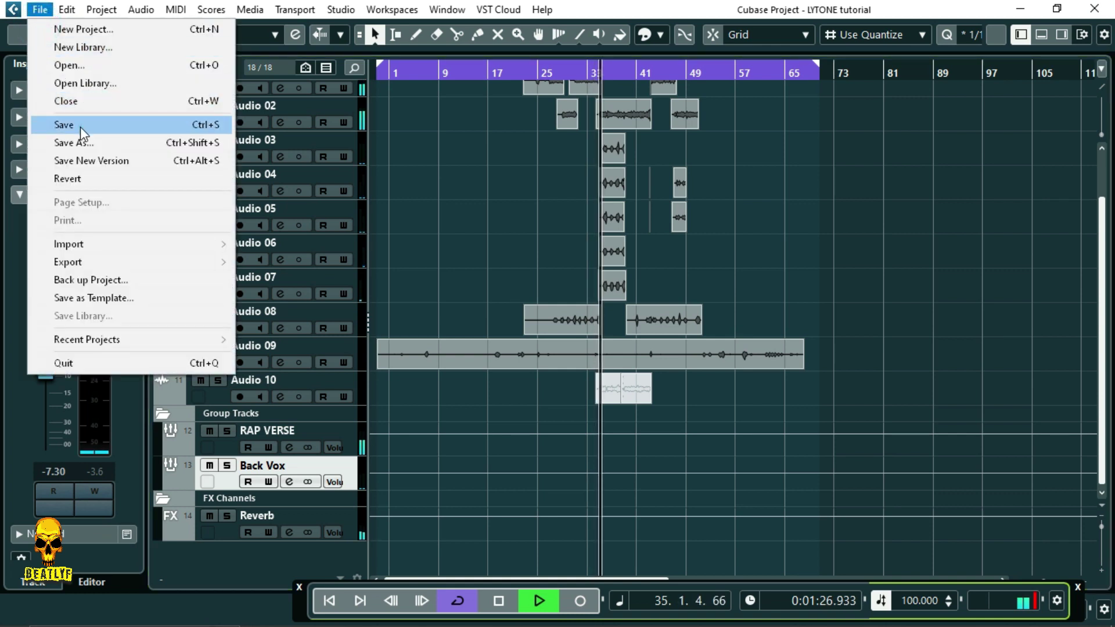
{"action": "left_click", "coordinate": [80, 126]}
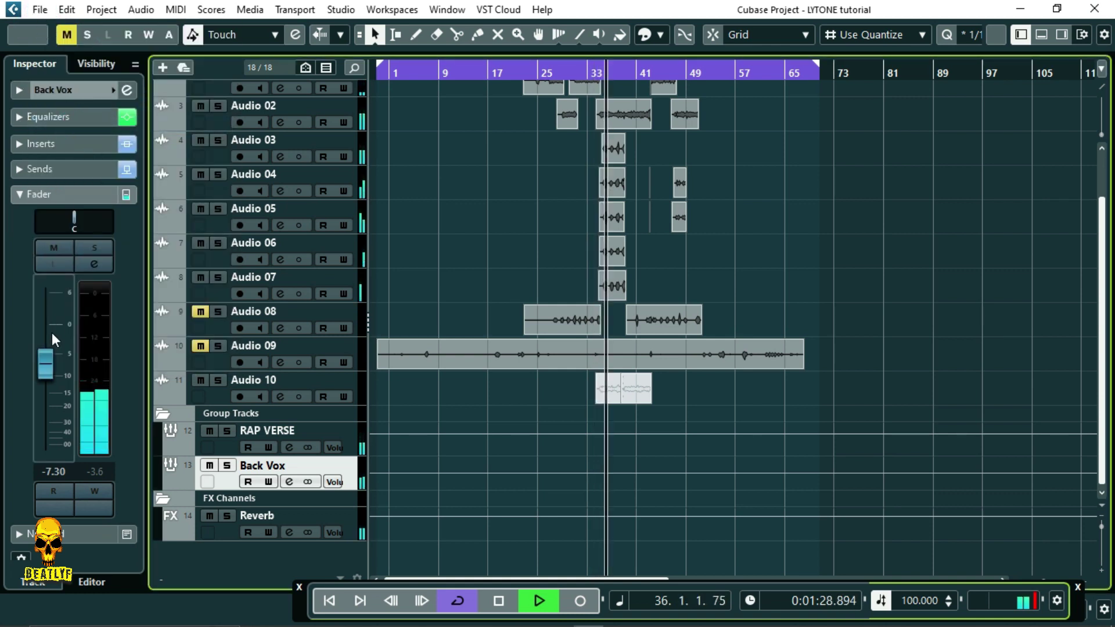
- Fine-tune the Back Vox group level to -7.48 and save the project
{"action": "left_click", "coordinate": [47, 367]}
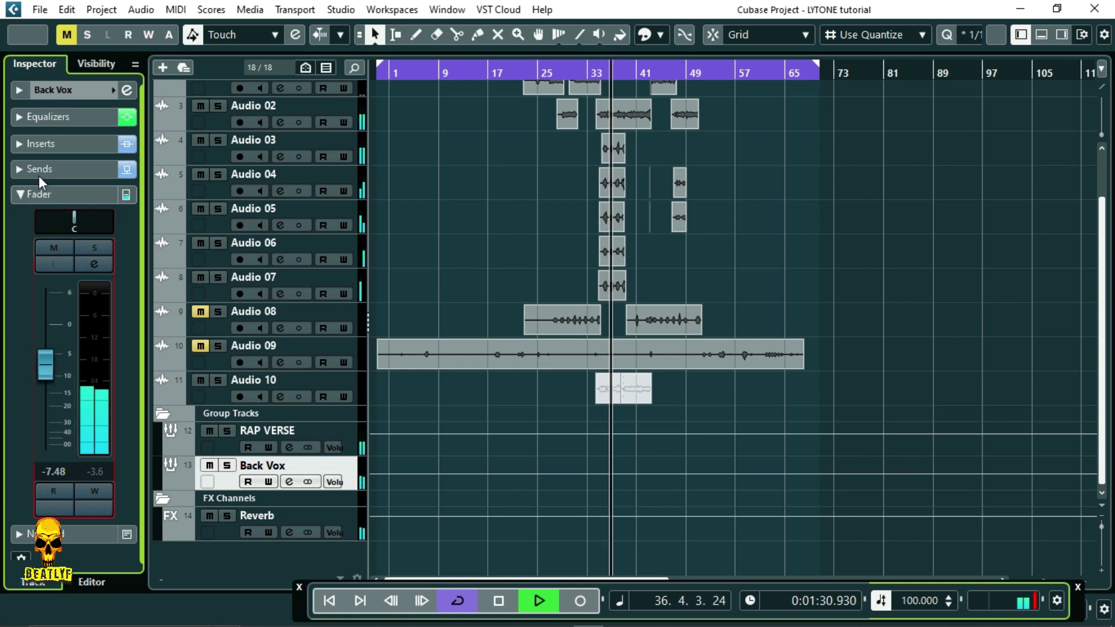
{"action": "left_click", "coordinate": [40, 10]}
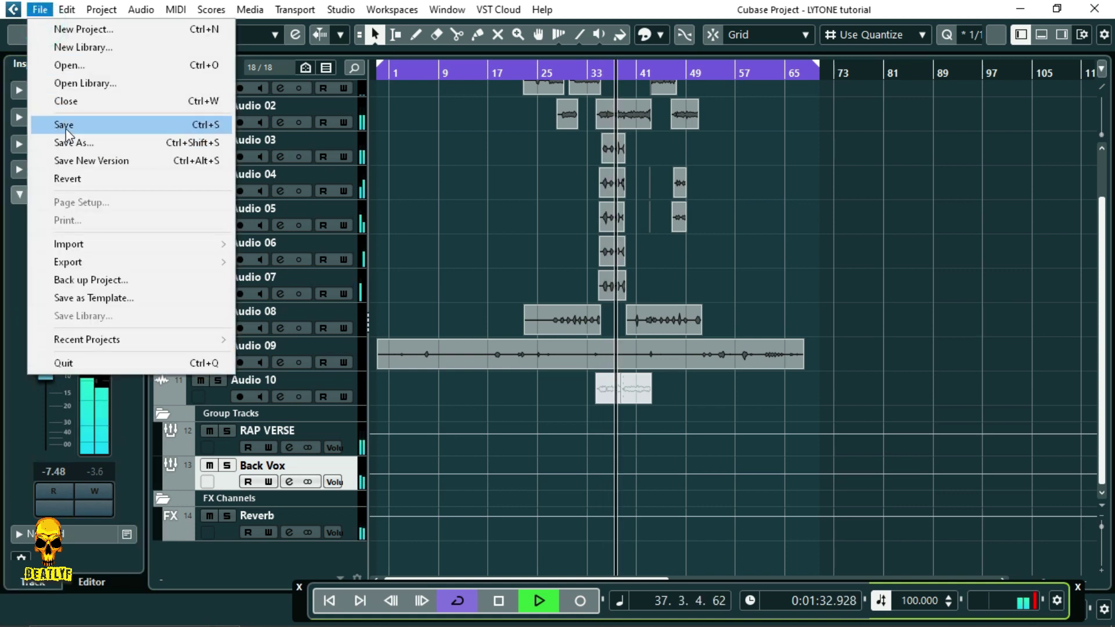
{"action": "left_click", "coordinate": [67, 133]}
{"action": "left_click", "coordinate": [40, 9]}
{"action": "left_click", "coordinate": [76, 118]}
{"action": "left_click", "coordinate": [38, 11]}
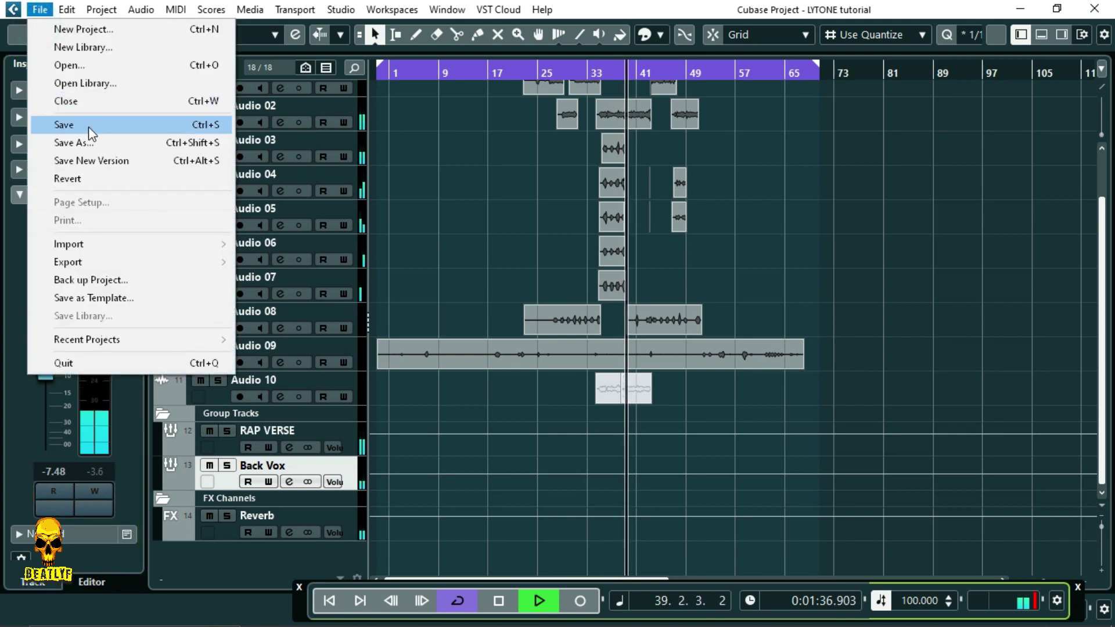
{"action": "left_click", "coordinate": [88, 127]}
- Audition the full mix from around bar 22 and from the start of the project
{"action": "left_click", "coordinate": [523, 75]}
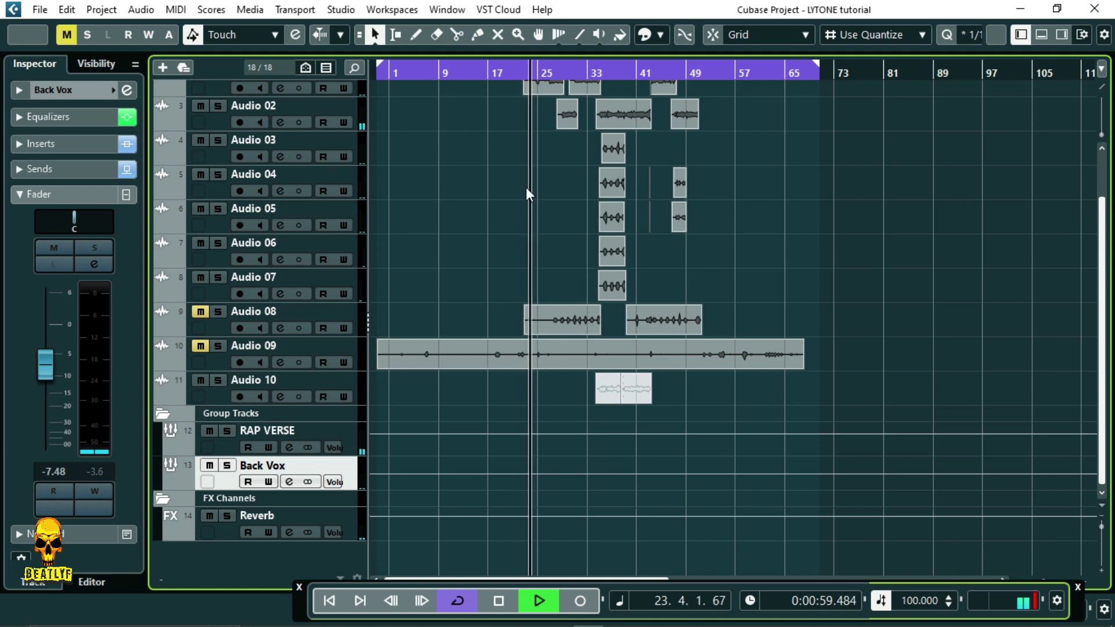
{"action": "scroll", "coordinate": [528, 184], "scroll_direction": "up", "scroll_amount": 2}
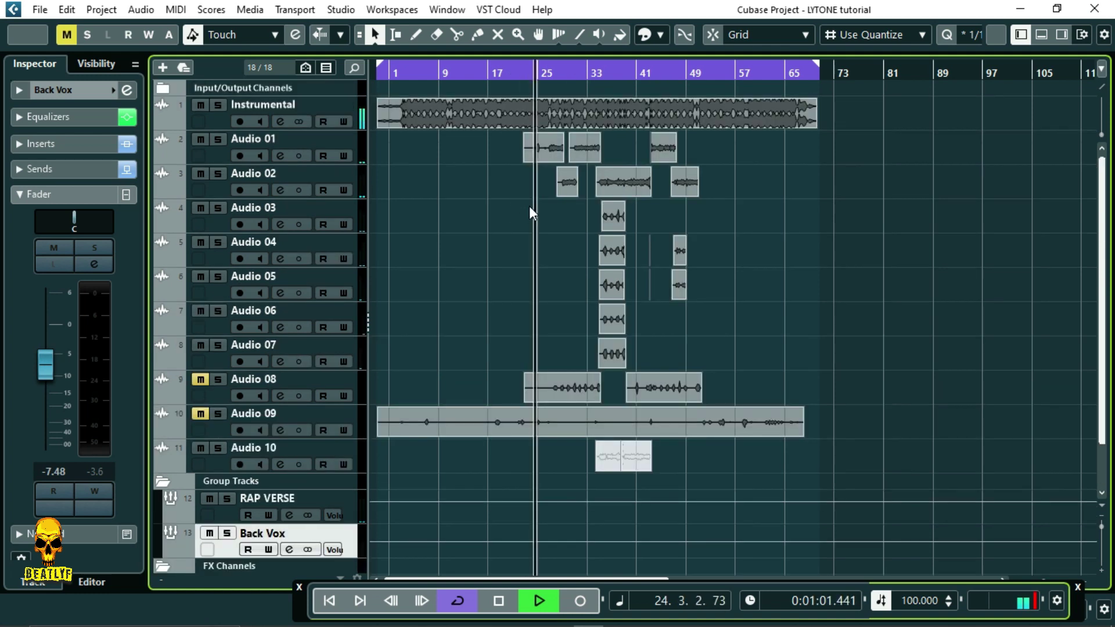
{"action": "key", "text": "space"}
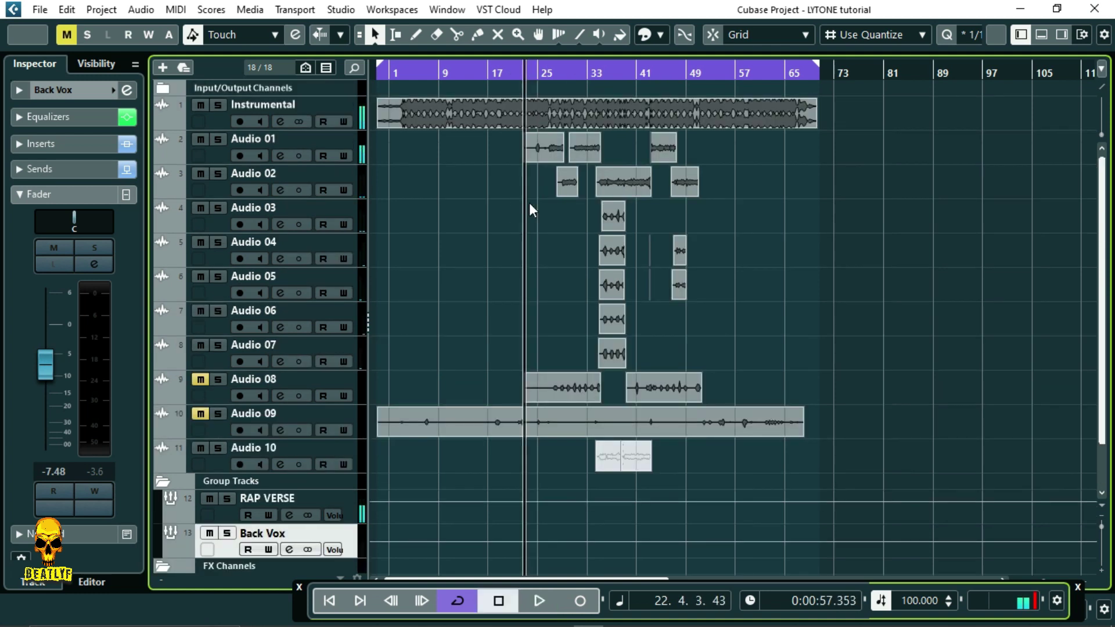
{"action": "left_click", "coordinate": [515, 72]}
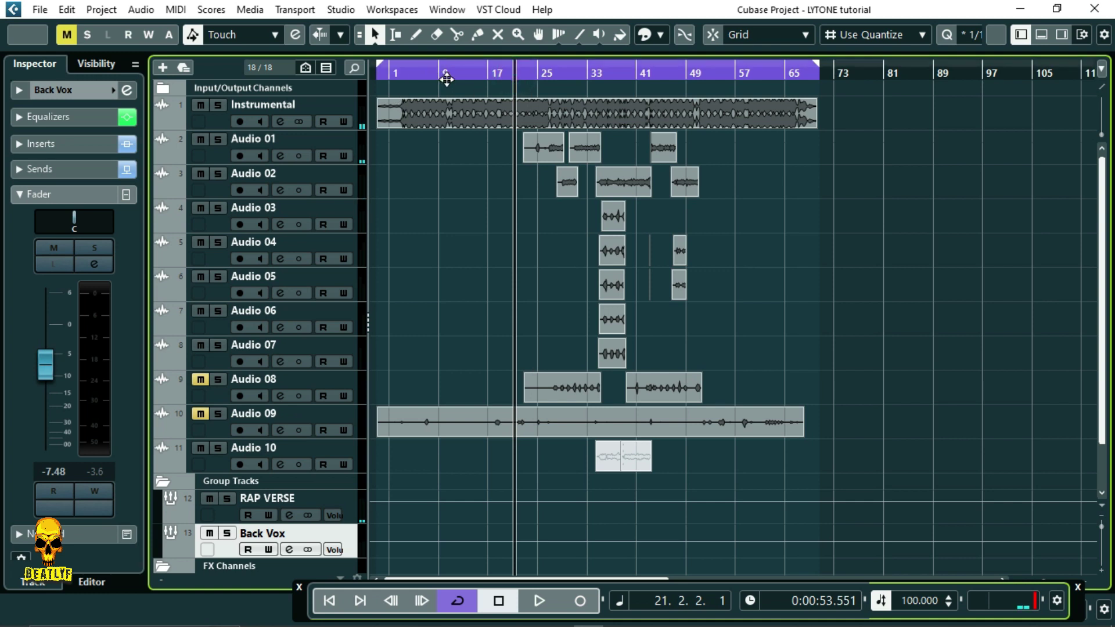
{"action": "left_click", "coordinate": [330, 600]}
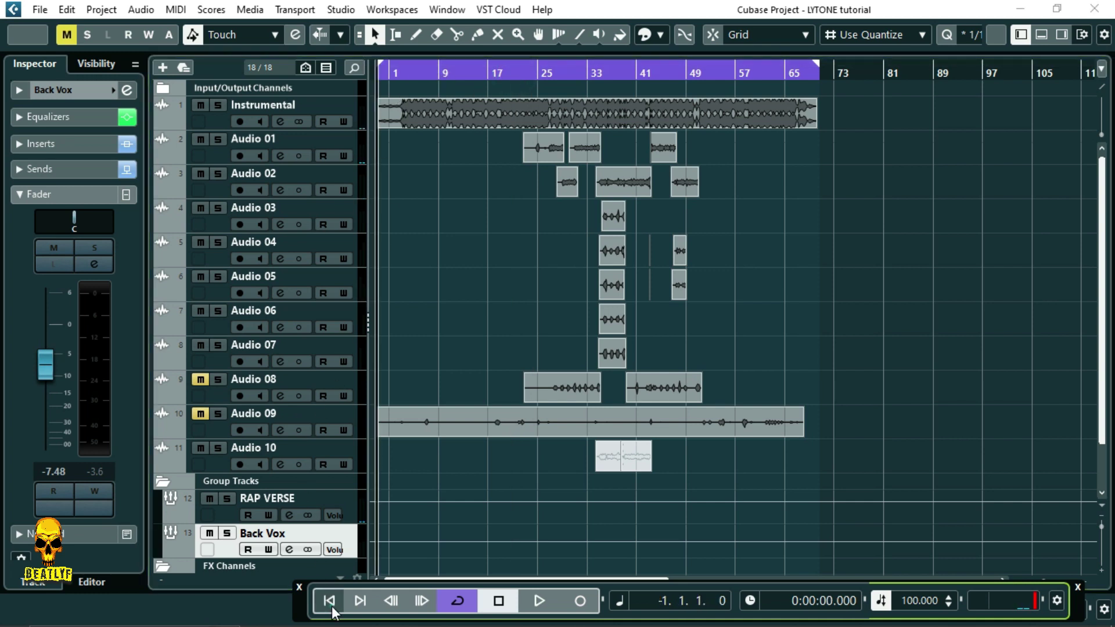
{"action": "key", "text": "space"}
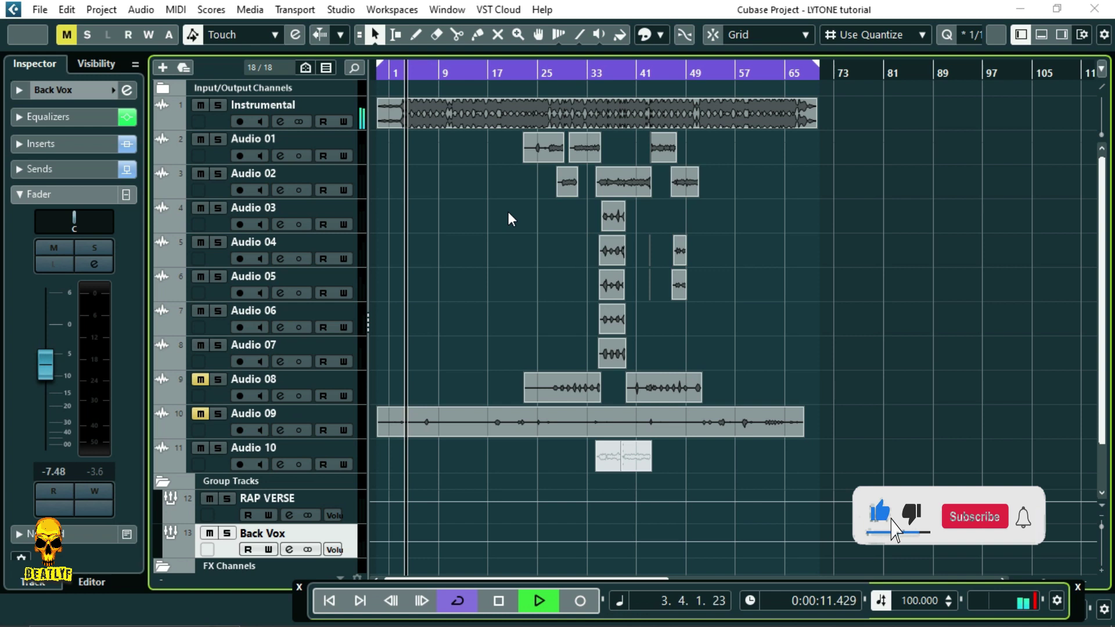
{"action": "key", "text": "space"}
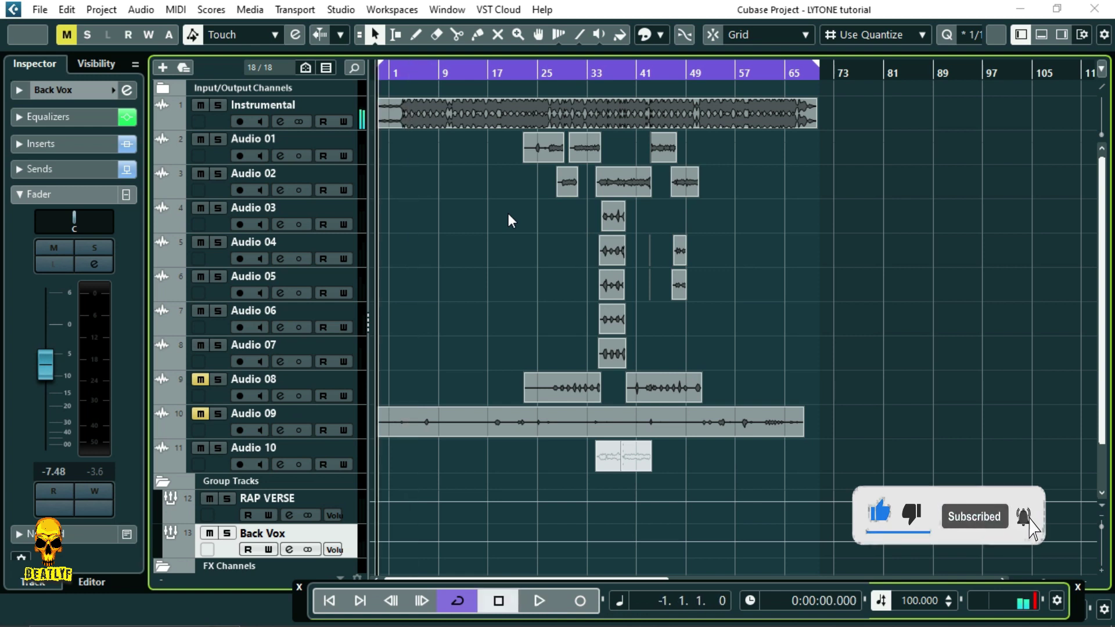
{"action": "key", "text": "space"}
- Play the full mix from around bar 25 and briefly mute the Instrumental to check the vocals alone
{"action": "left_click", "coordinate": [537, 76]}
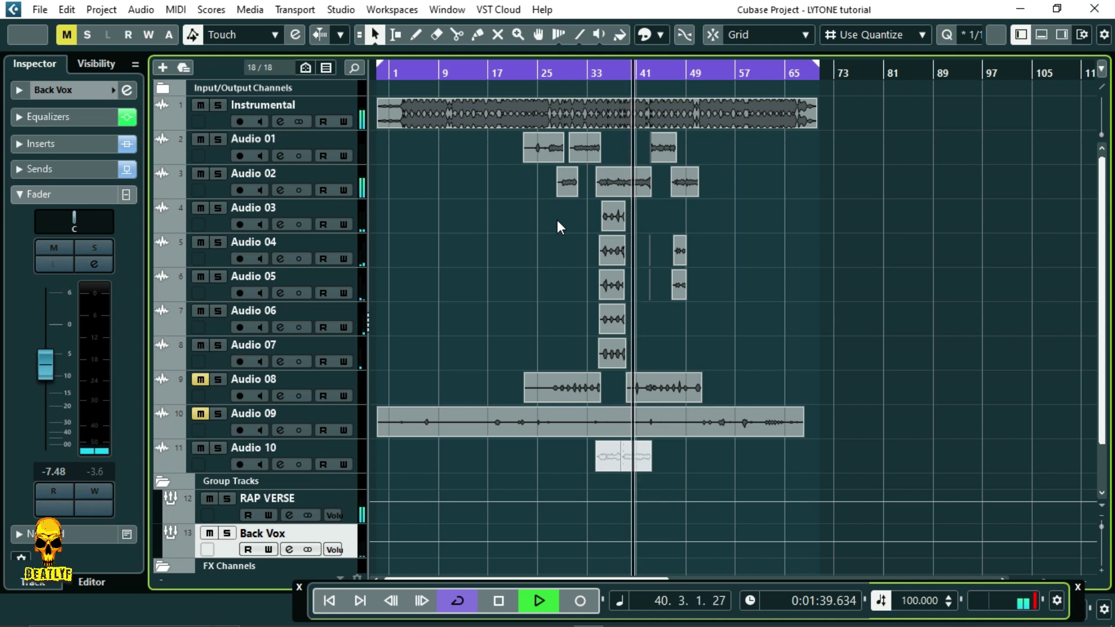
{"action": "left_click", "coordinate": [198, 105]}
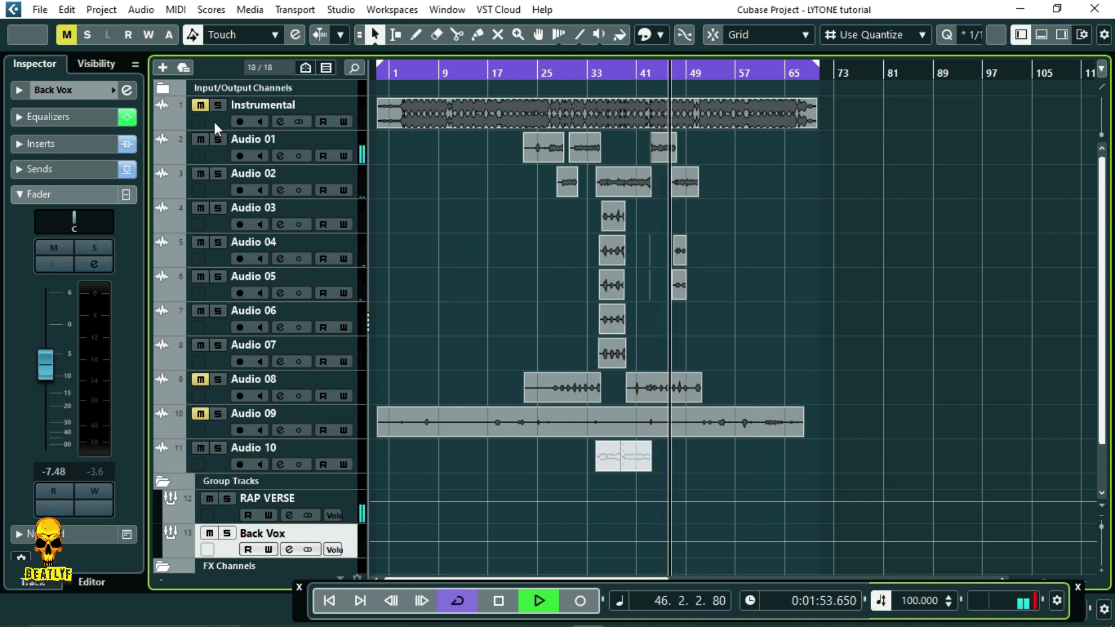
{"action": "left_click", "coordinate": [200, 106]}
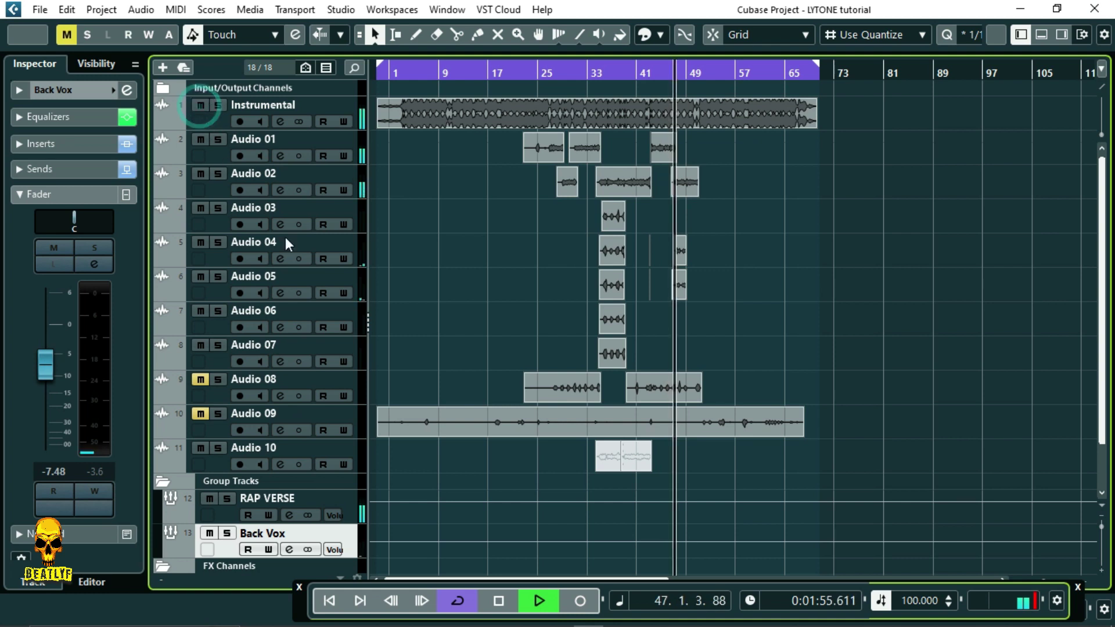